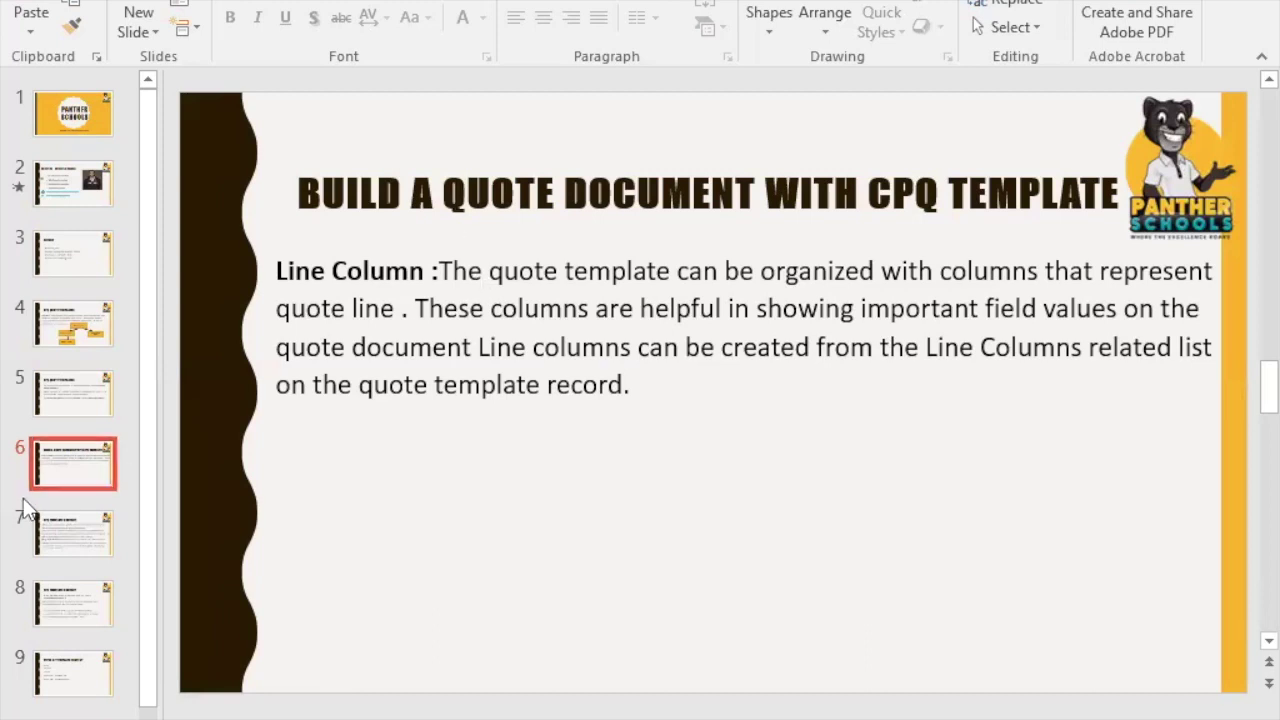
Show the CPQ Template Content slide, switch to Salesforce and list all quote templates
click(75, 537)
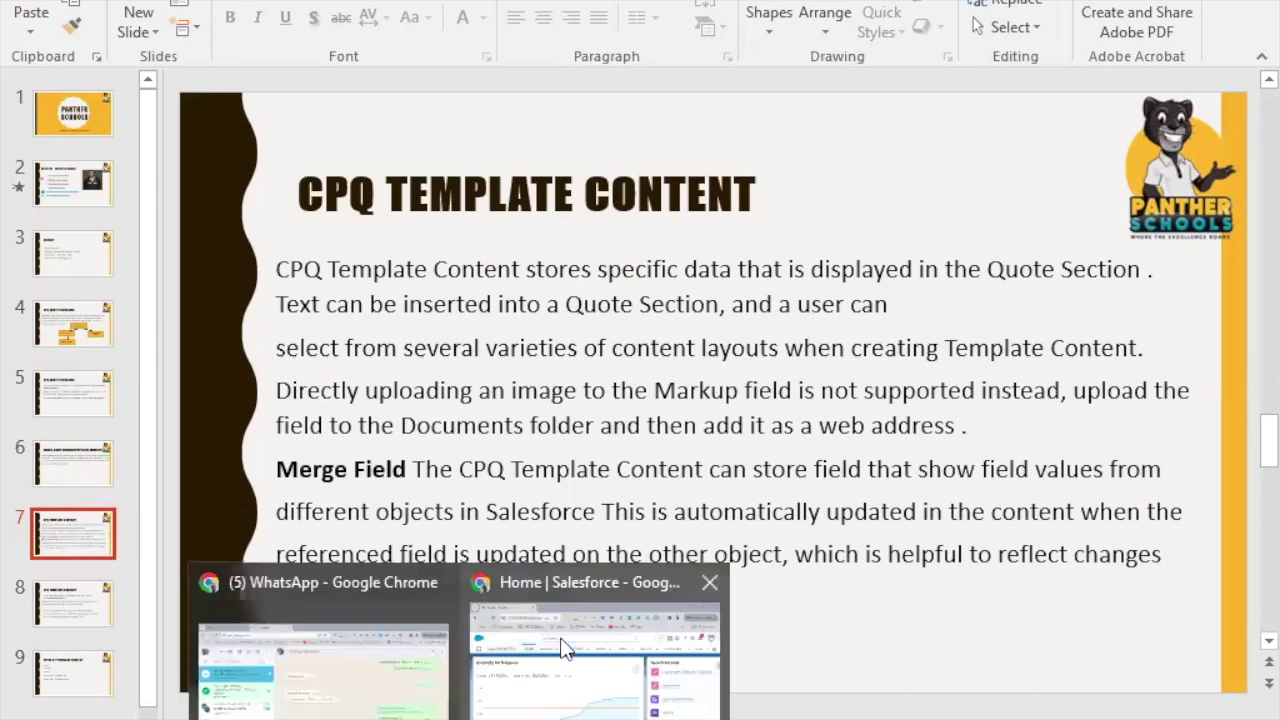
click(560, 645)
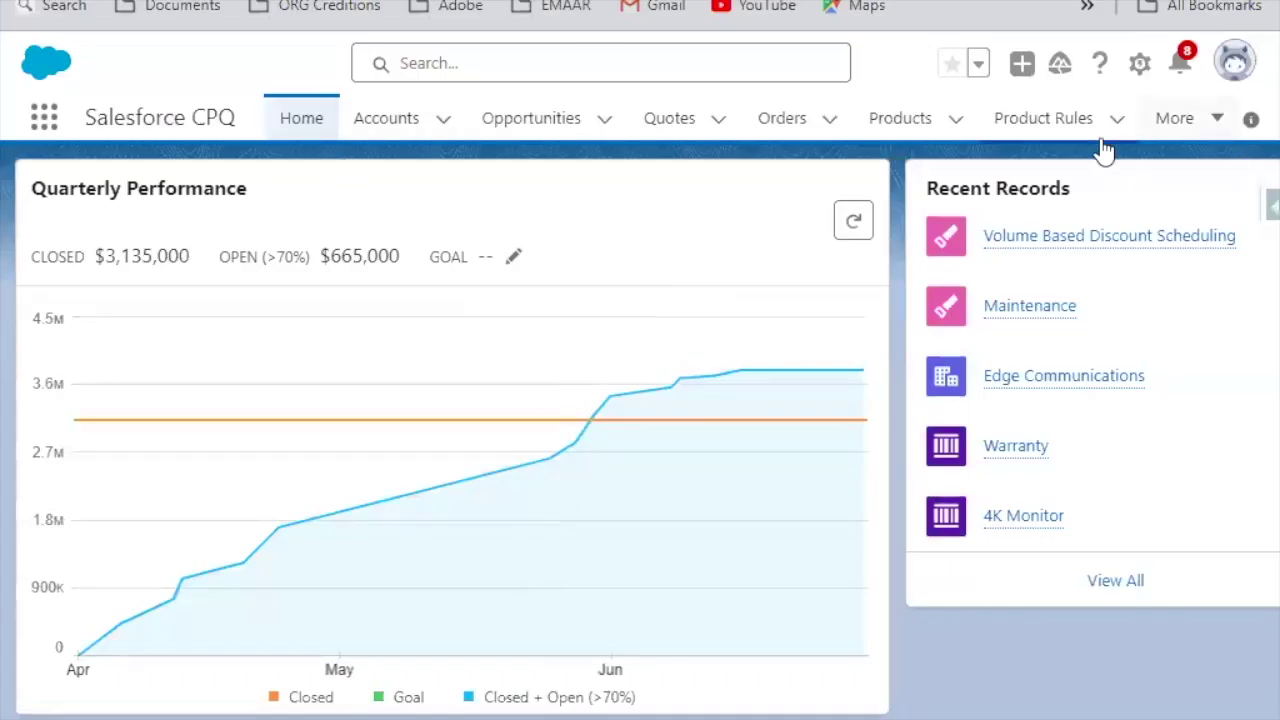
click(1170, 122)
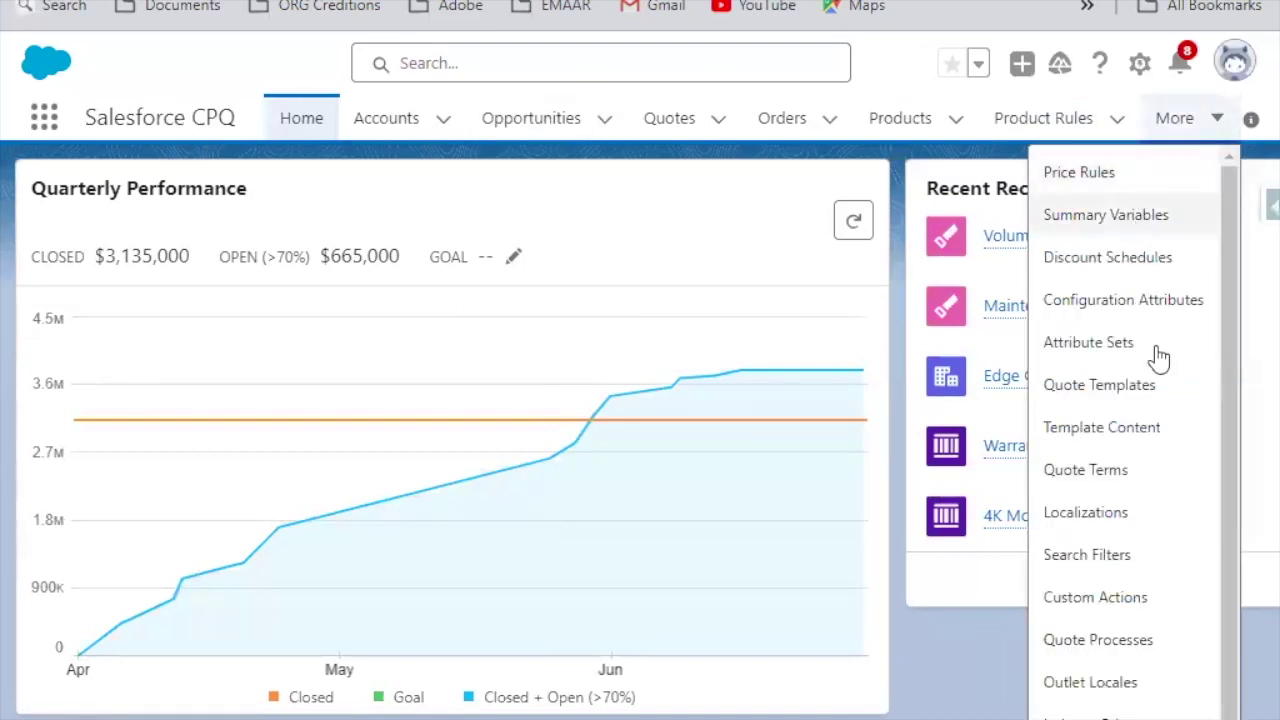
click(1114, 394)
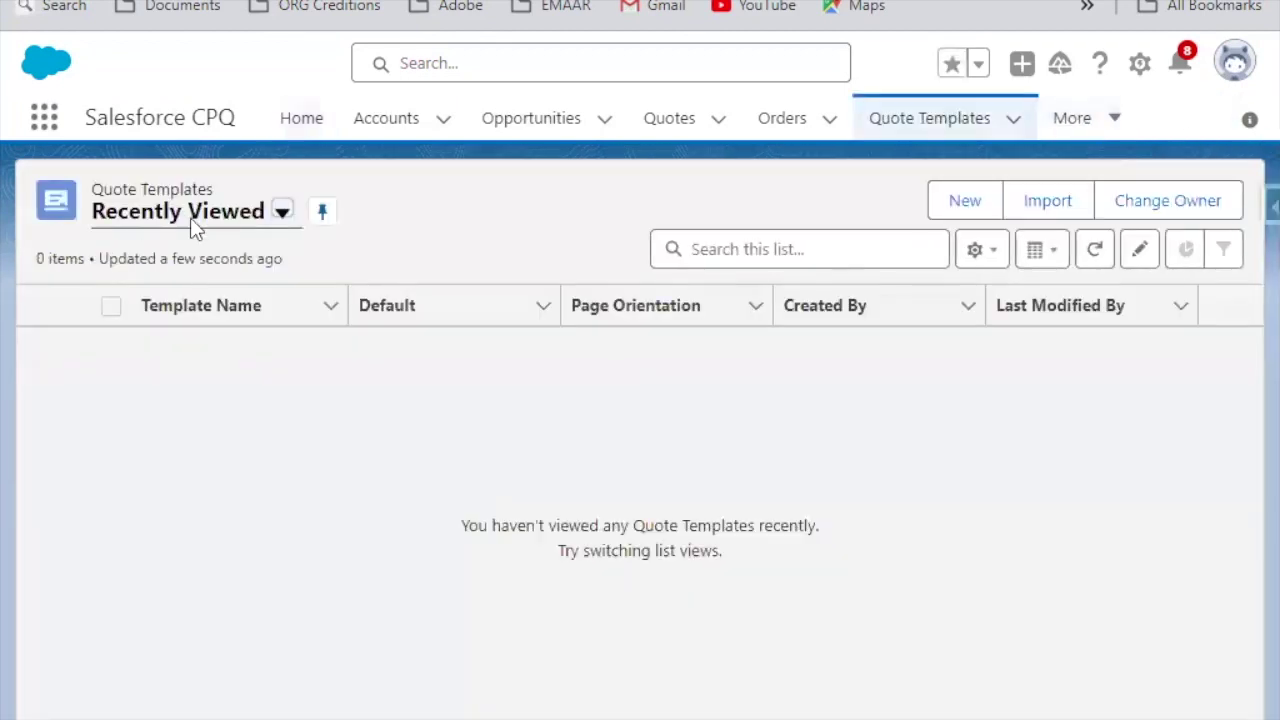
click(222, 214)
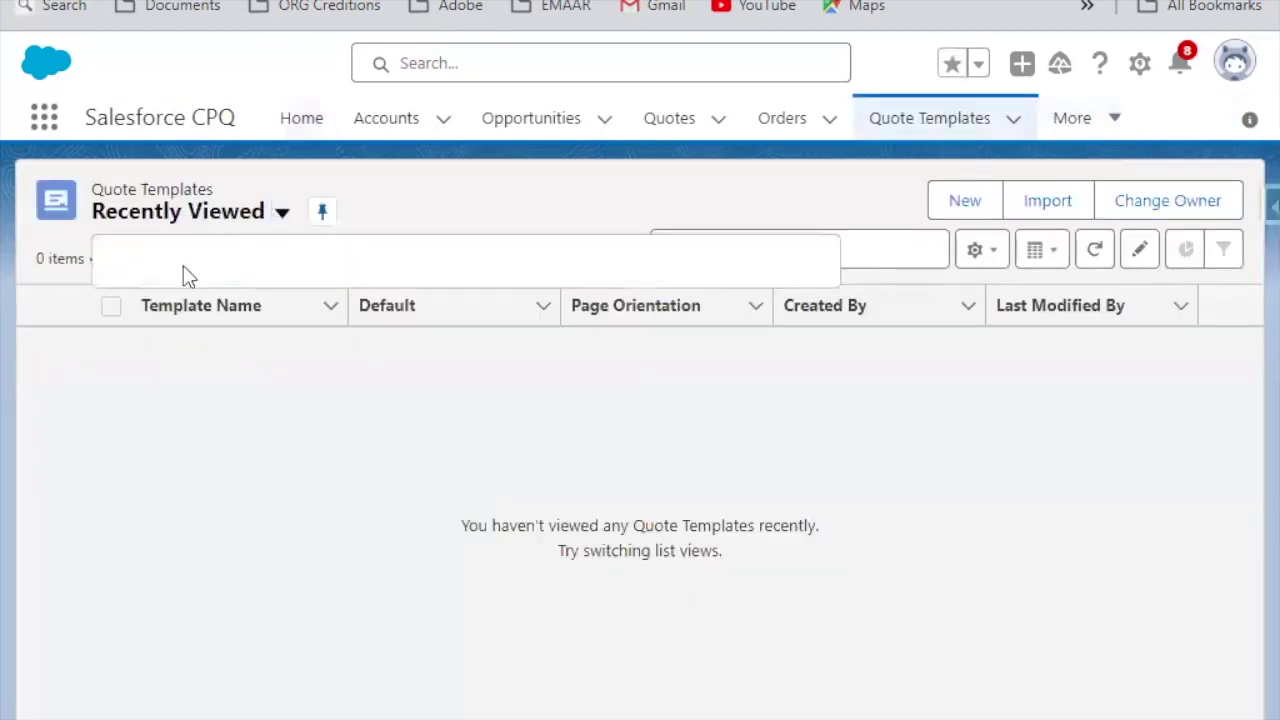
click(155, 305)
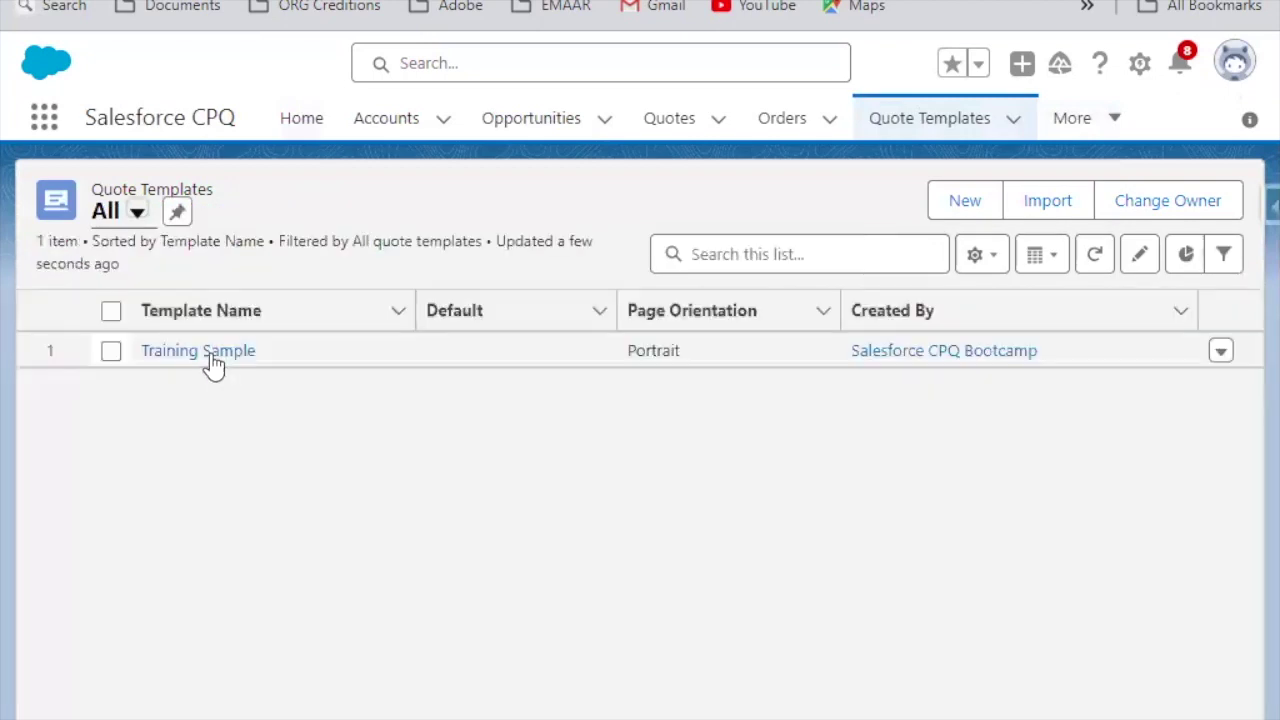
Open the Training Sample quote template in a new browser tab
right_click(206, 366)
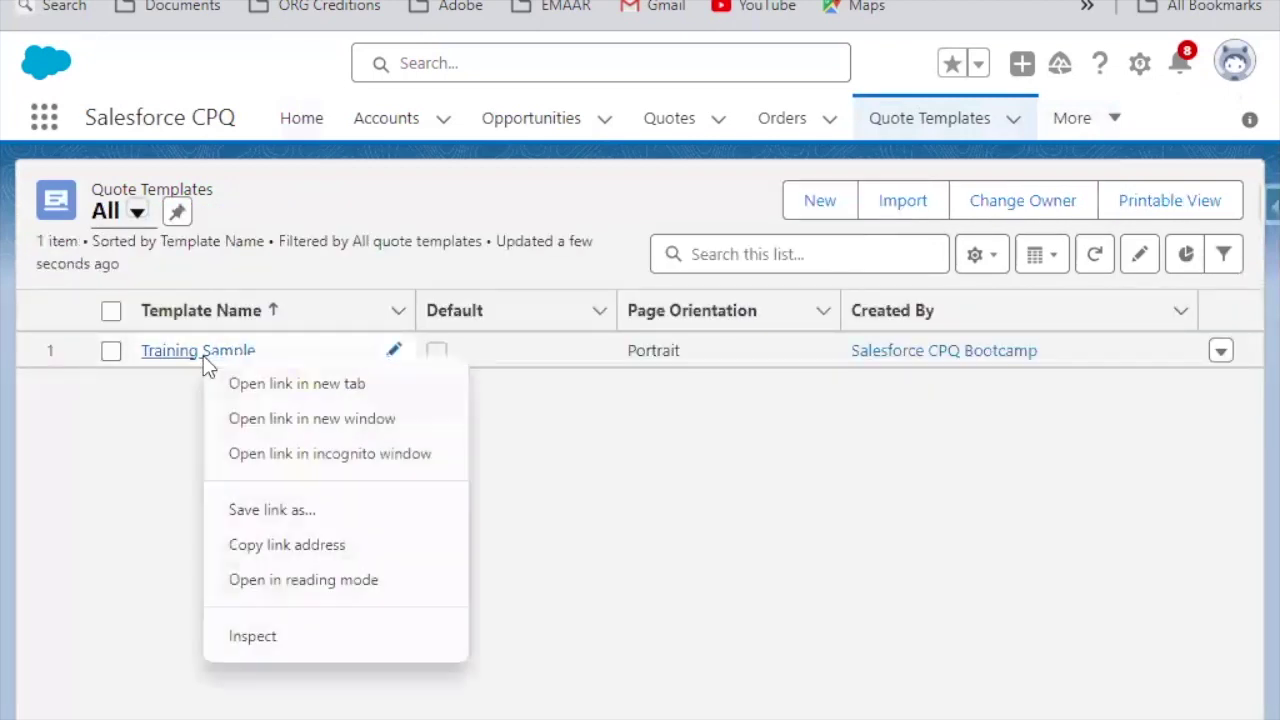
click(306, 382)
key(ctrl+Tab)
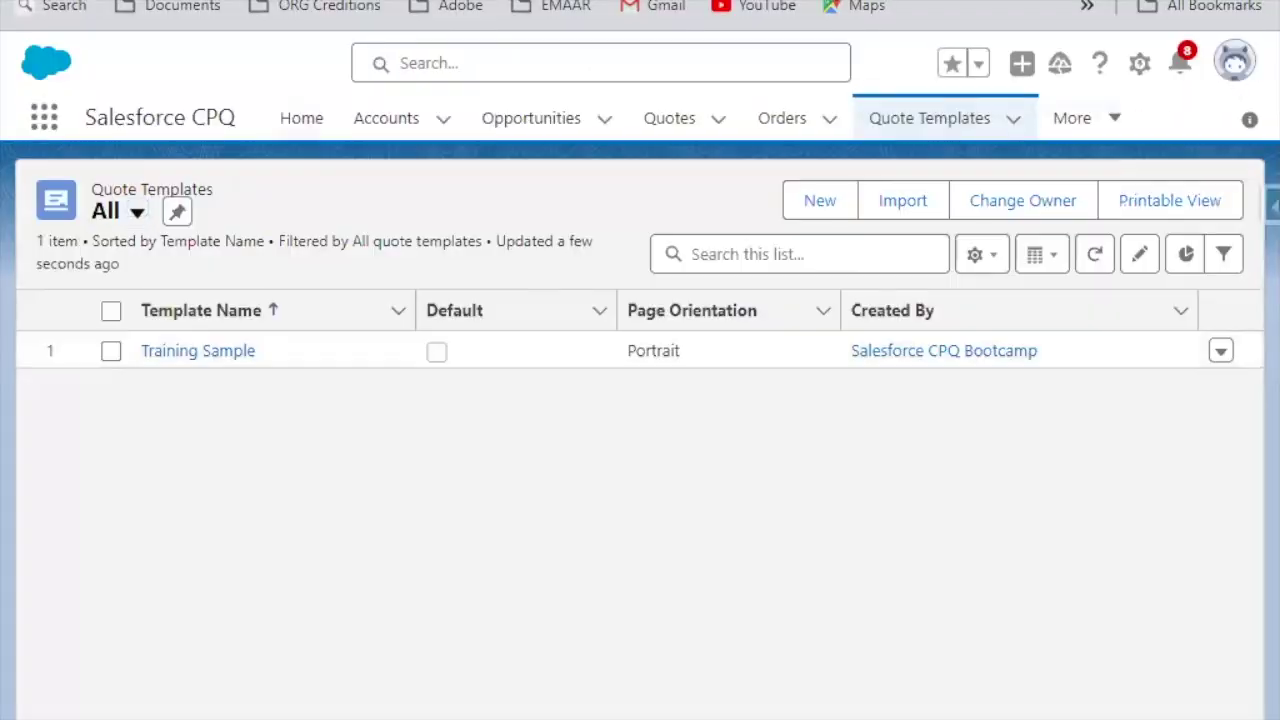
Examine the information, style and group style fields of the New Quote Template form, and cancel it
click(810, 200)
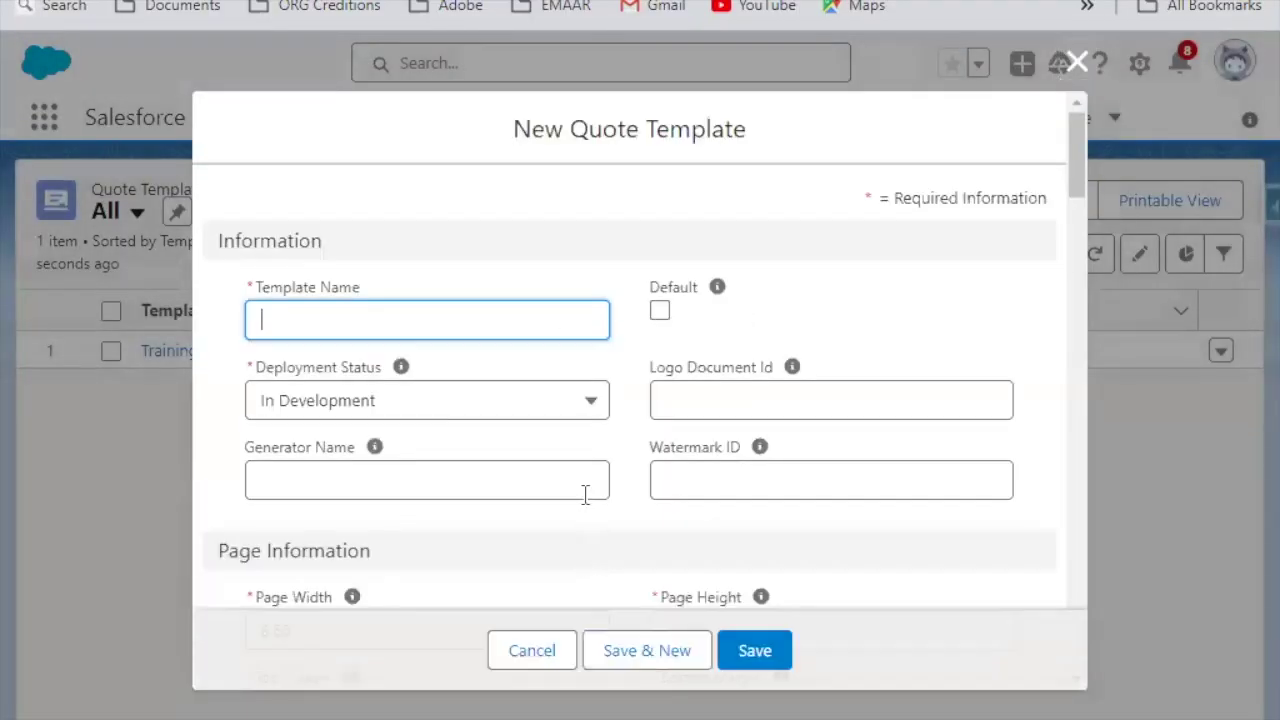
scroll(507, 364, down, 5)
scroll(507, 364, down, 15)
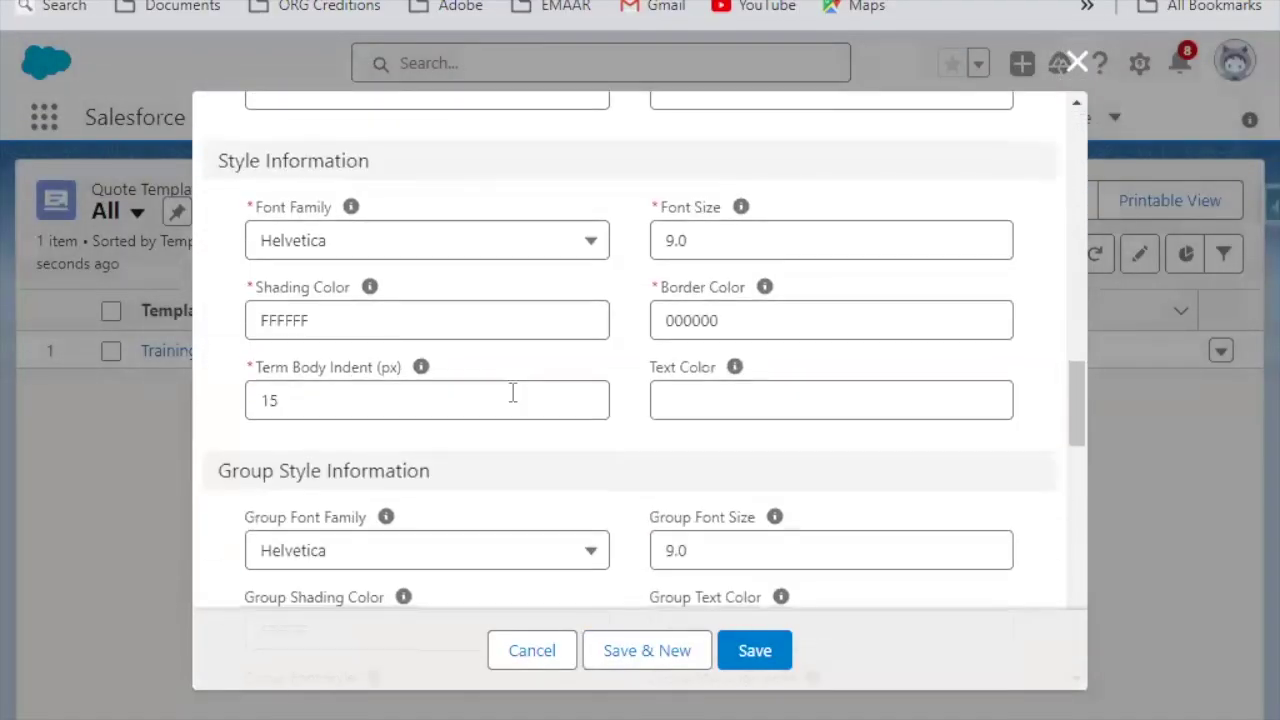
scroll(495, 420, down, 2)
scroll(486, 423, up, 15)
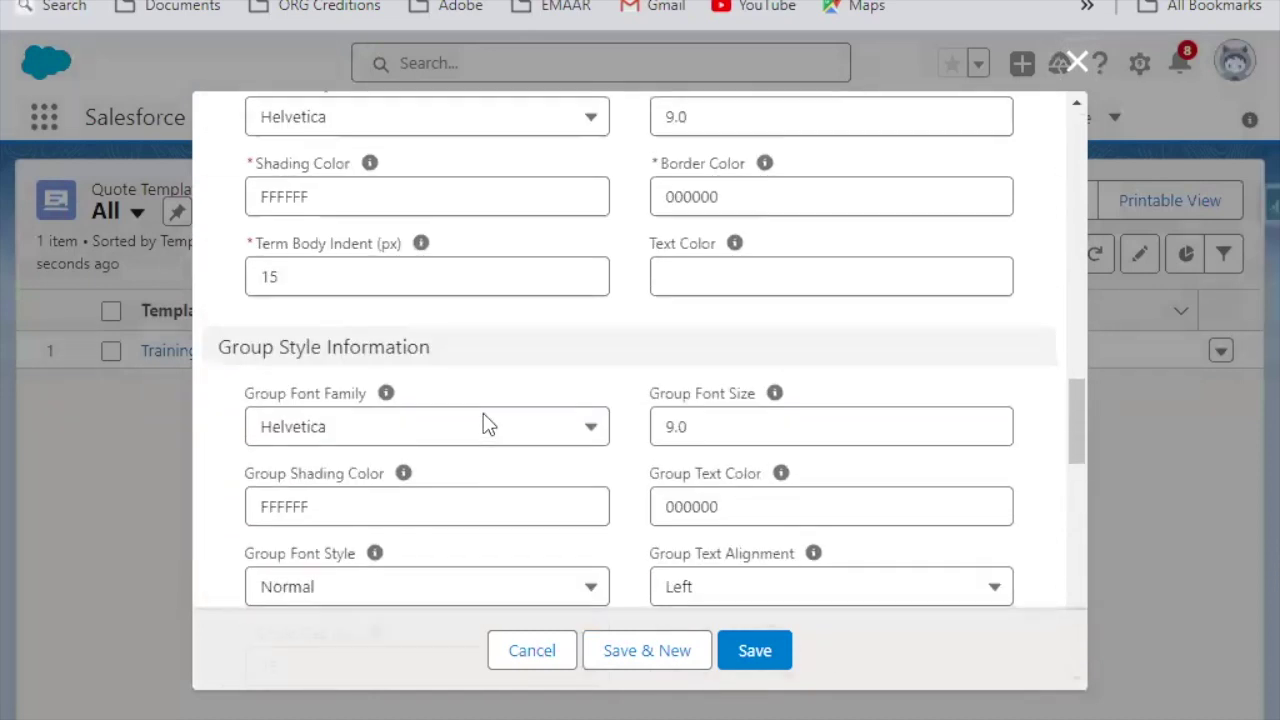
scroll(340, 360, up, 6)
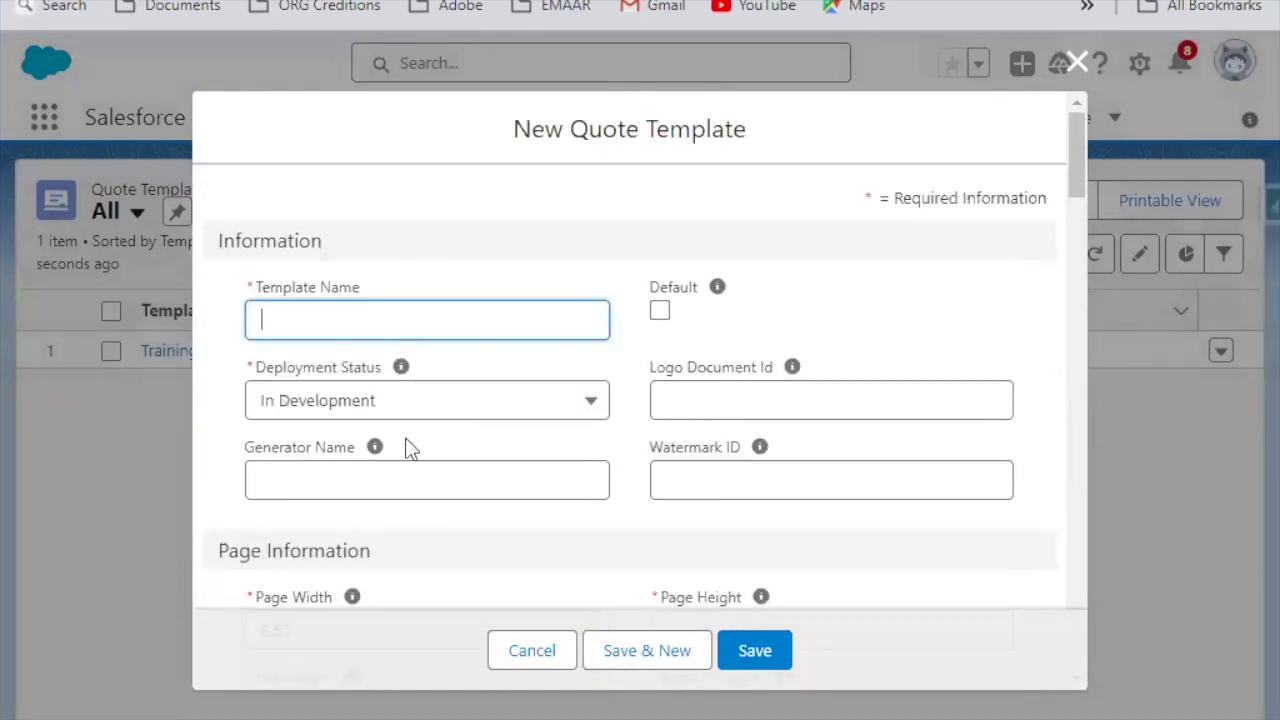
click(558, 655)
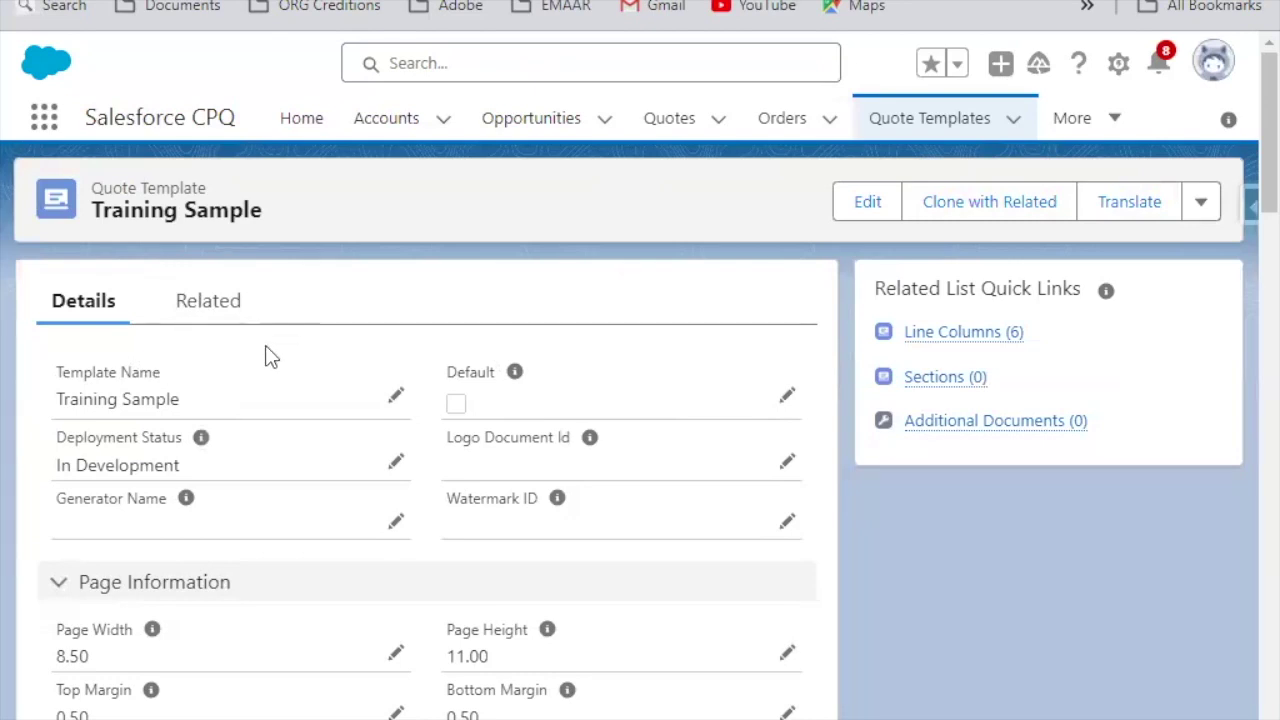
Review the Training Sample template's line columns and related sections, as well as its template name in the details
click(200, 310)
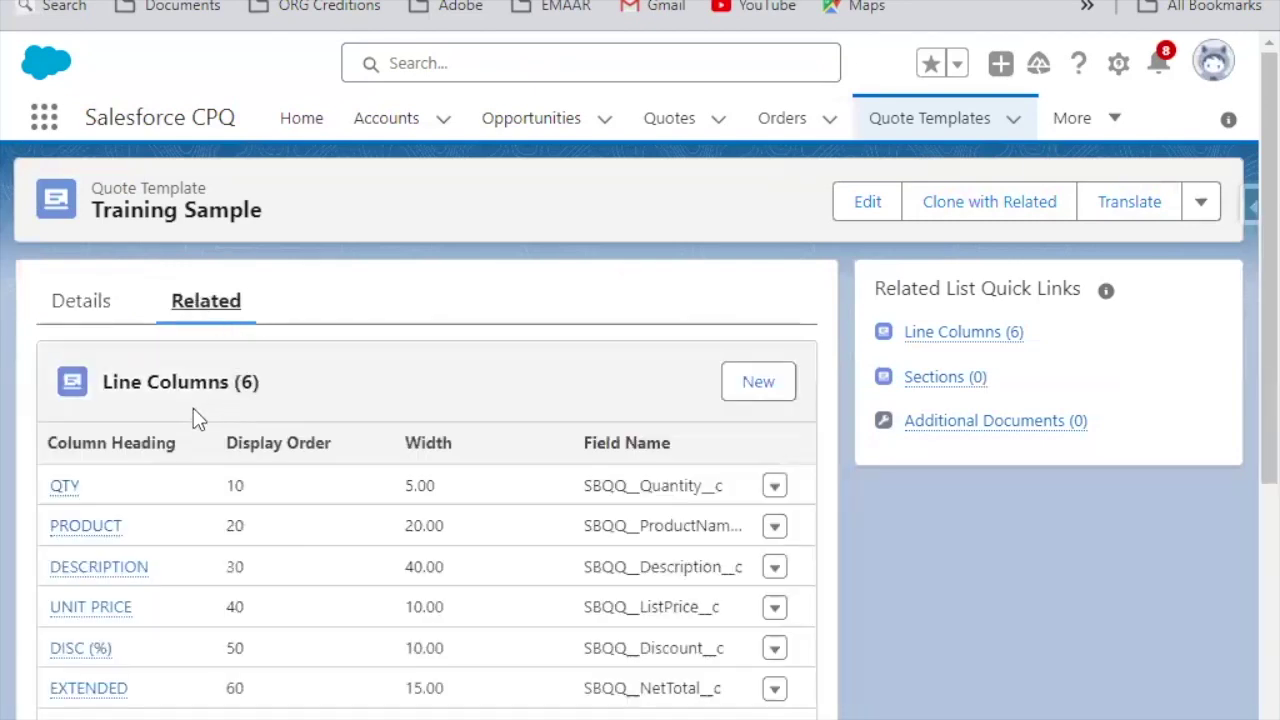
scroll(230, 420, down, 1)
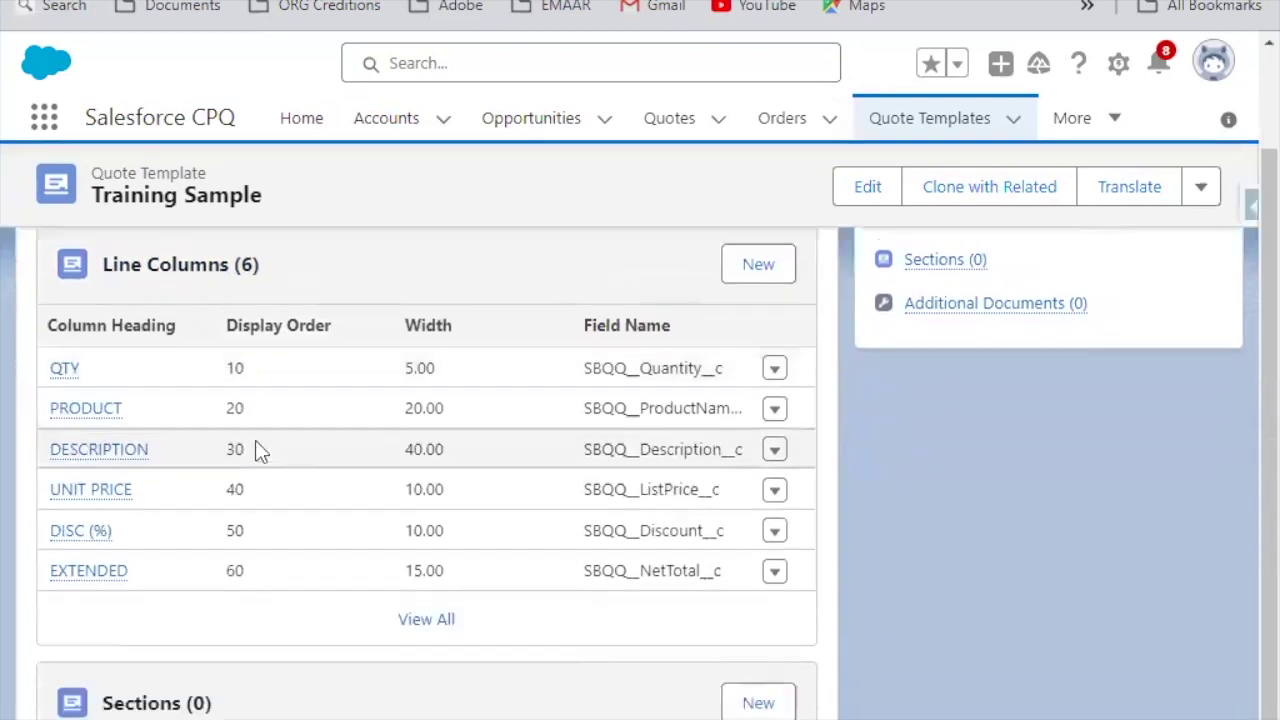
scroll(129, 640, down, 1)
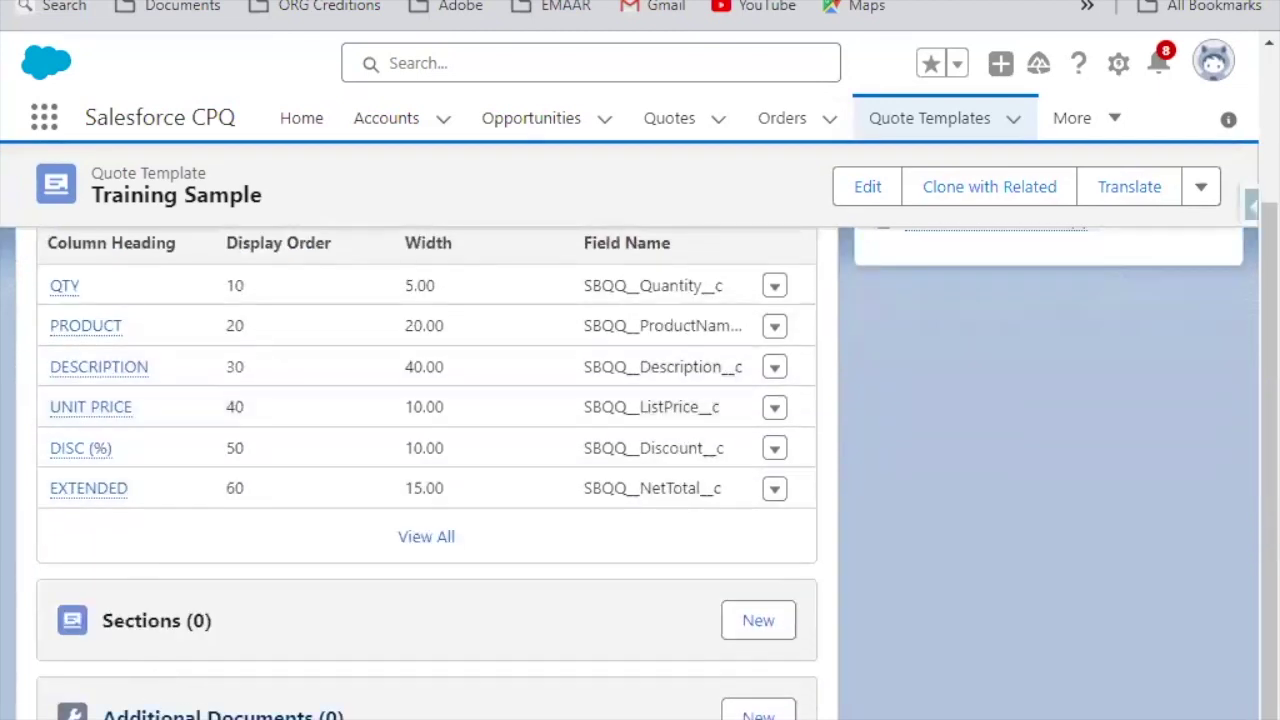
scroll(125, 330, up, 2)
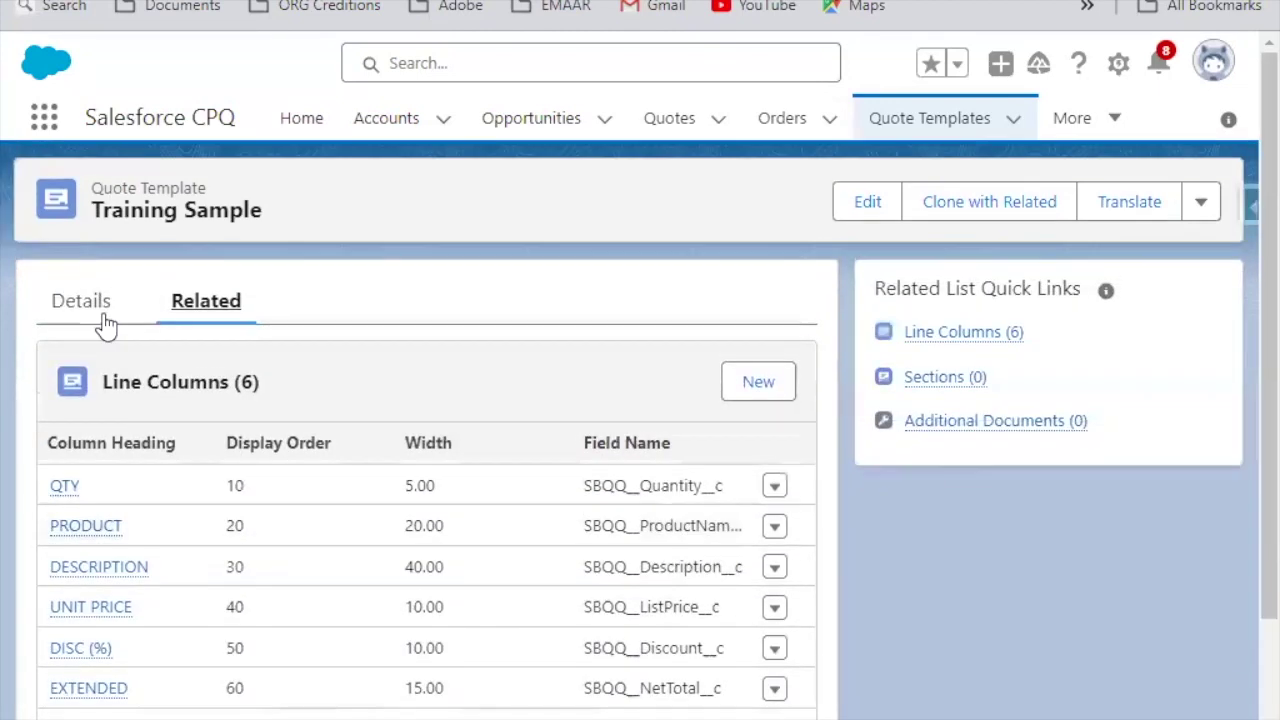
click(80, 303)
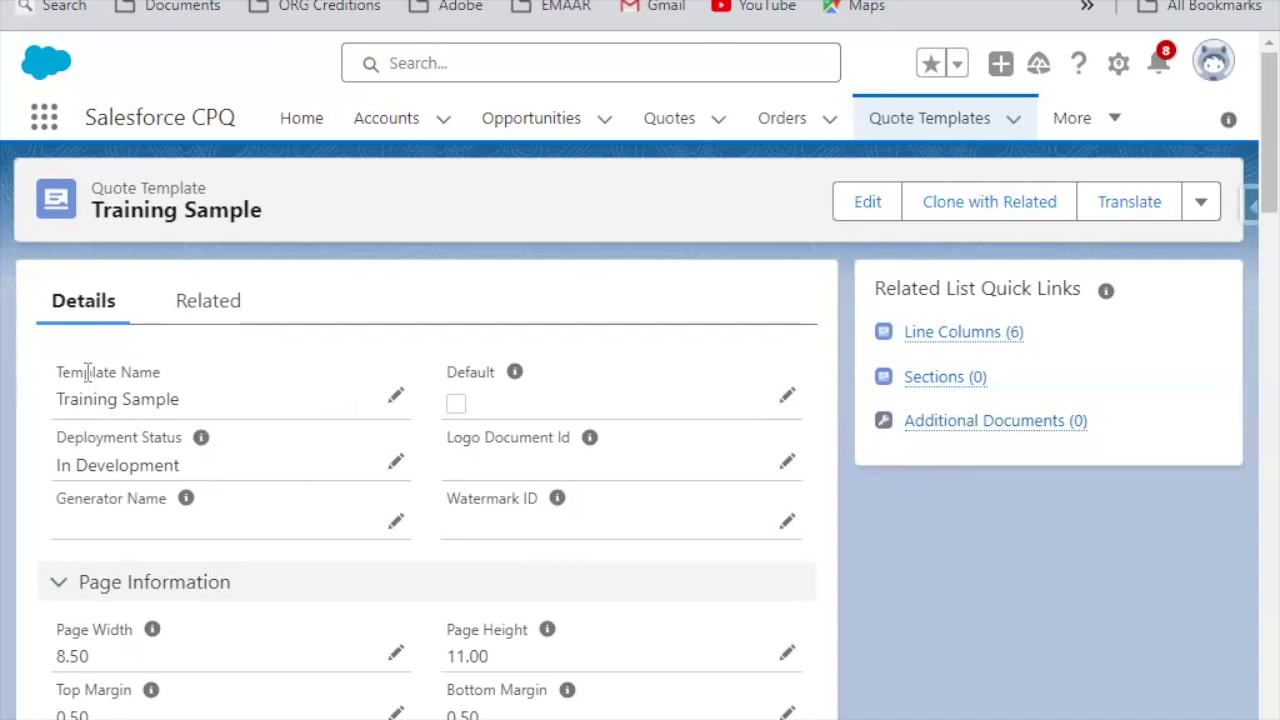
drag(84, 371, 195, 385)
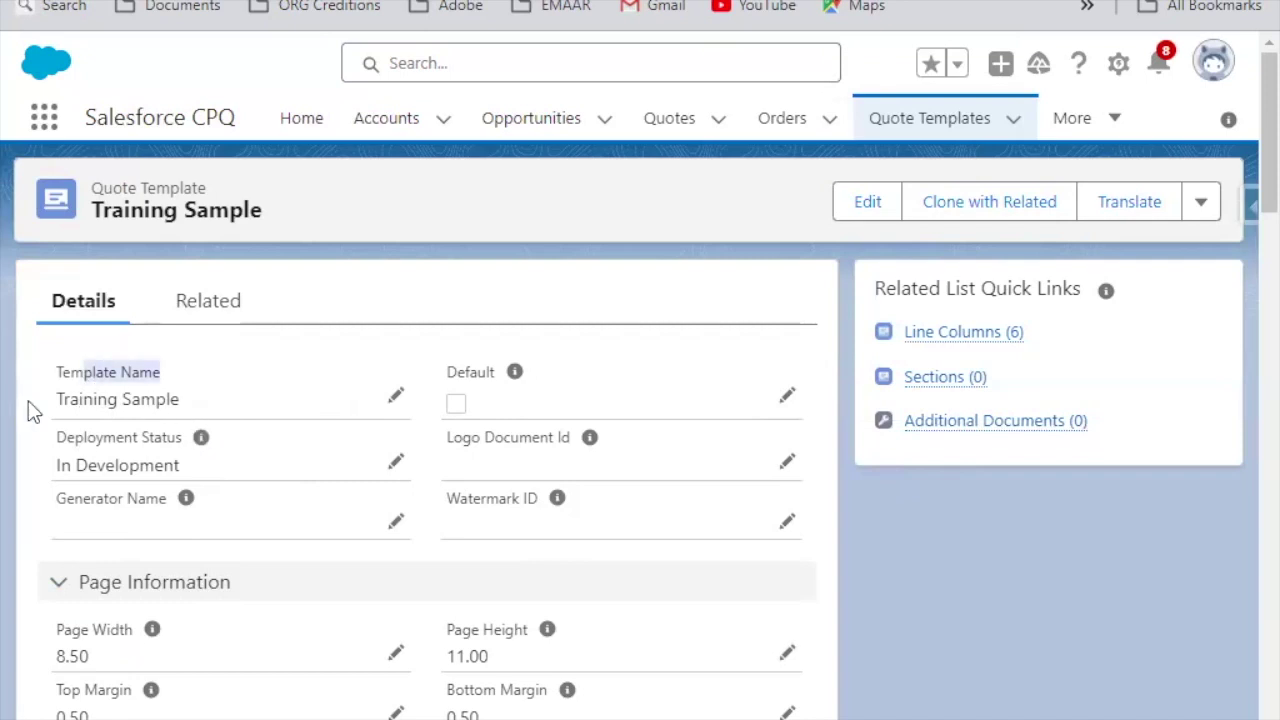
drag(60, 400, 200, 409)
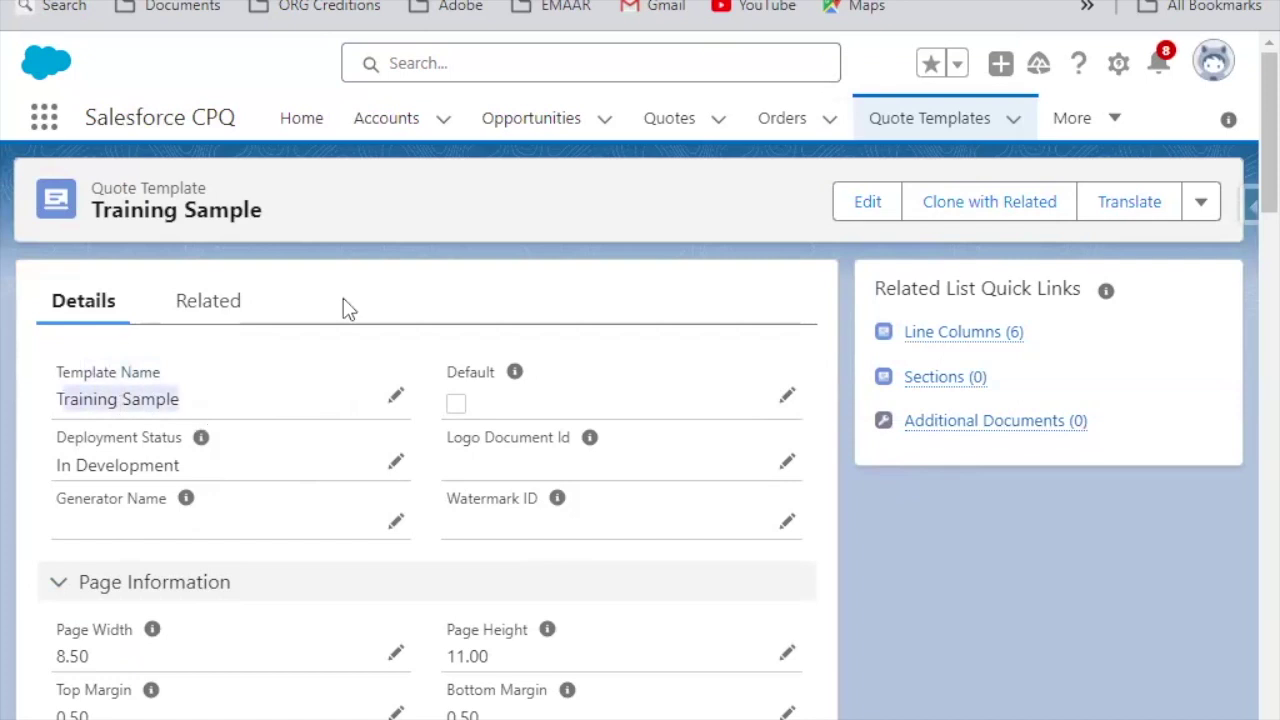
Try the Deployed deployment status on the Training Sample template and restore it to In Development
click(396, 467)
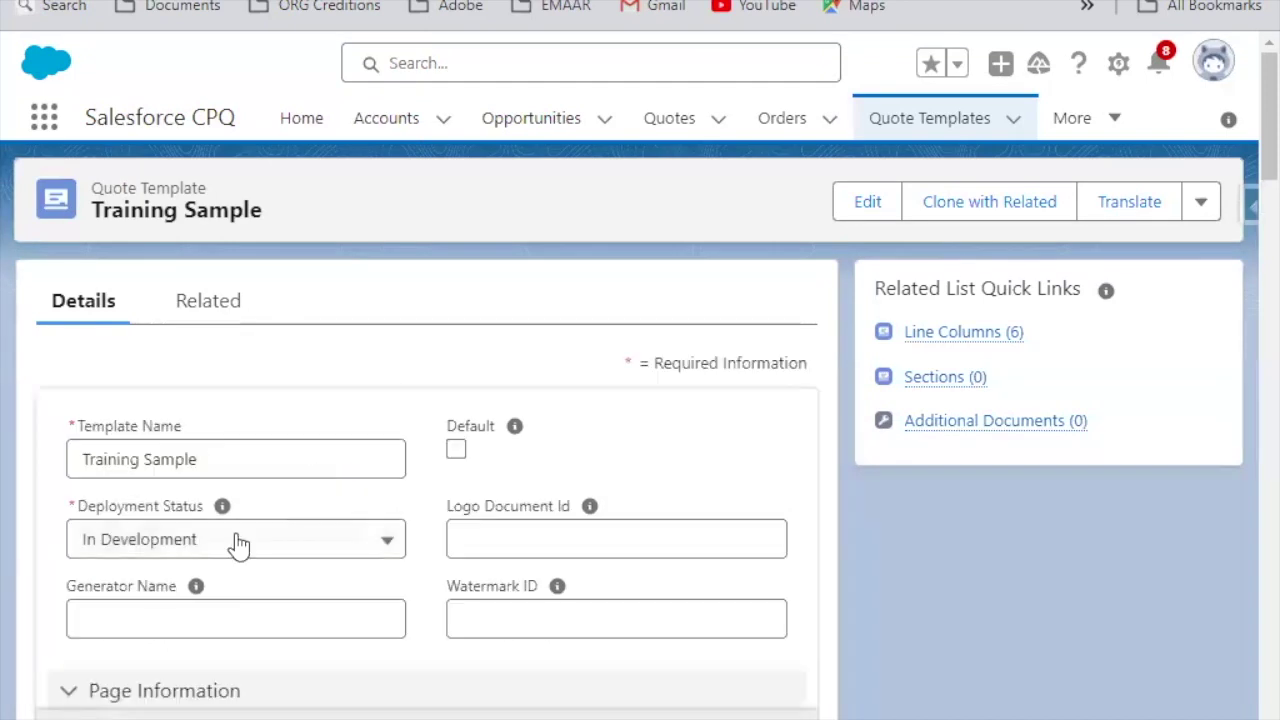
click(237, 543)
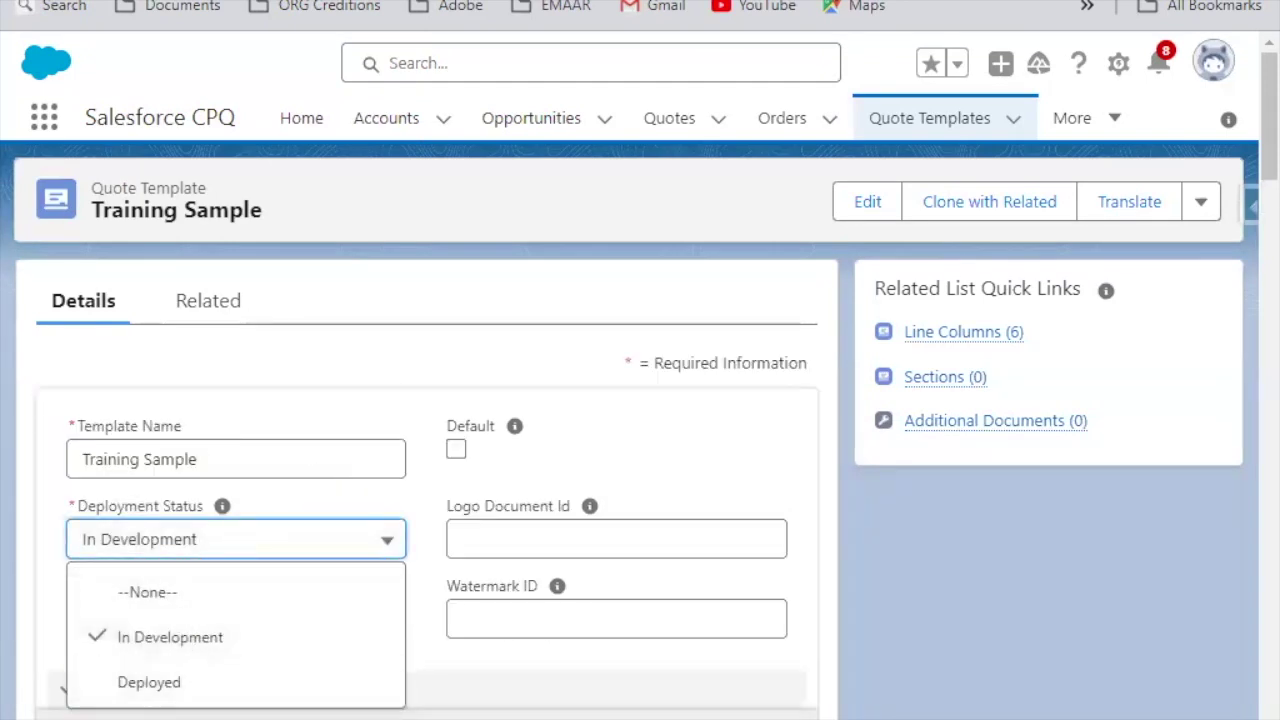
click(219, 684)
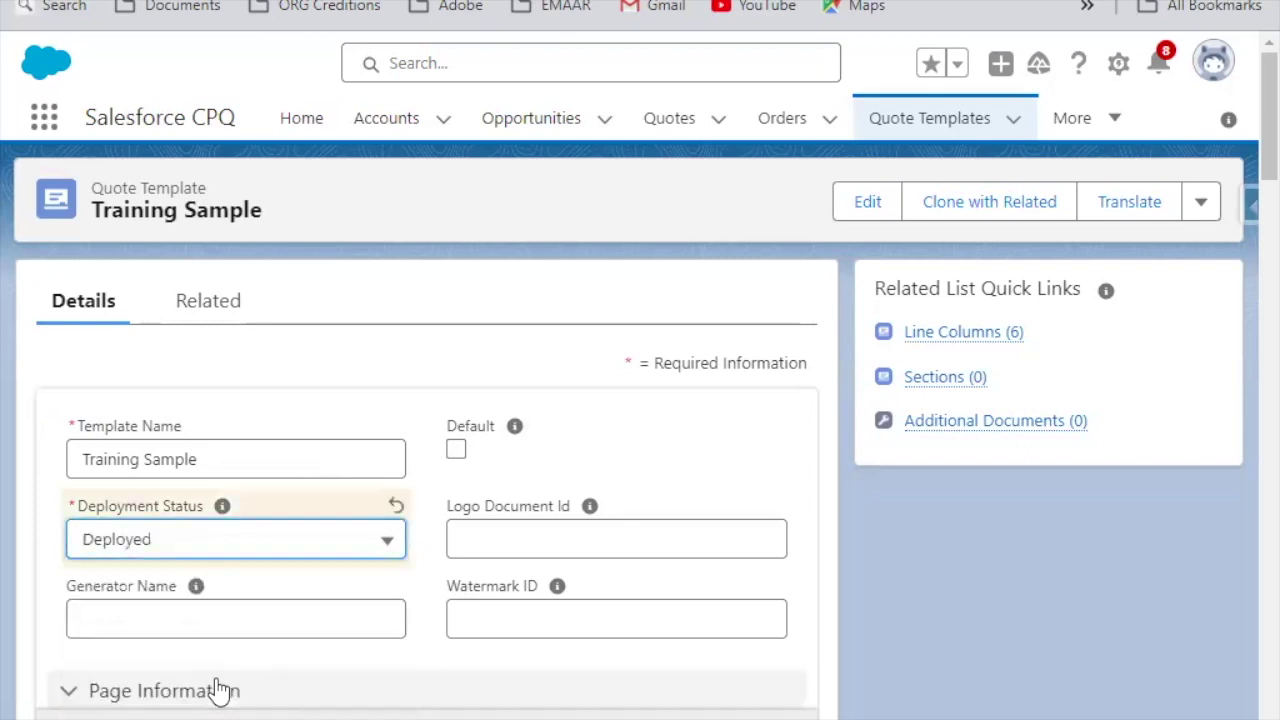
click(349, 556)
click(147, 640)
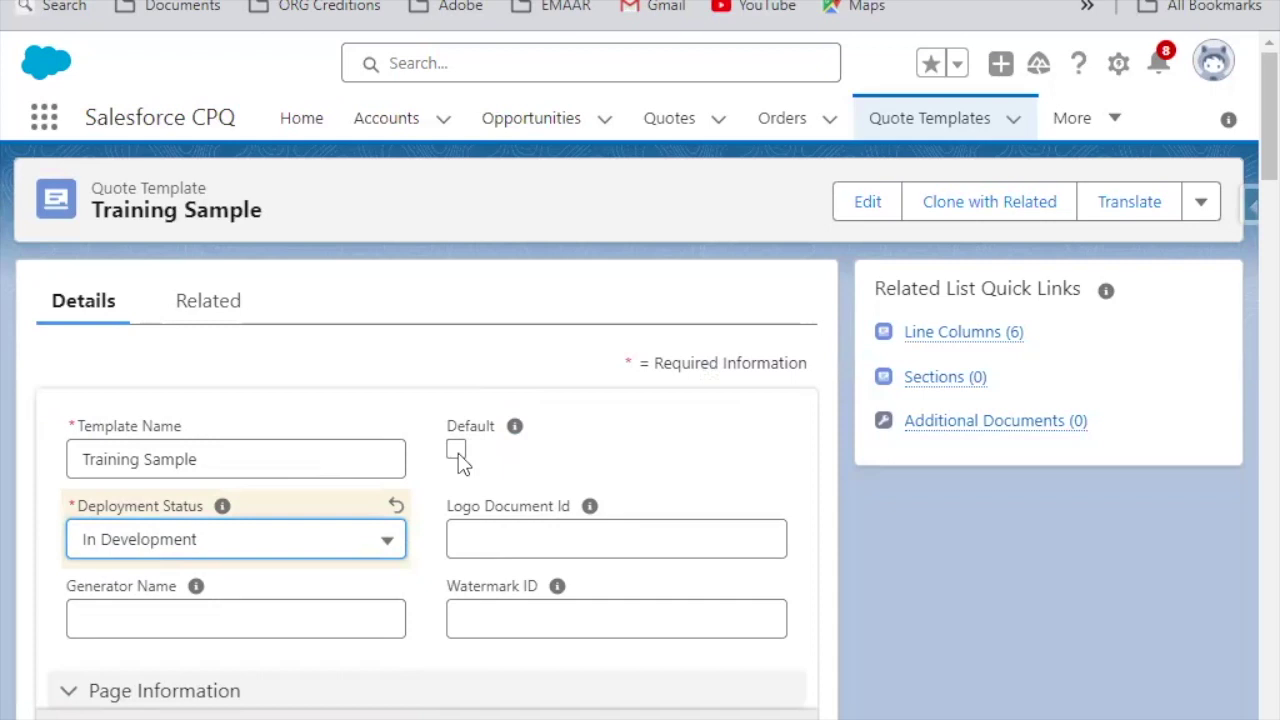
scroll(172, 425, down, 3)
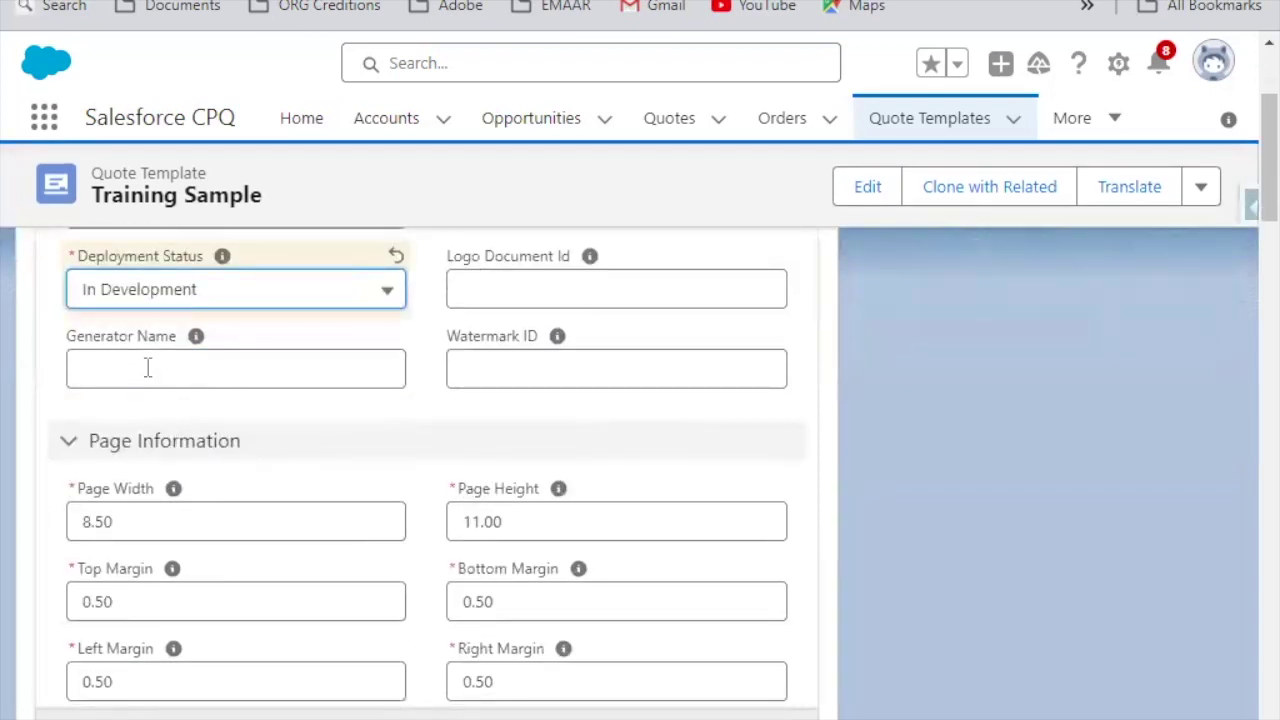
click(525, 376)
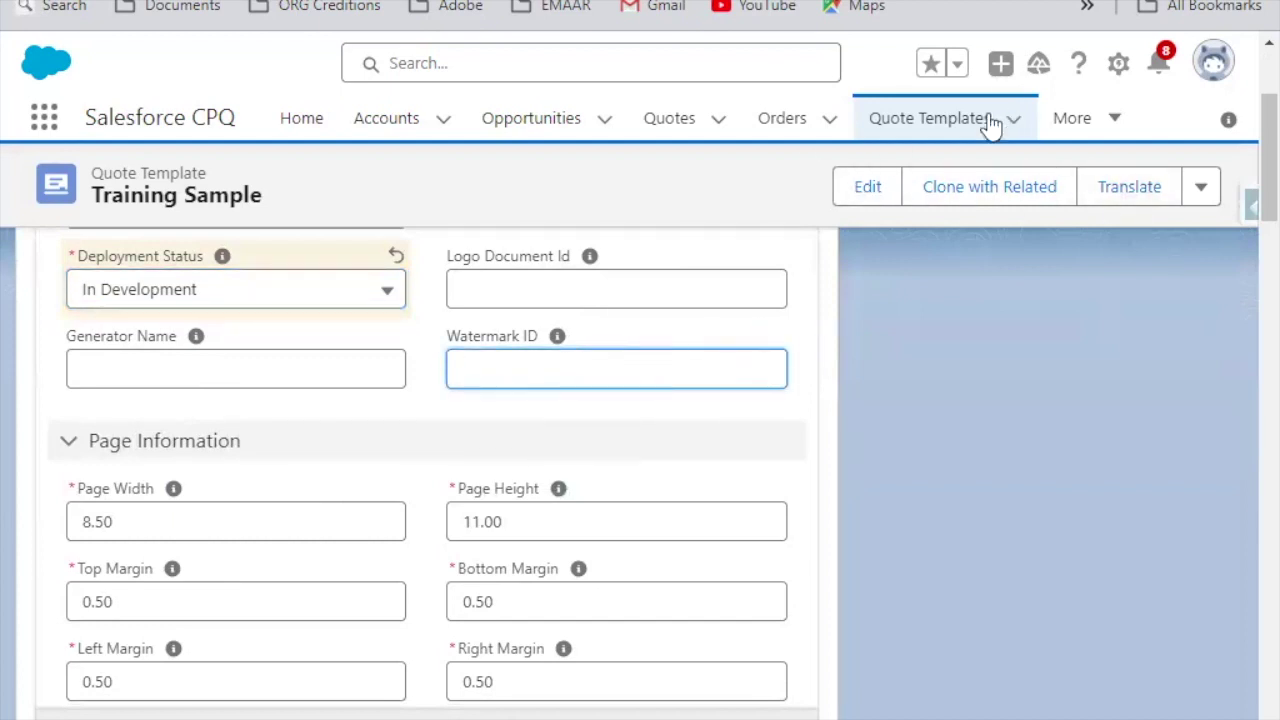
Duplicate the Training Sample browser tab and save the web image to the Desktop as the PNG "download (1)"
right_click(628, 10)
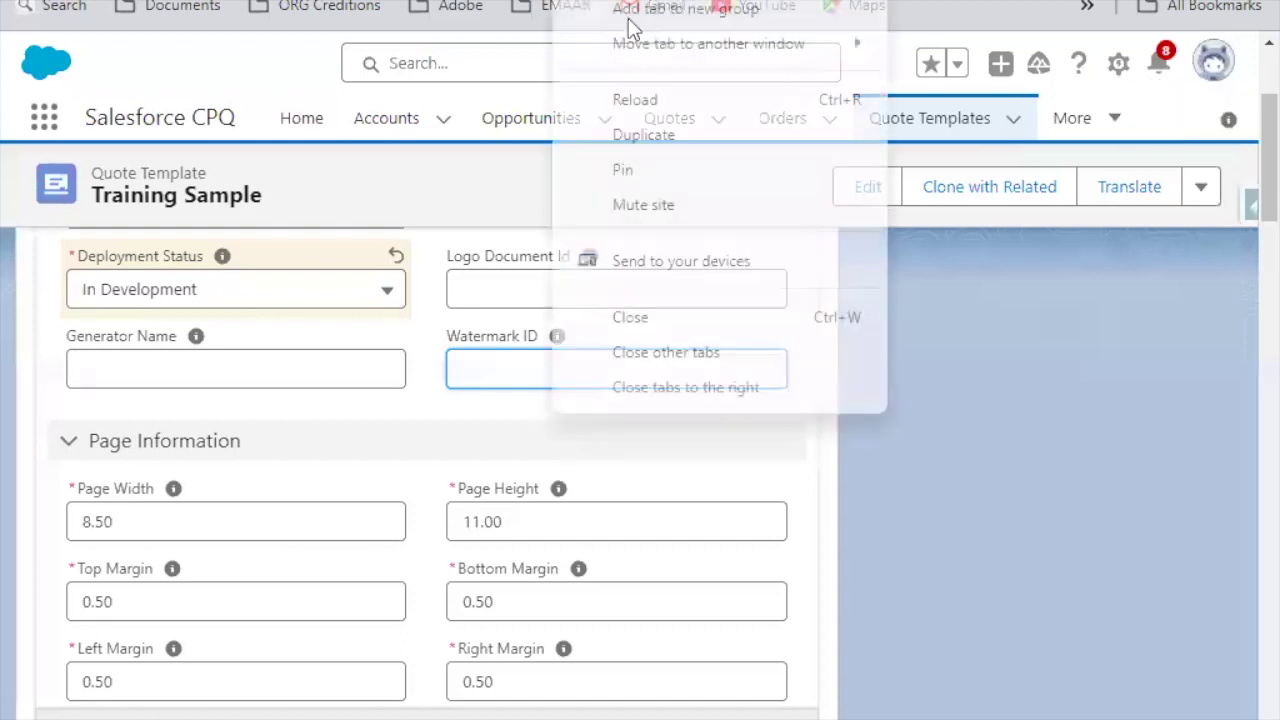
click(630, 130)
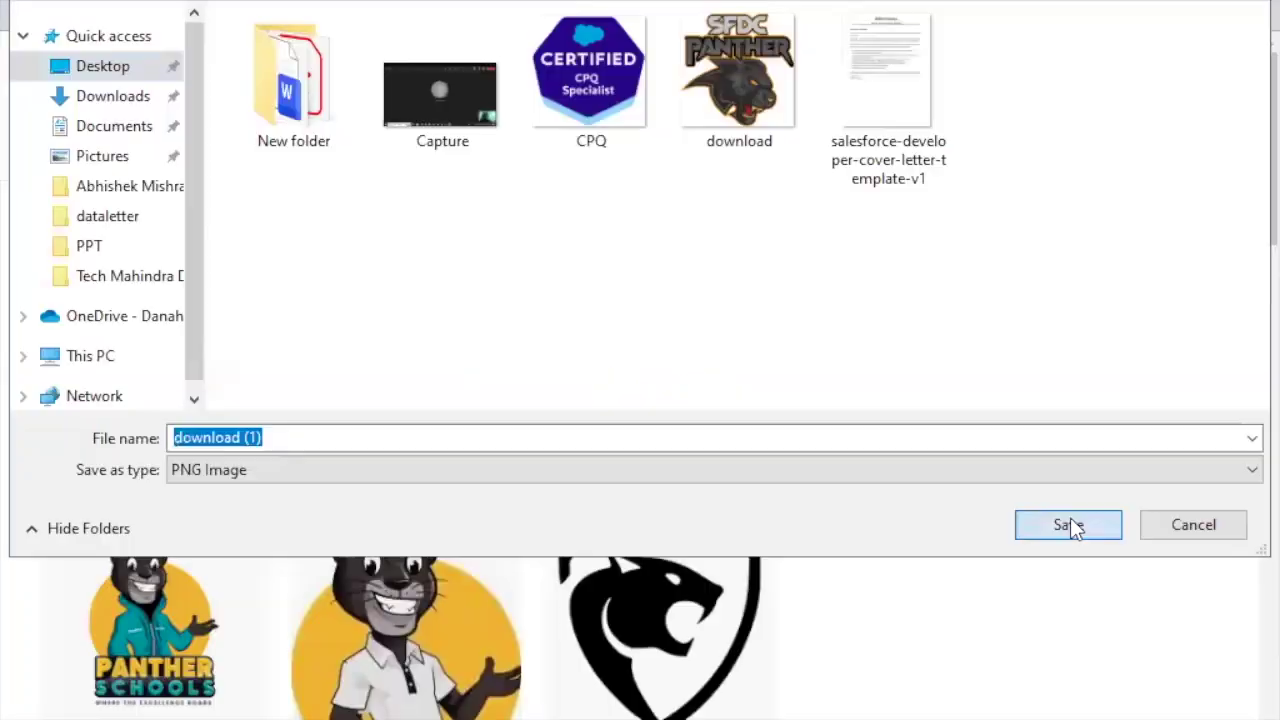
click(1068, 526)
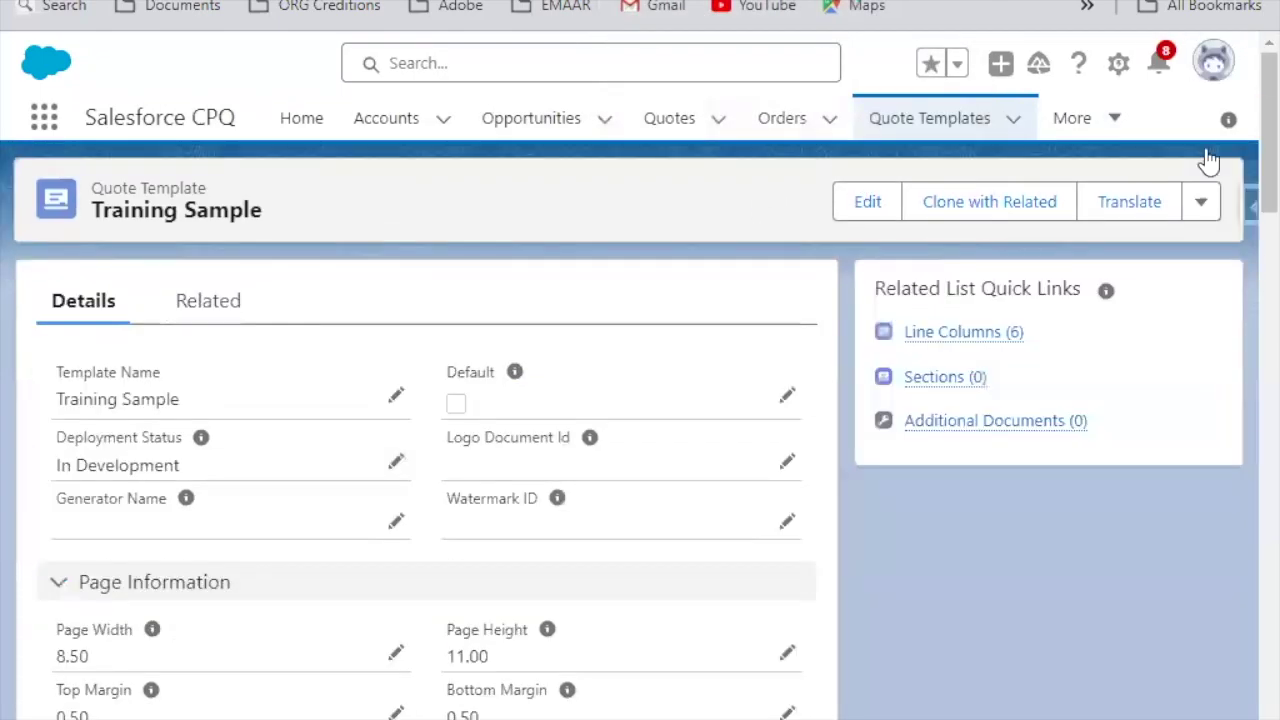
Switch to Salesforce Classic and open Documents from the All Tabs page
click(1213, 68)
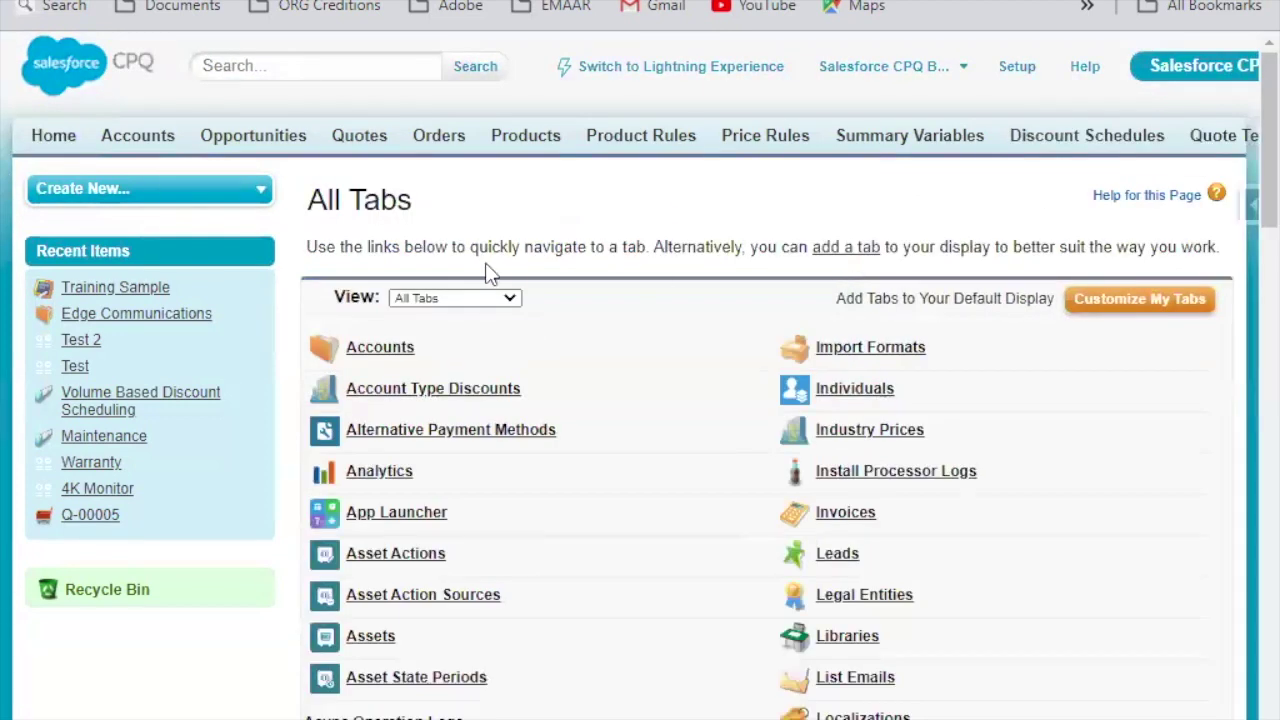
key(ctrl+d)
key(ctrl+f)
text(Docume)
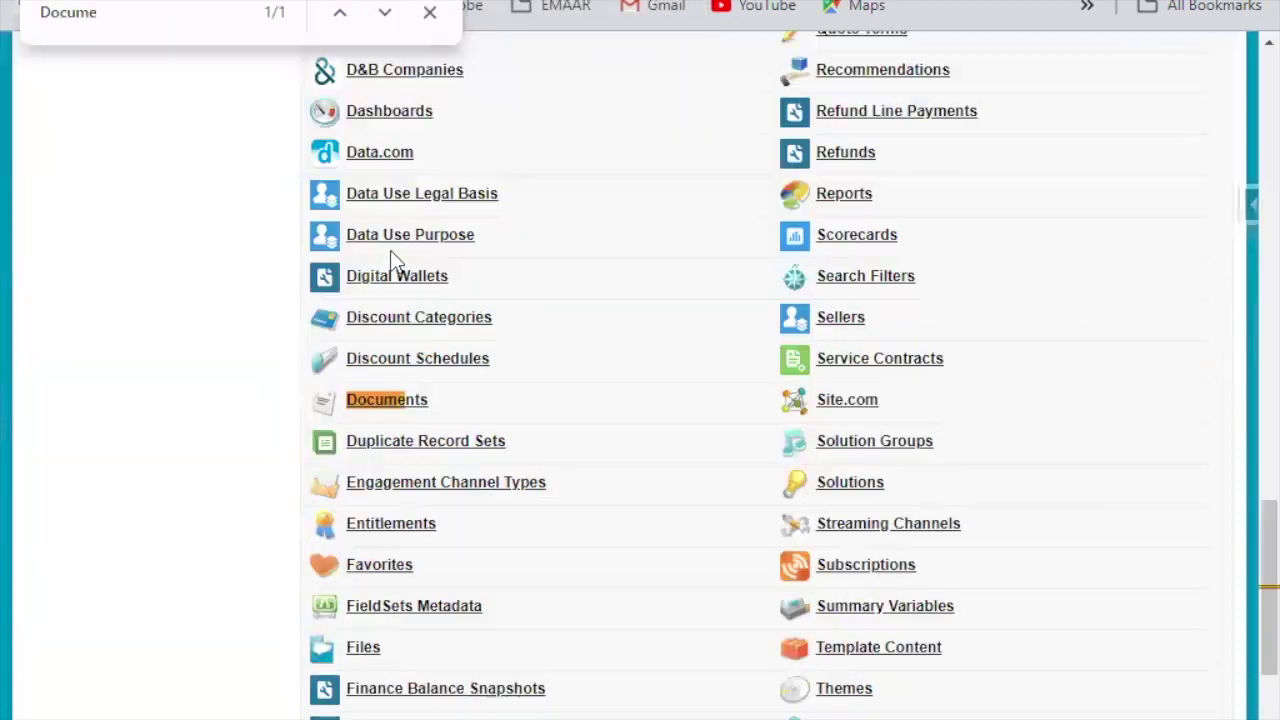
click(400, 400)
Open the Quotes document folder and start a new document in it
click(447, 386)
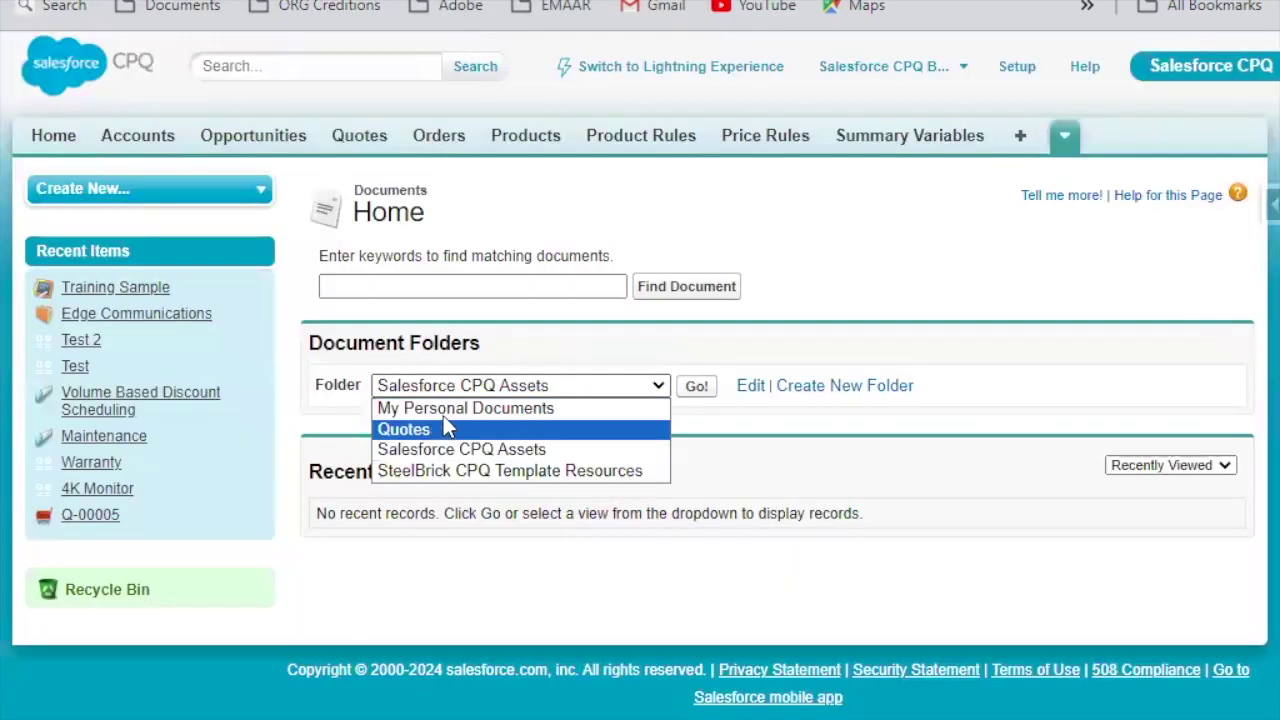
click(455, 432)
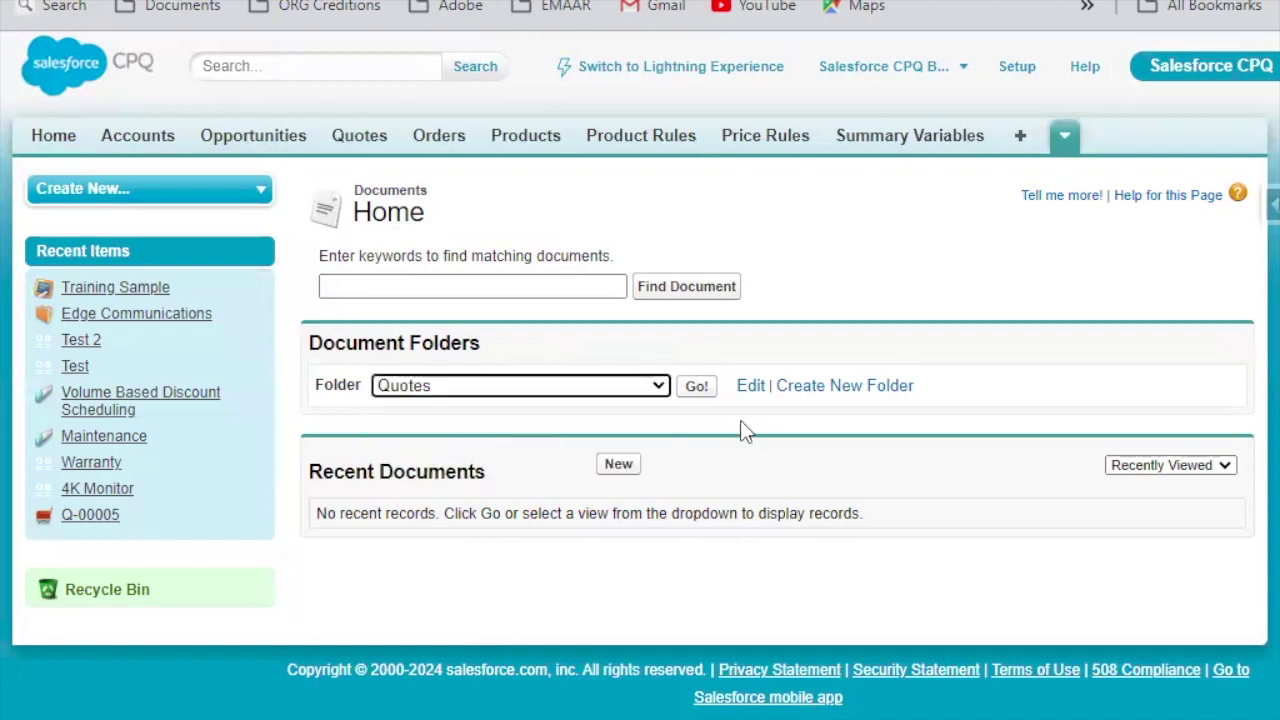
click(783, 343)
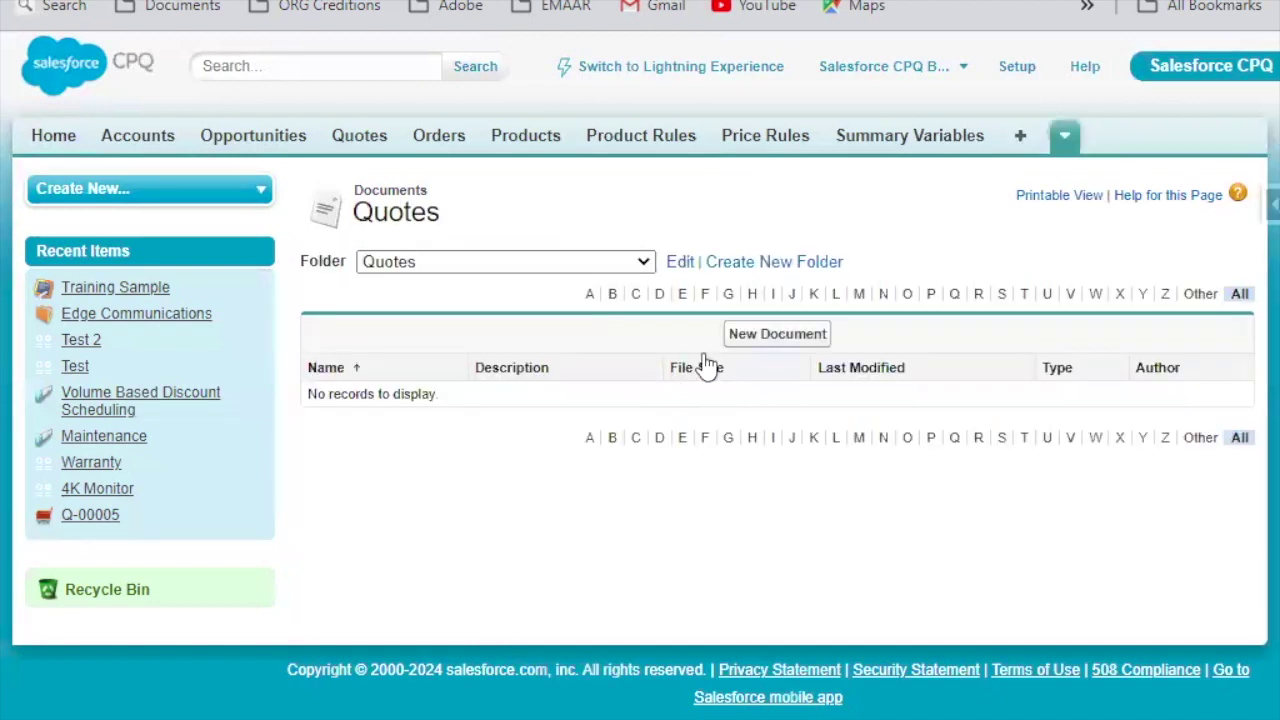
Name the new document Panther School, with unique name Panther_School, and keep Quotes as its folder
click(510, 350)
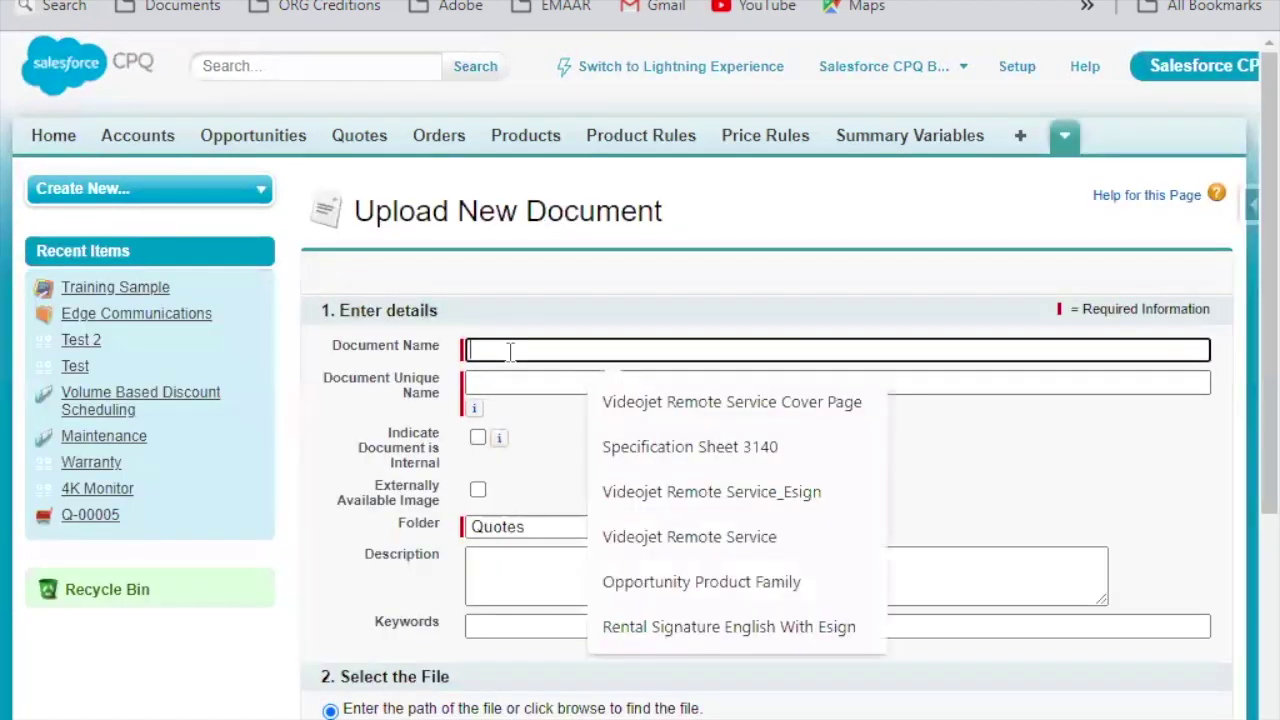
text(SF)
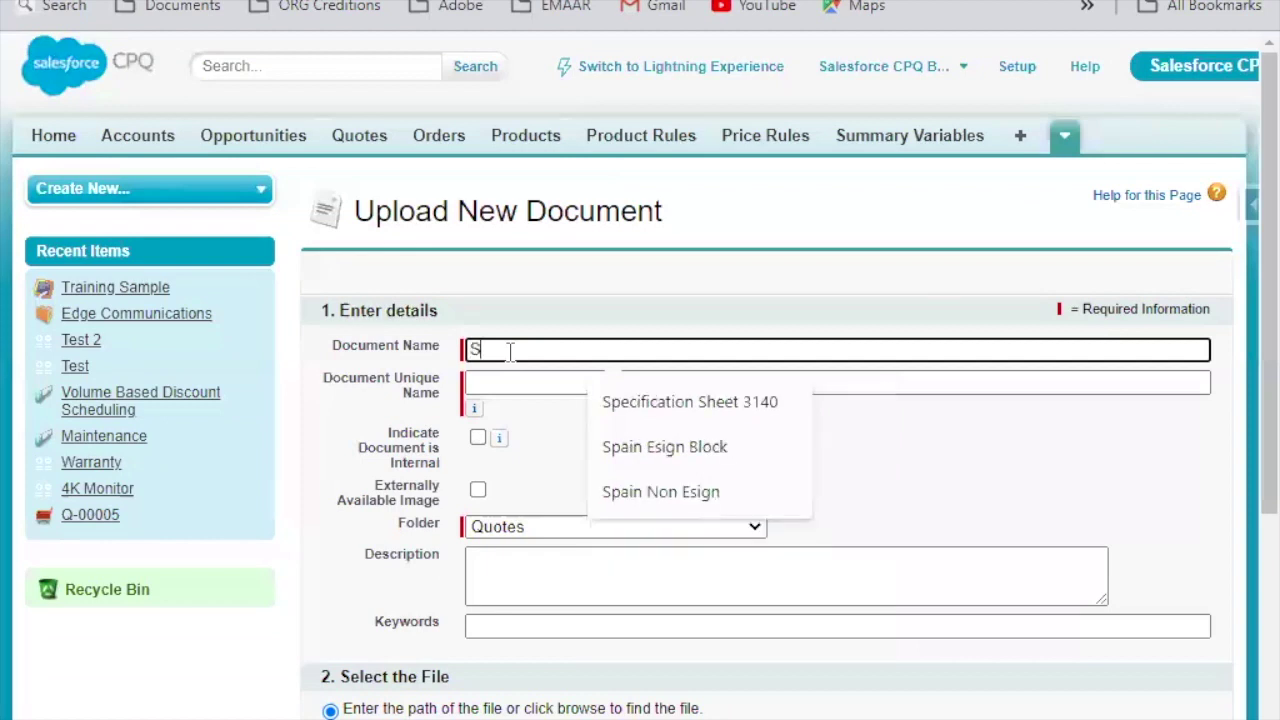
key(BackSpace)
text(P)
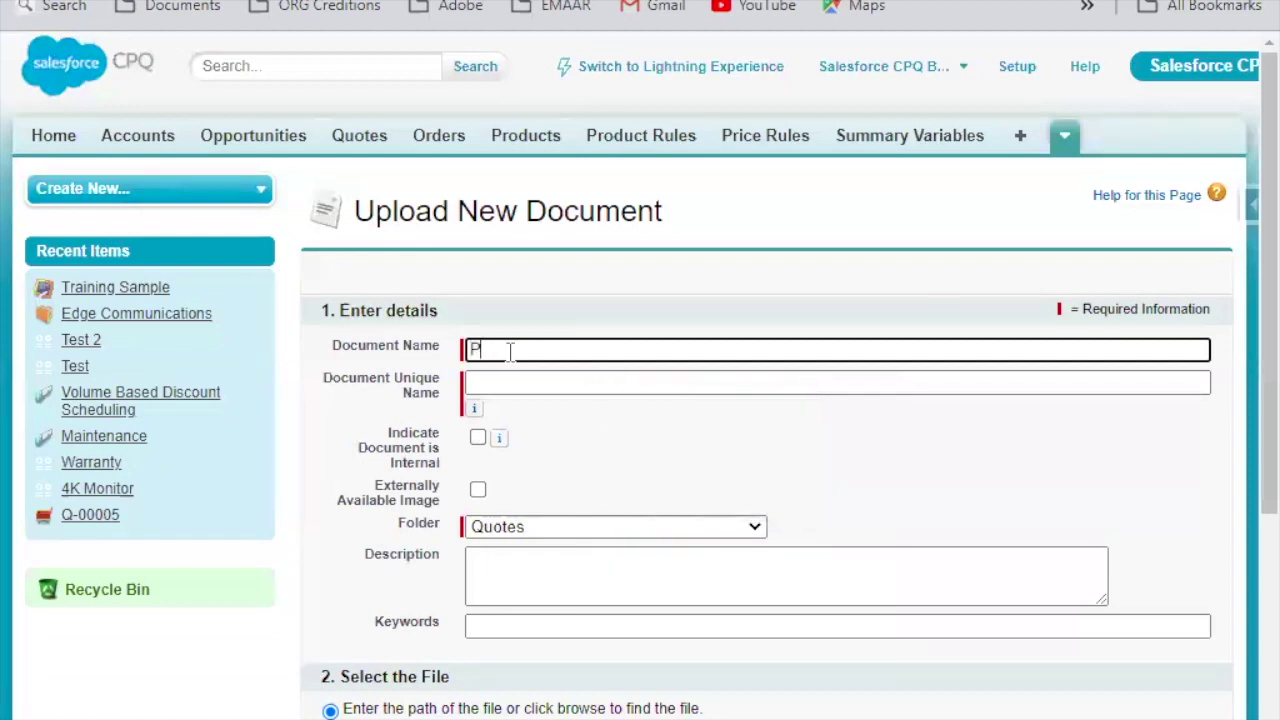
text(anther School)
key(Tab)
click(600, 527)
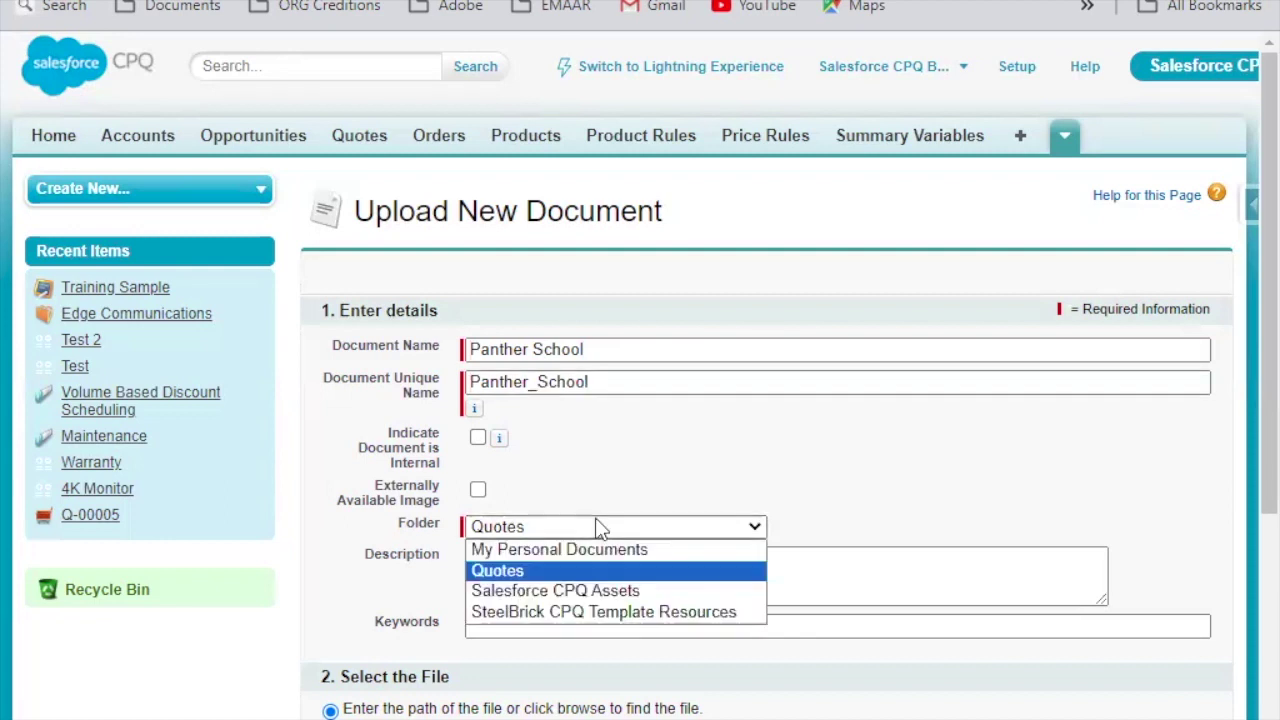
click(553, 570)
Select download (1).png from the Desktop as the file to upload and save the document
scroll(573, 570, down, 1)
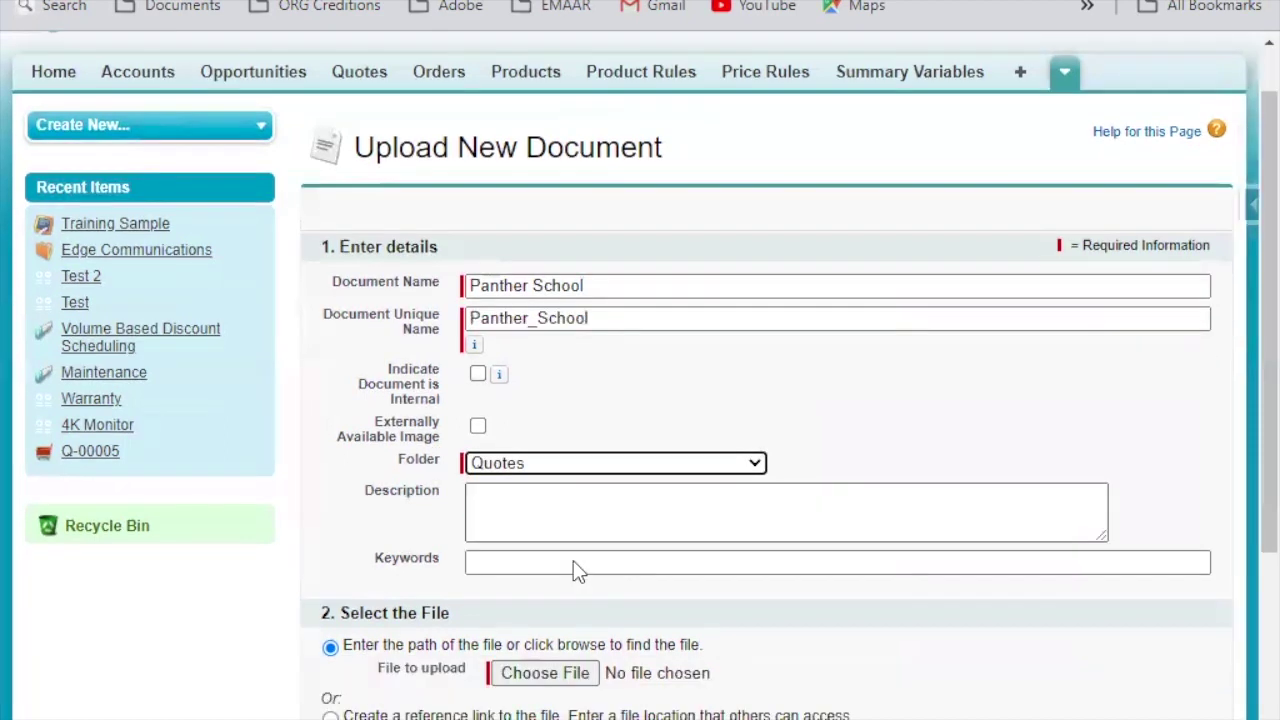
scroll(573, 566, down, 2)
click(530, 486)
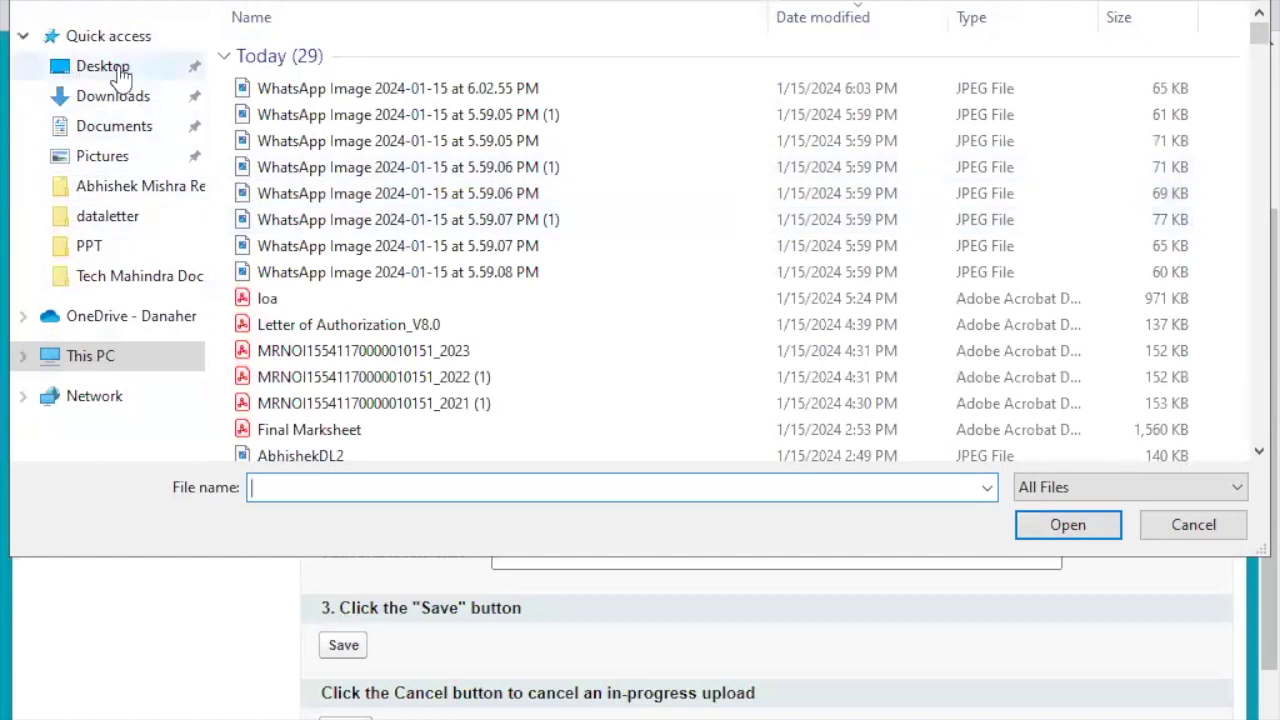
click(118, 72)
scroll(1108, 350, down, 1)
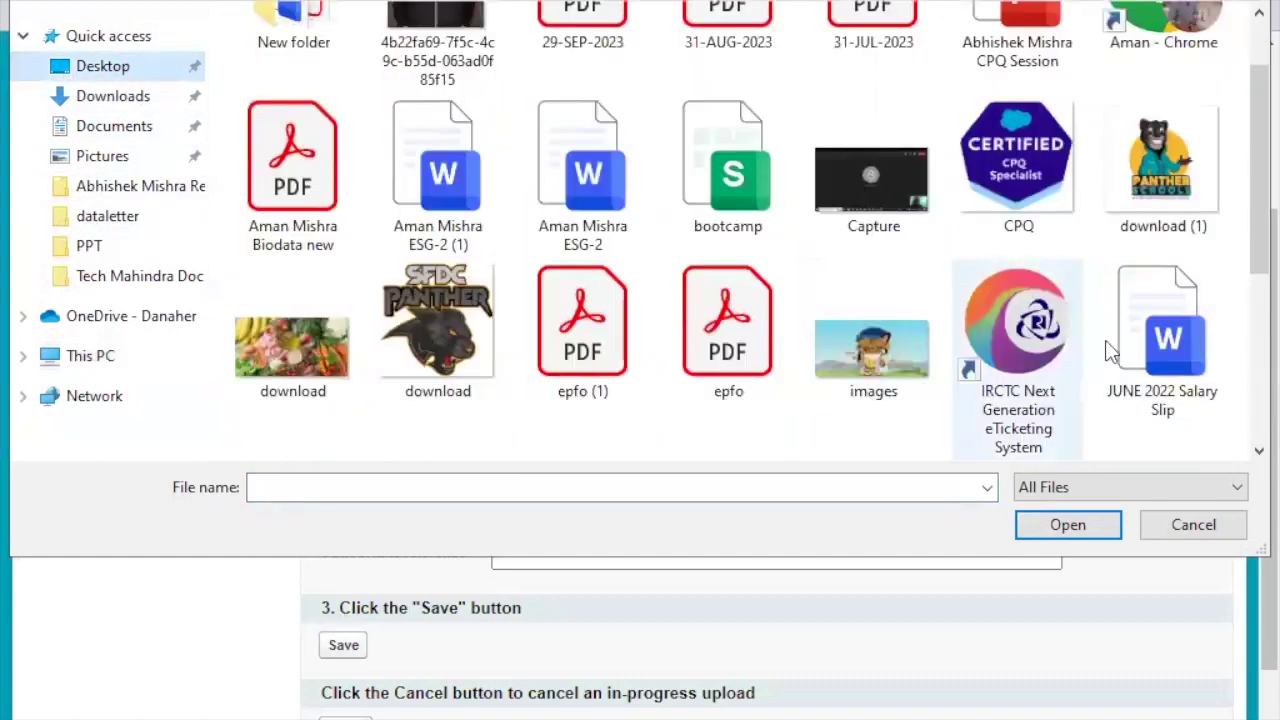
click(1163, 150)
click(1060, 535)
scroll(310, 550, down, 1)
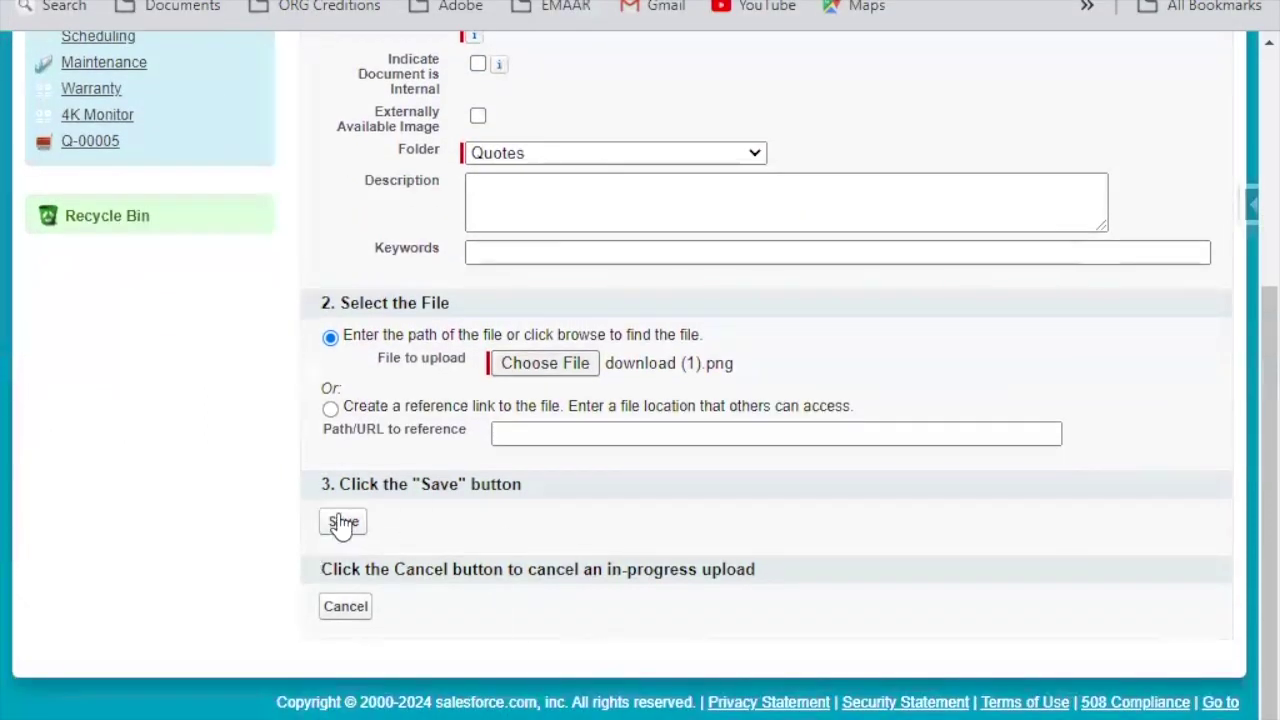
click(343, 522)
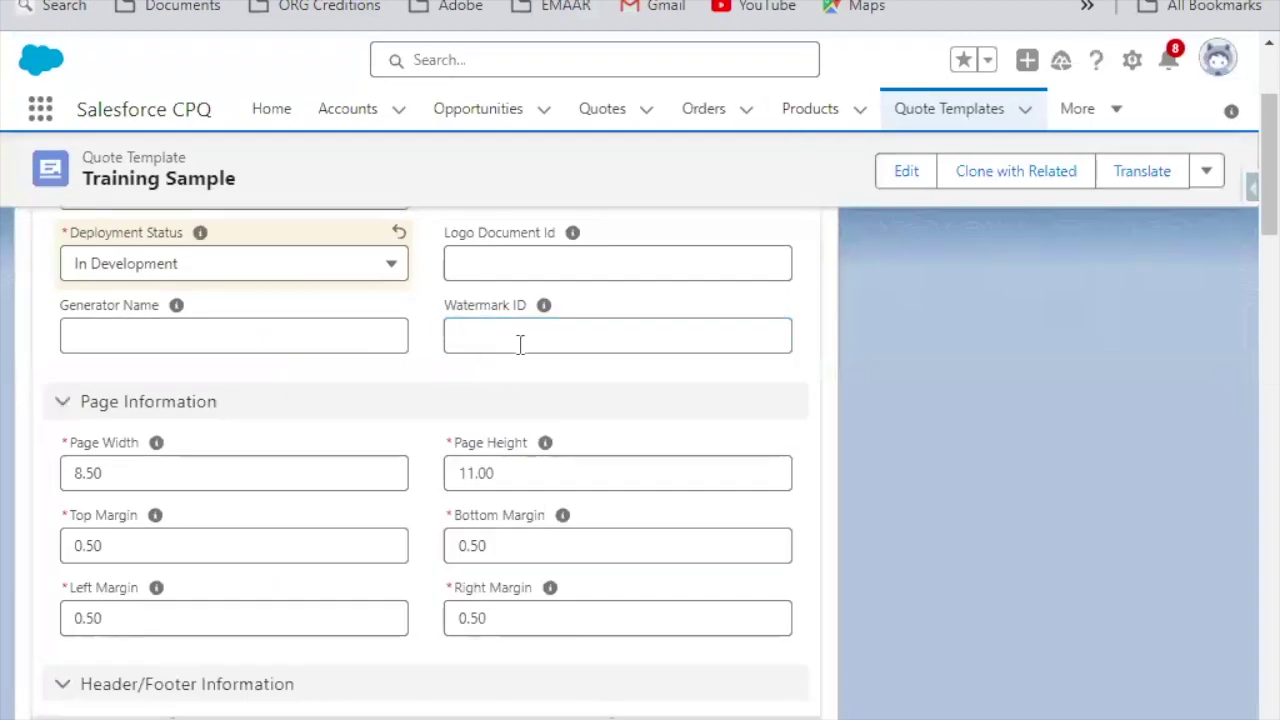
Set the Training Sample template's Watermark ID to d5j00000dbspqeal and save the record
click(550, 333)
text(d5j00000dbspqeal)
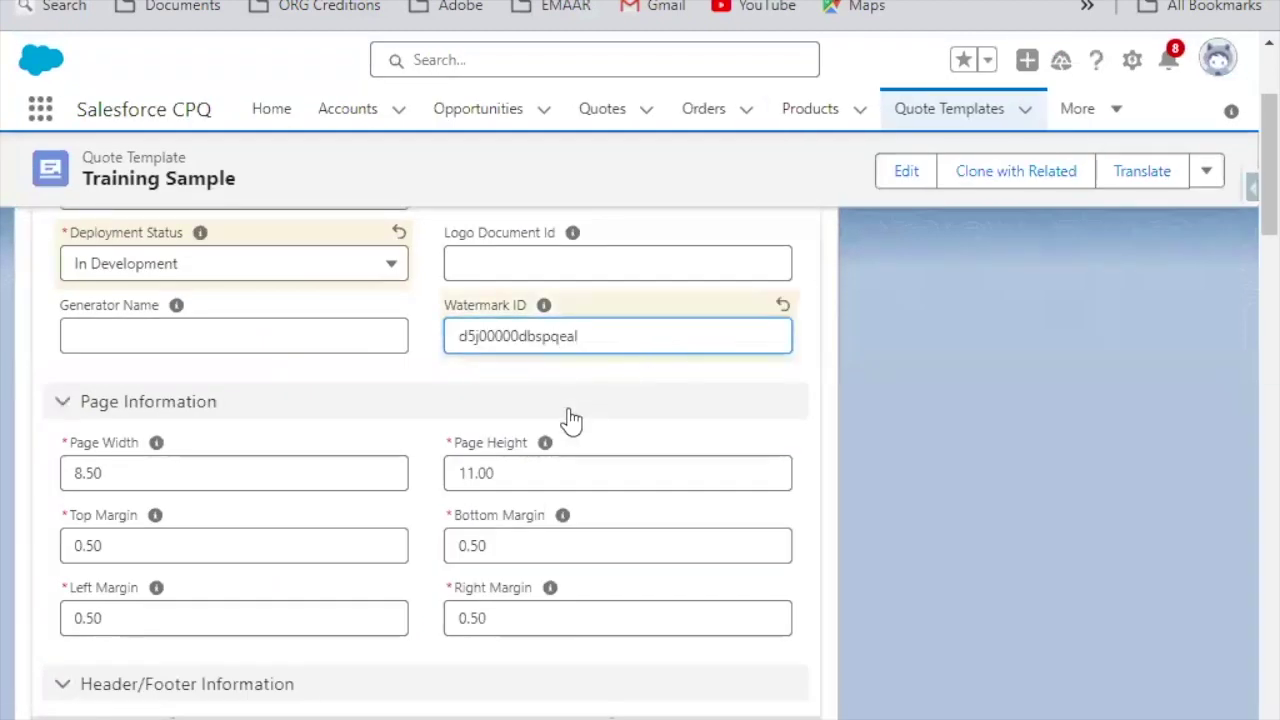
click(329, 401)
click(220, 405)
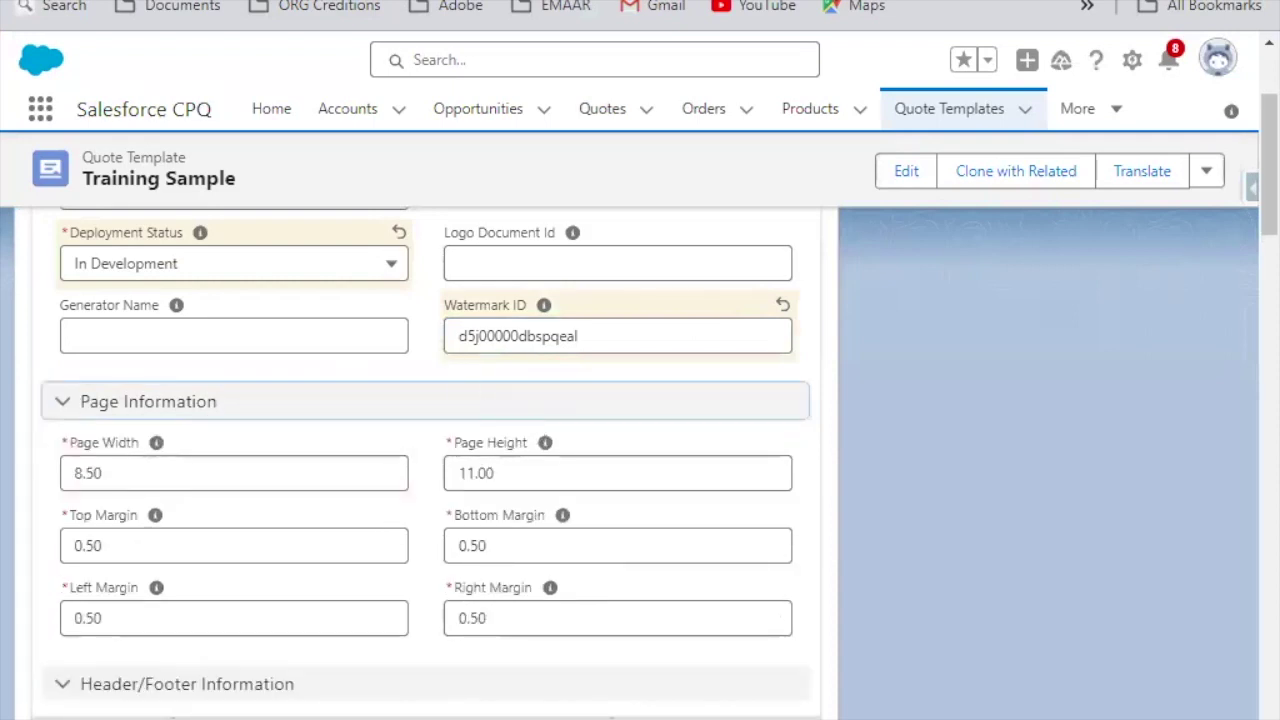
click(477, 709)
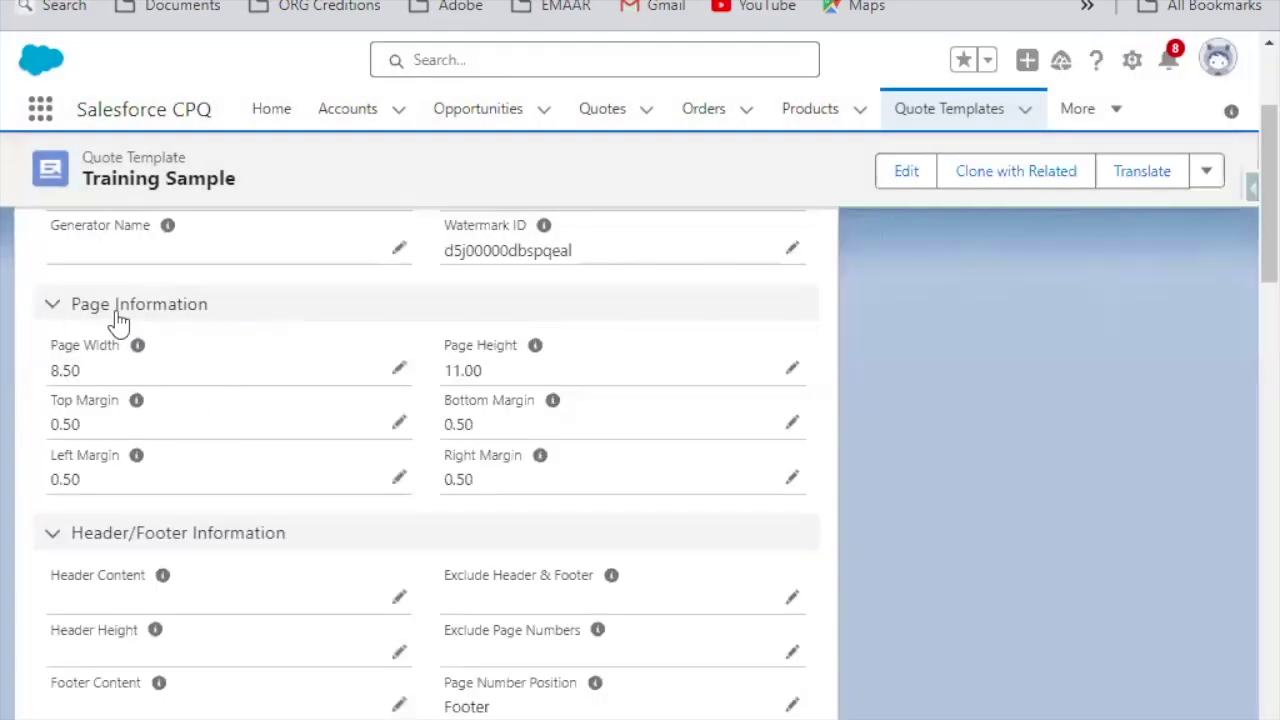
Examine the template's page size, margins and header/footer information
scroll(118, 316, down, 1)
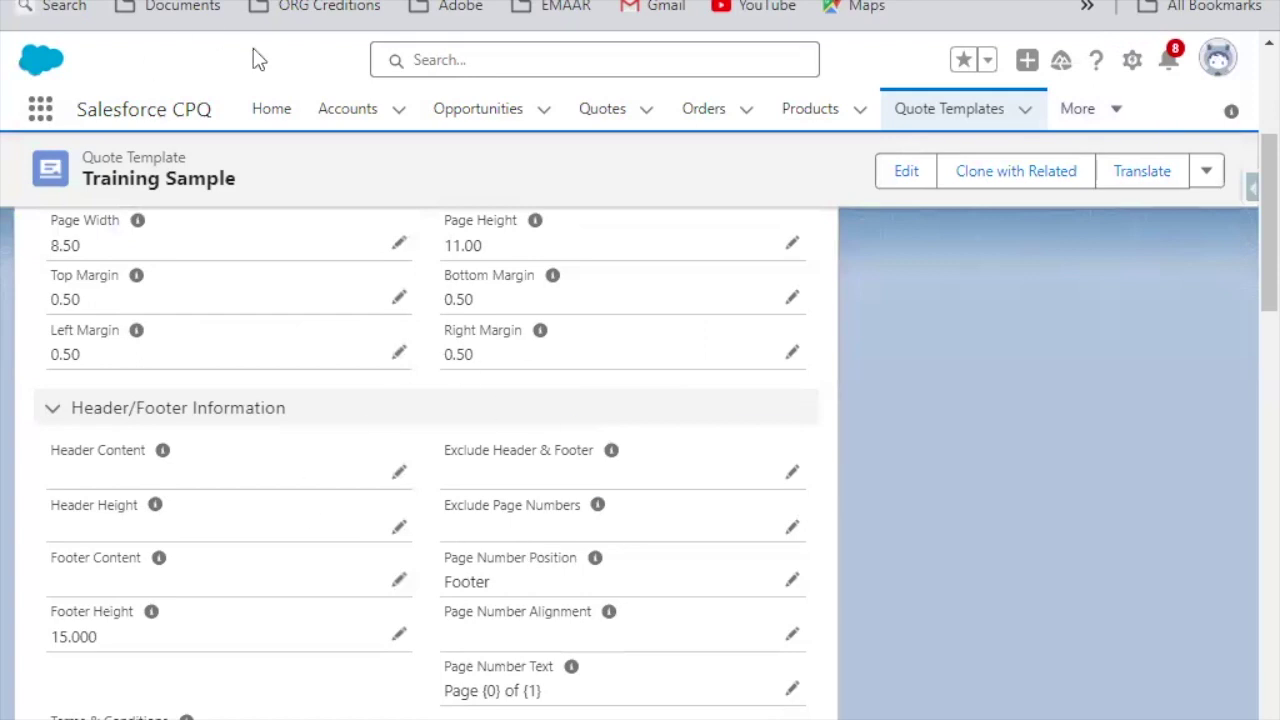
scroll(229, 323, up, 1)
mouse_move(137, 350)
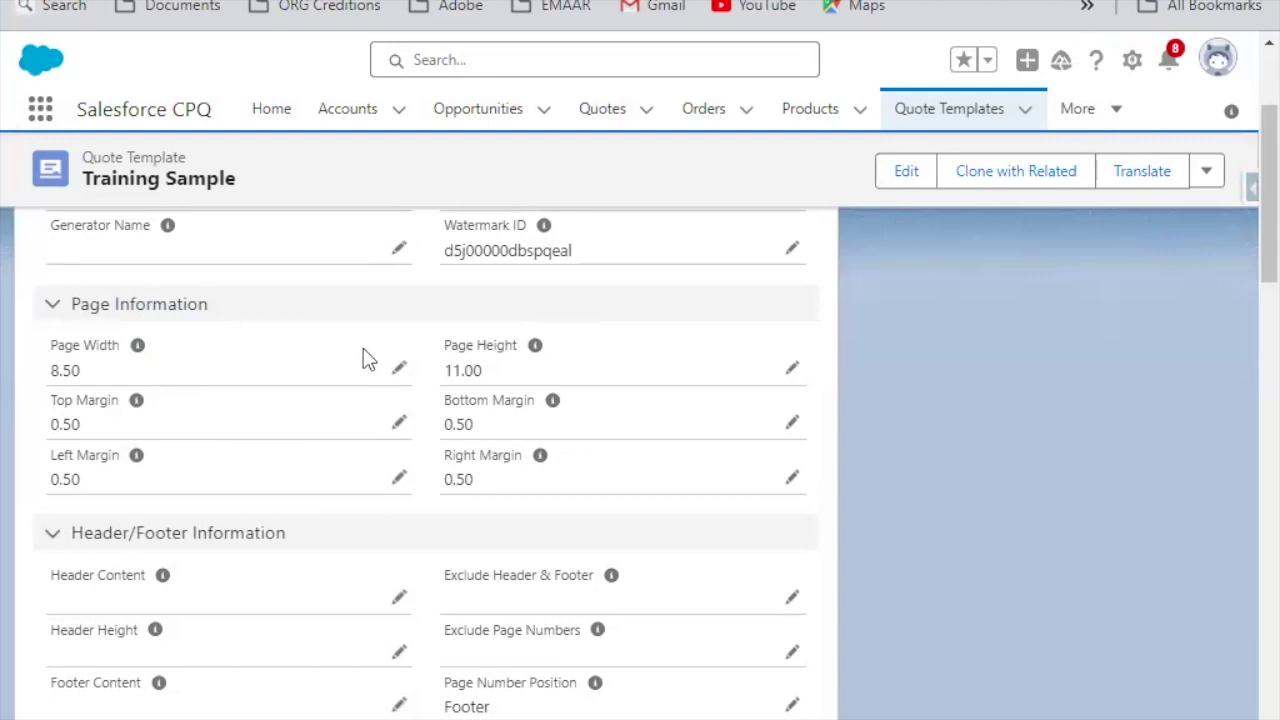
scroll(325, 468, down, 1)
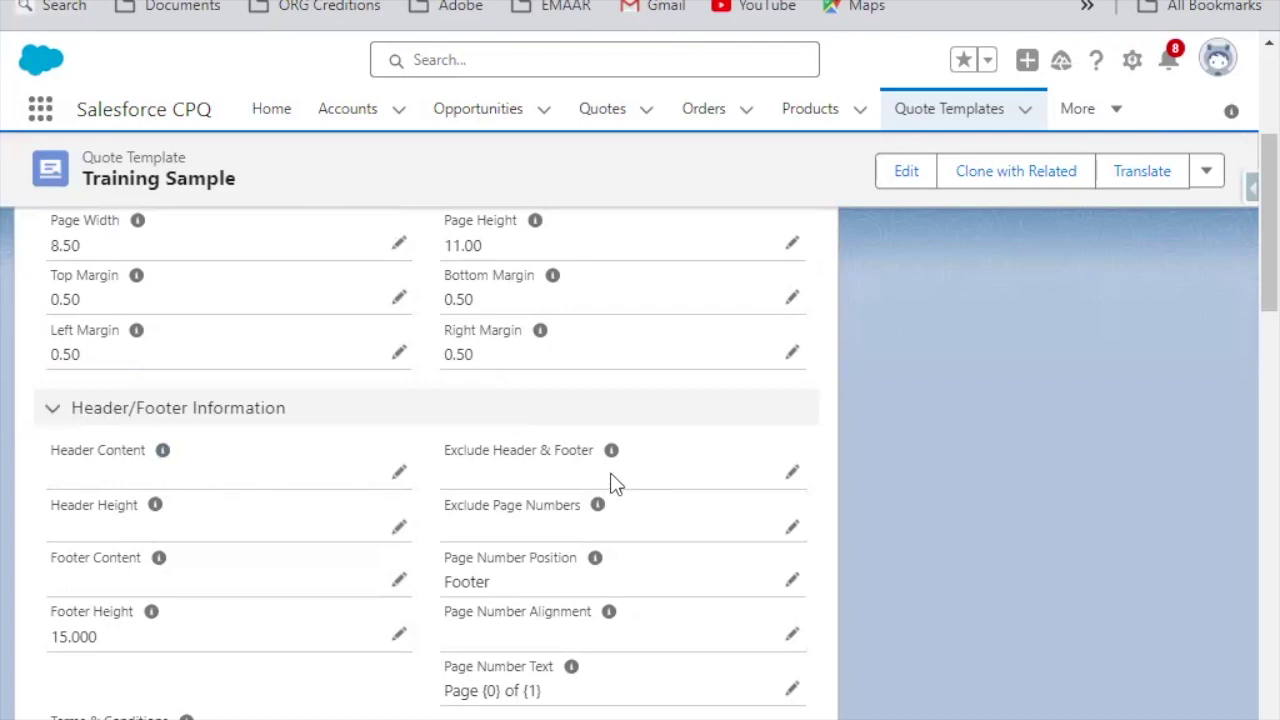
Start editing the template, examine the new template content form for Header Content, and close it without saving
click(791, 473)
click(165, 495)
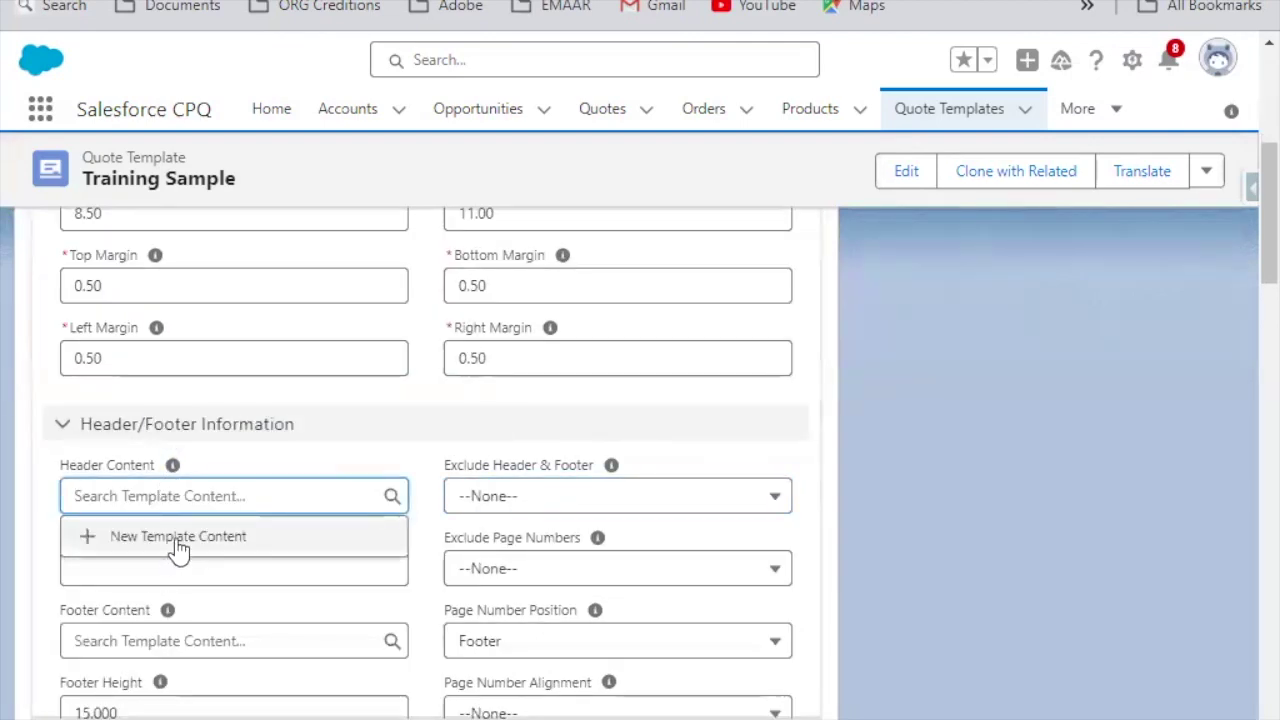
click(177, 540)
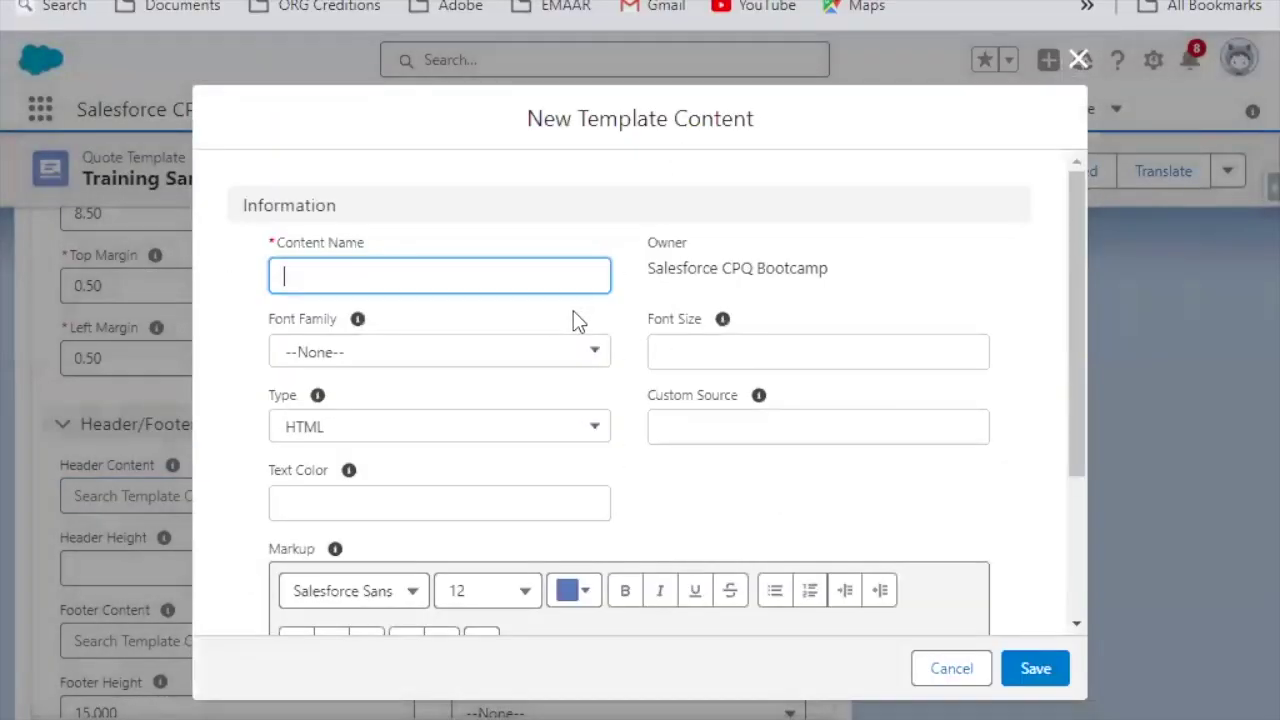
scroll(512, 410, down, 1)
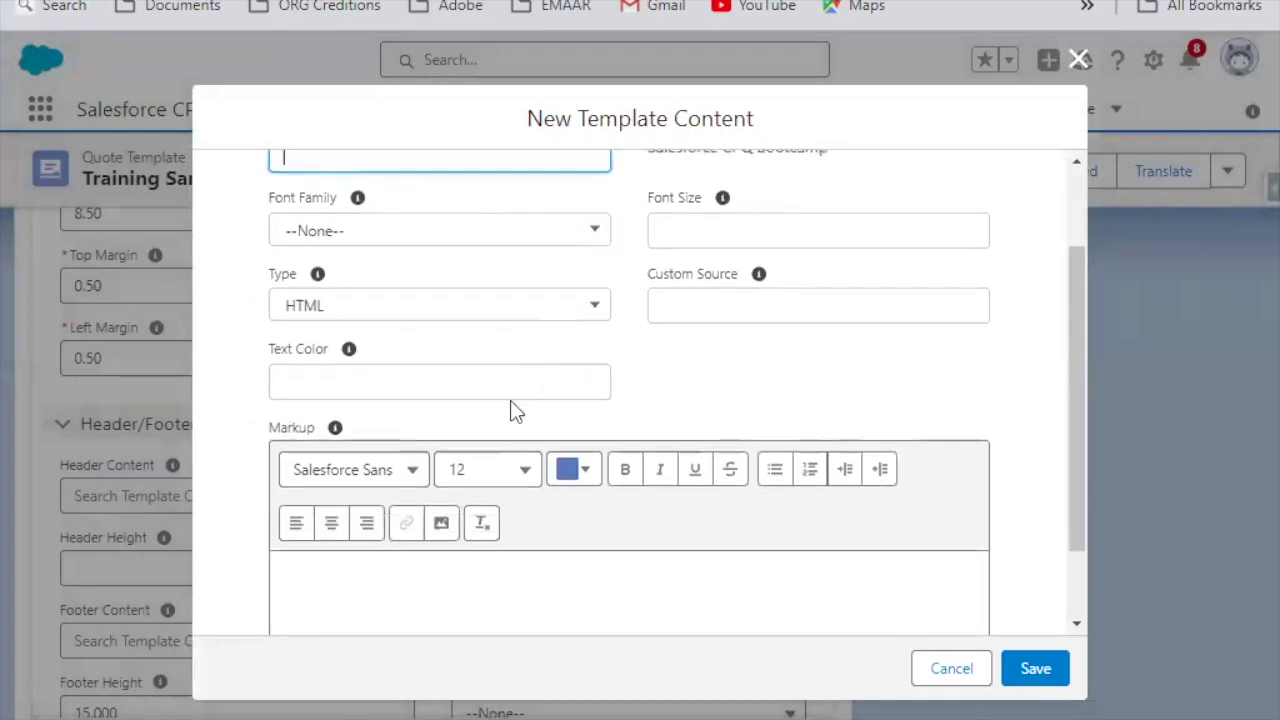
scroll(512, 410, down, 1)
scroll(480, 420, up, 1)
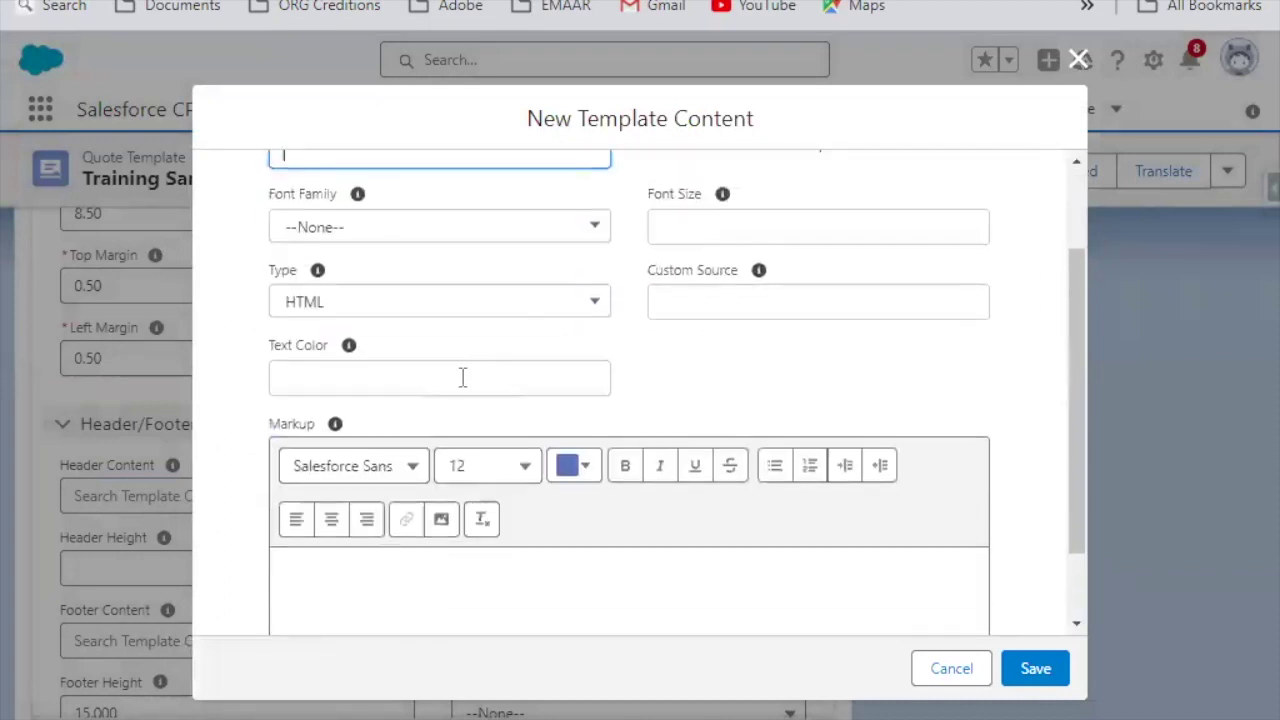
click(437, 310)
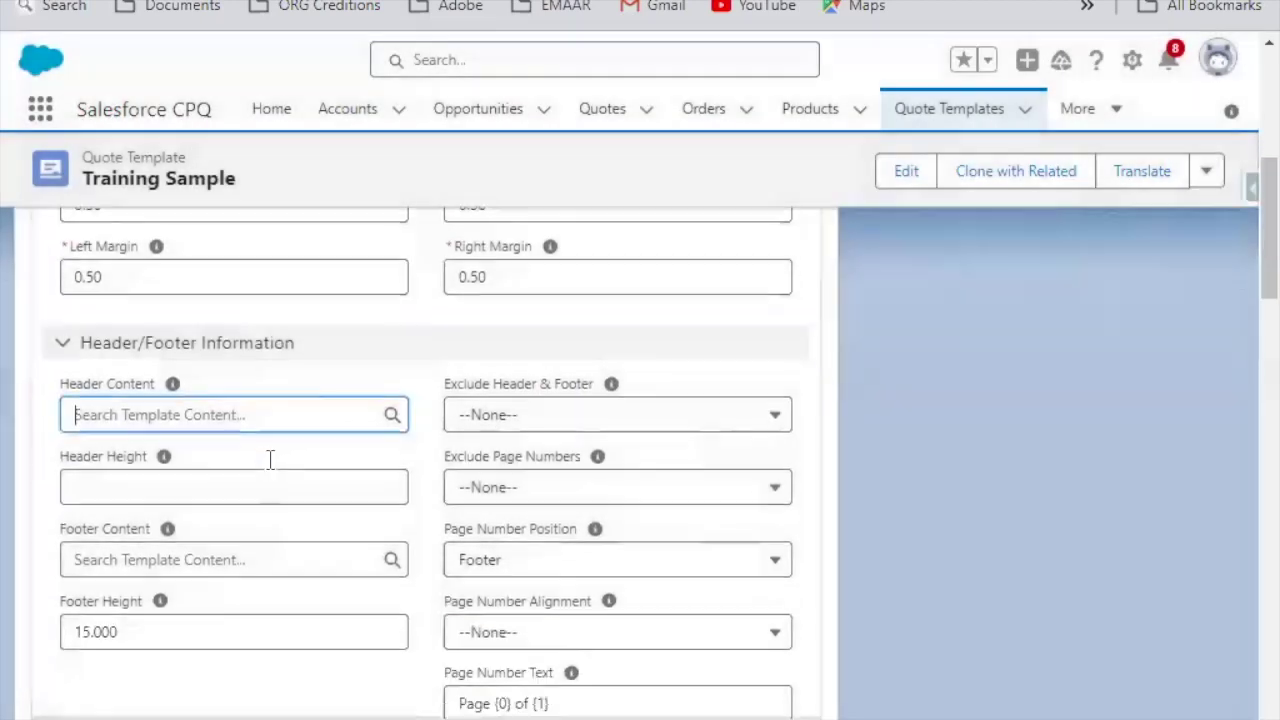
Review the Exclude Header & Footer and Exclude Page Numbers options, along with the page number and Terms & Conditions fields
scroll(270, 459, down, 1)
click(569, 377)
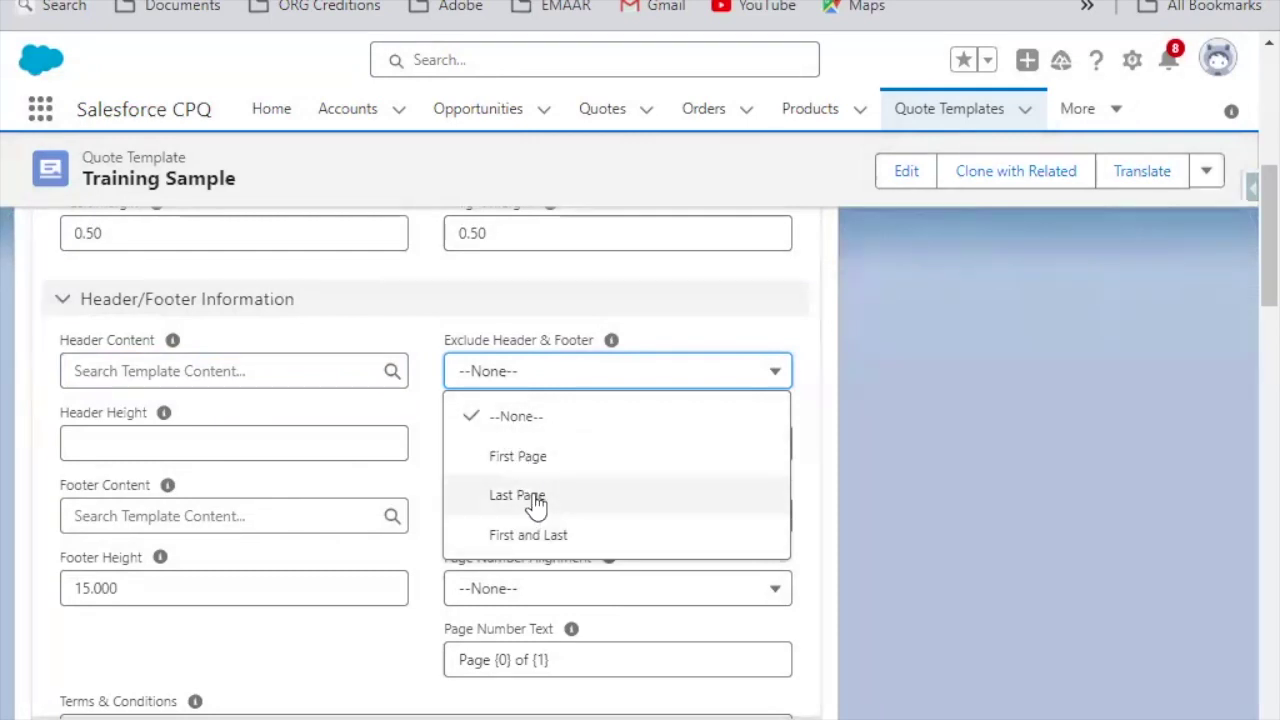
click(237, 486)
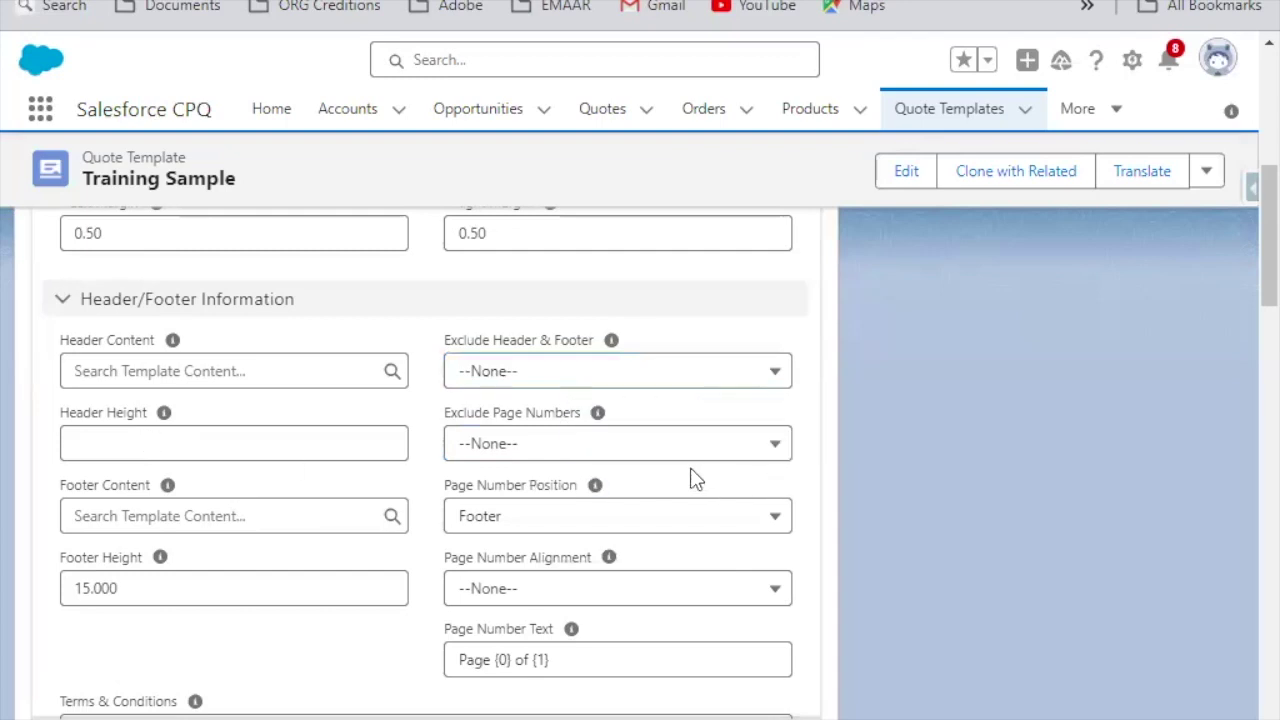
click(594, 460)
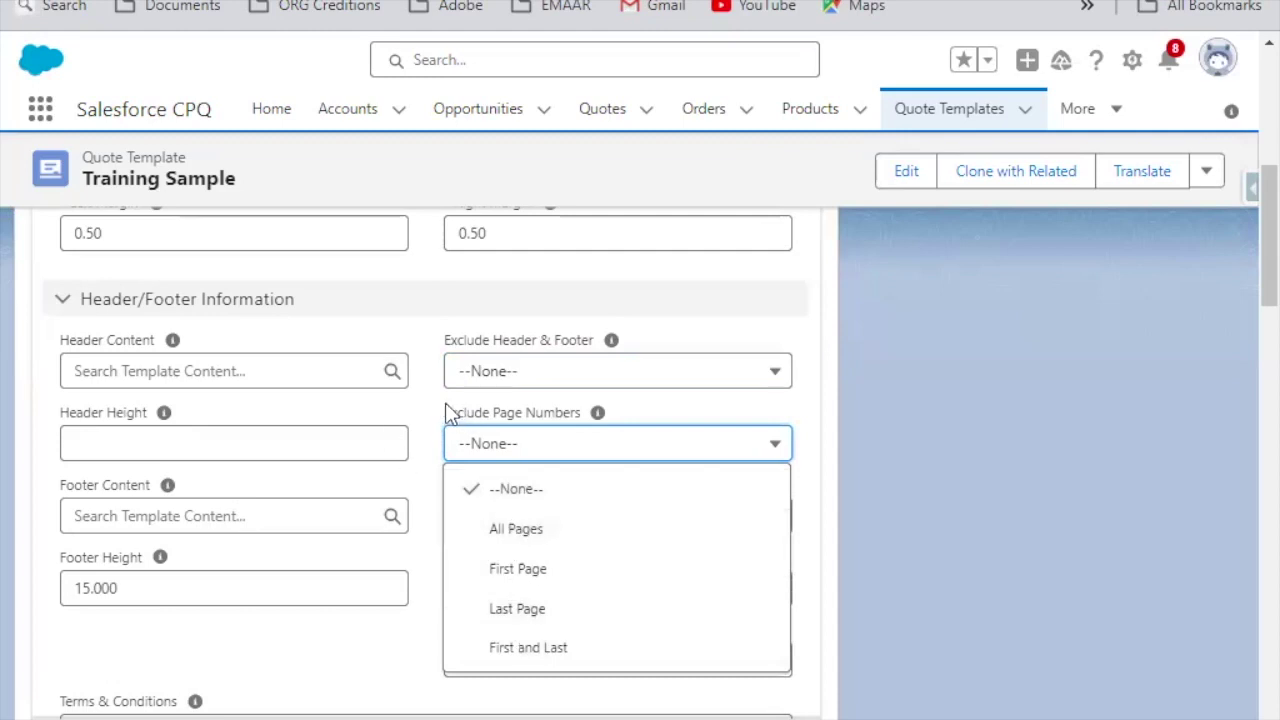
click(446, 440)
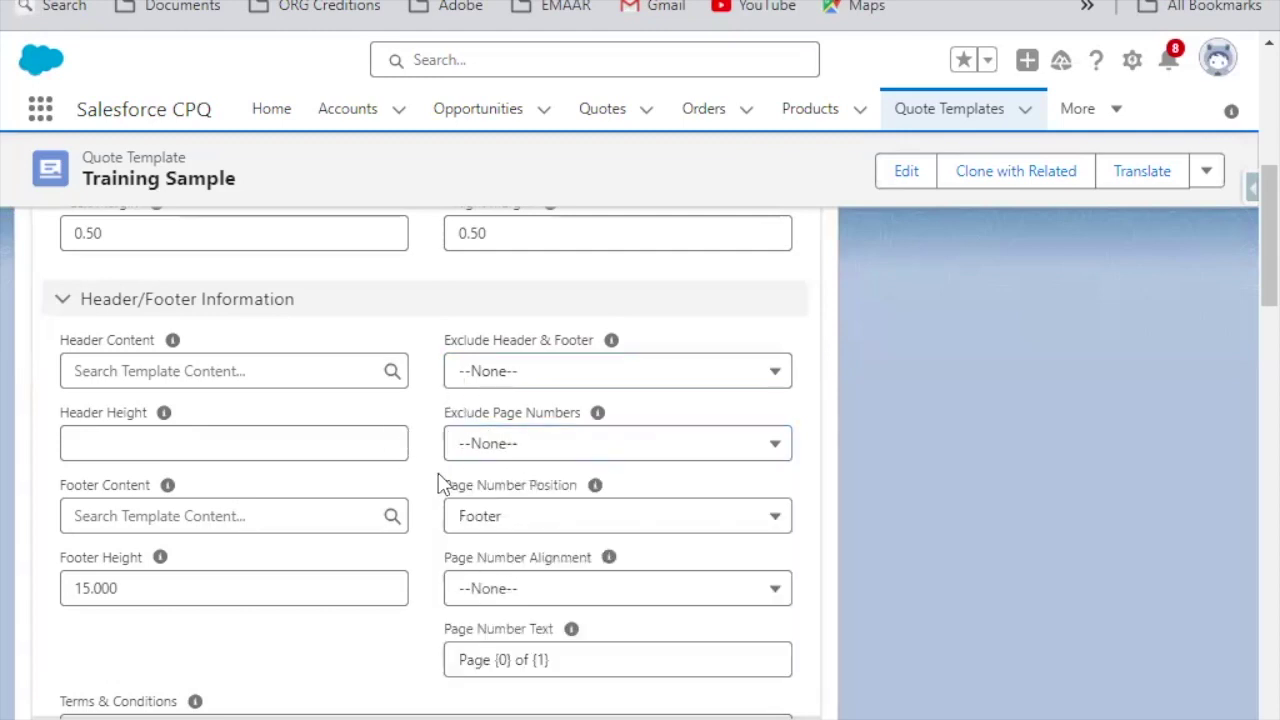
scroll(440, 475, down, 3)
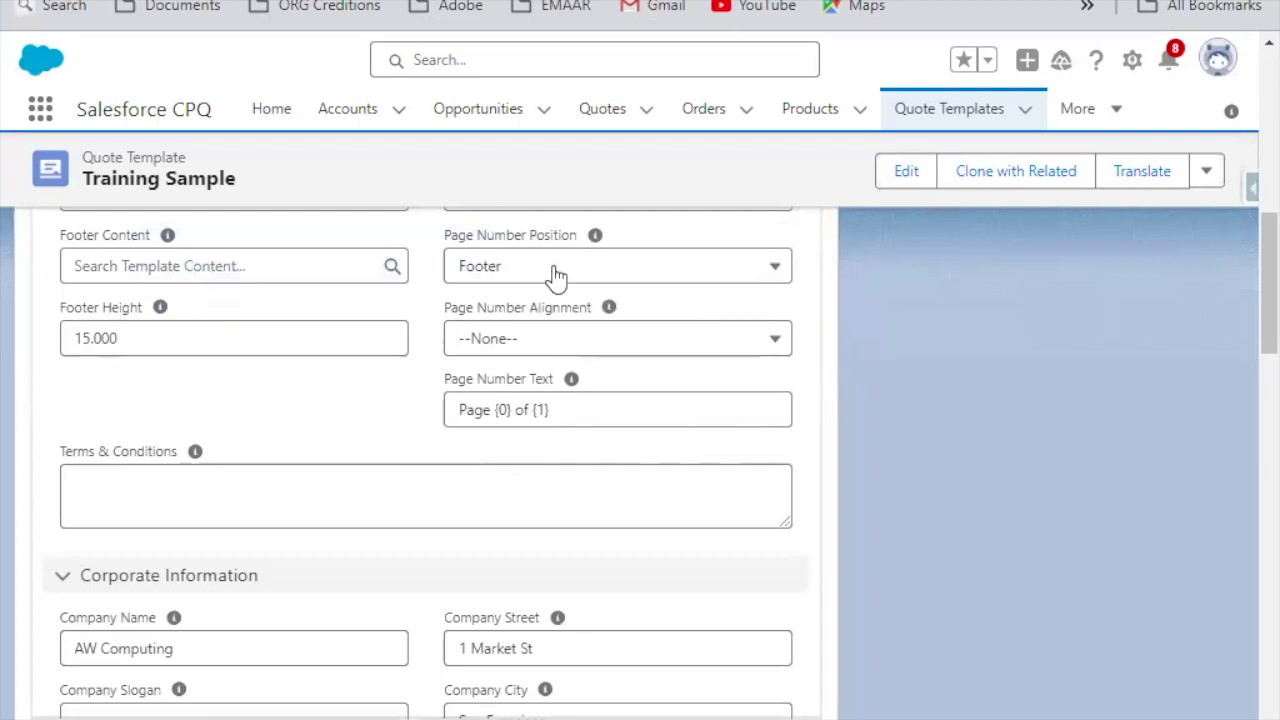
click(133, 503)
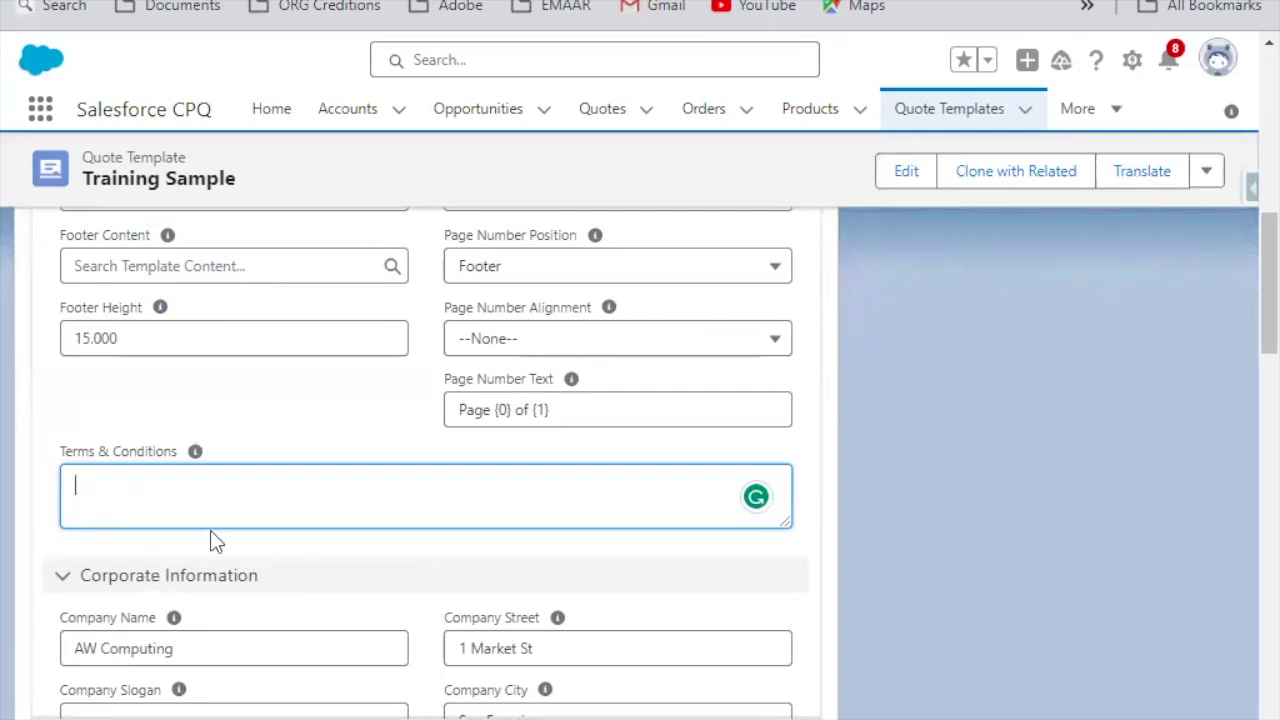
Set the Company Name in the template's corporate information to Panther School
scroll(210, 530, down, 1)
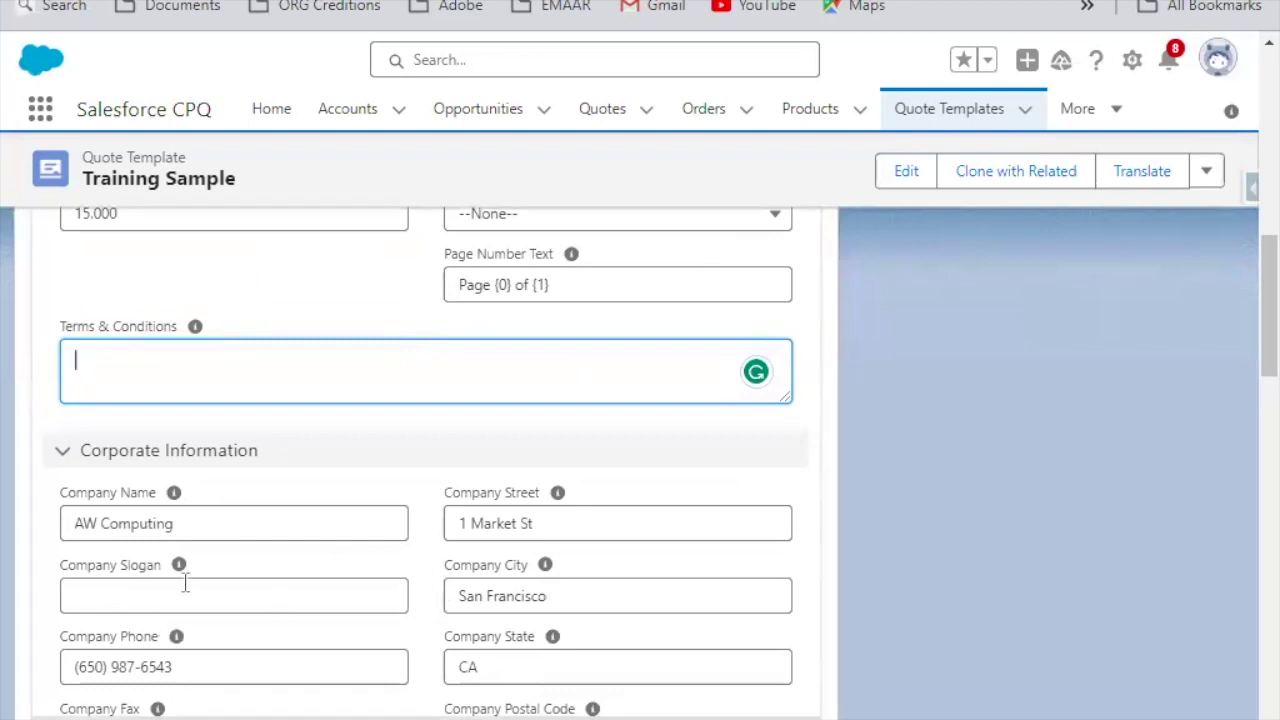
scroll(280, 543, up, 1)
scroll(280, 543, down, 1)
drag(189, 528, 74, 523)
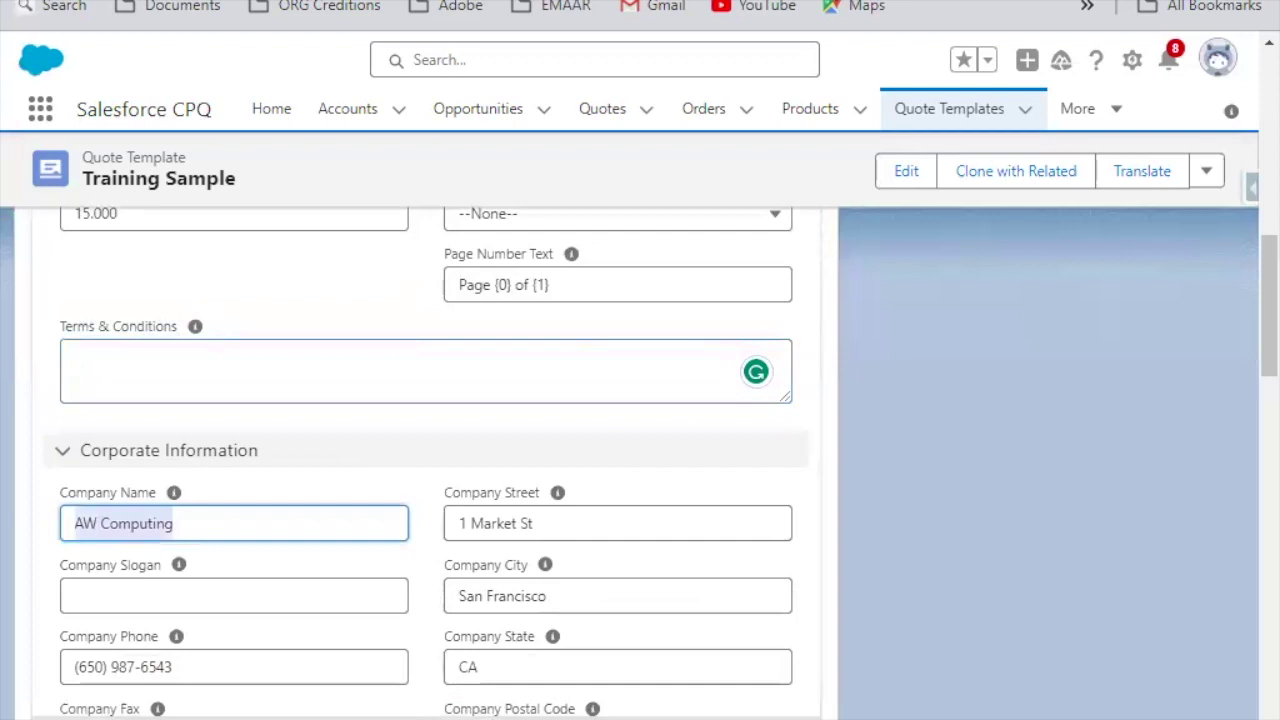
key(BackSpace)
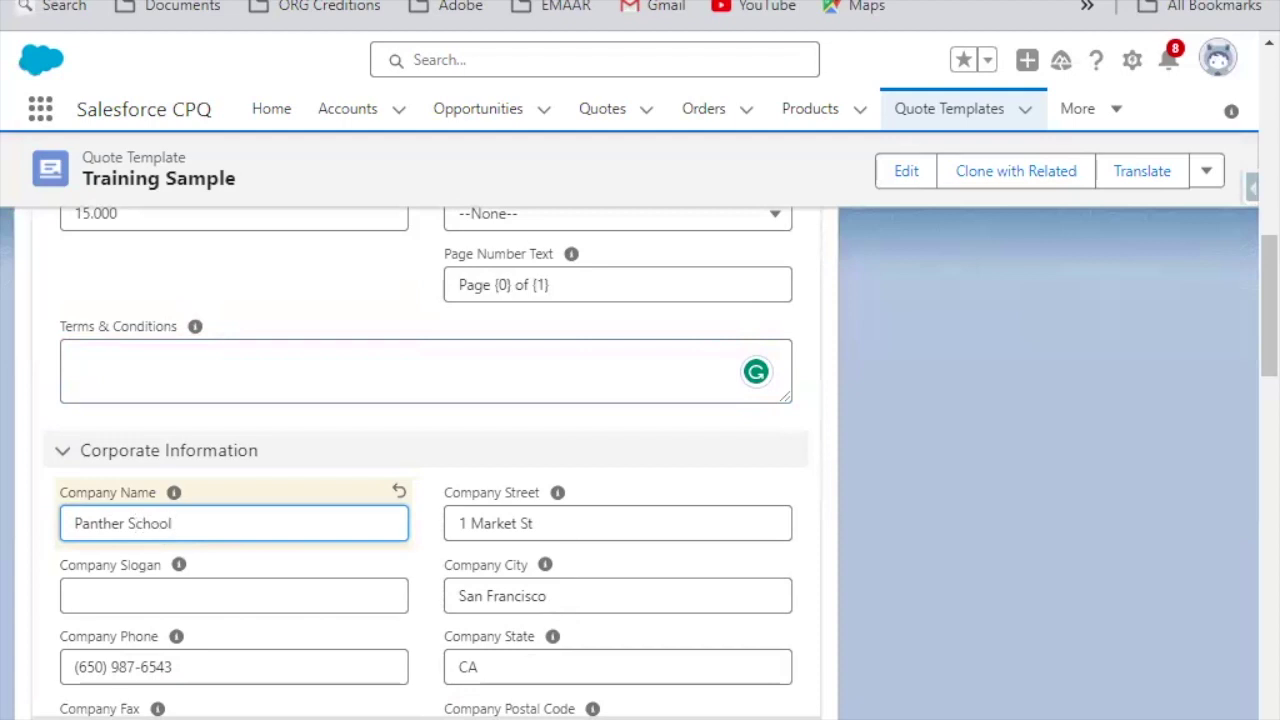
Set the Company Slogan in the template's corporate information to Learning
click(157, 594)
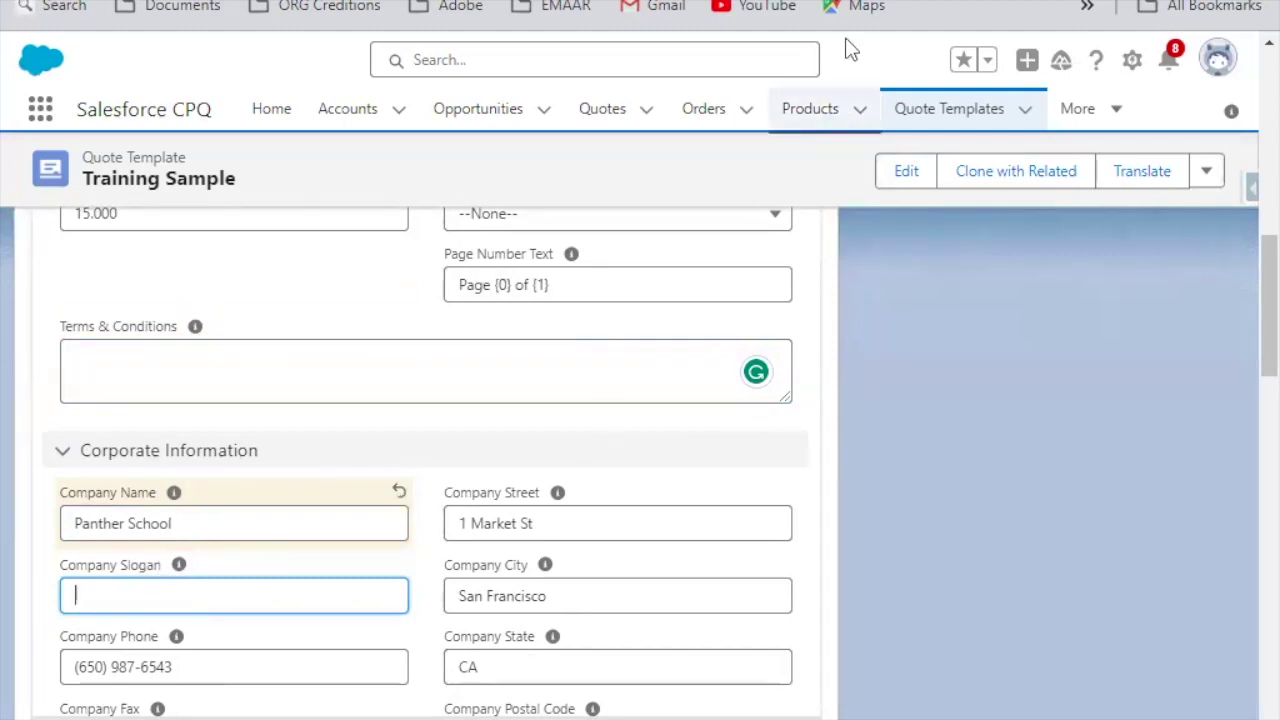
key(ctrl+Tab)
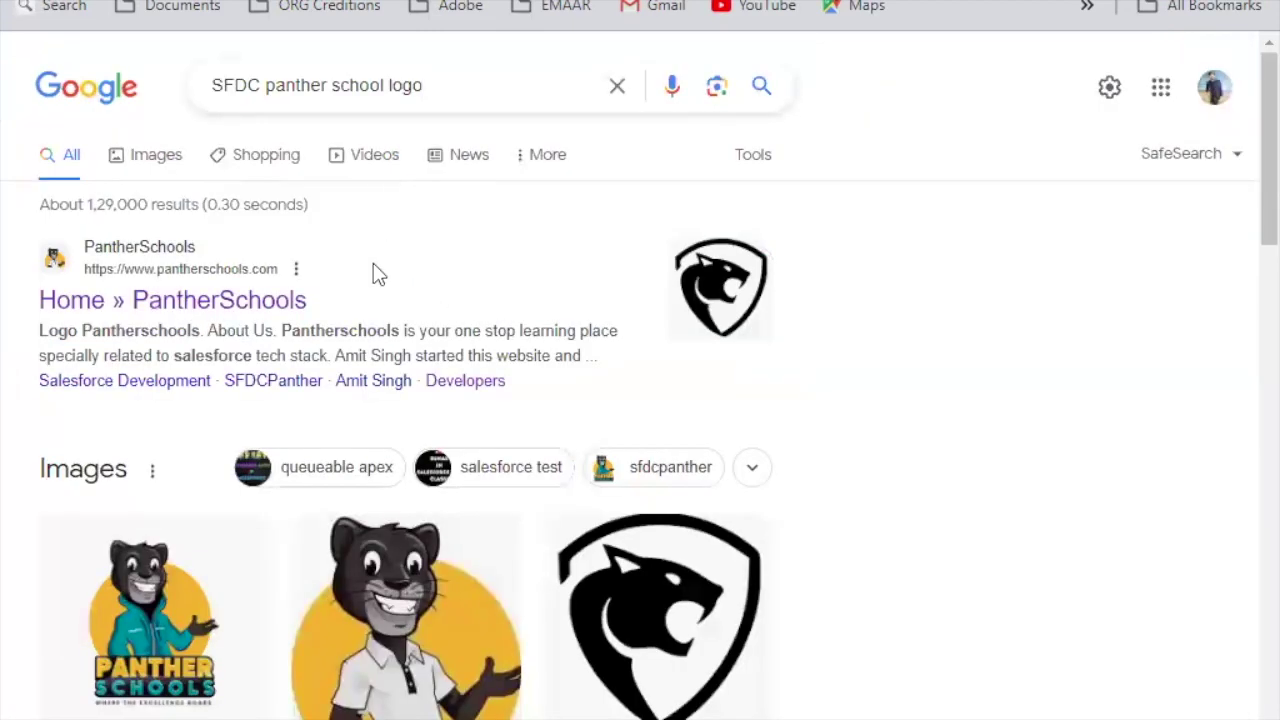
key(ctrl+shift+Tab)
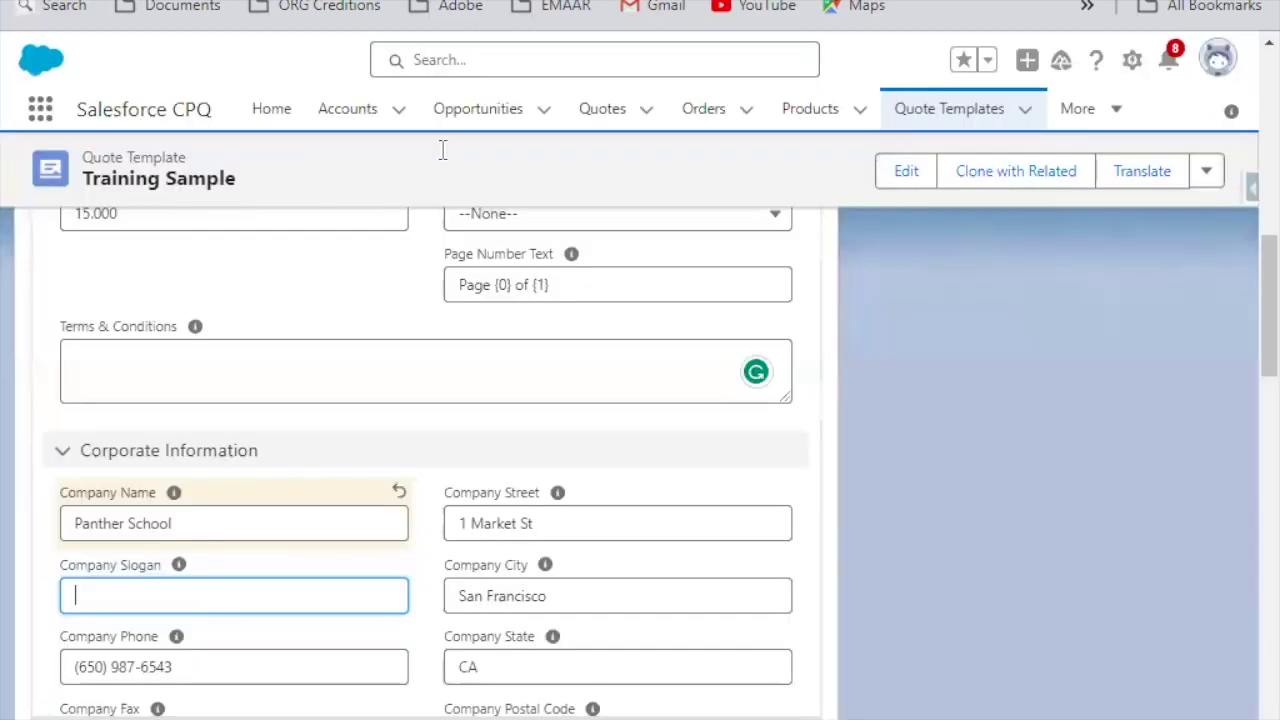
click(88, 597)
text(Lern)
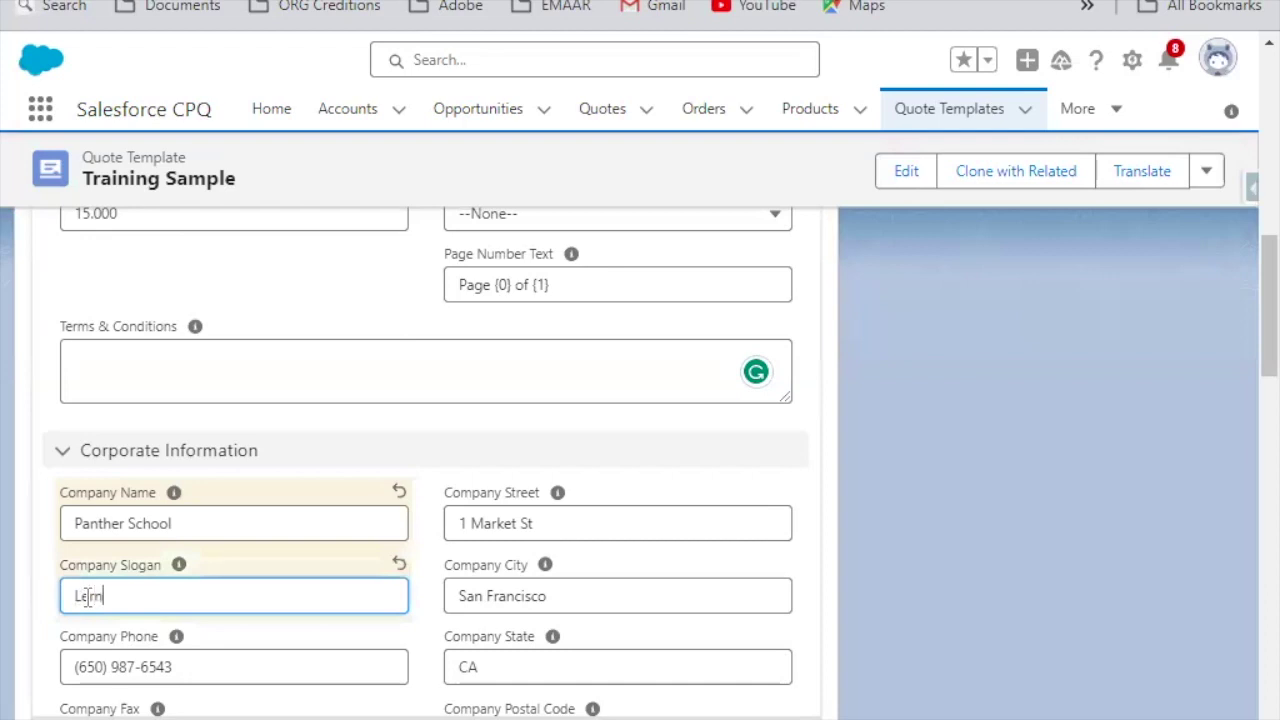
key(BackSpace)
key(BackSpace)
key(BackSpace)
key(BackSpace)
text(earning)
click(432, 666)
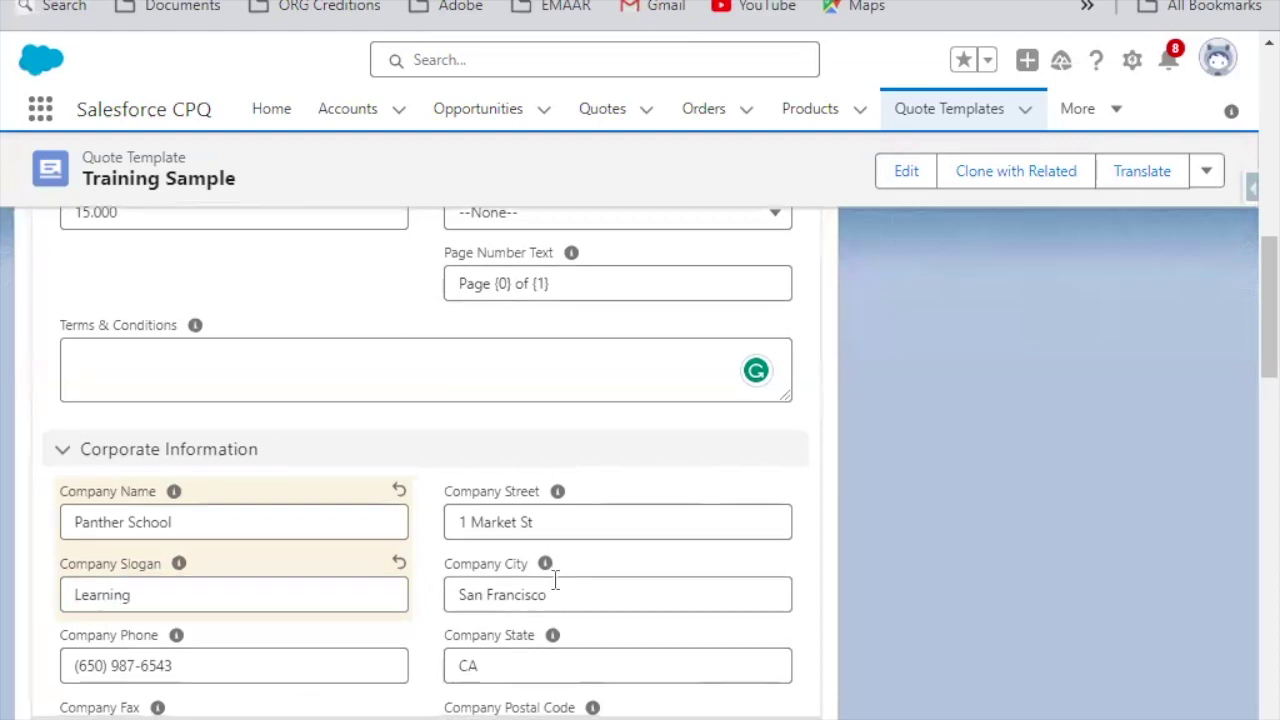
Replace the Company Phone in the corporate information with a new ten-digit phone number
scroll(548, 575, down, 1)
mouse_move(200, 532)
scroll(226, 530, down, 1)
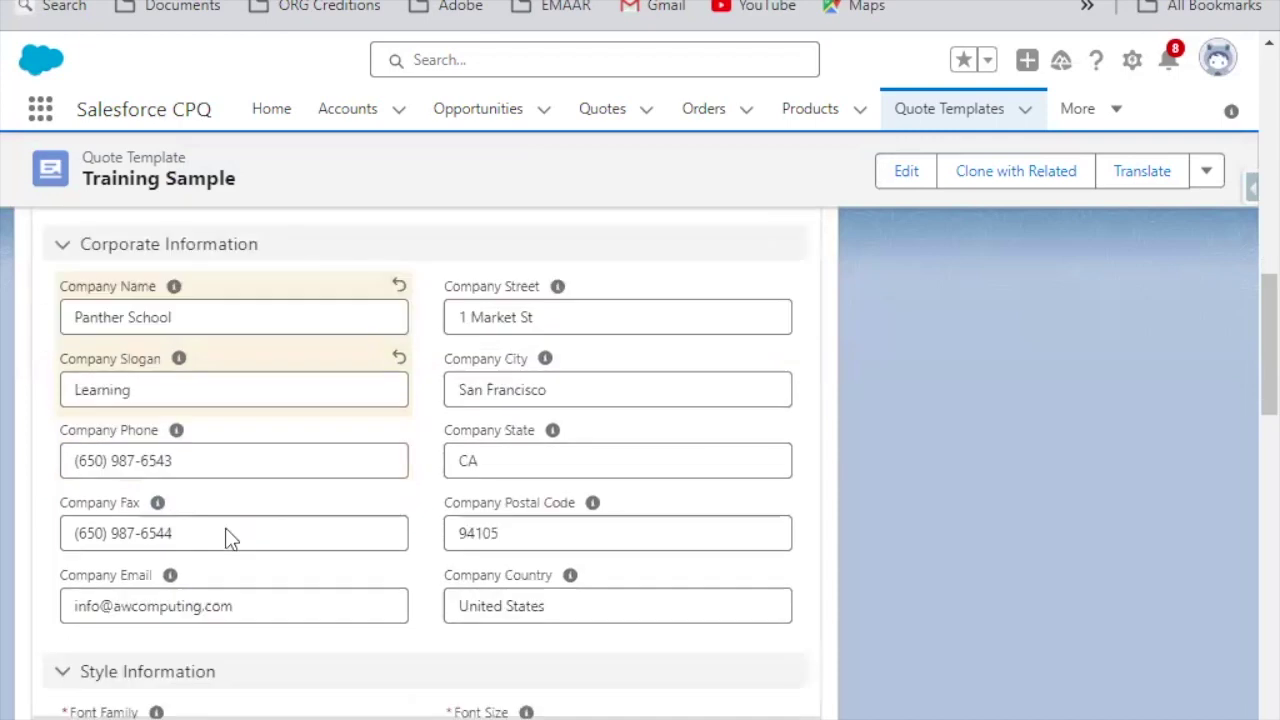
click(180, 428)
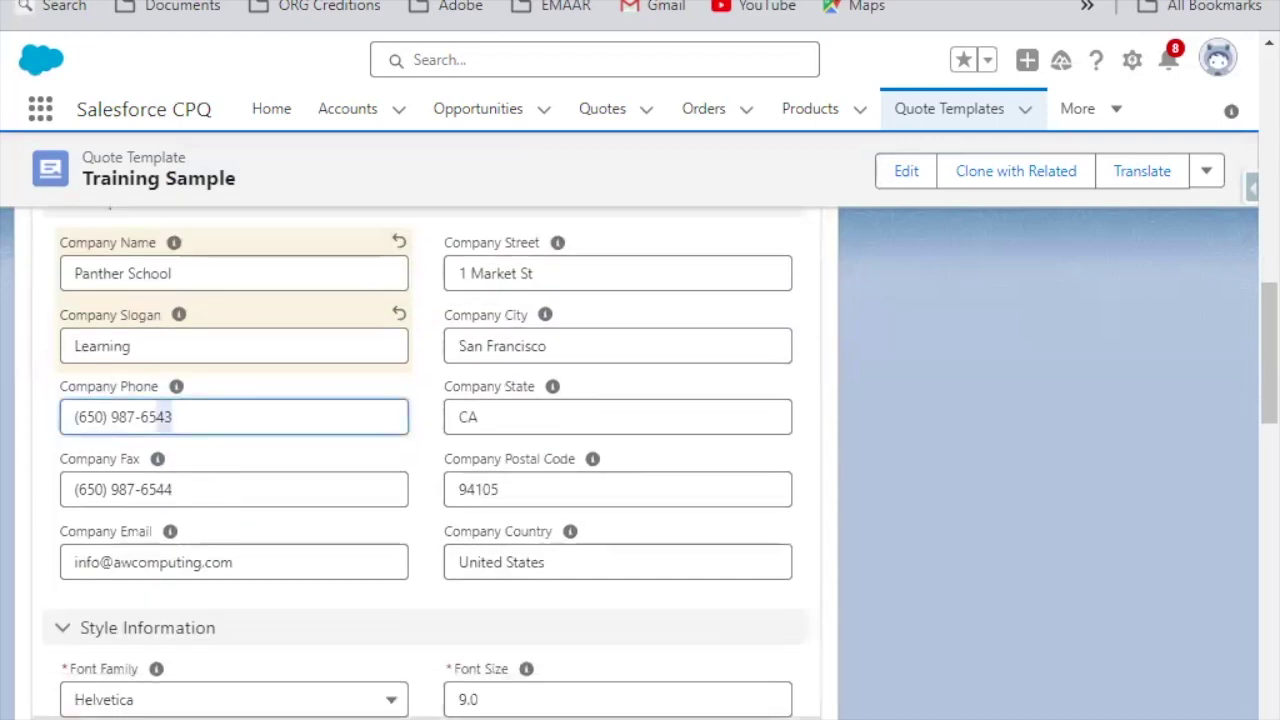
key(ctrl+a)
key(BackSpace)
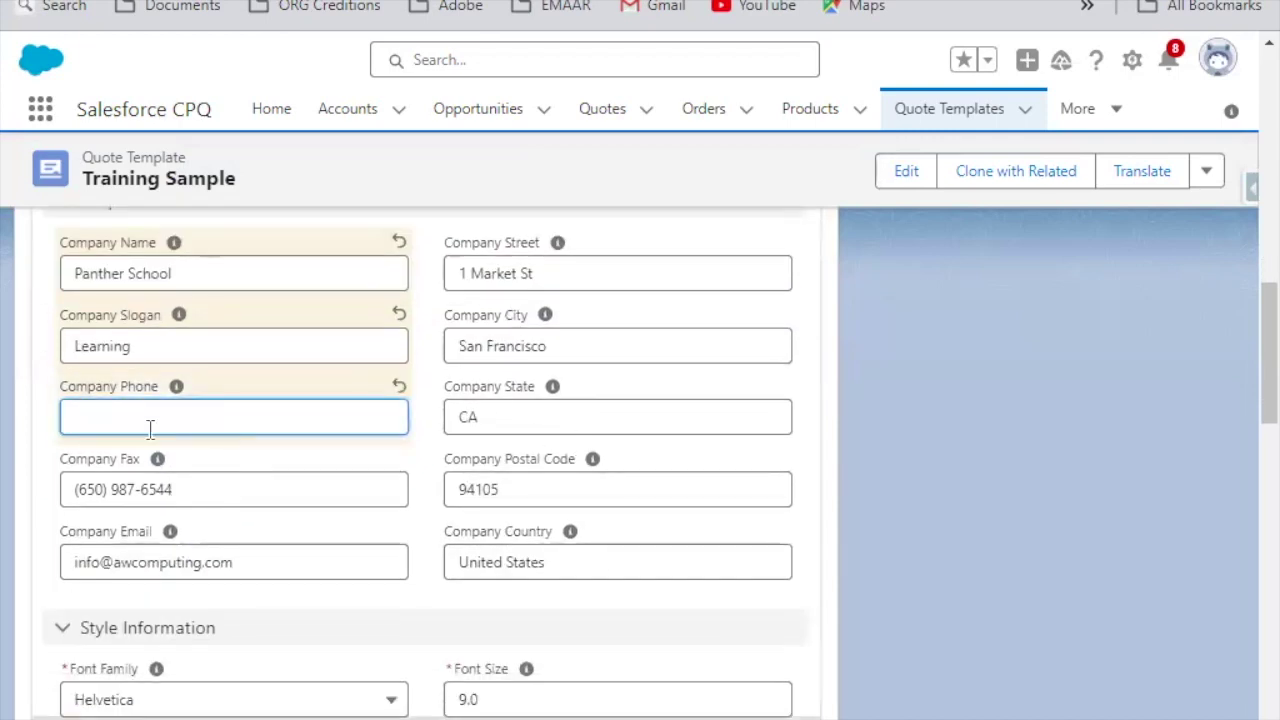
text(1234567890)
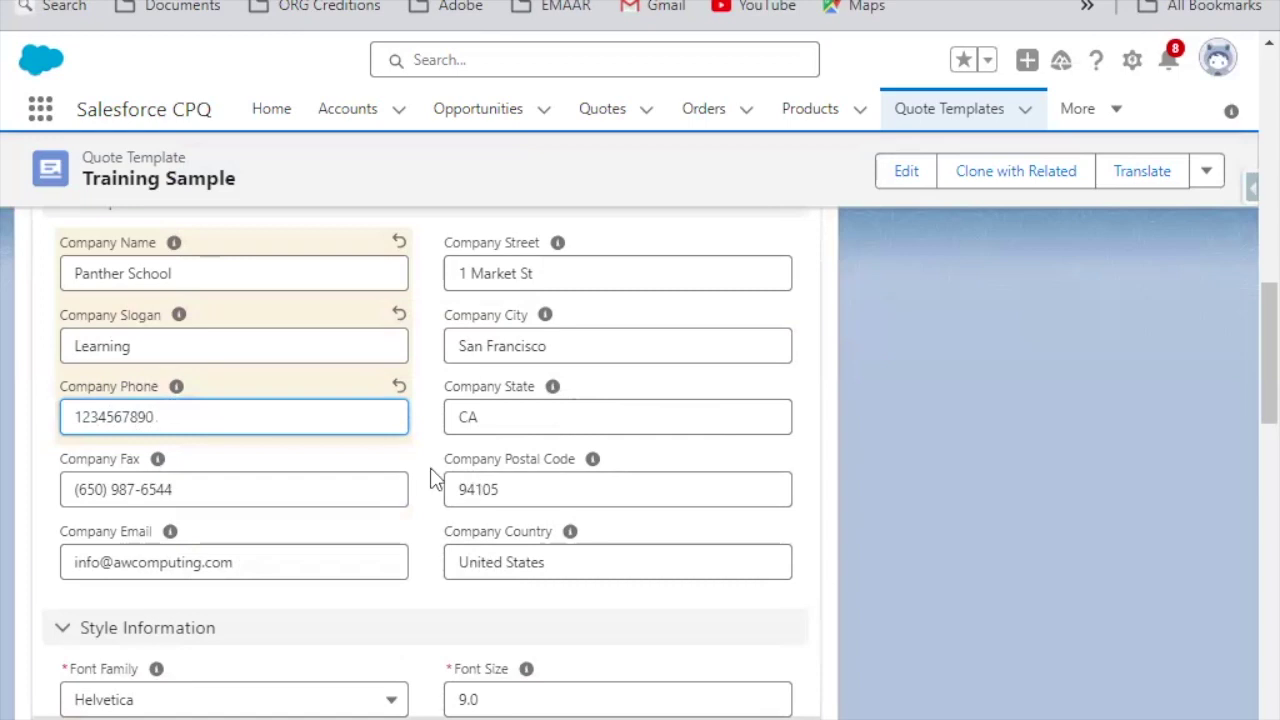
Clear the Company Email in the corporate information, leaving the field empty
scroll(432, 477, down, 3)
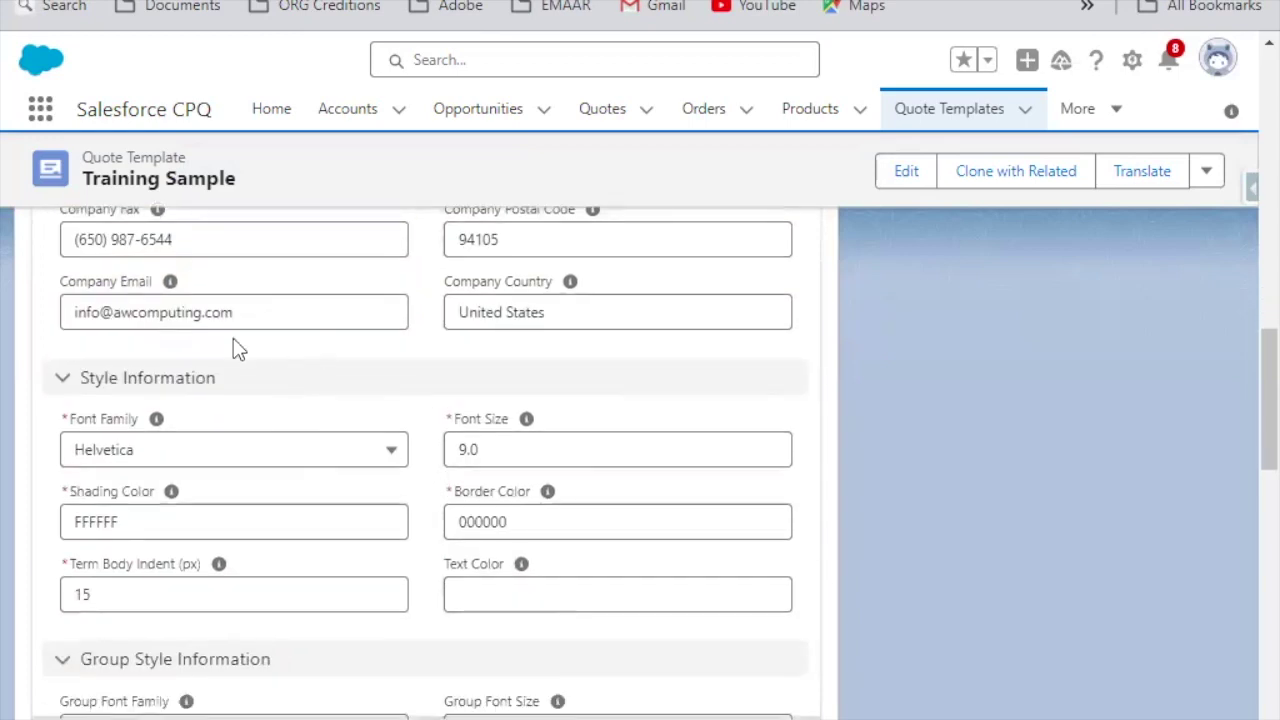
drag(249, 311, 28, 318)
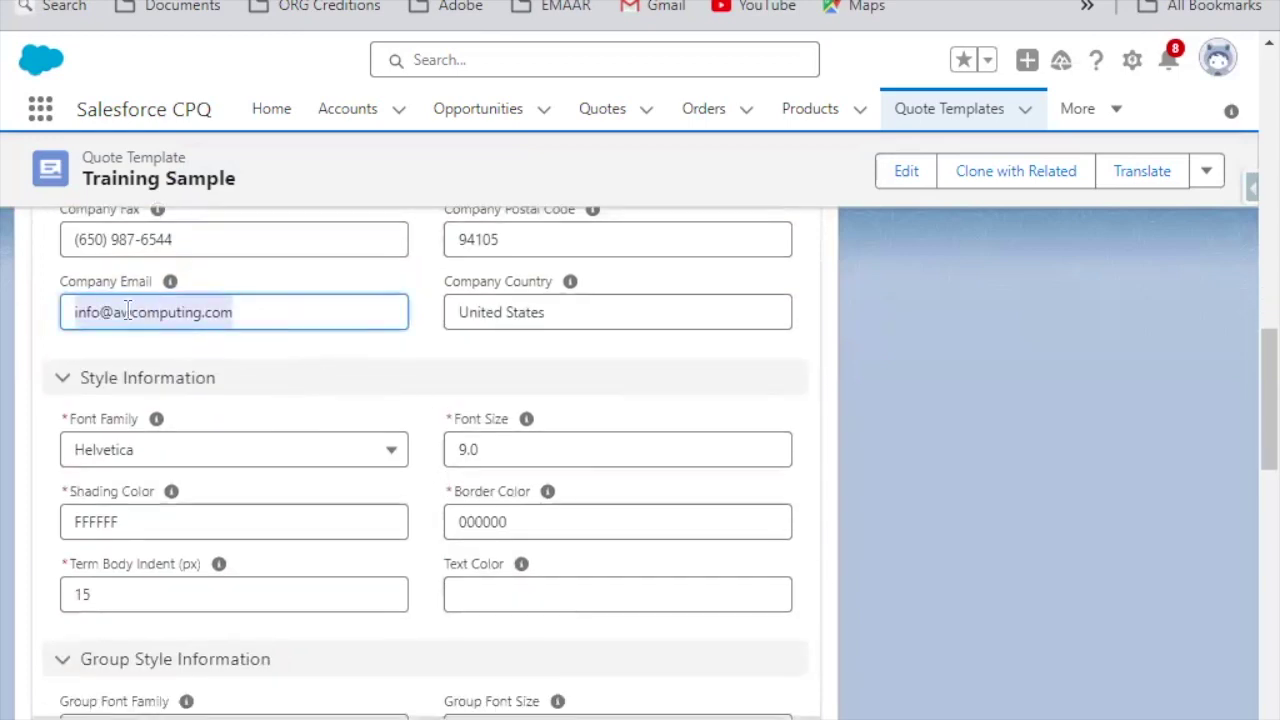
text(P)
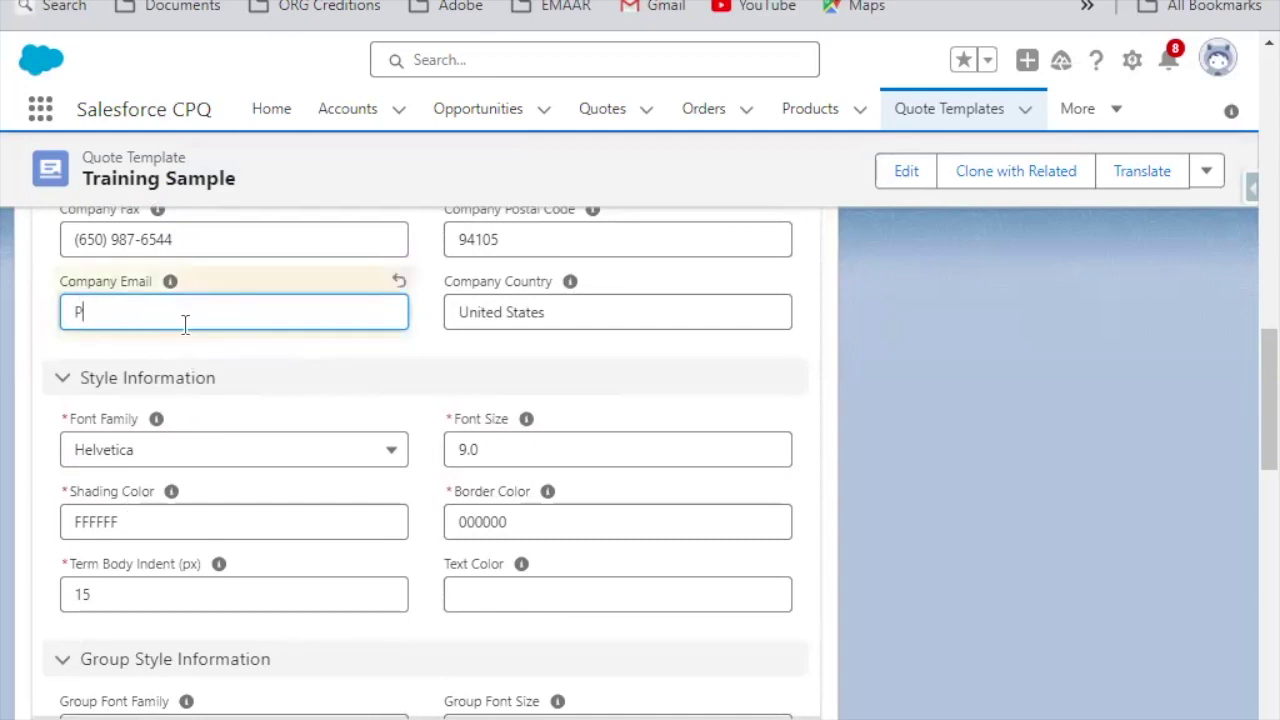
key(BackSpace)
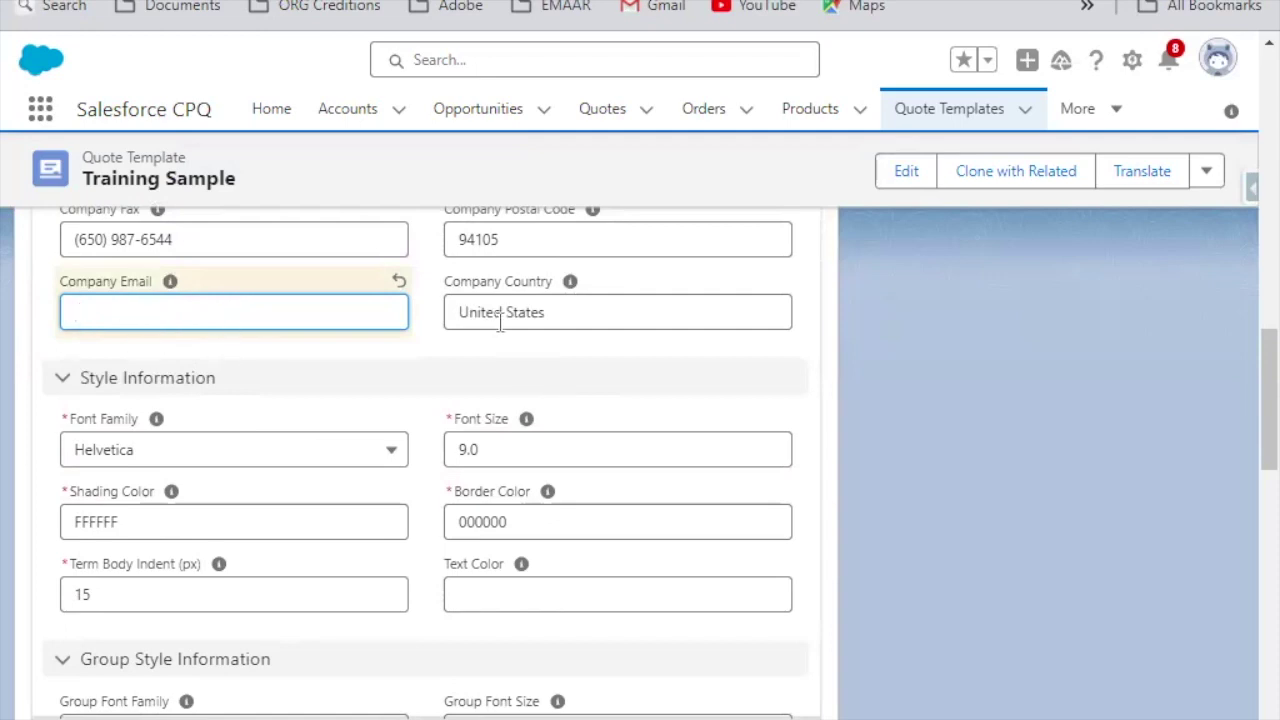
Collapse the Corporate Information, Header/Footer Information and Page Information sections of the template
scroll(508, 285, up, 1)
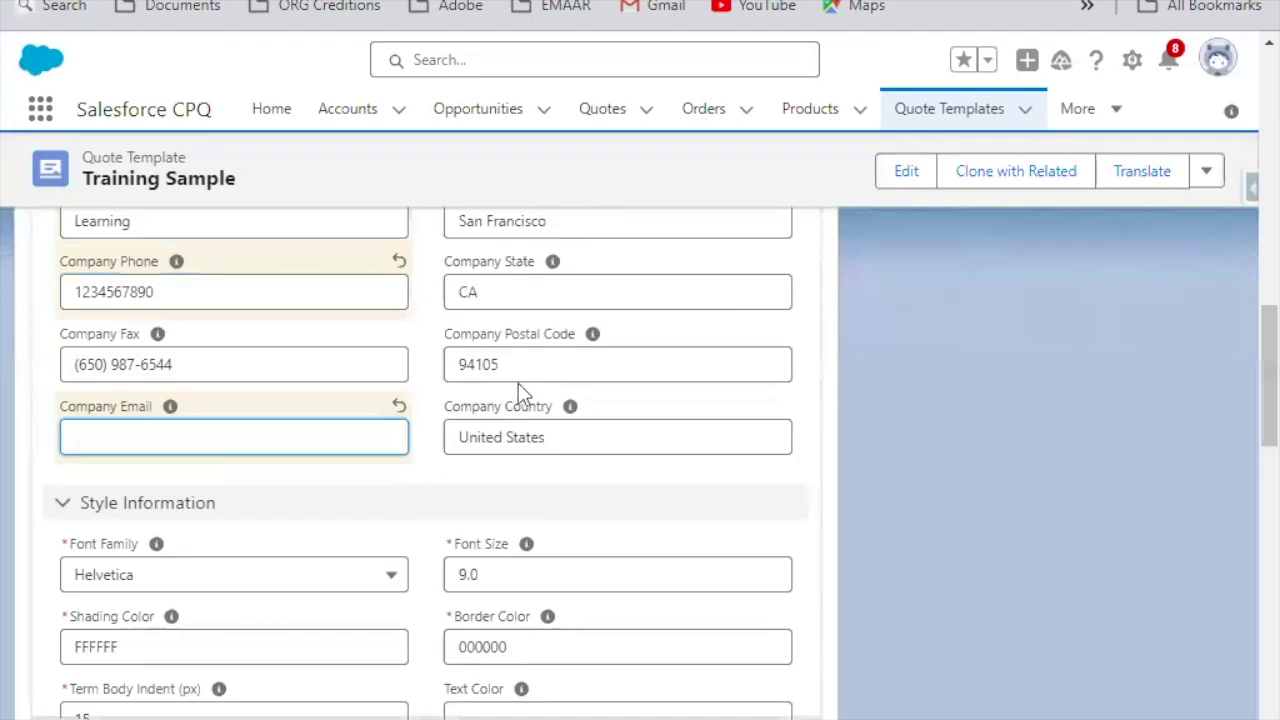
scroll(338, 340, up, 1)
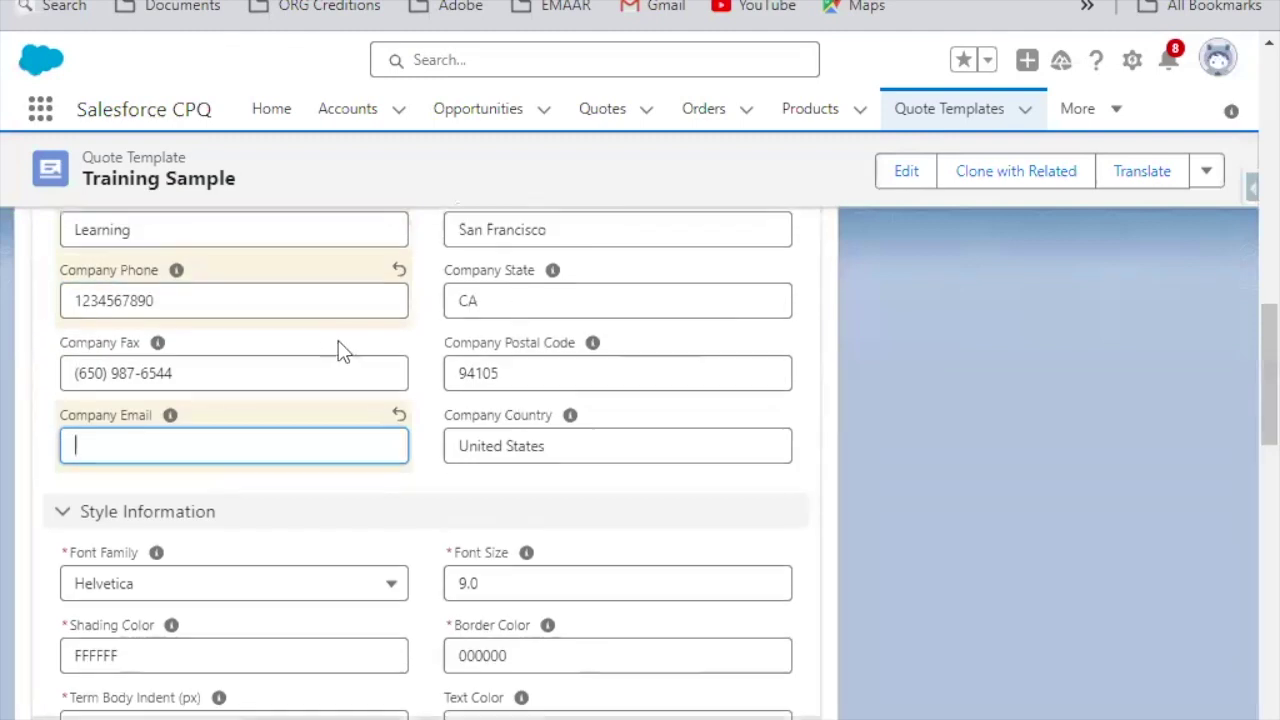
scroll(340, 350, up, 2)
click(90, 336)
scroll(78, 410, up, 3)
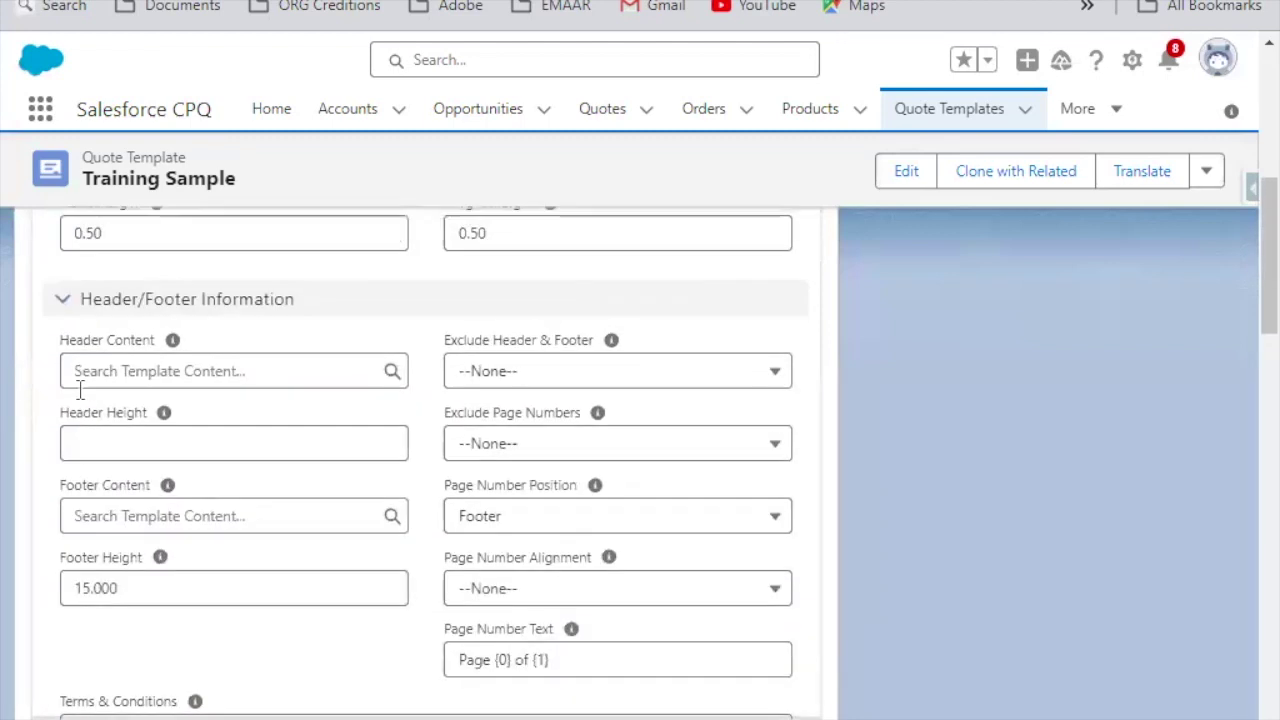
click(63, 424)
scroll(75, 355, up, 2)
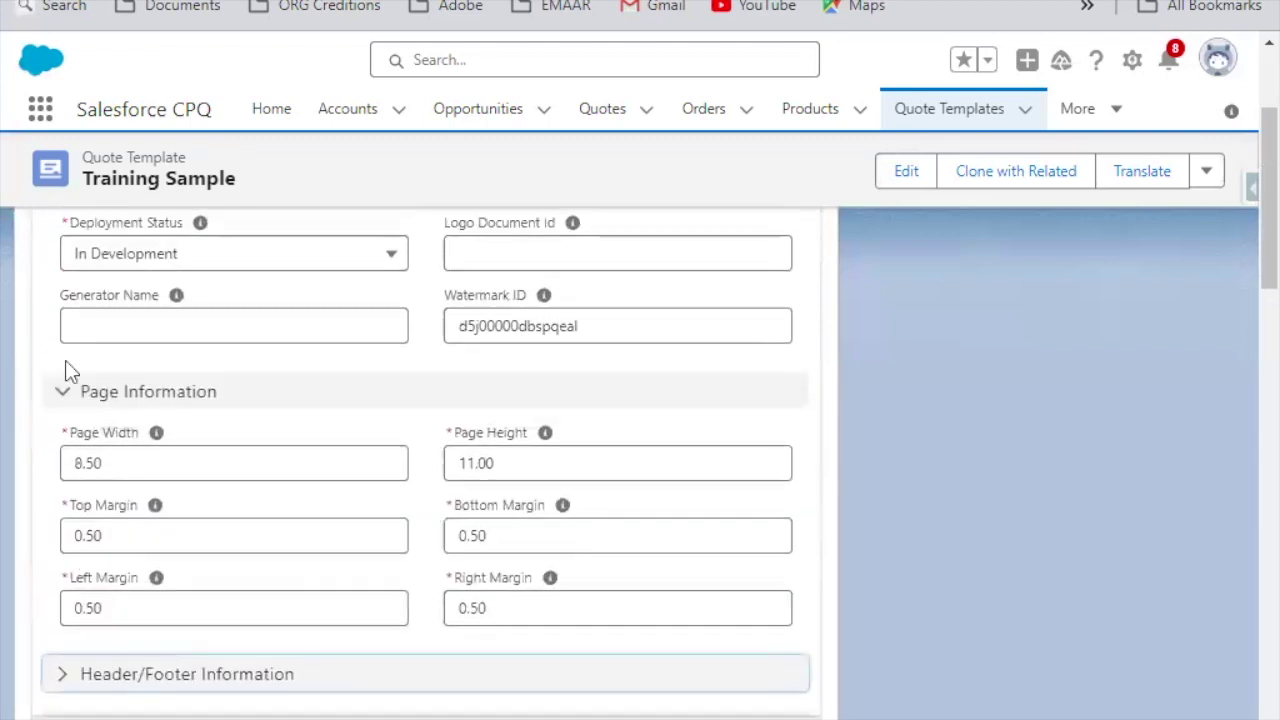
click(60, 390)
scroll(229, 423, down, 3)
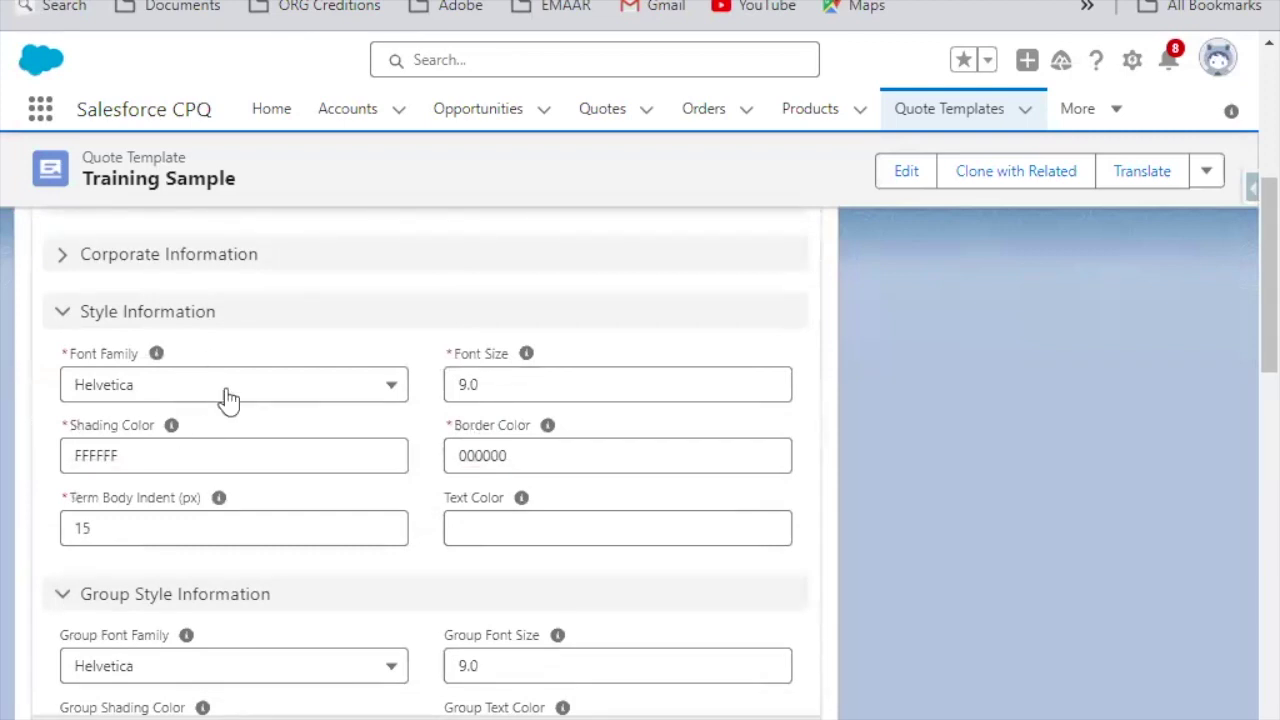
Look through the available Font Family options in Style Information without changing the font, keeping the section expanded
click(230, 393)
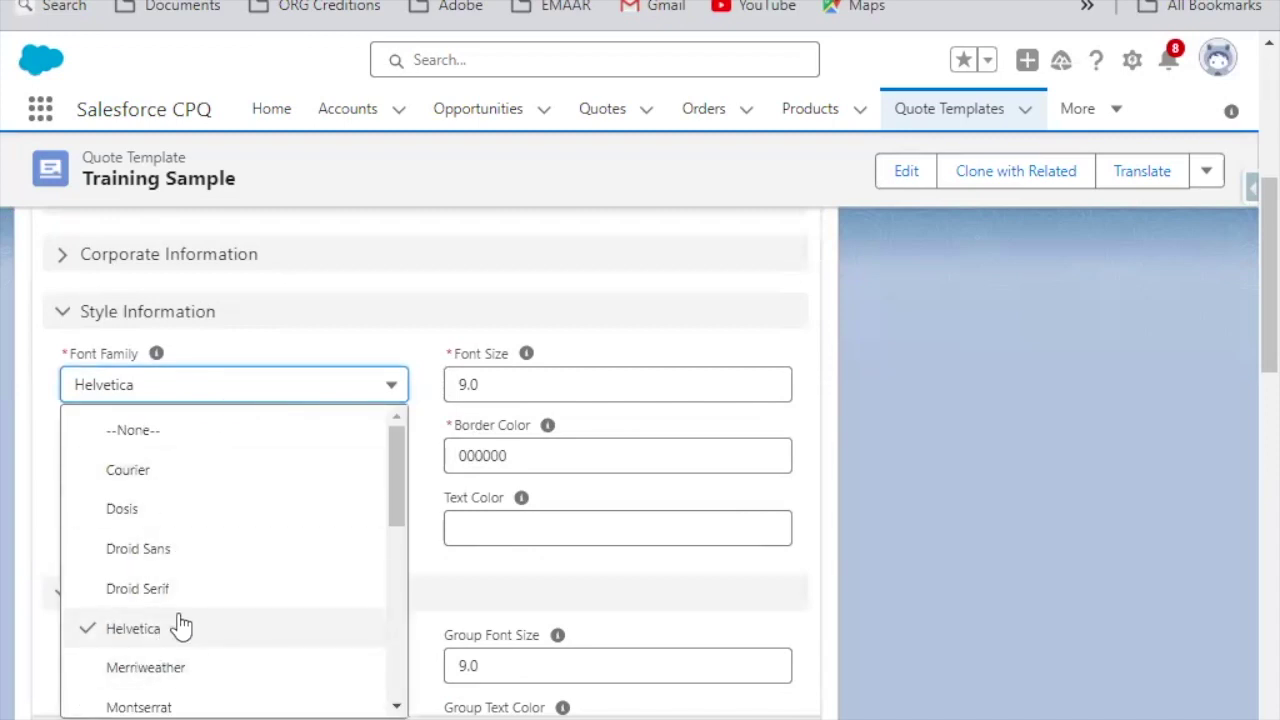
scroll(181, 626, down, 5)
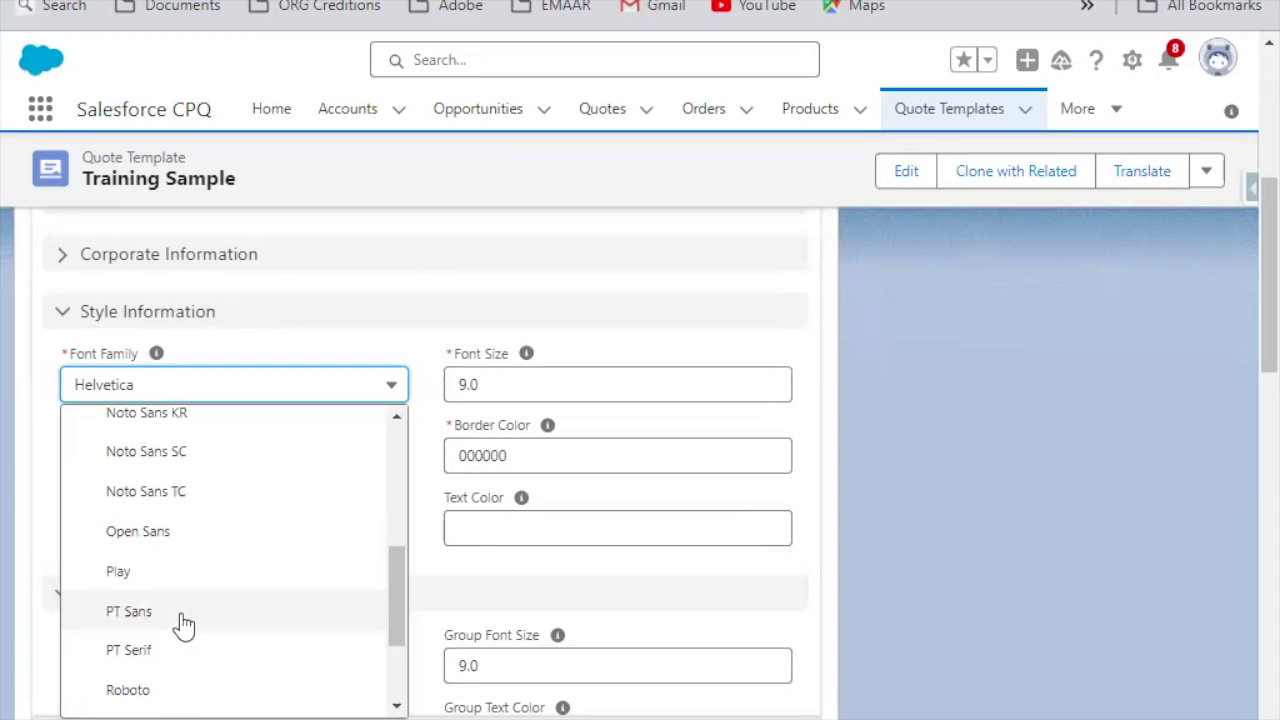
scroll(183, 624, down, 3)
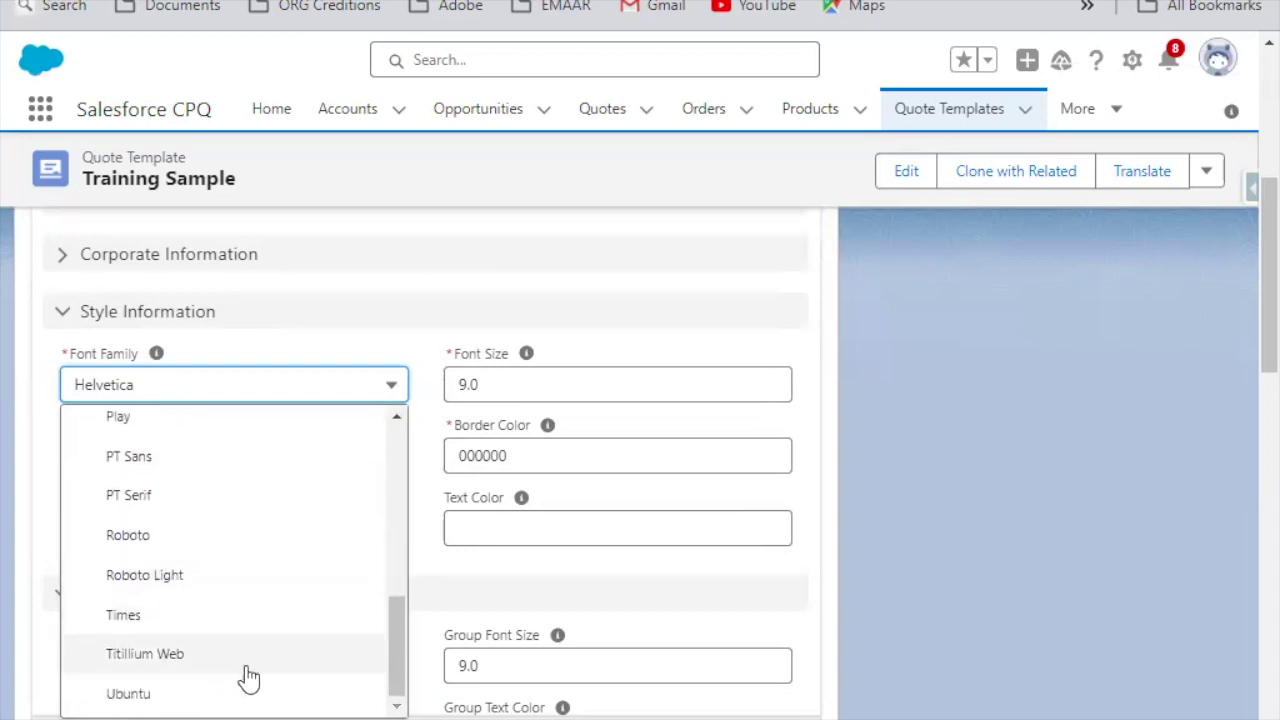
scroll(171, 515, up, 5)
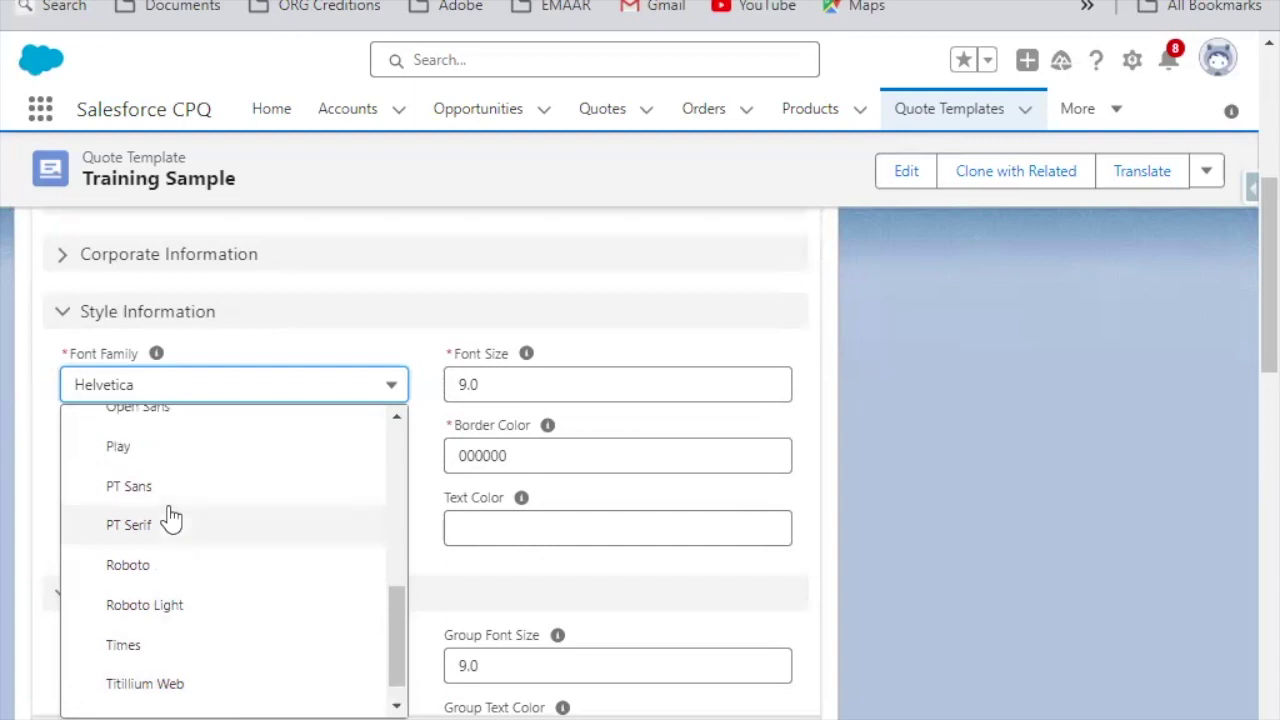
scroll(171, 543, up, 1)
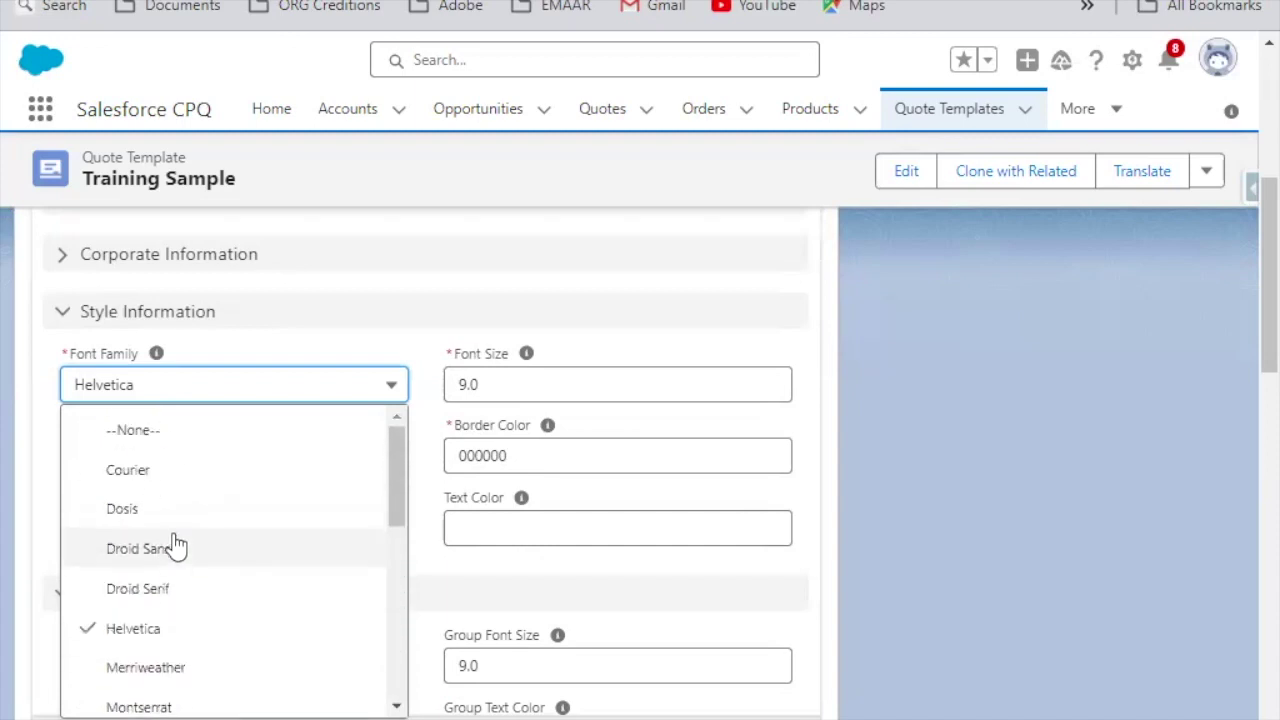
click(368, 328)
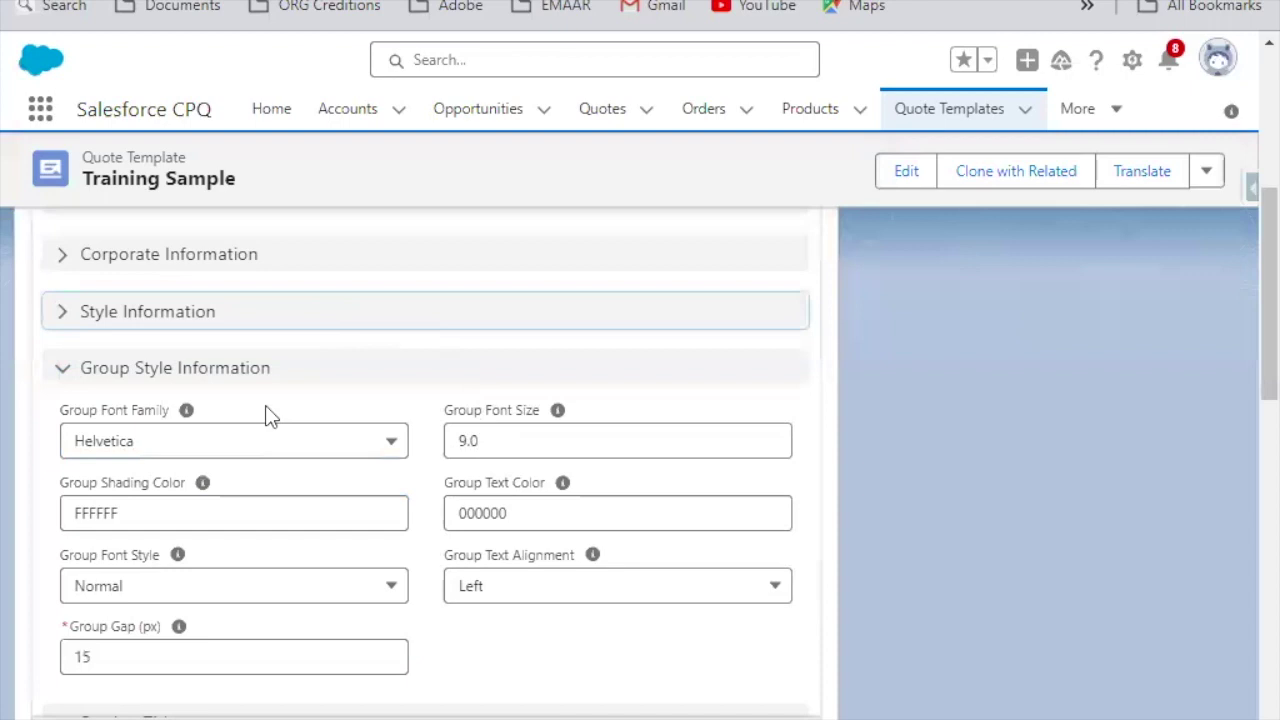
click(64, 316)
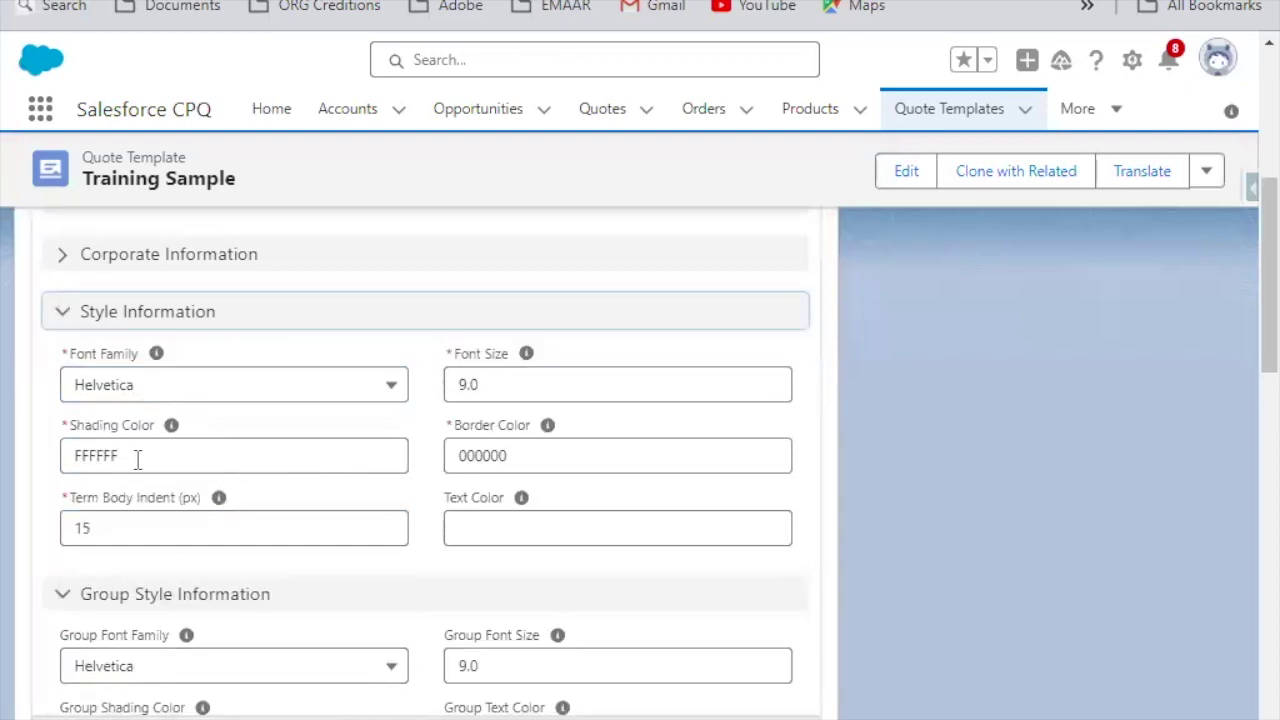
Set the Shading Color in Style Information to CCEEFF and collapse that section
mouse_move(170, 426)
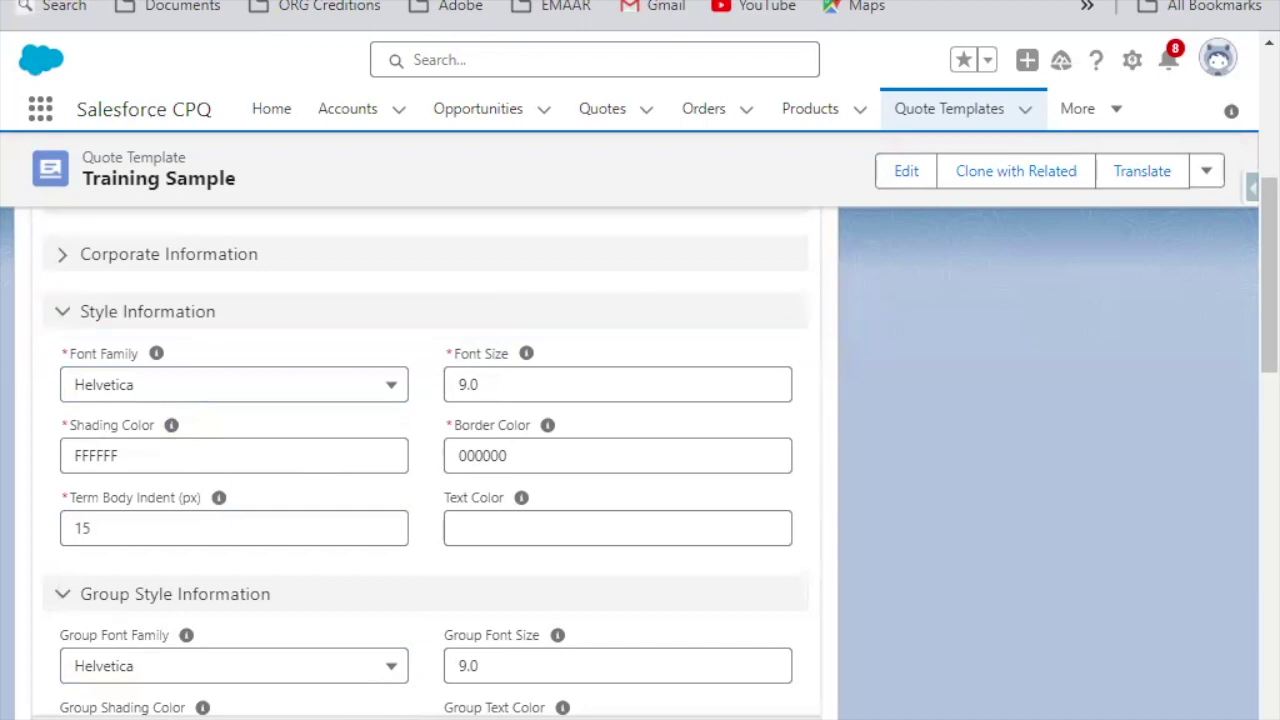
click(116, 458)
double_click(118, 460)
text(CCEEFF)
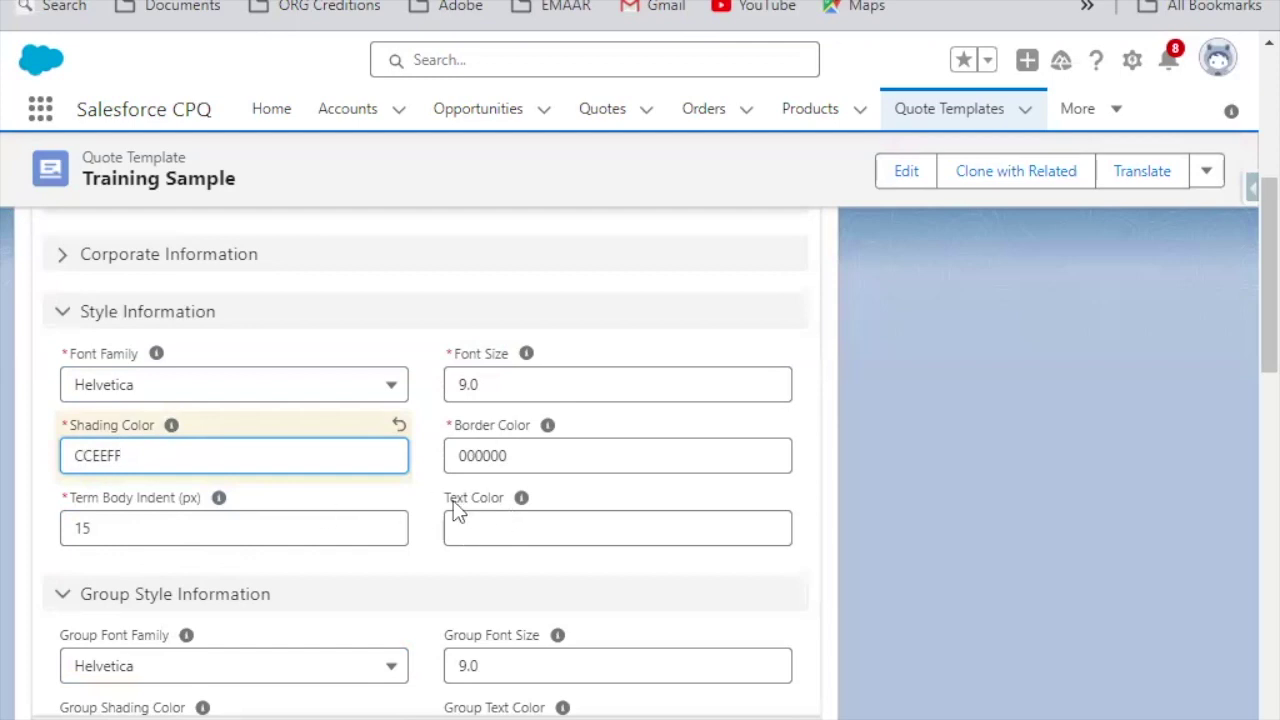
scroll(366, 526, down, 3)
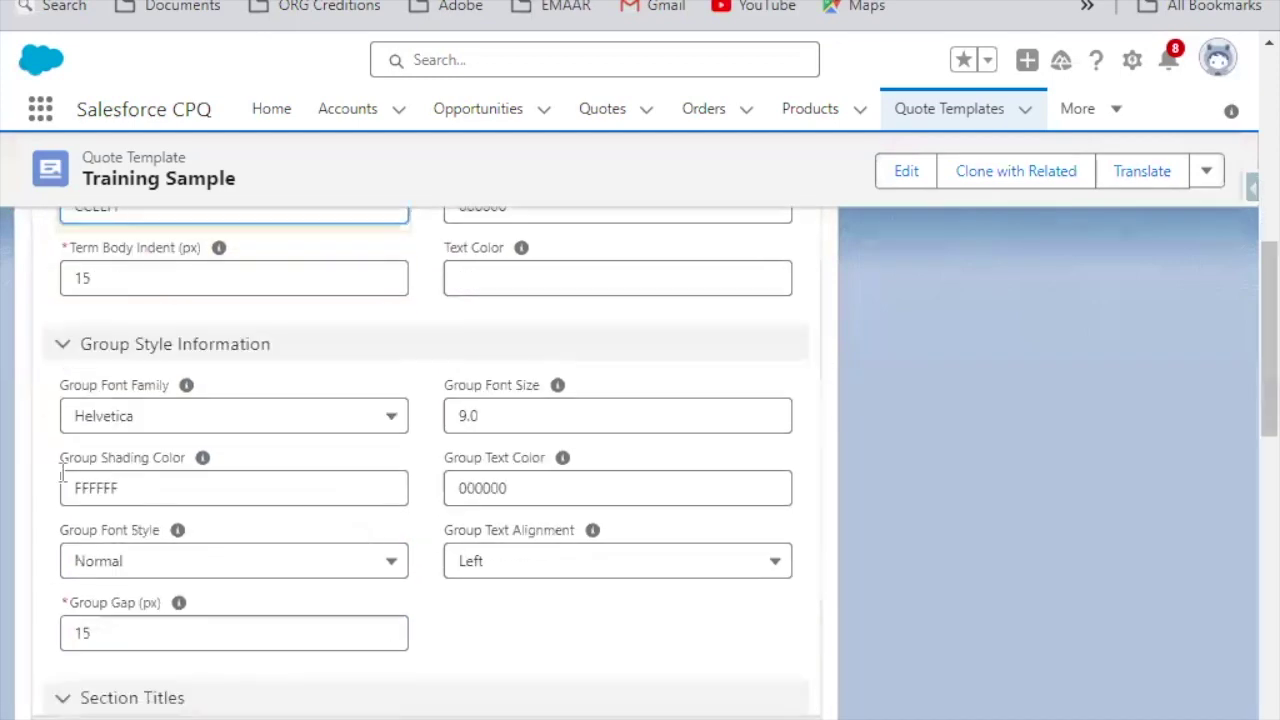
scroll(137, 302, up, 3)
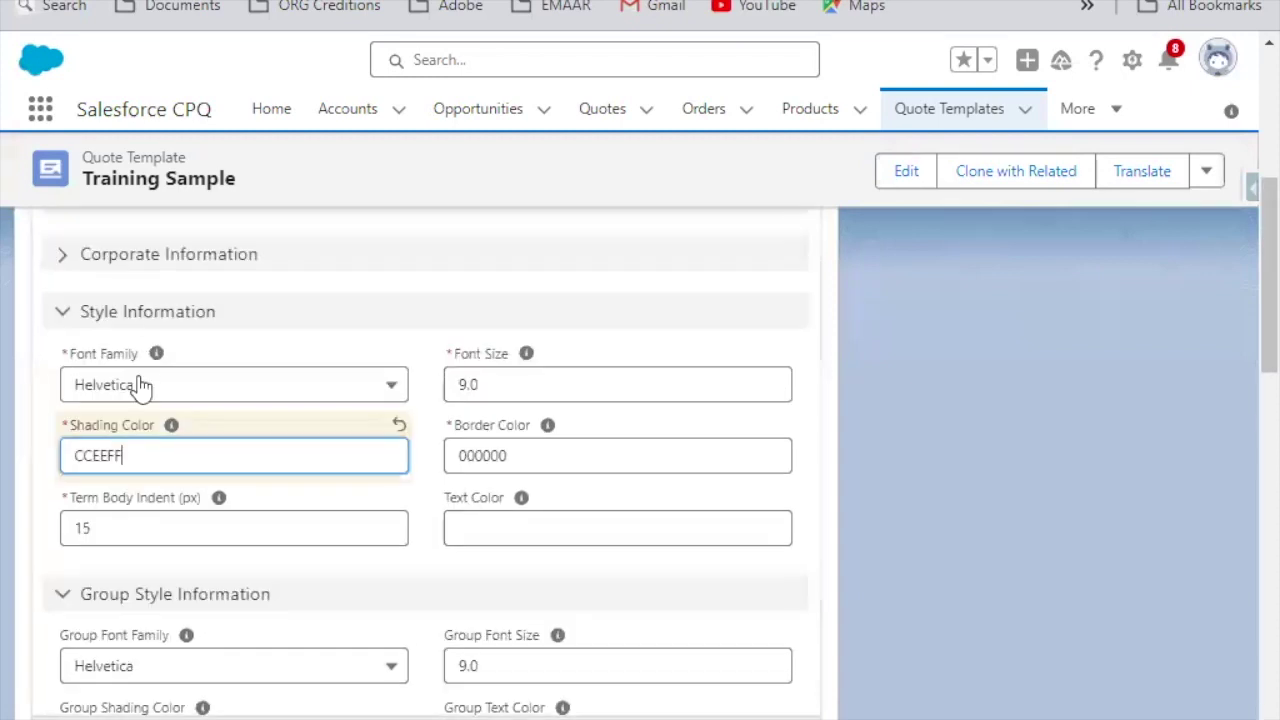
click(63, 318)
Set the Introduction Title in Section Titles to SFDC Panther
scroll(372, 366, down, 2)
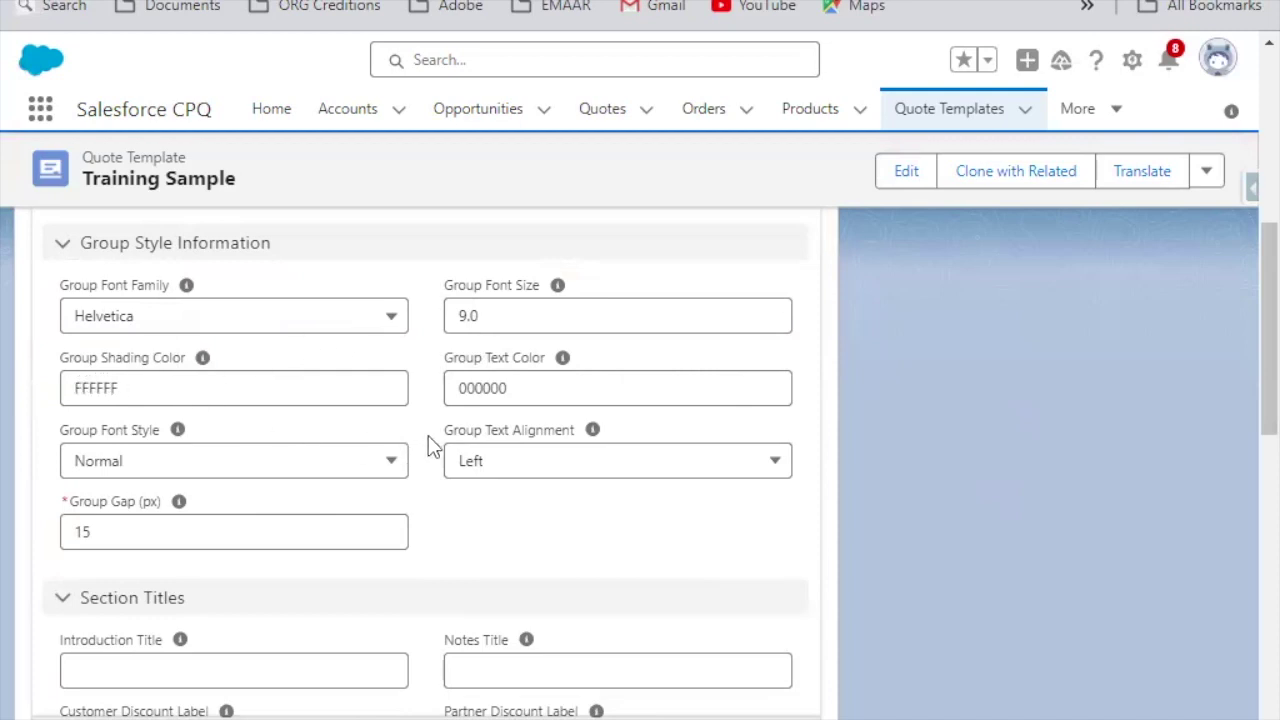
scroll(428, 443, down, 1)
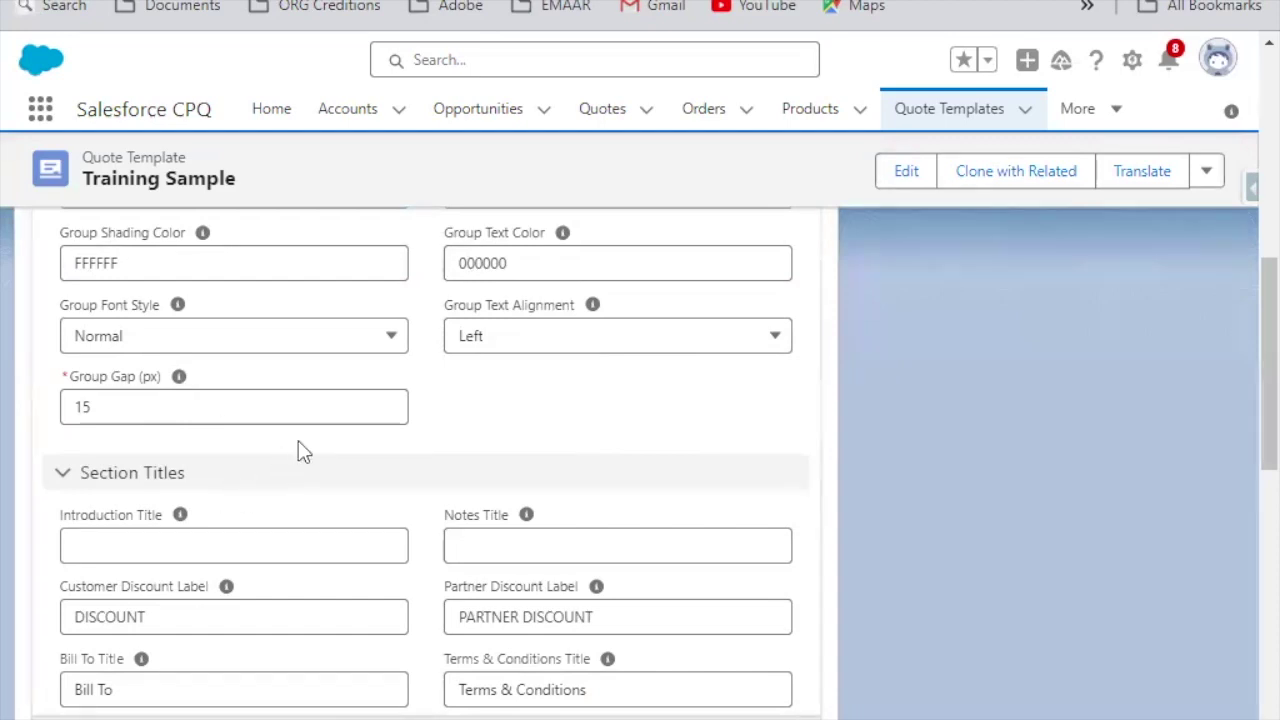
scroll(410, 428, down, 3)
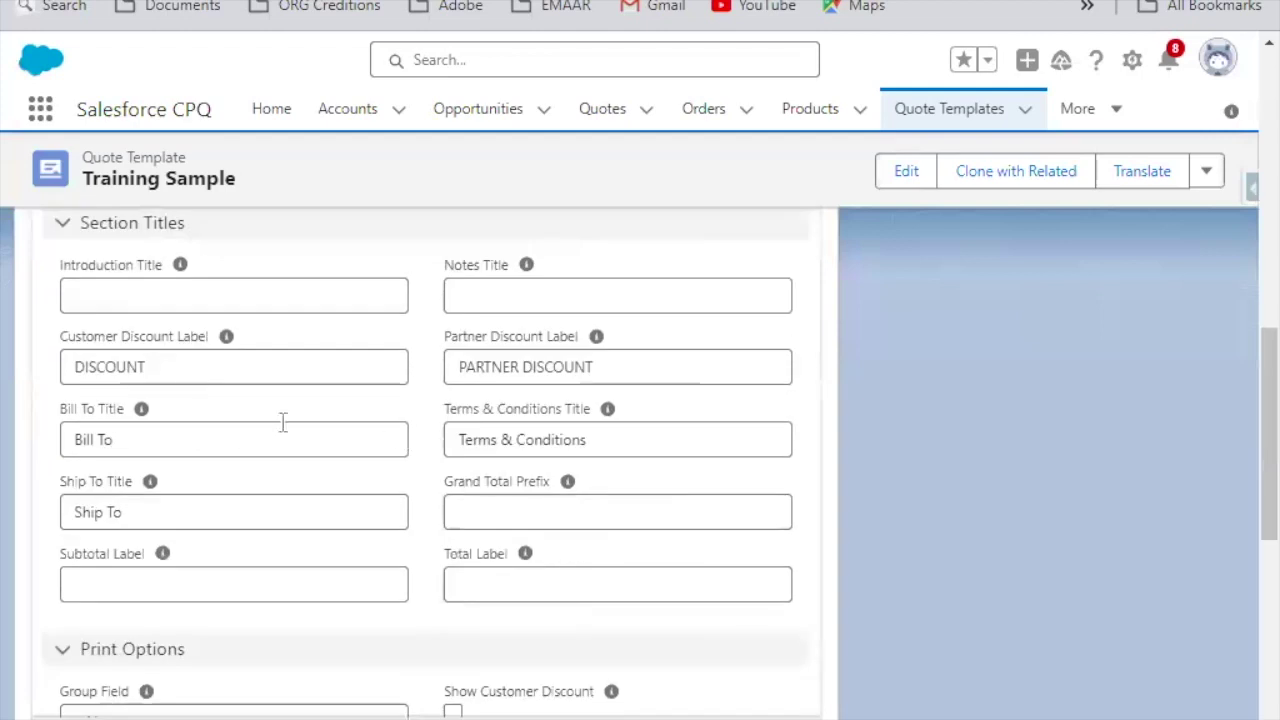
scroll(130, 420, down, 1)
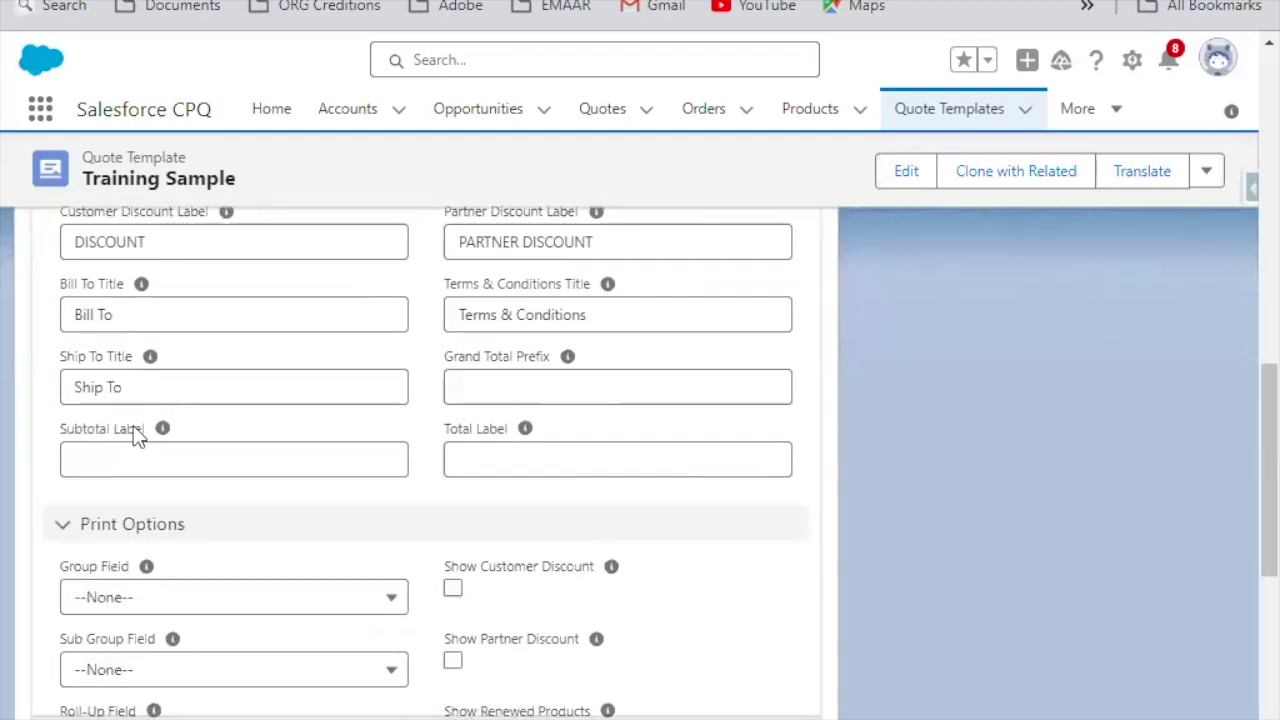
scroll(114, 391, up, 3)
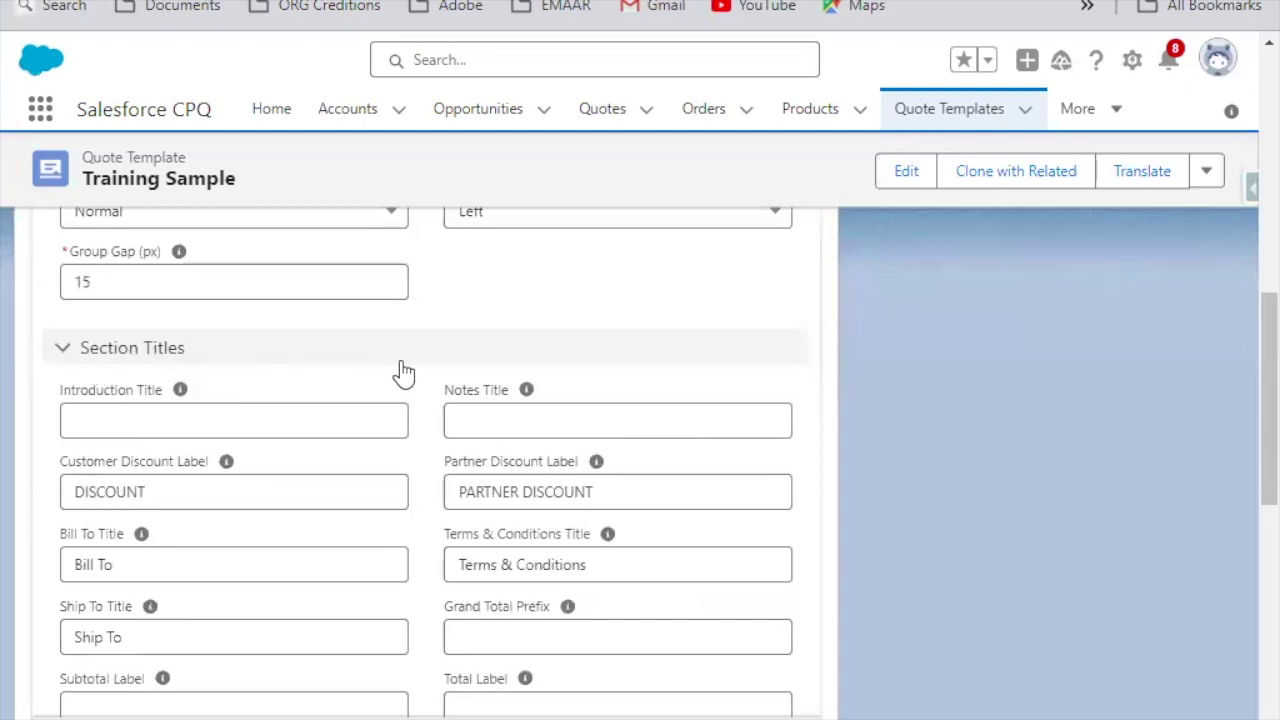
click(165, 422)
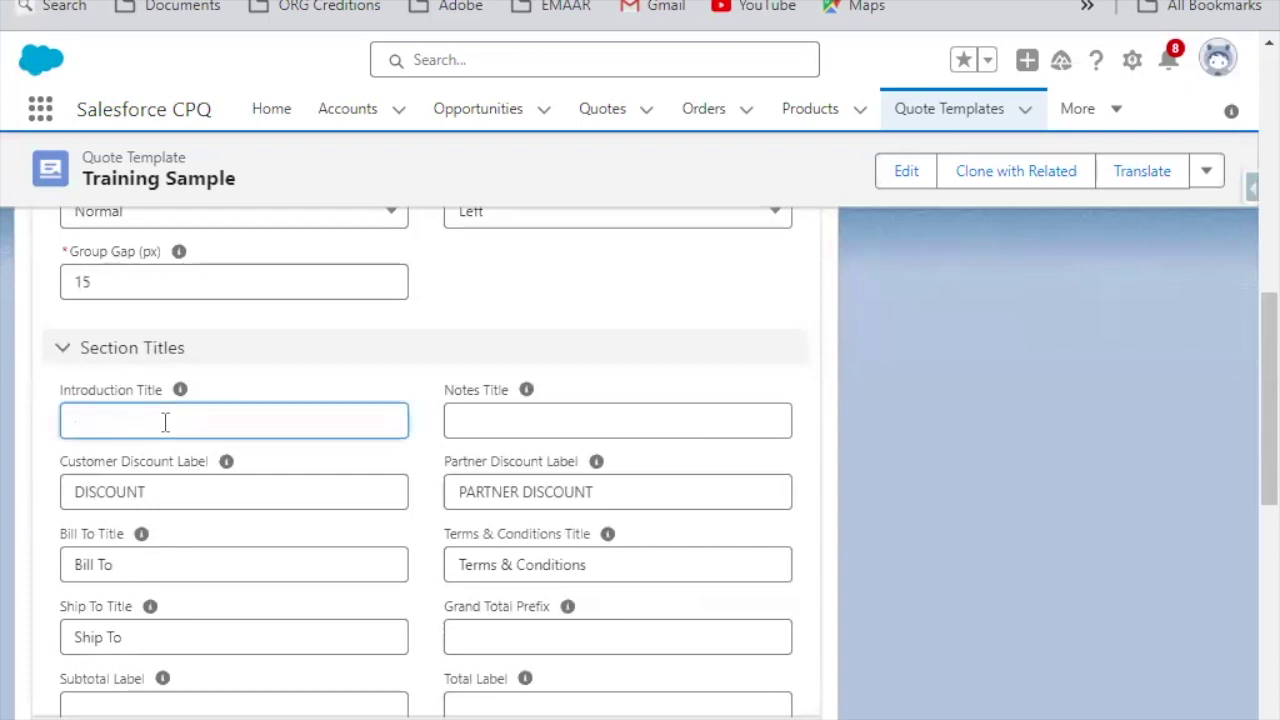
text(SFDC Panther)
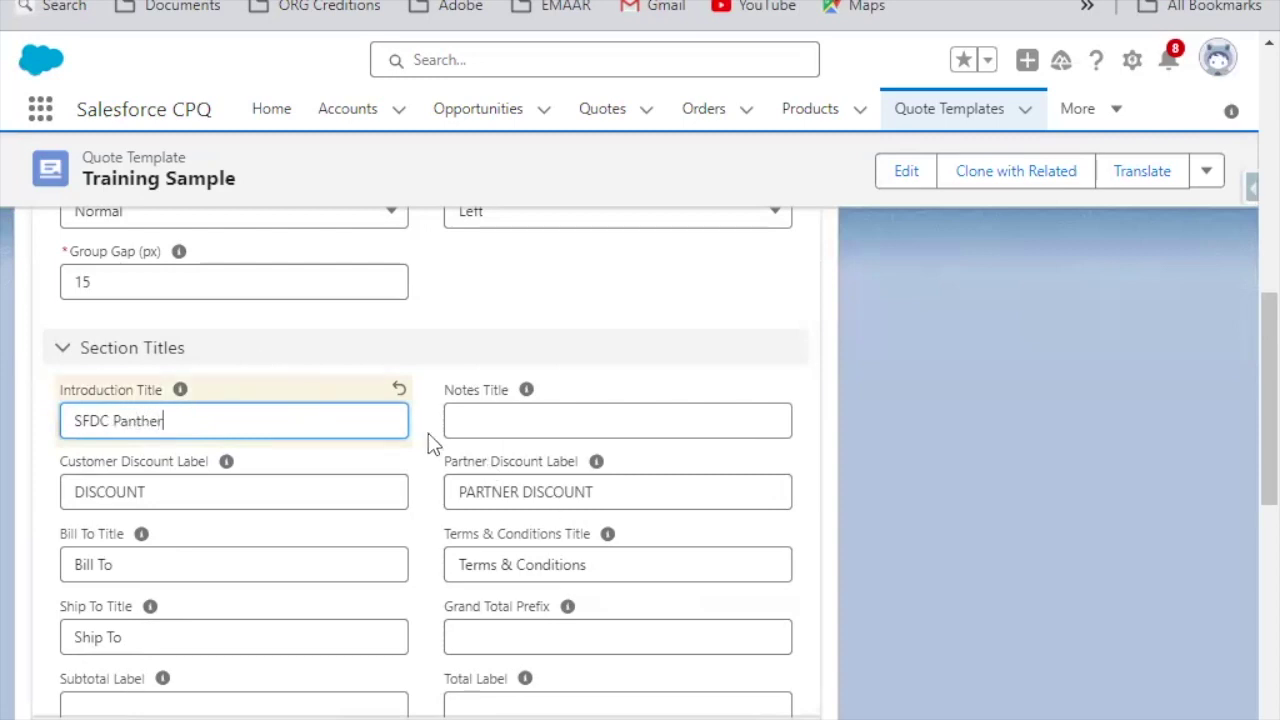
Leave the Notes Title empty and collapse the Section Titles section
click(494, 431)
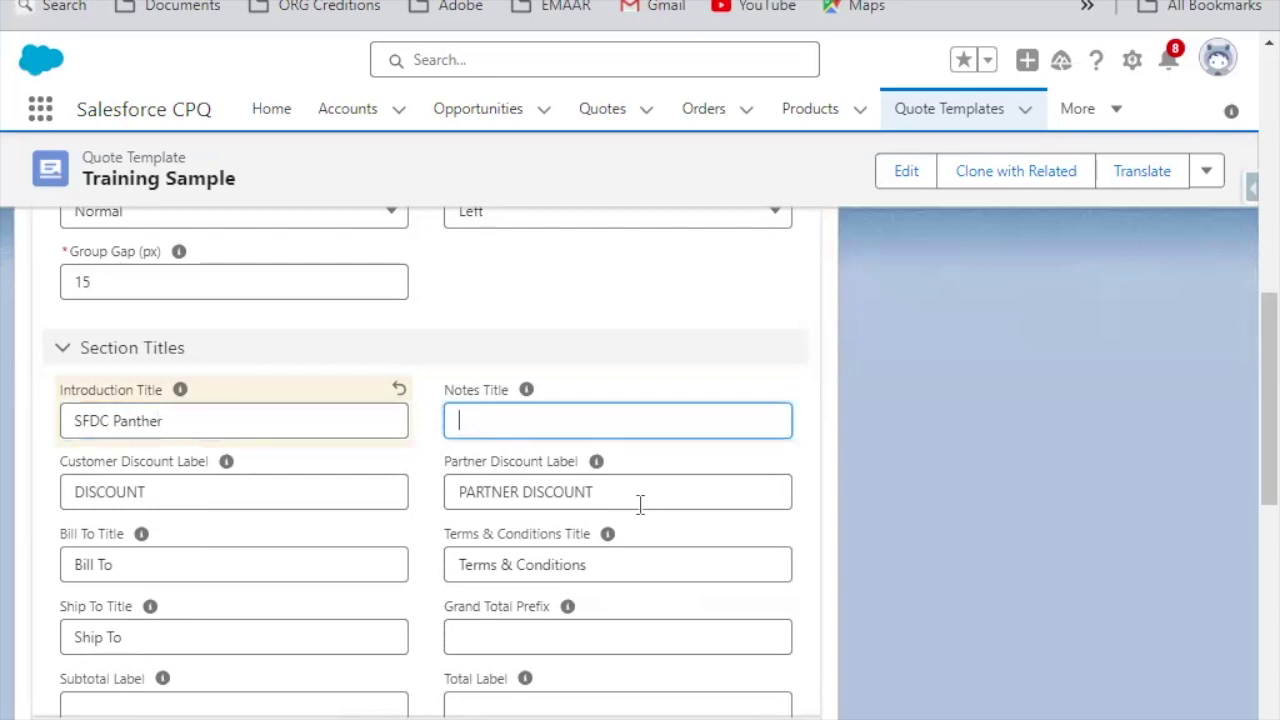
scroll(534, 571, down, 1)
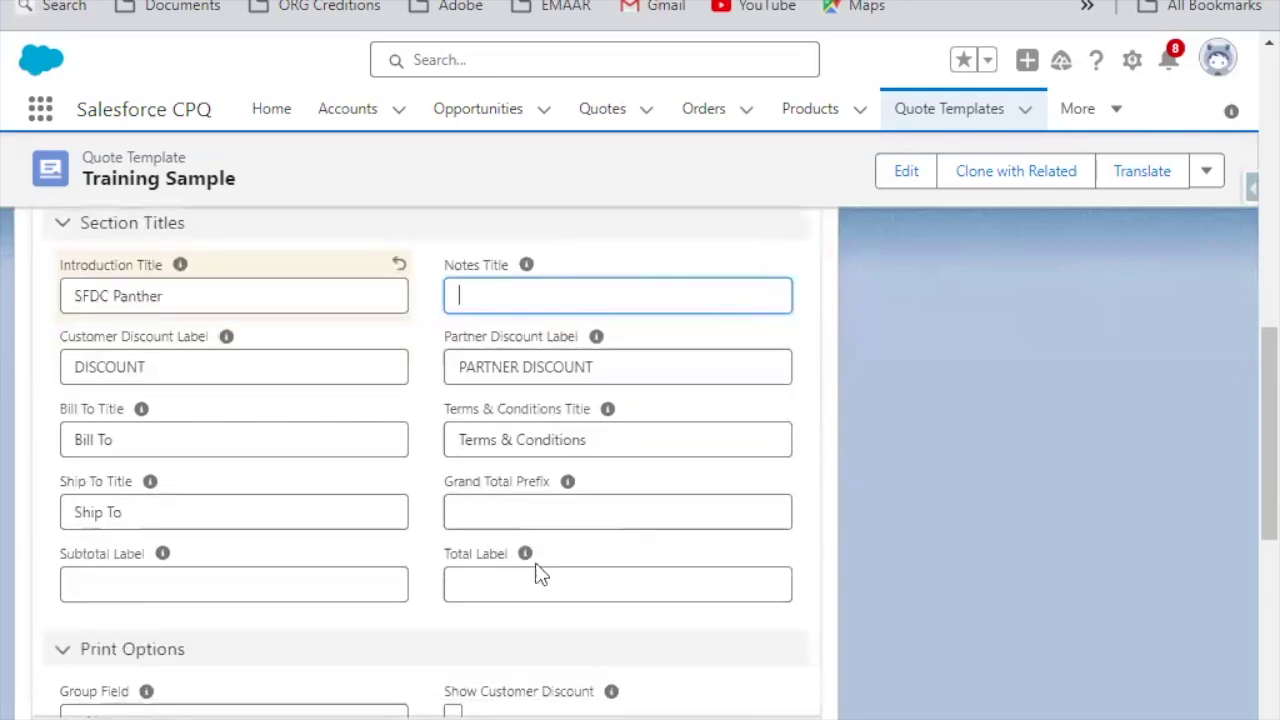
scroll(463, 593, down, 3)
scroll(349, 509, up, 4)
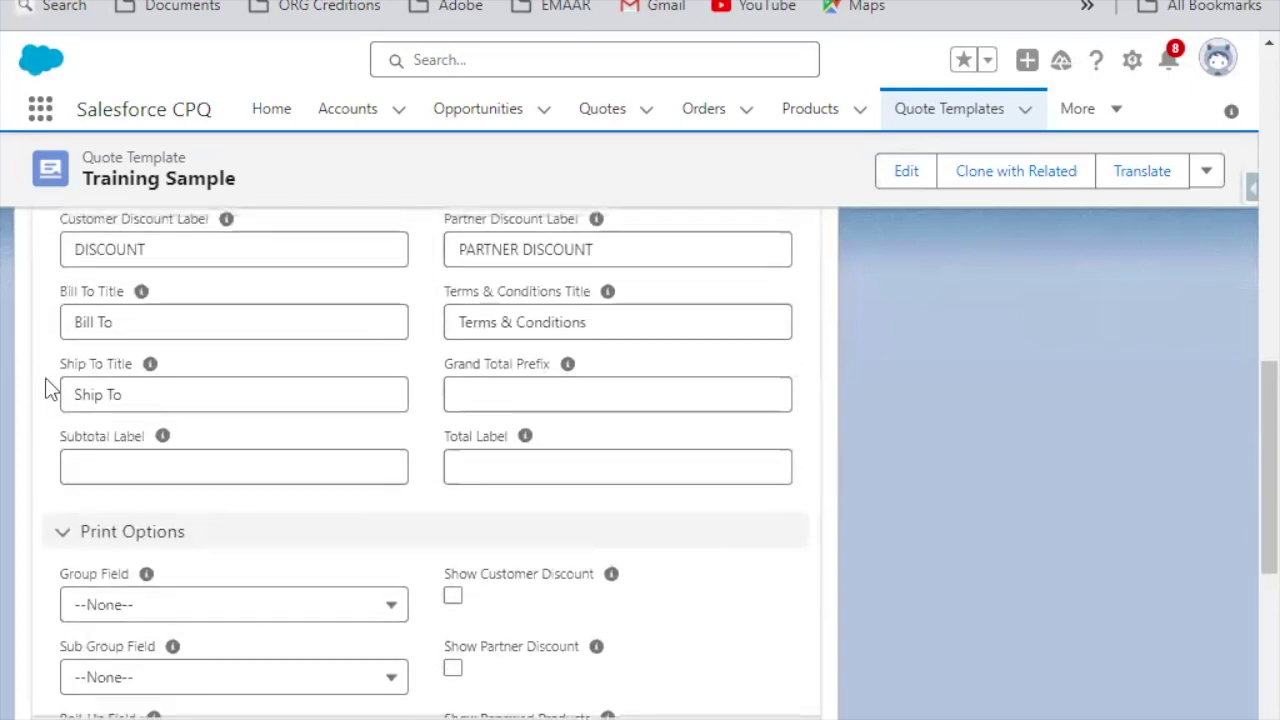
click(69, 352)
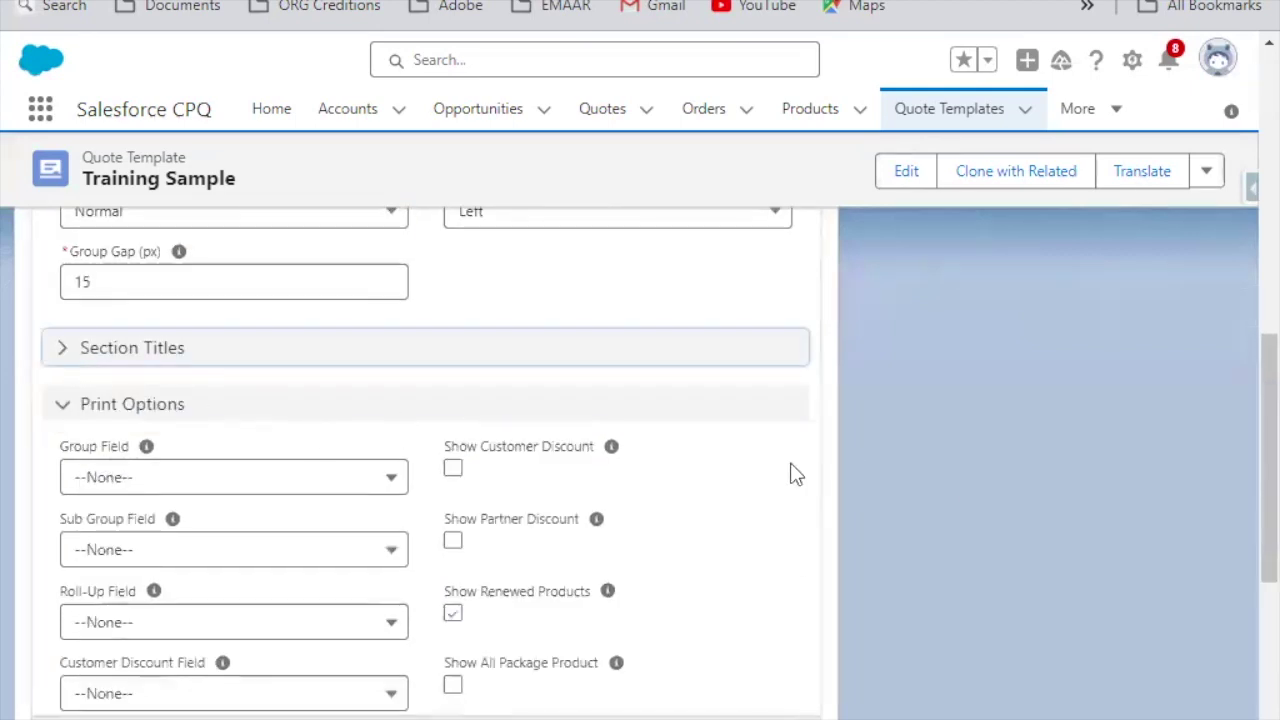
Try Product Family as the Group Field in Print Options, check the Sub Group Field choices, and reset the Group Field to None
scroll(620, 495, down, 1)
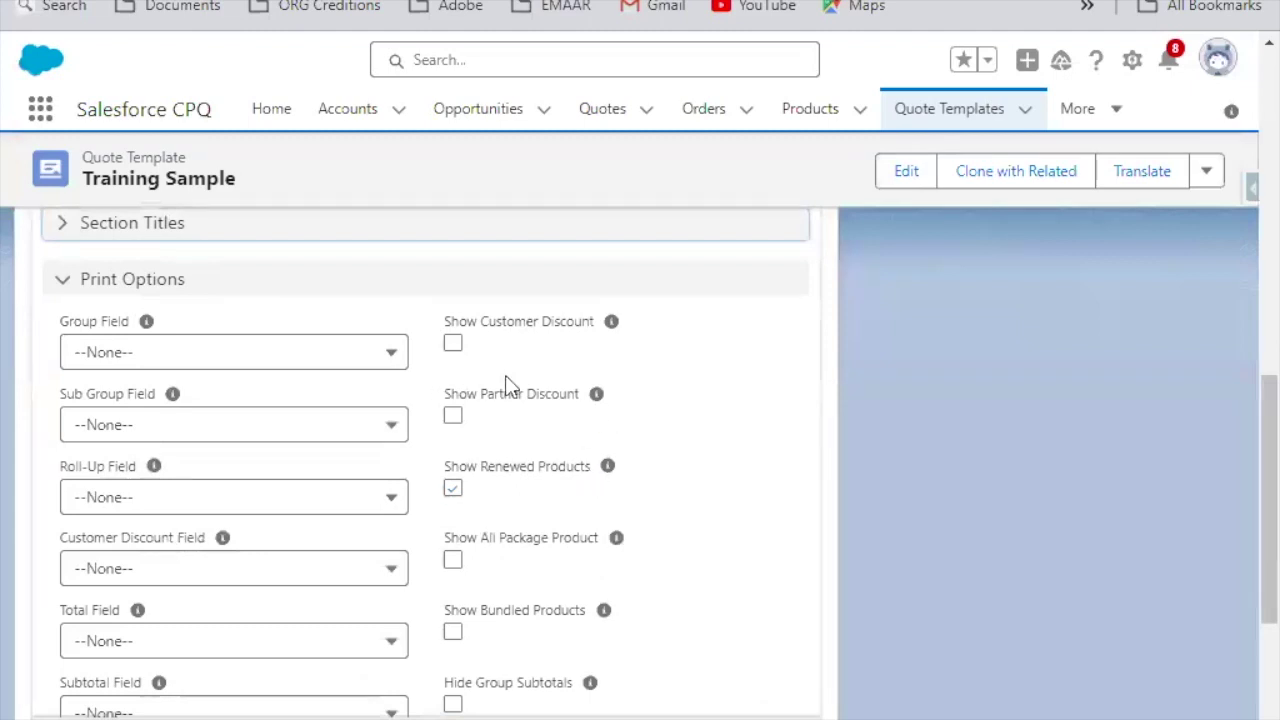
click(223, 355)
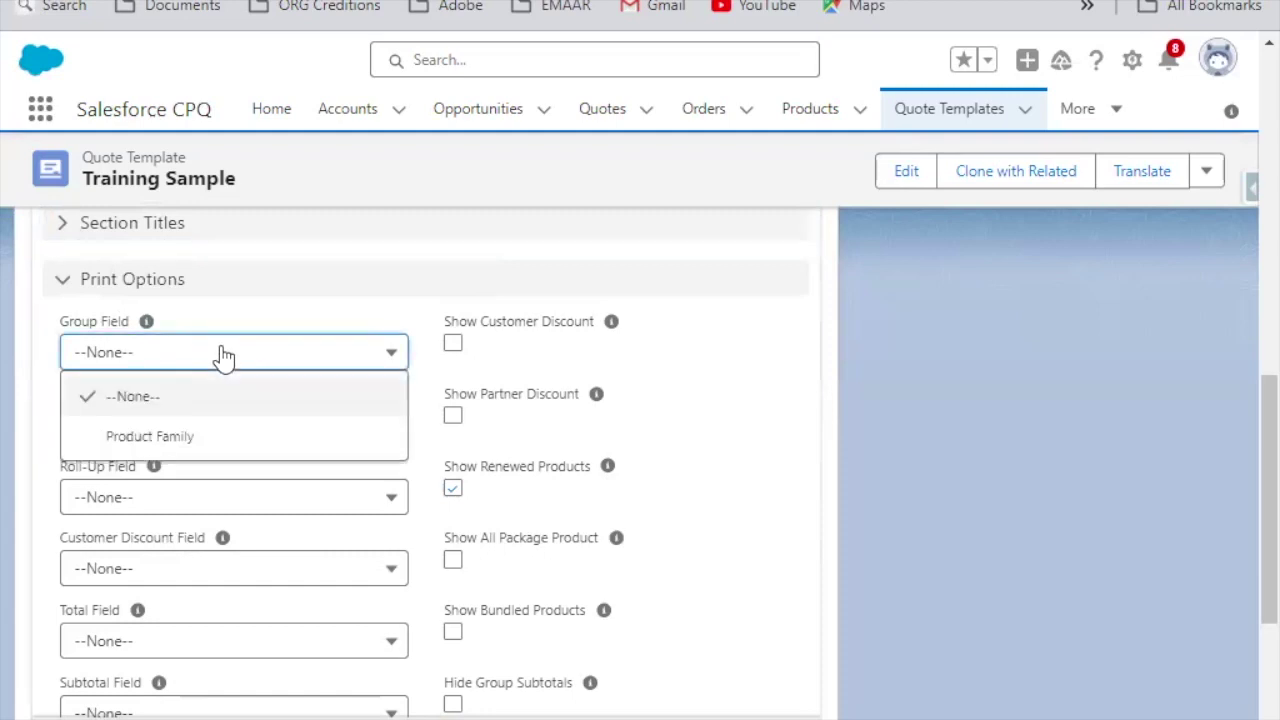
click(185, 448)
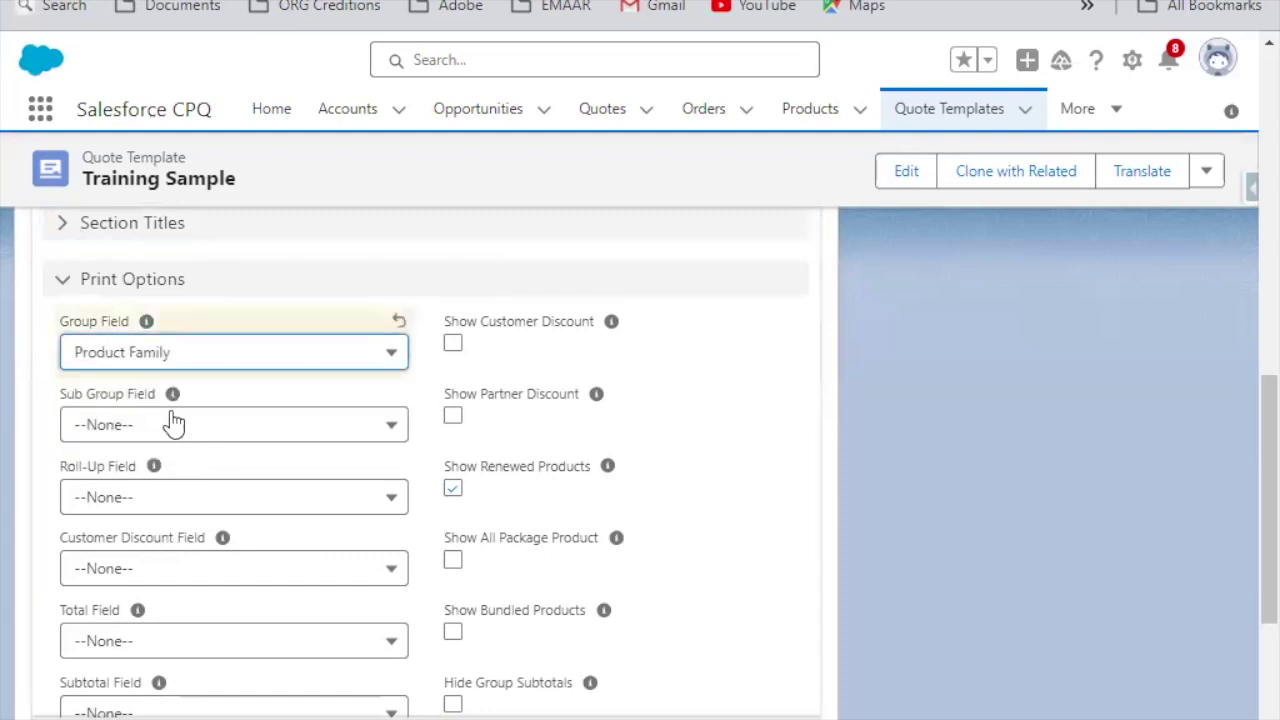
click(168, 433)
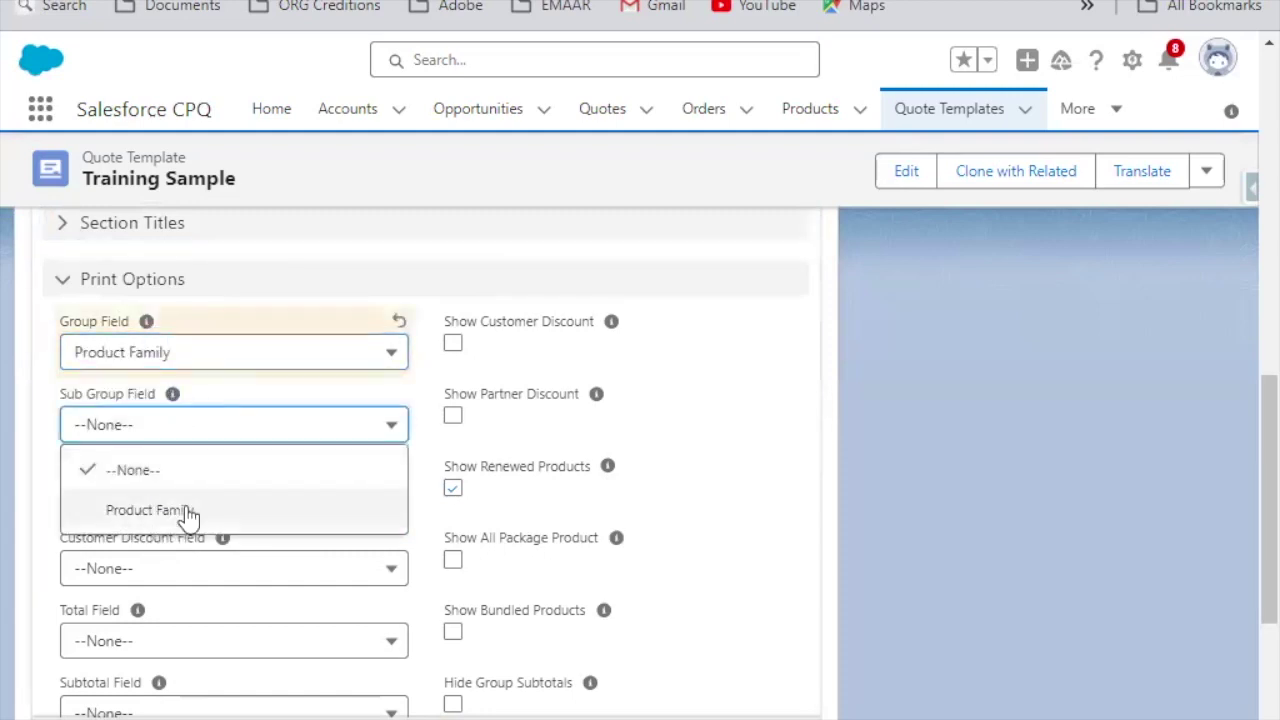
click(240, 350)
click(118, 400)
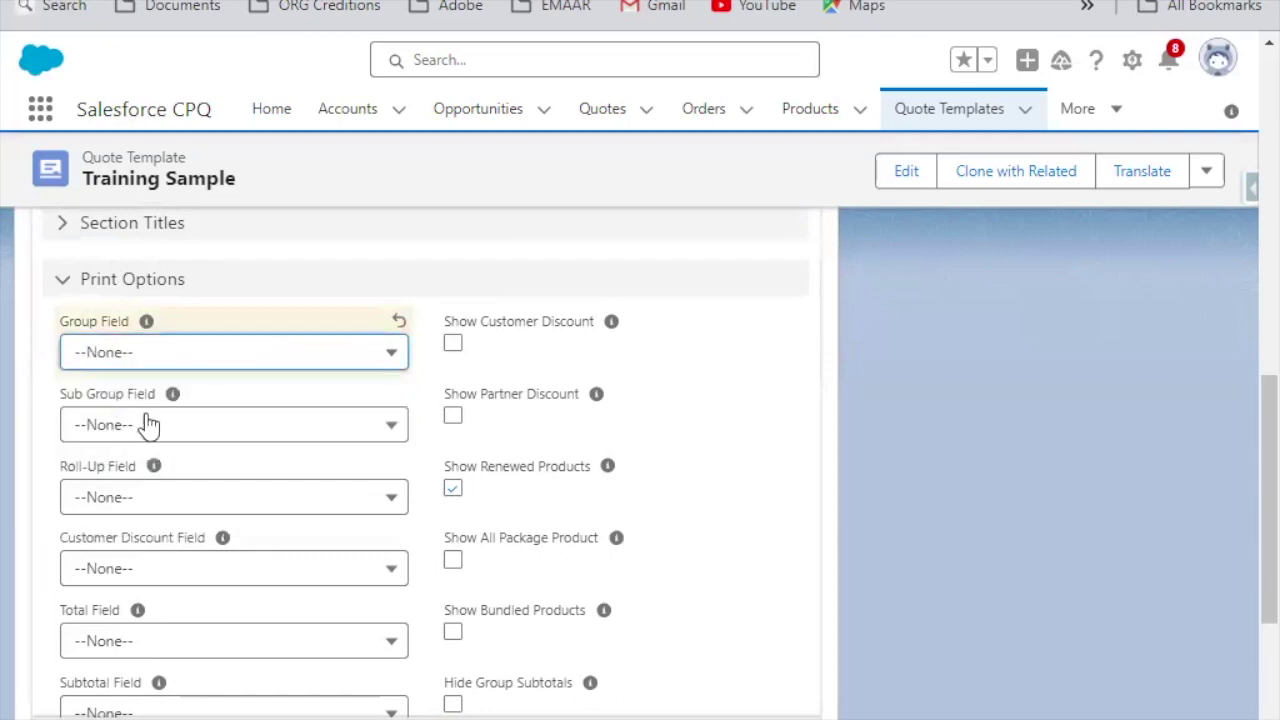
Look through the Roll-Up Field, Subtotal Field and Total Field options in Print Options without changing them
click(284, 510)
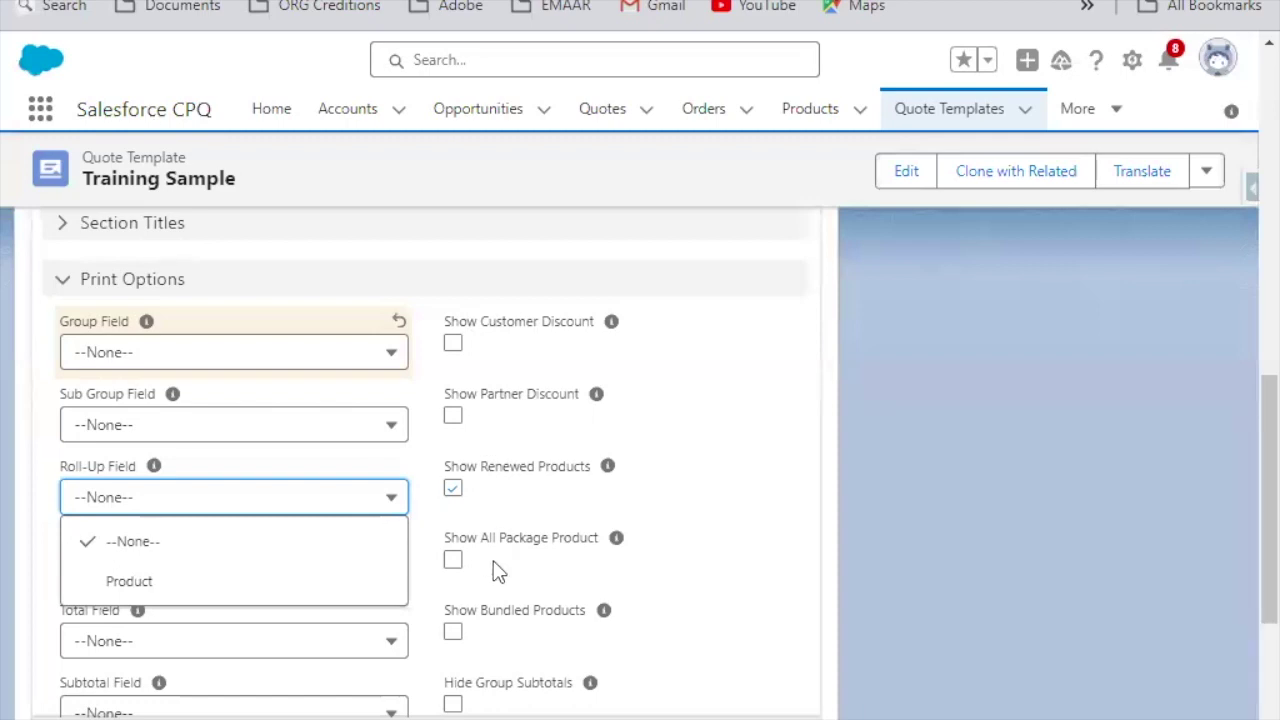
scroll(493, 560, down, 3)
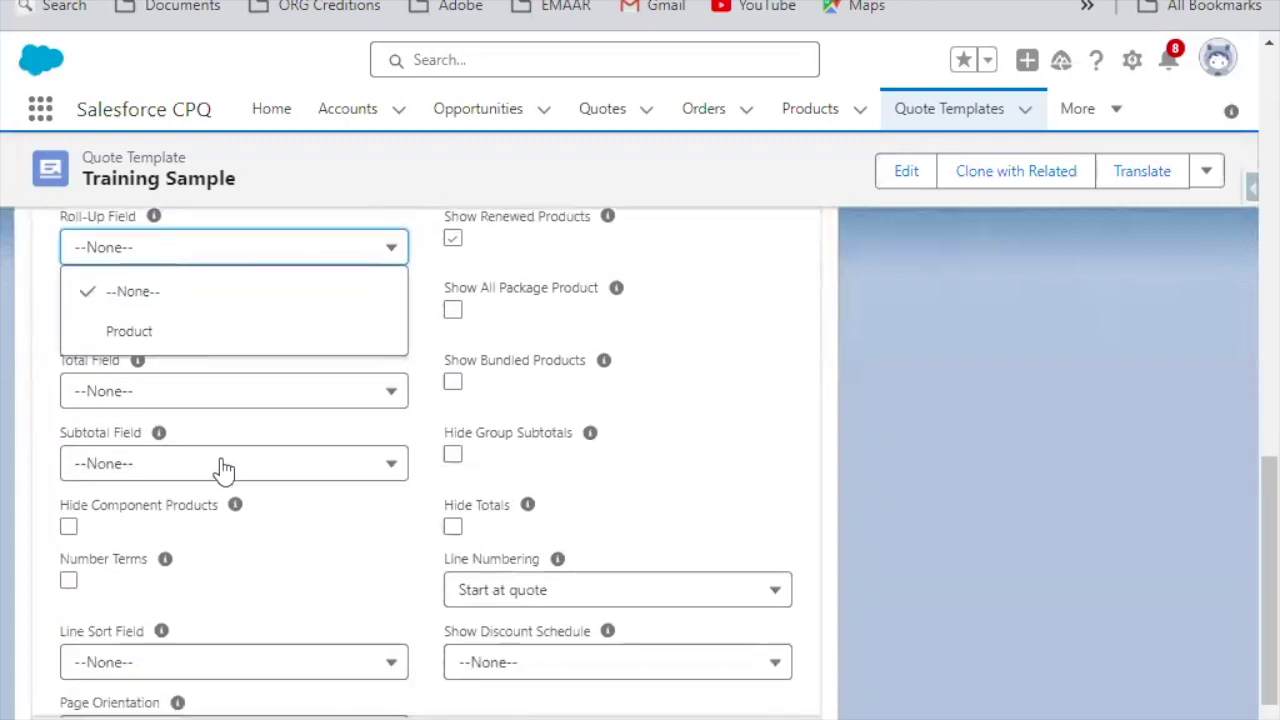
click(191, 467)
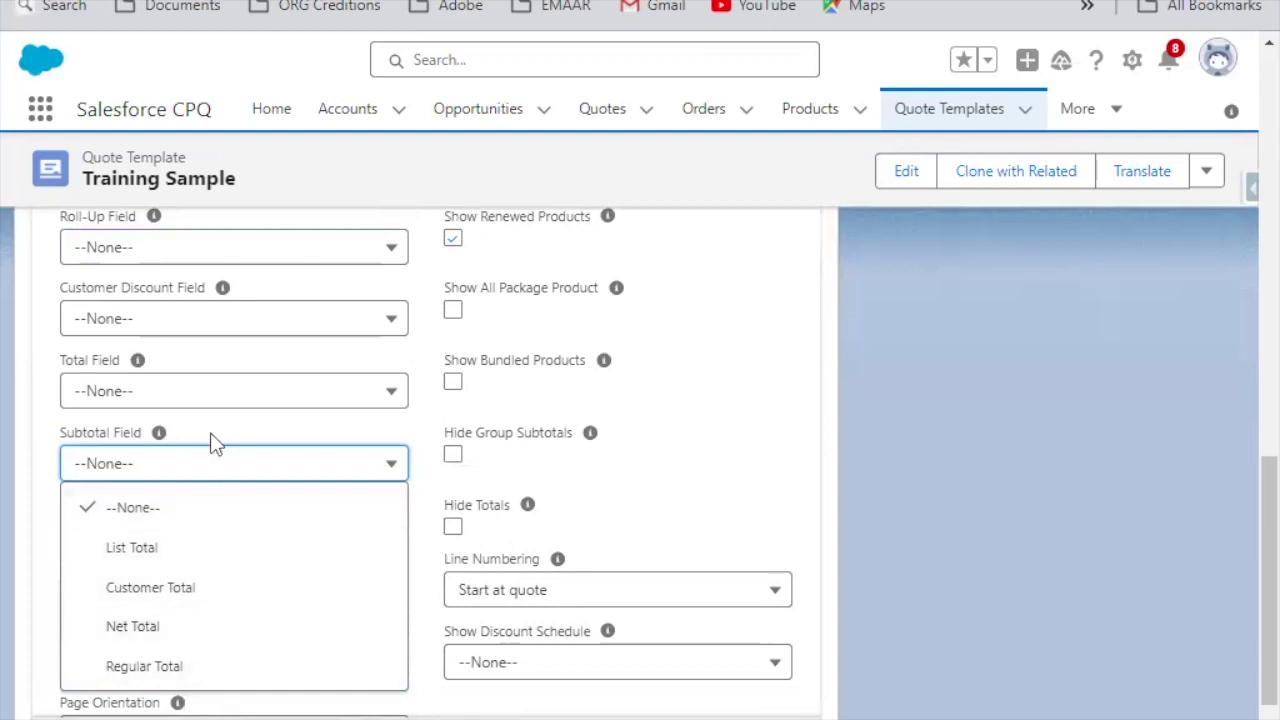
click(200, 374)
click(194, 391)
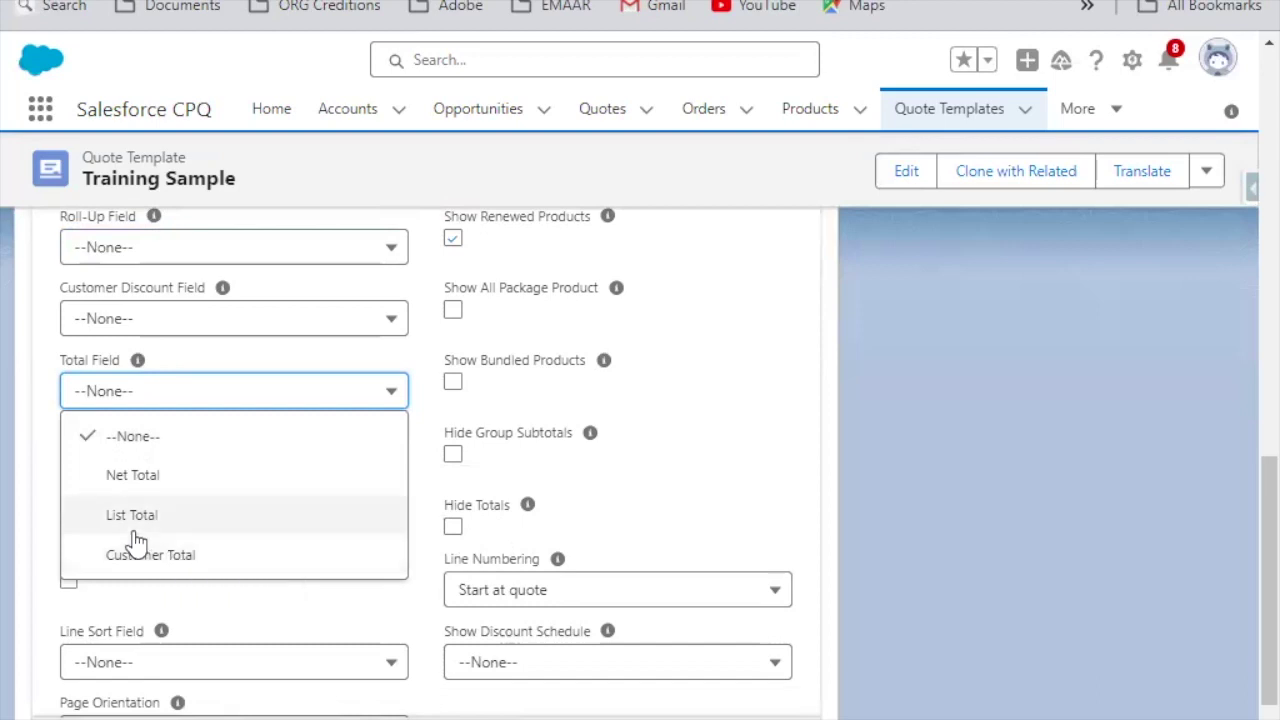
click(733, 450)
scroll(323, 531, down, 2)
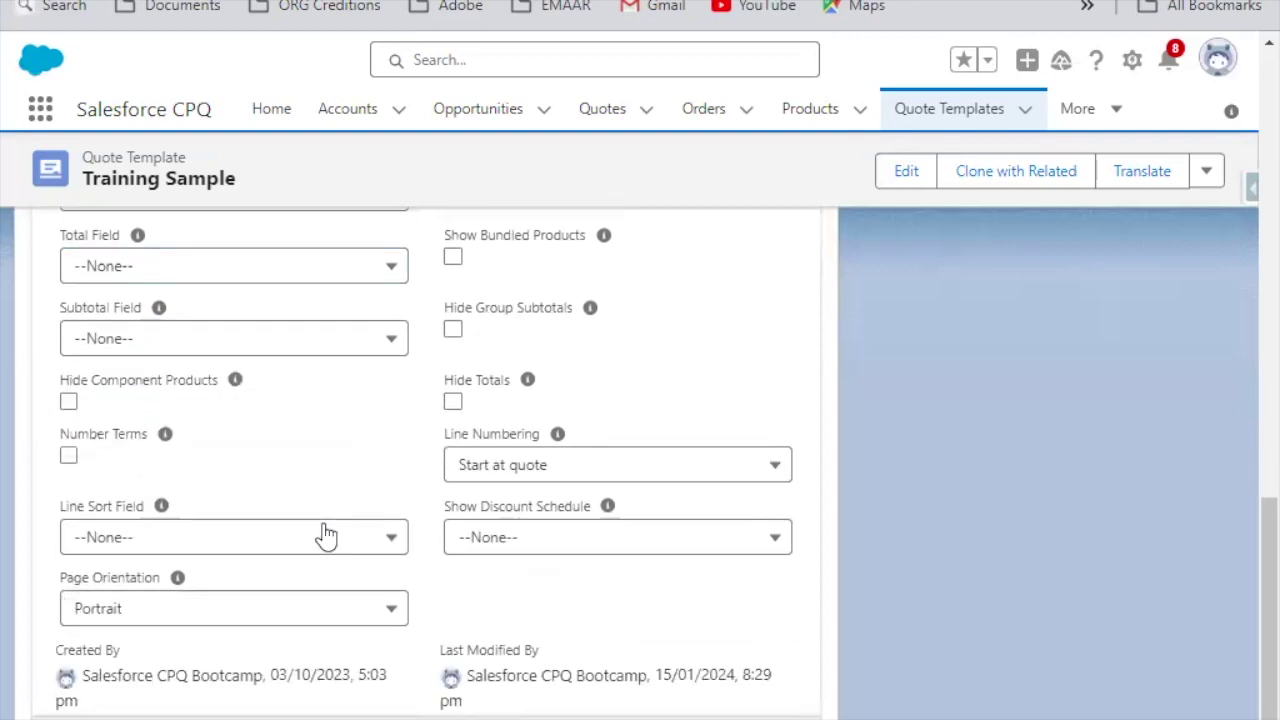
Collapse the Print Options section and review the template's general fields and section list
scroll(440, 547, up, 4)
scroll(441, 545, up, 10)
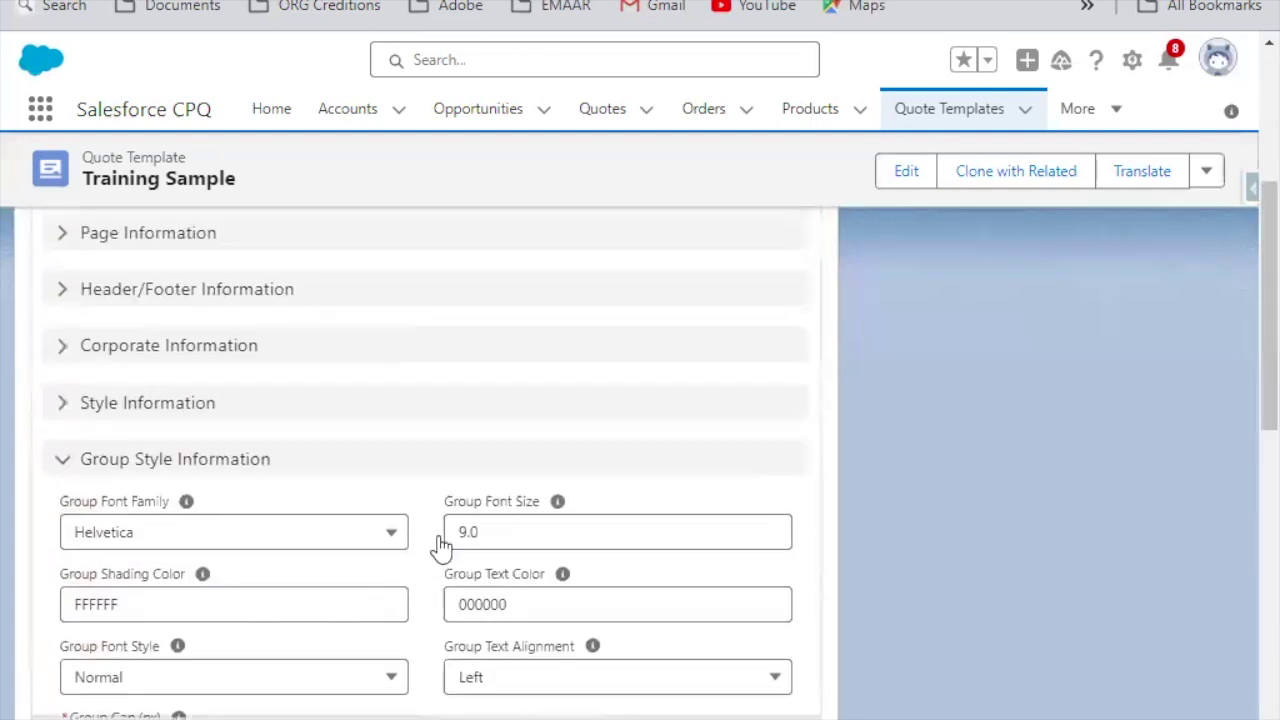
scroll(200, 500, down, 6)
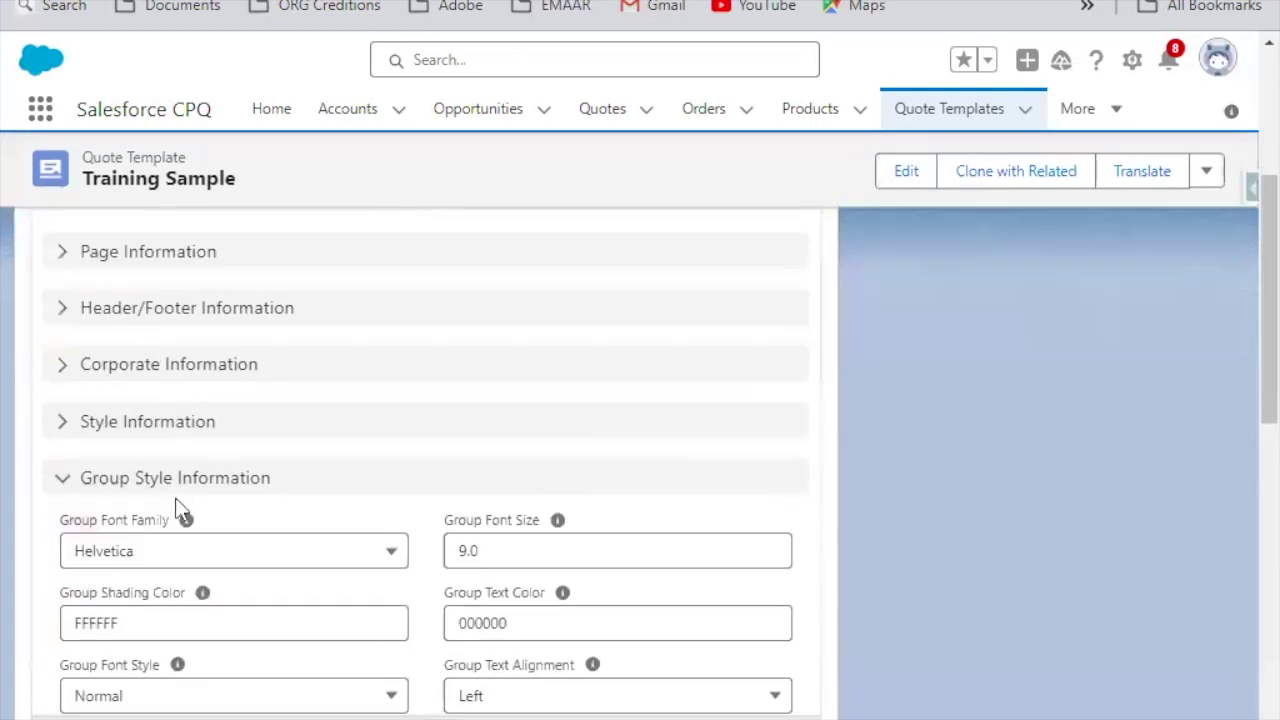
click(65, 639)
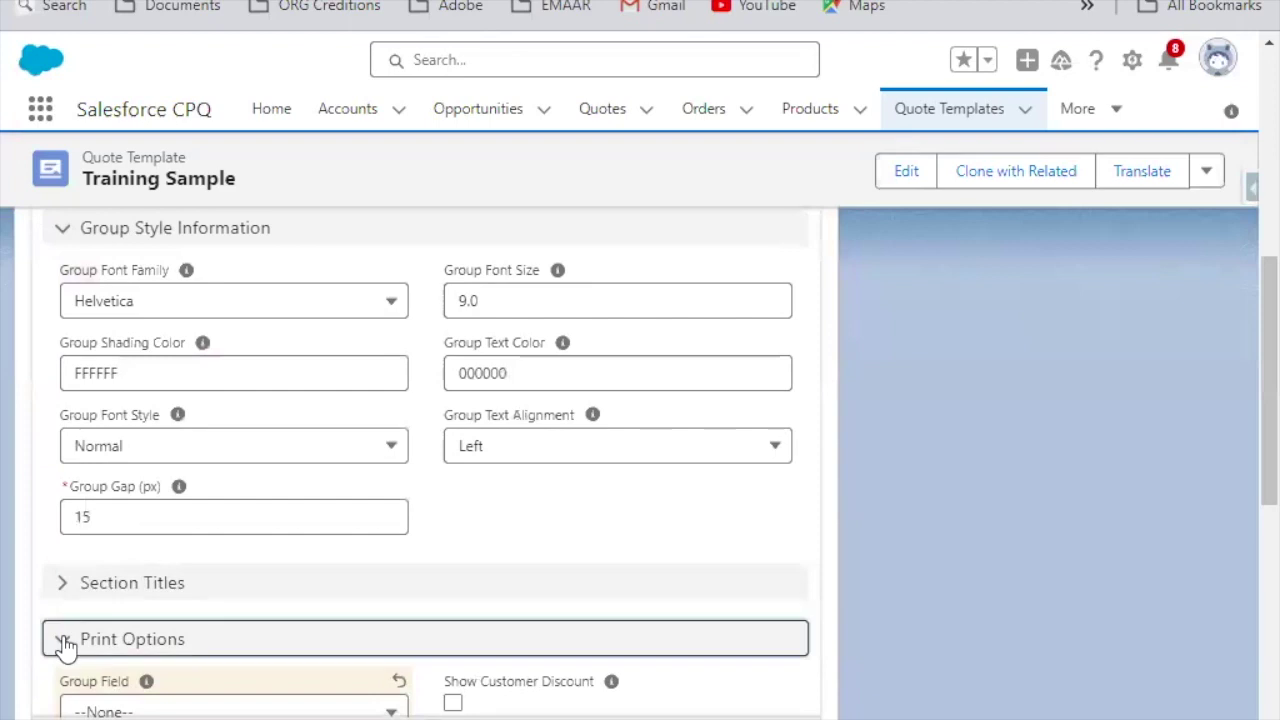
scroll(253, 438, up, 6)
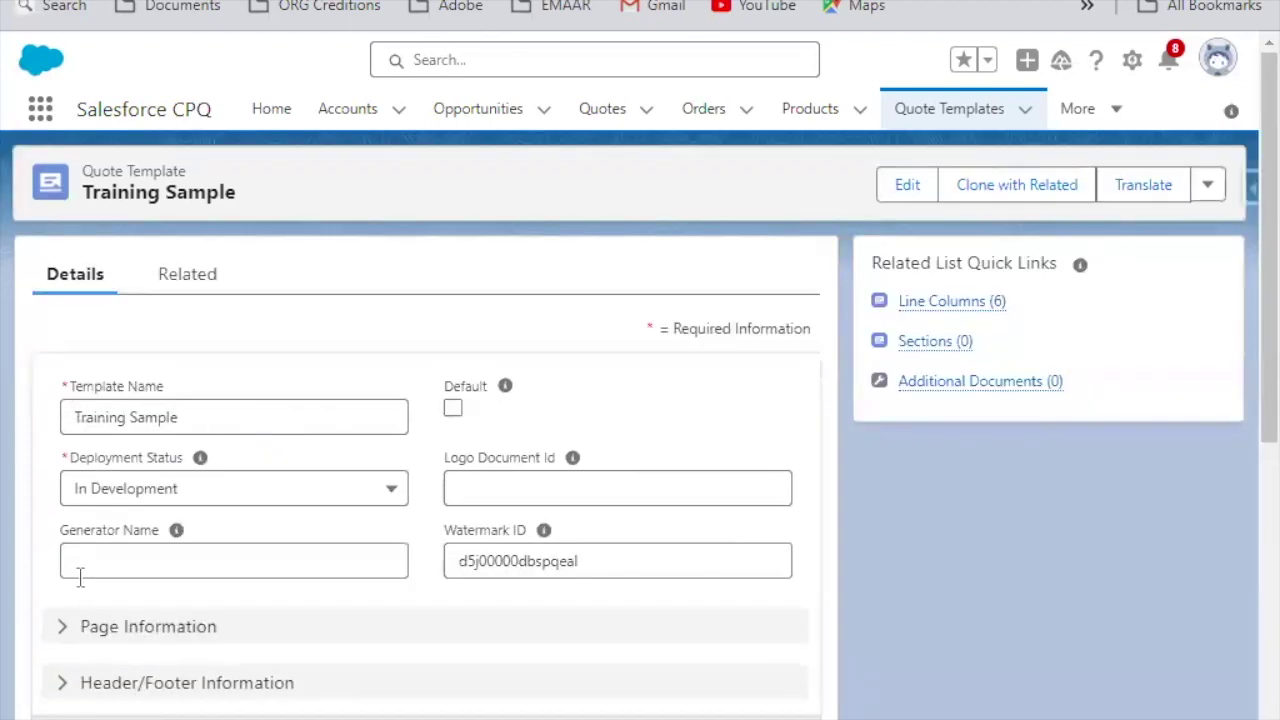
scroll(120, 610, down, 3)
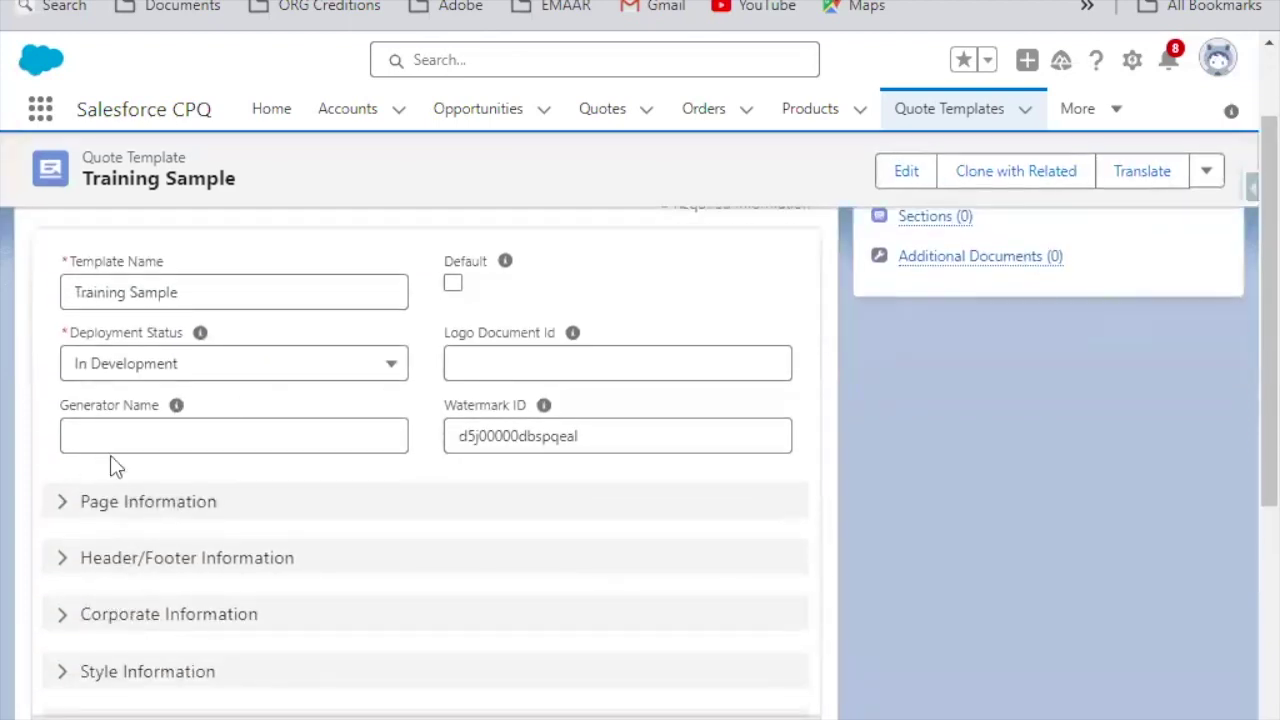
scroll(223, 420, up, 3)
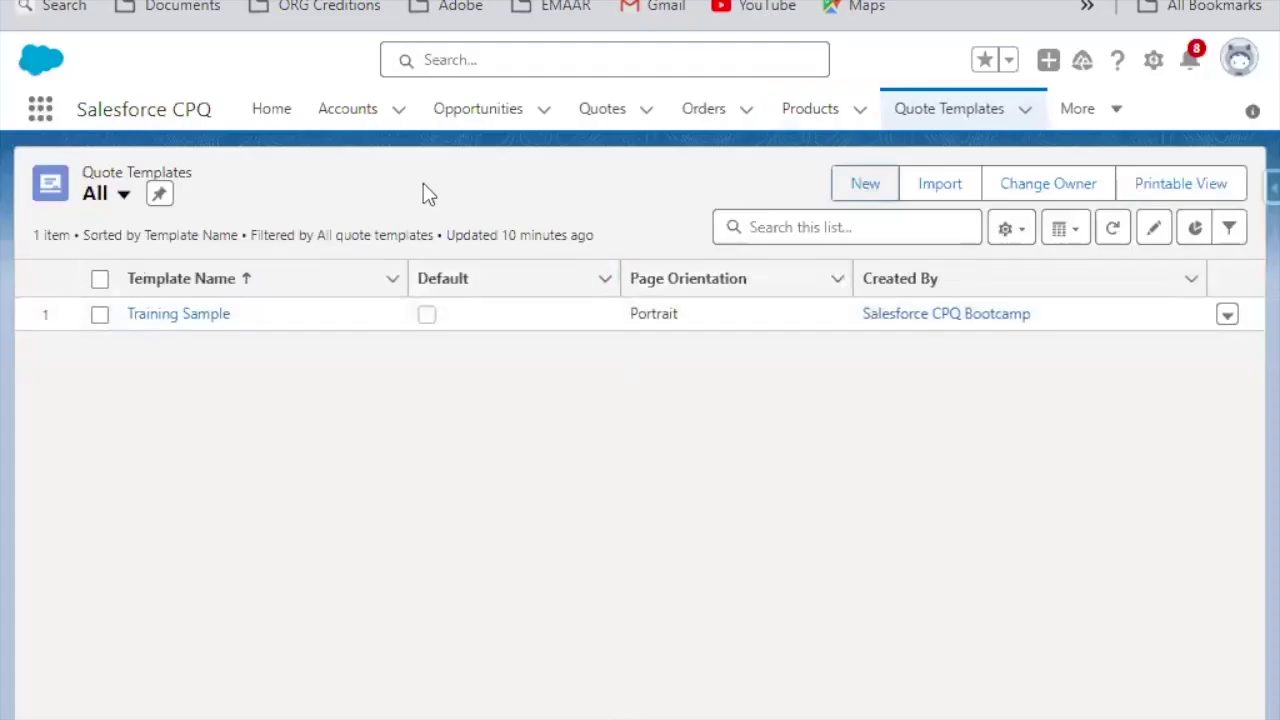
Open the quote for the Printer for Back Office opportunity from the quotes list and start generating its document
click(606, 112)
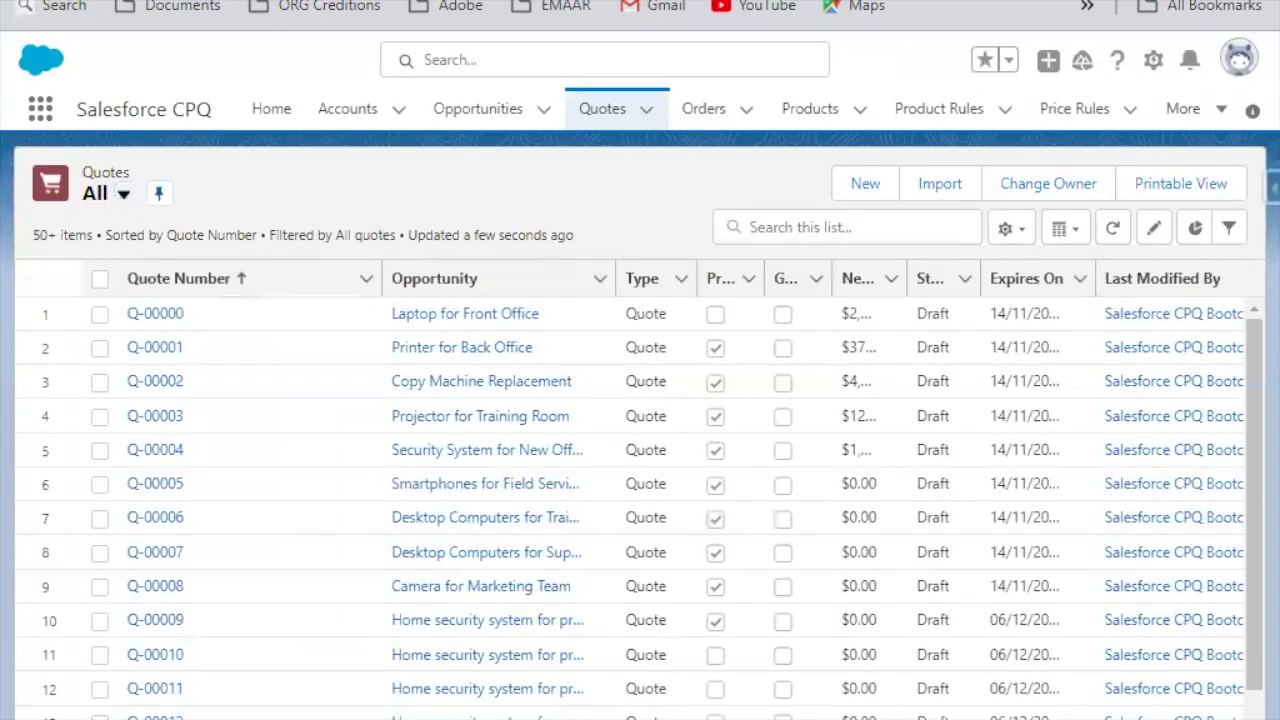
click(160, 347)
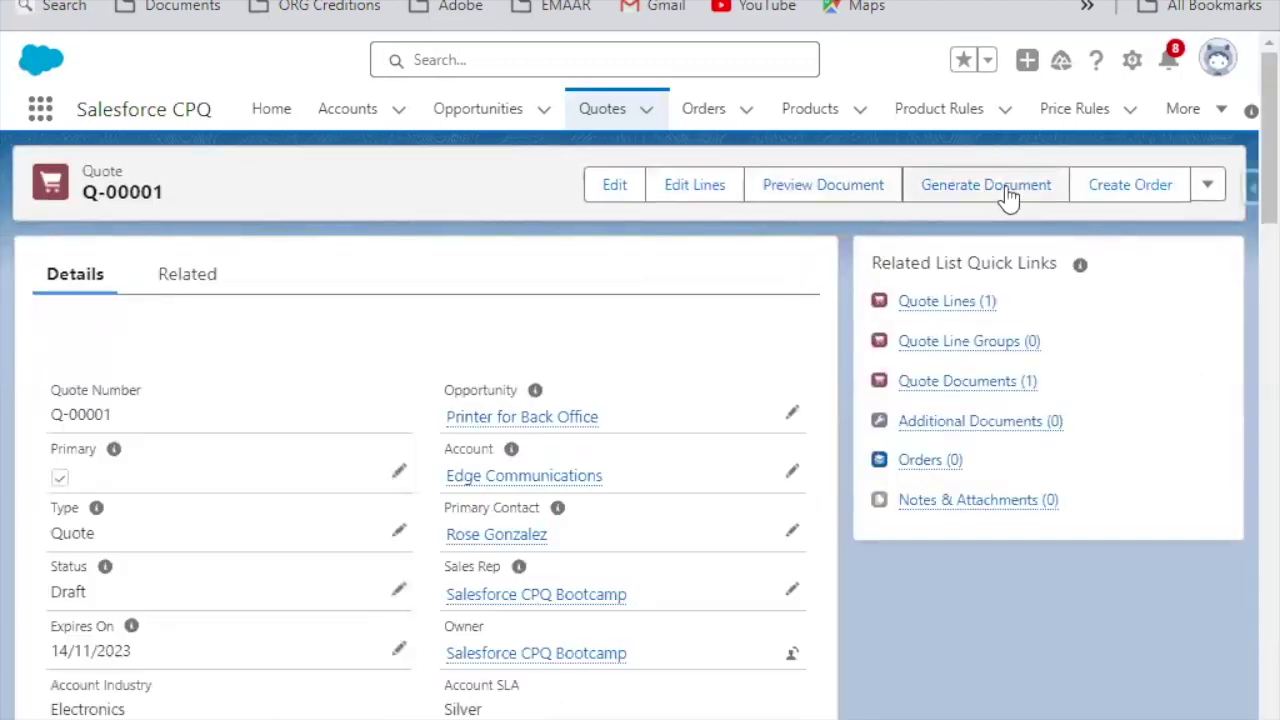
click(1005, 187)
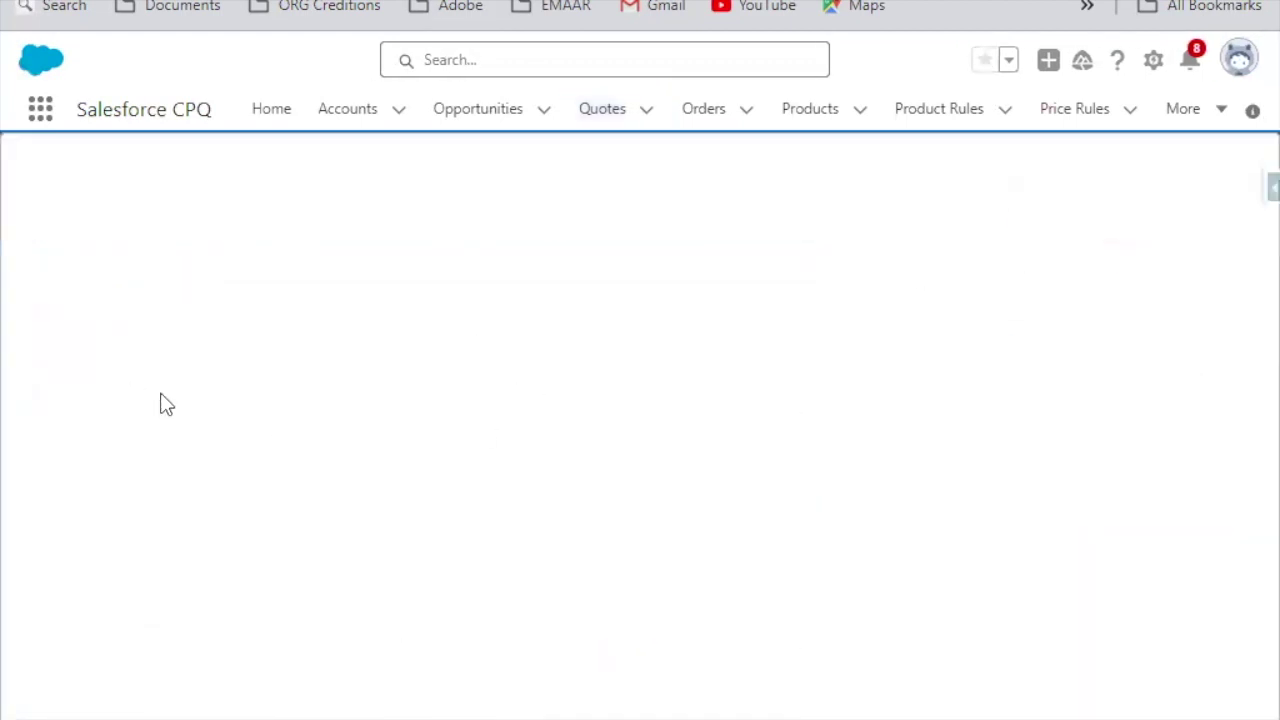
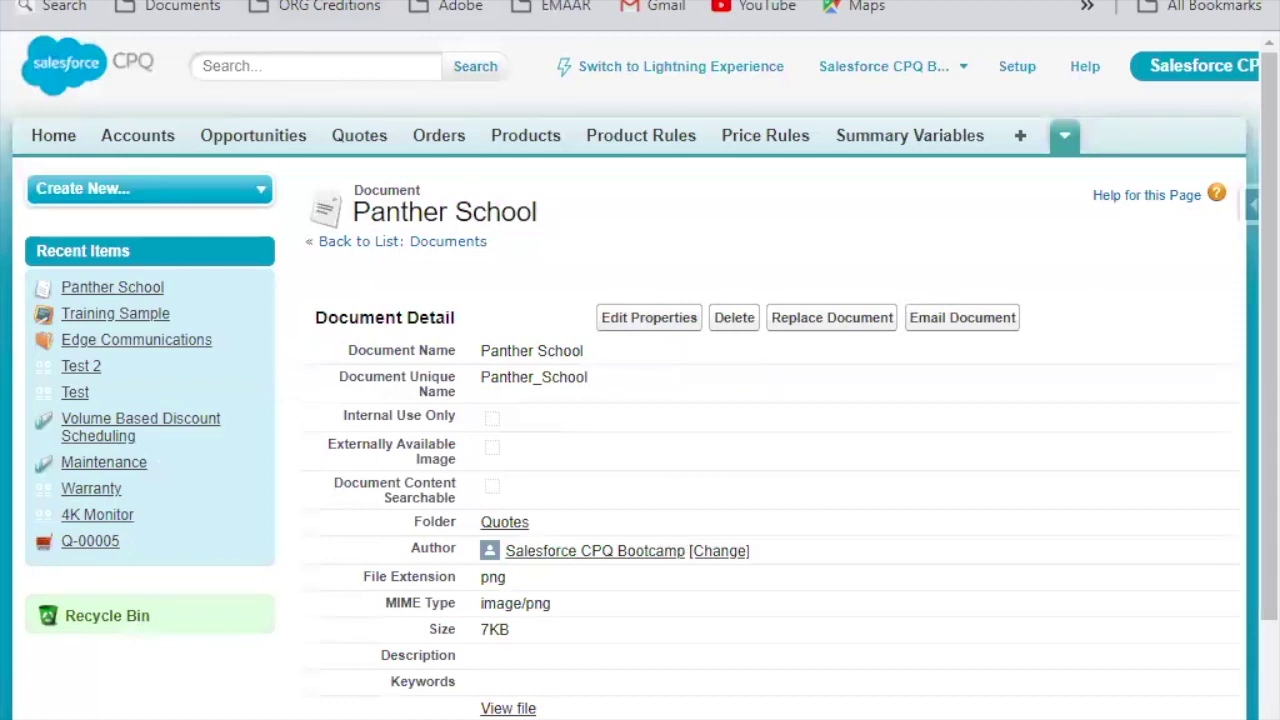
Reduce the browser zoom to 75% on the Panther School document detail page
key(alt+f)
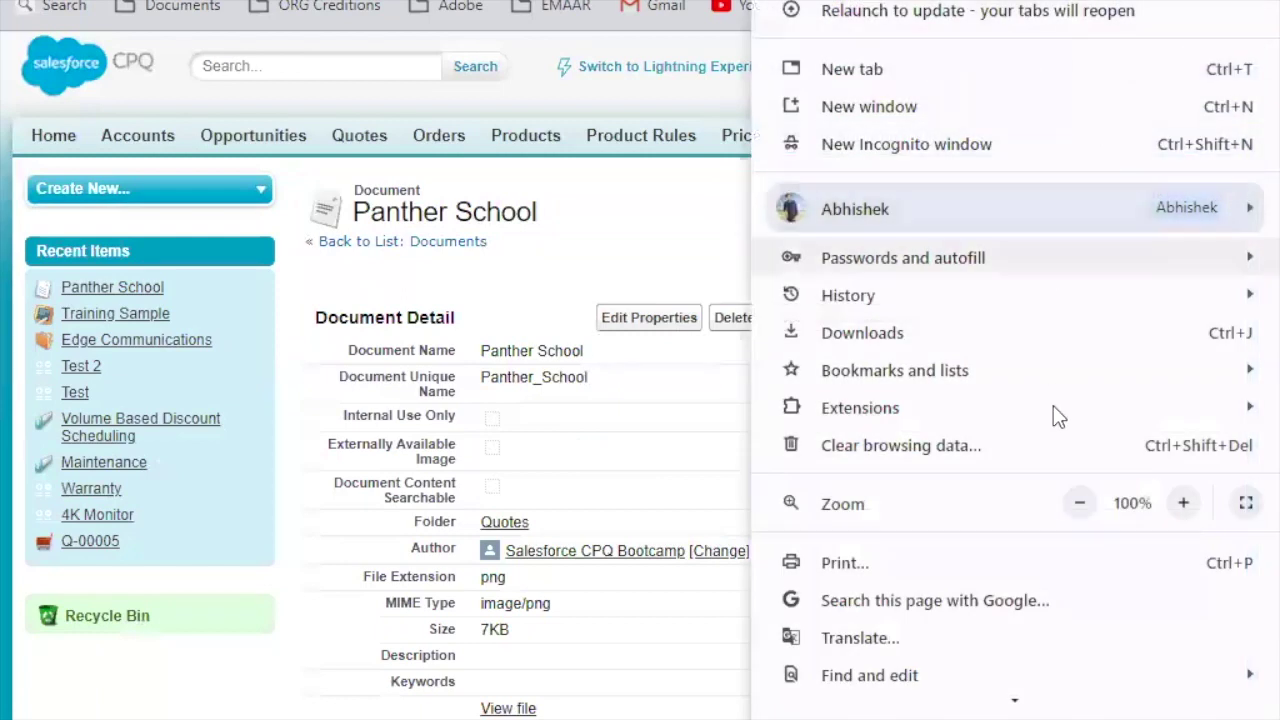
click(1080, 504)
click(1080, 504)
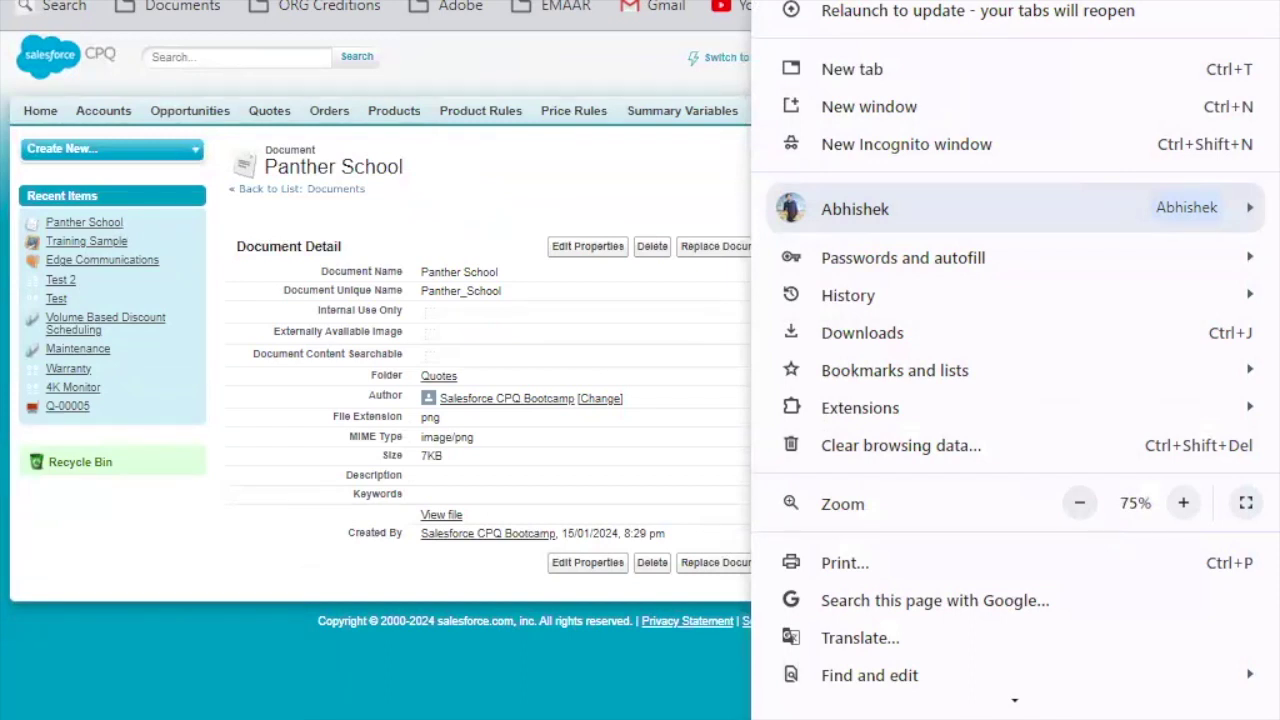
key(Escape)
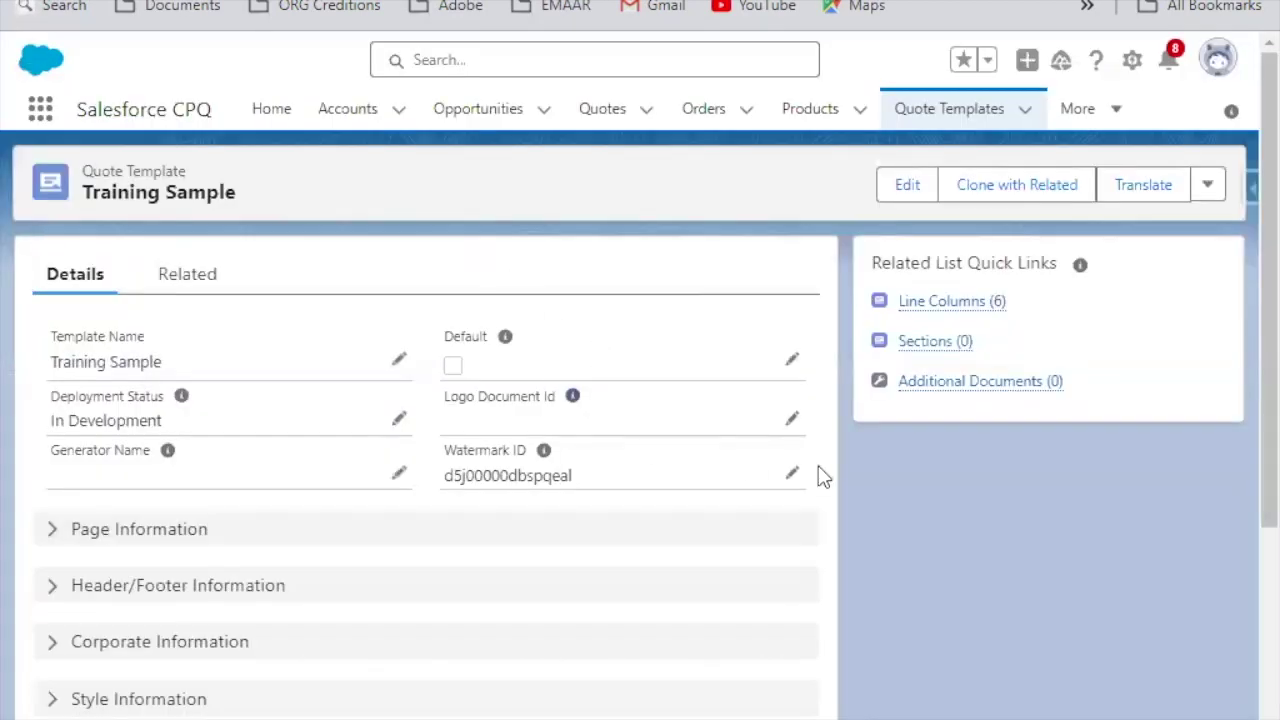
Replace the Training Sample template's Watermark ID with 0155j00000394jG
click(792, 472)
double_click(510, 487)
text(0155j00000394jG)
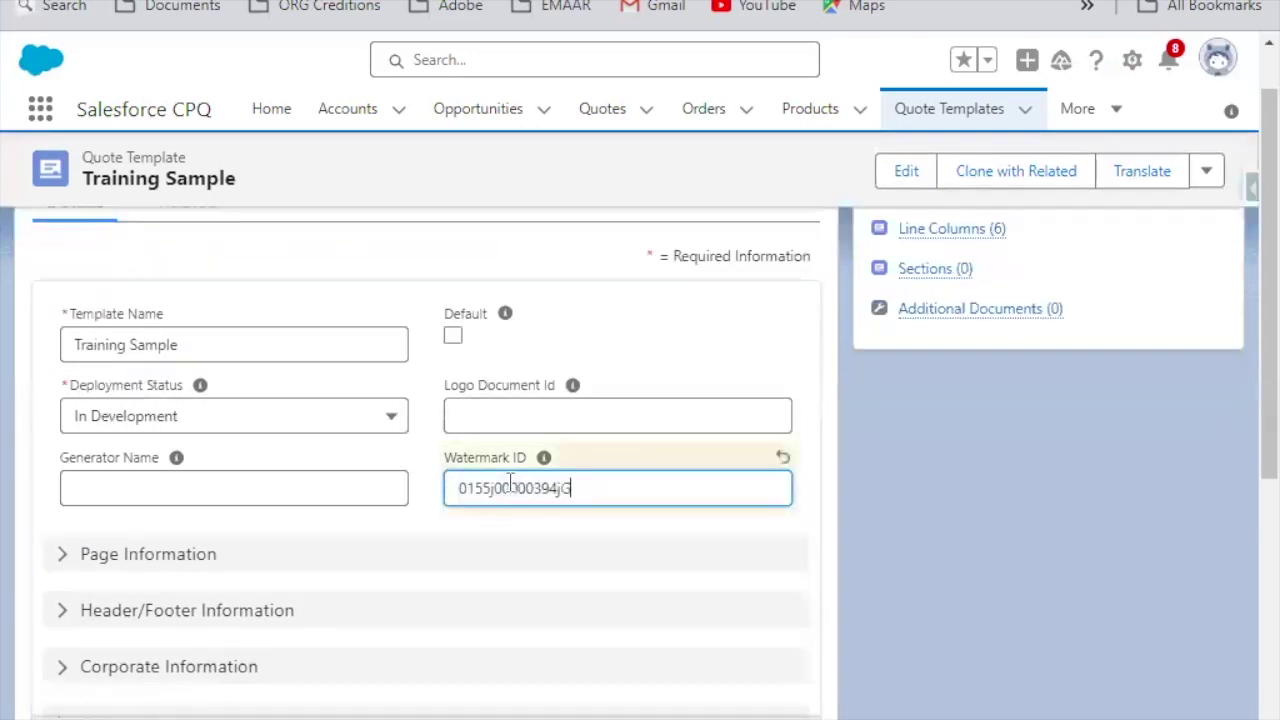
Save the Training Sample template's new Watermark ID and preview the quote's document from a fresh document generation
key(Return)
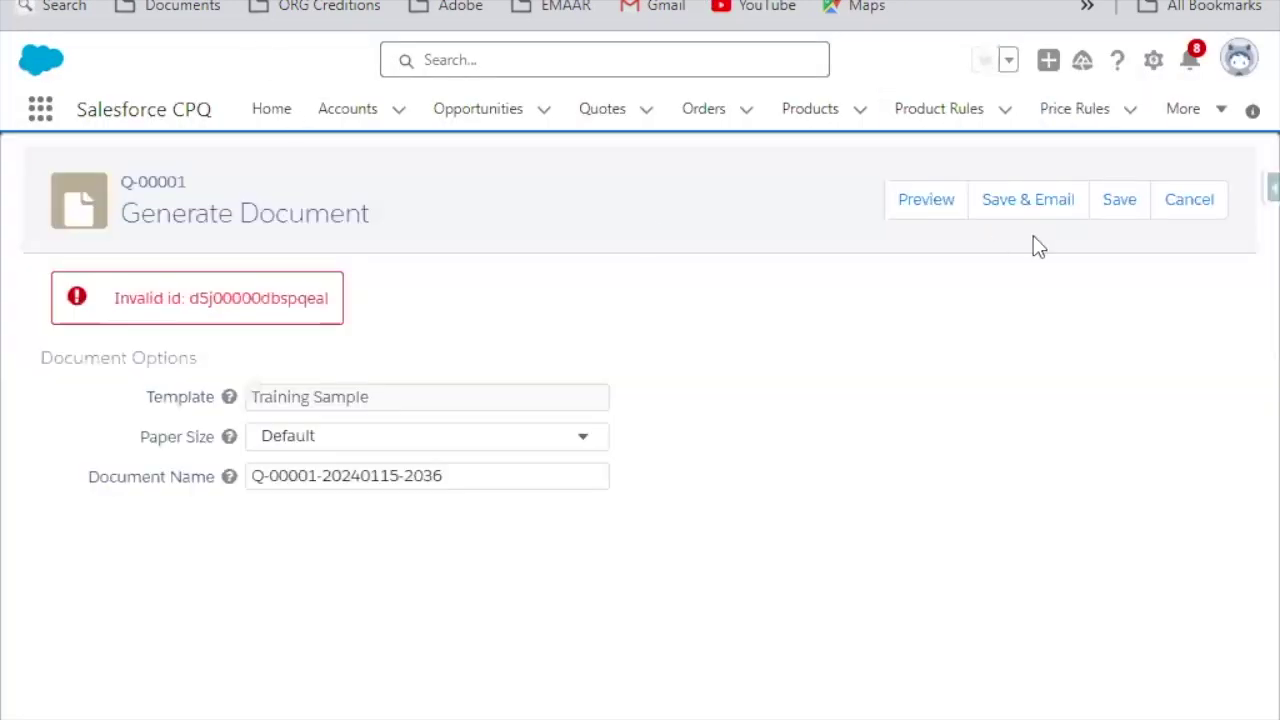
click(1189, 203)
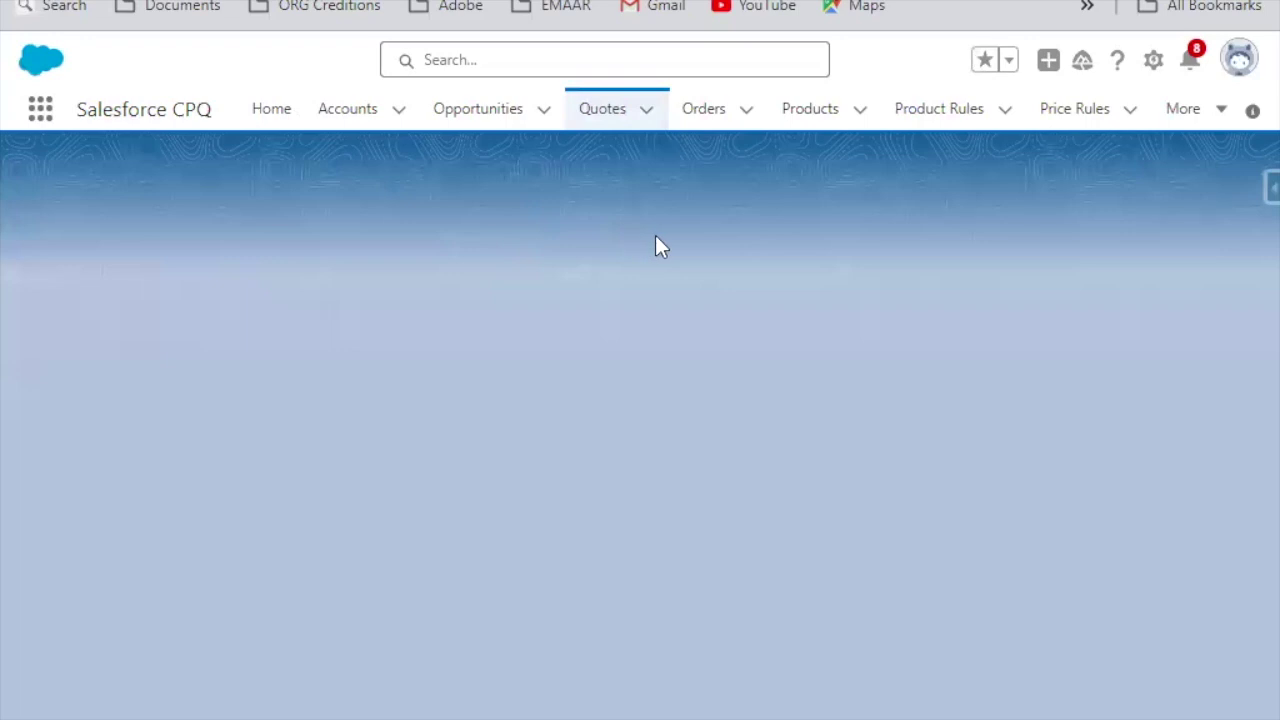
click(966, 194)
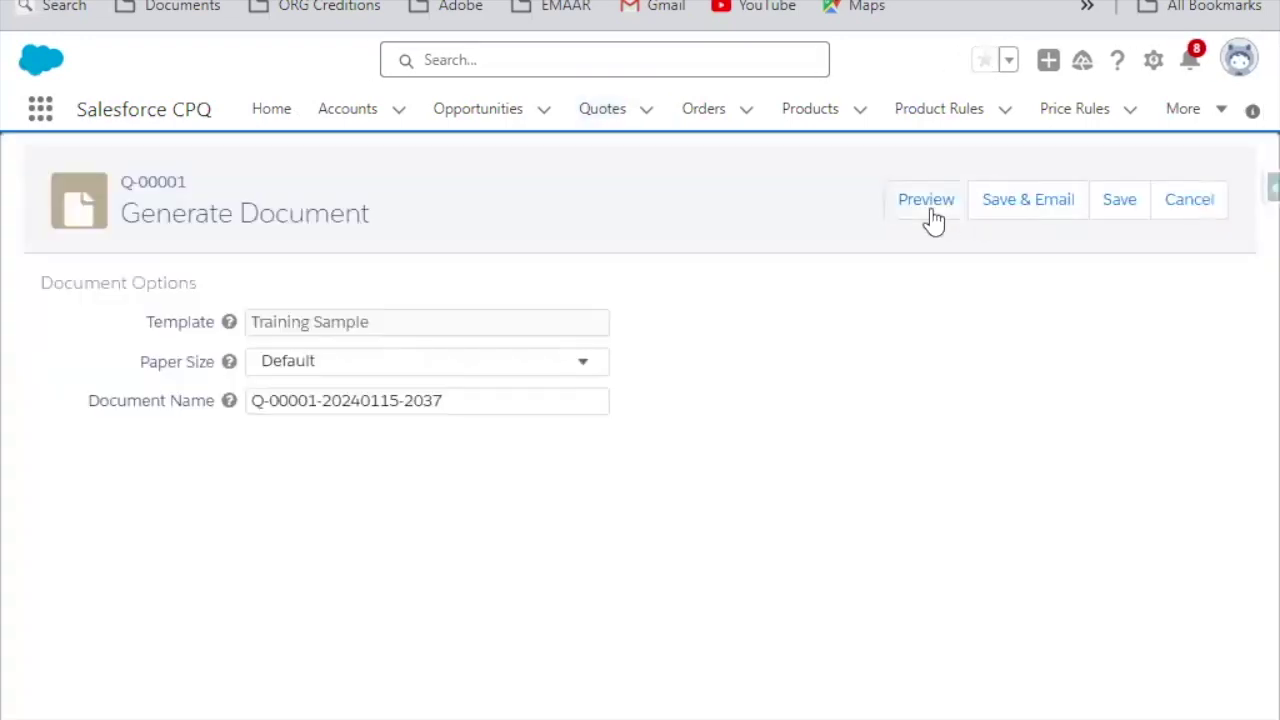
click(926, 203)
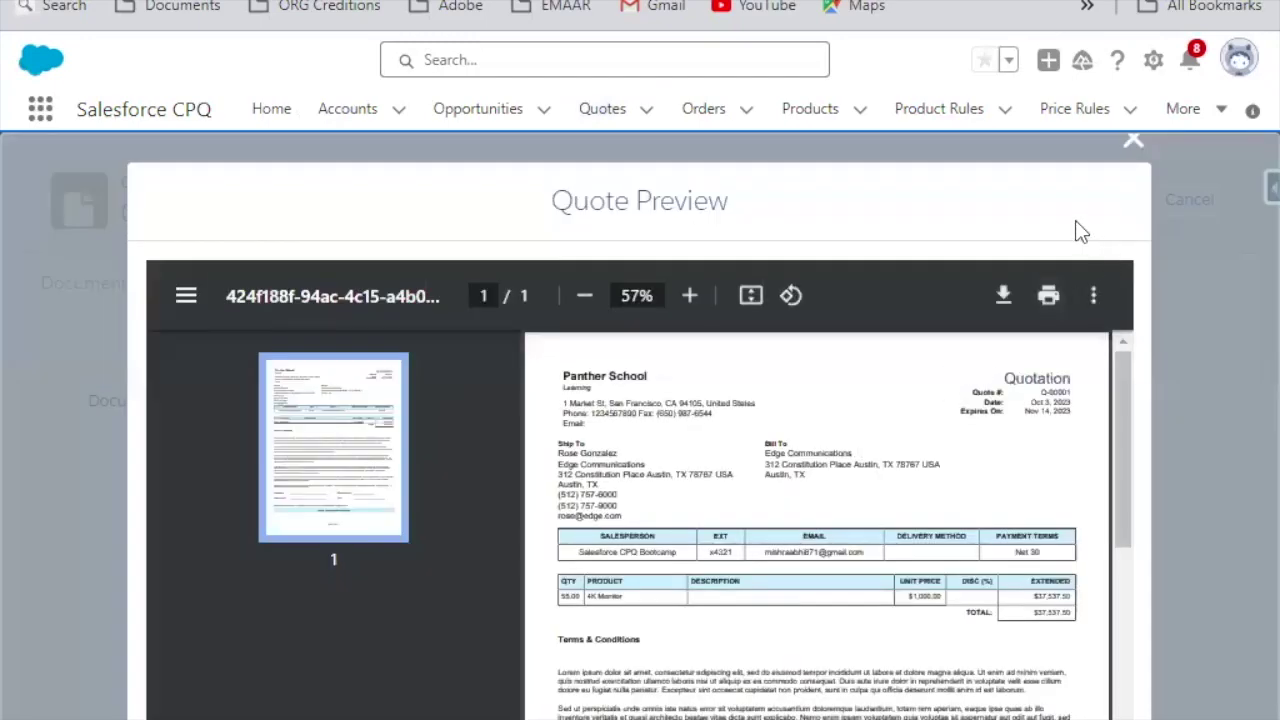
Examine the quote preview from the Panther School heading down to the page footer for the watermark, and close it
double_click(593, 380)
double_click(600, 376)
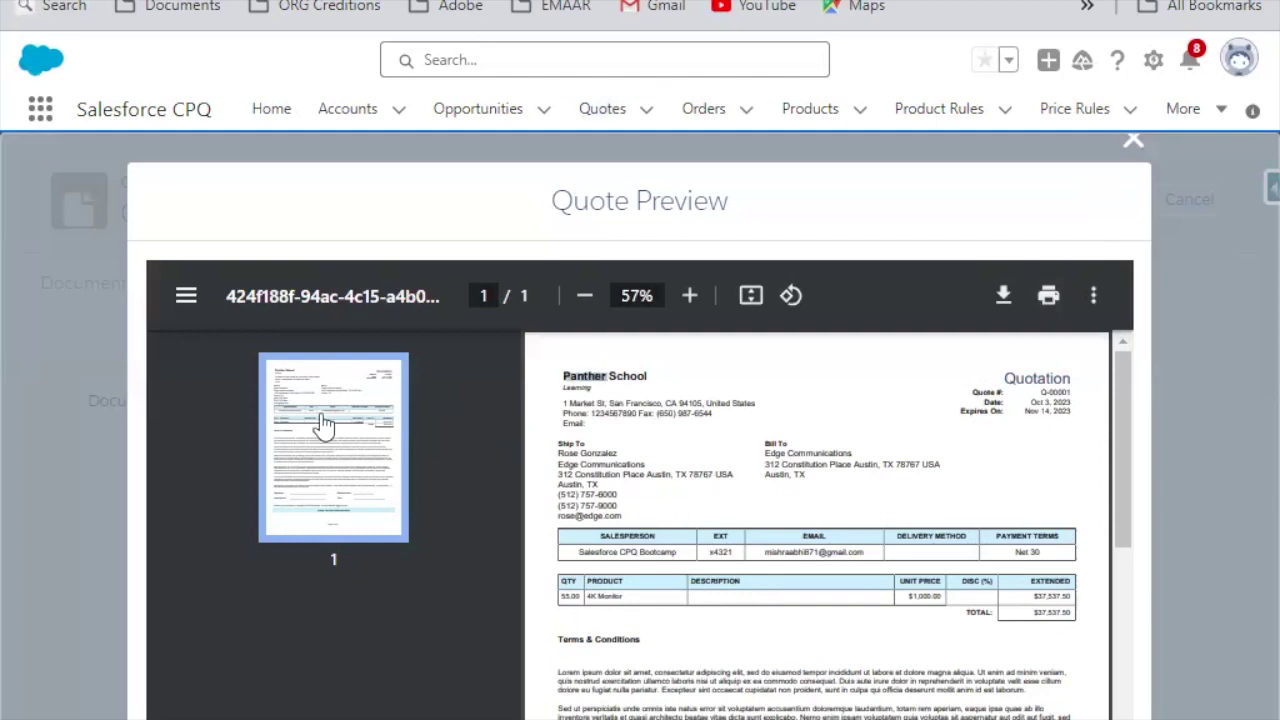
scroll(925, 578, down, 1)
scroll(925, 578, down, 5)
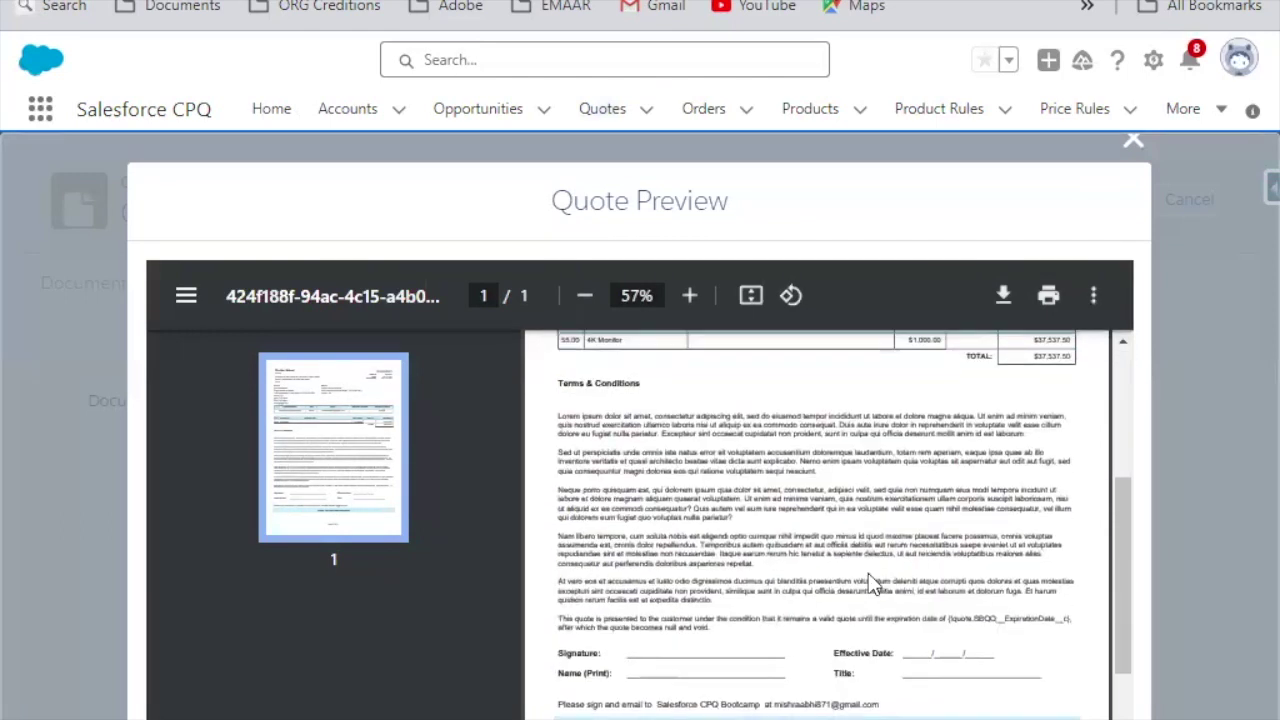
scroll(849, 543, up, 6)
triple_click(620, 380)
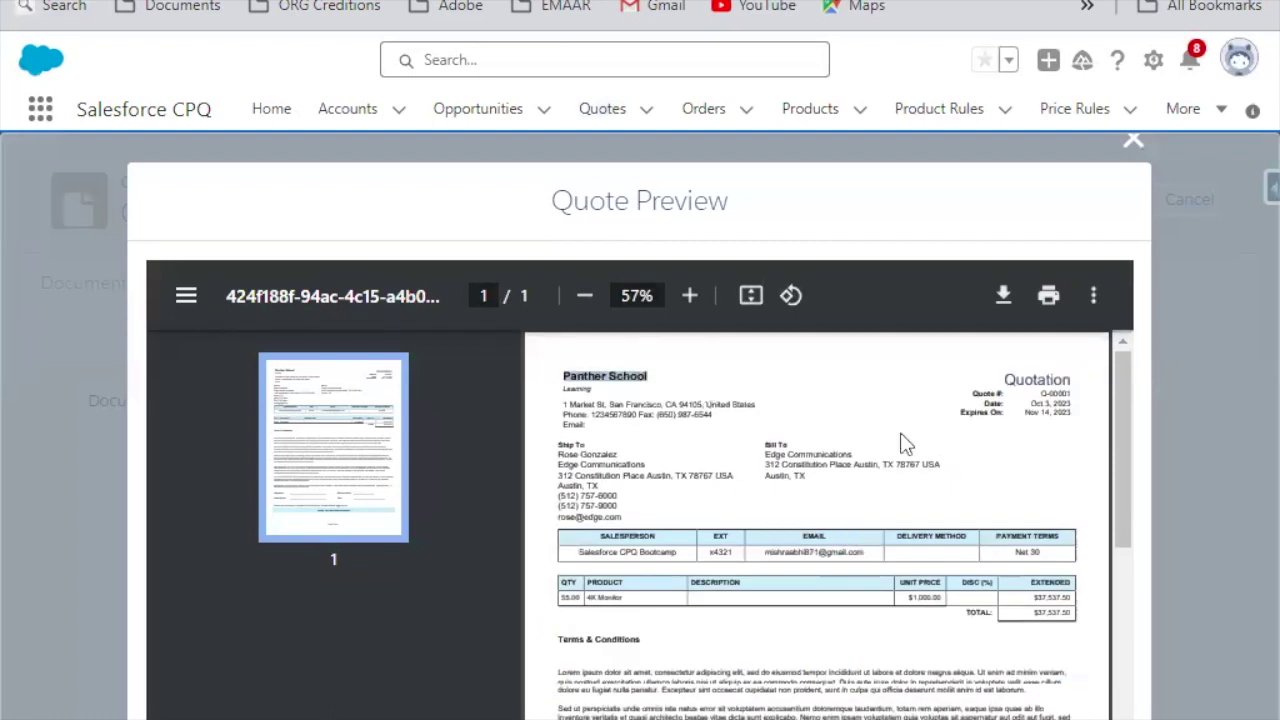
scroll(778, 483, down, 5)
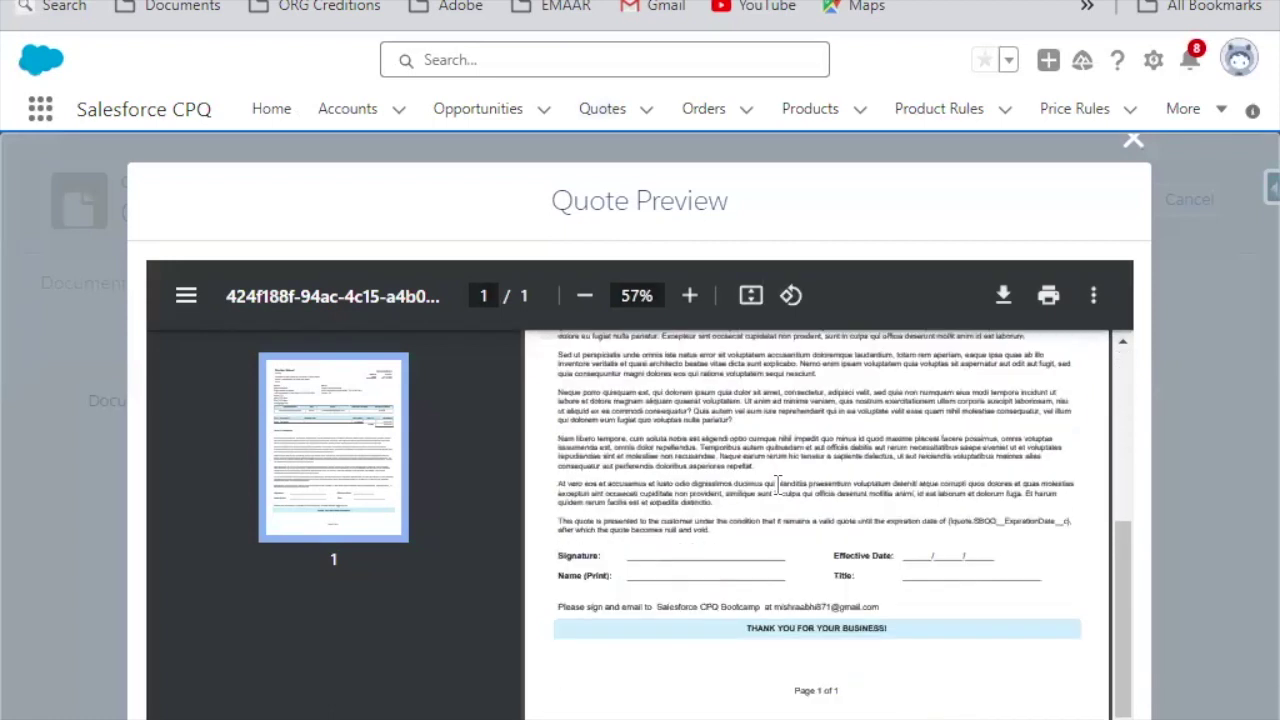
click(1133, 140)
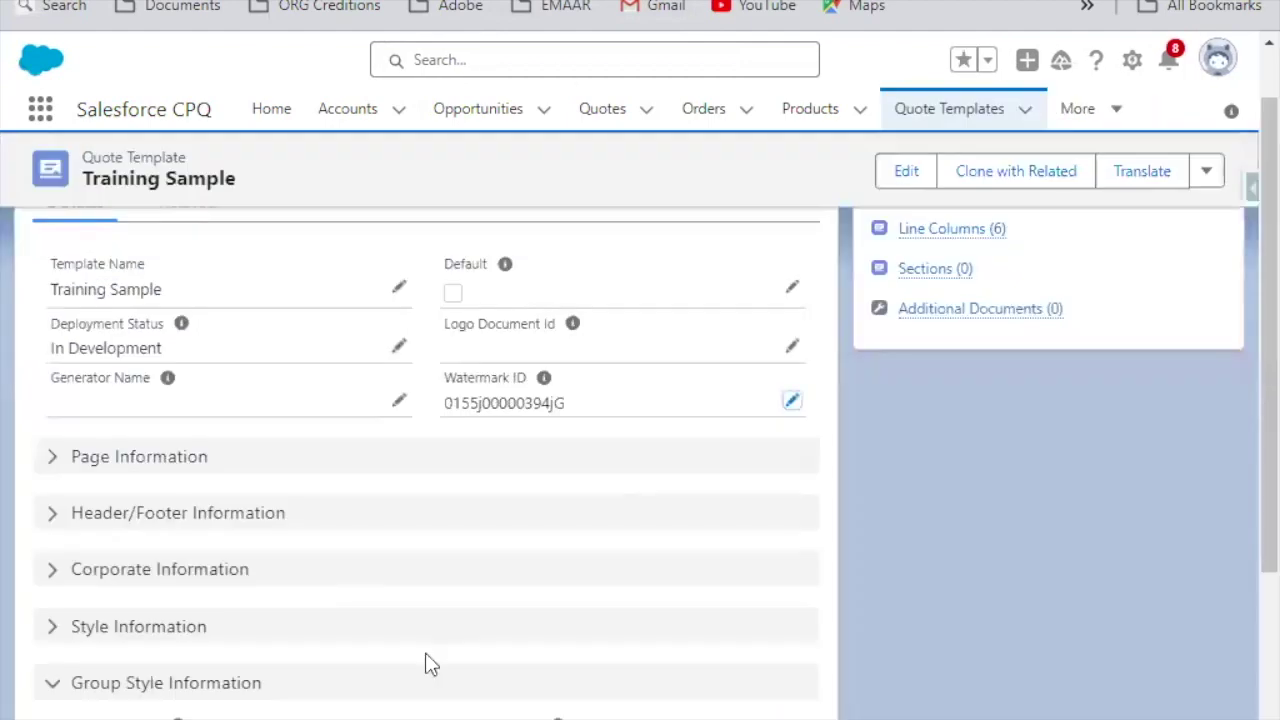
Cancel the document generation and turn on Watermark Shown in the quote's Quote Options
scroll(425, 665, down, 3)
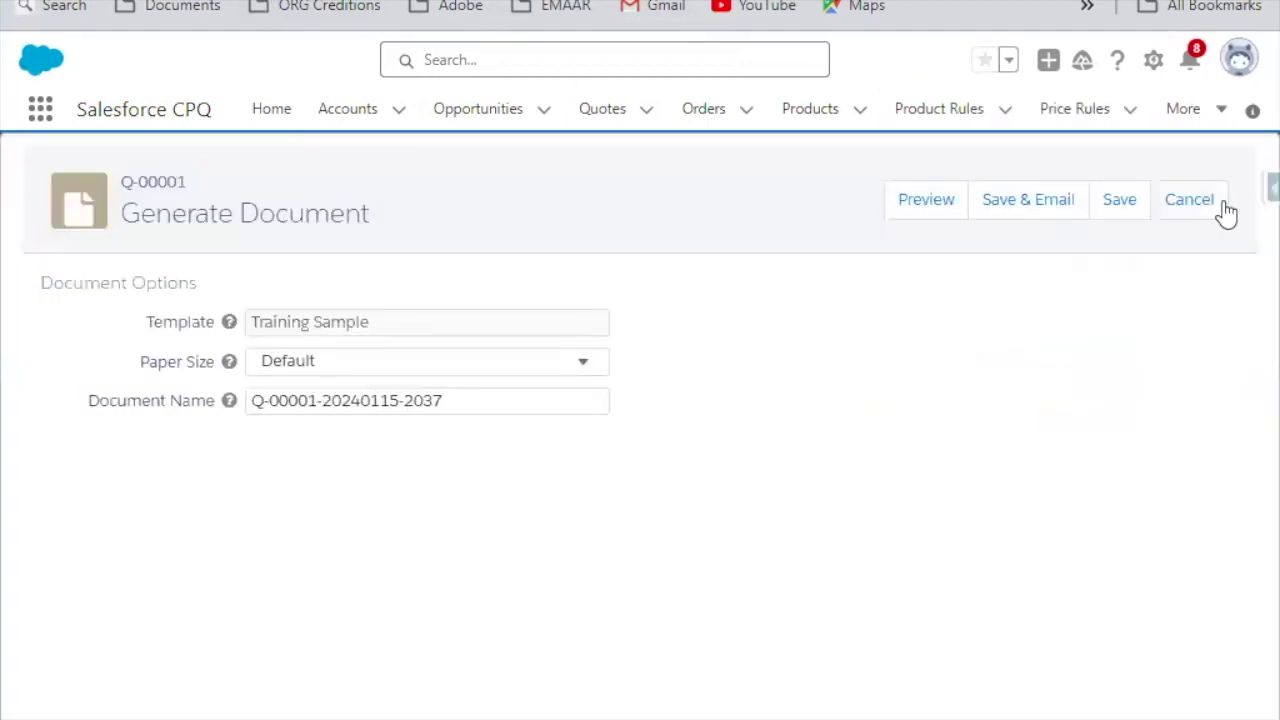
click(1190, 200)
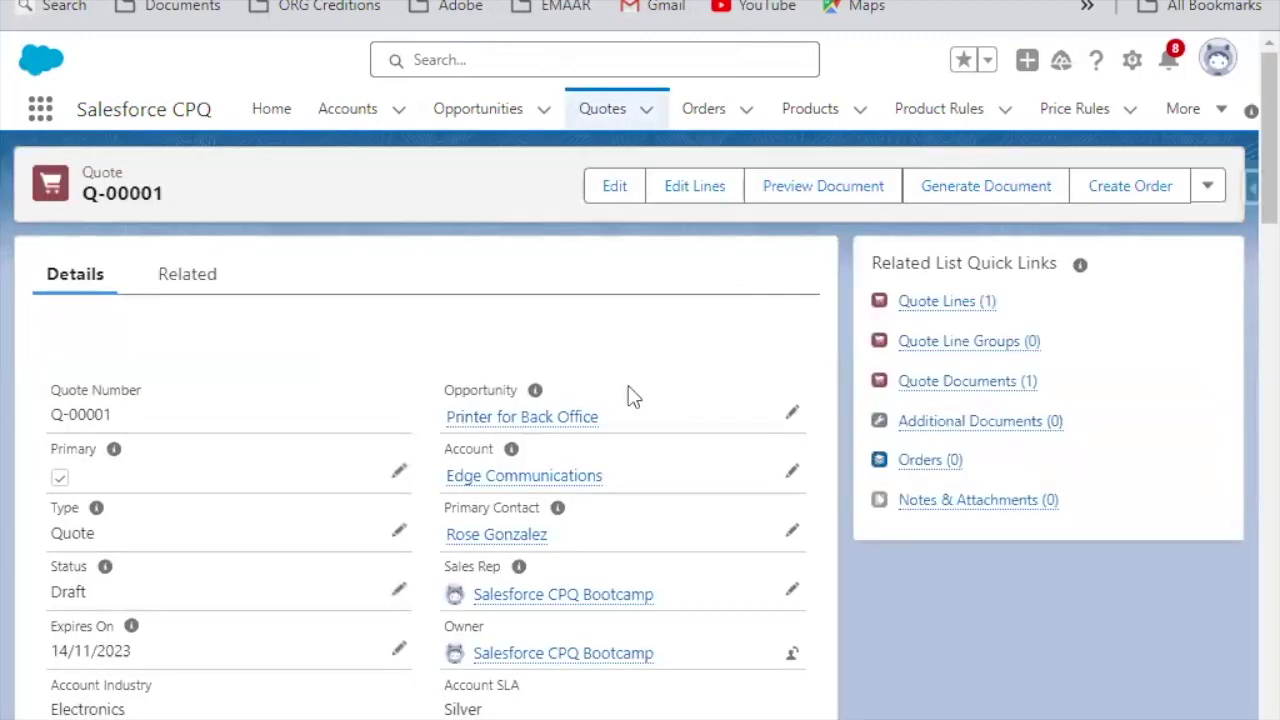
key(ctrl+f)
text(Water)
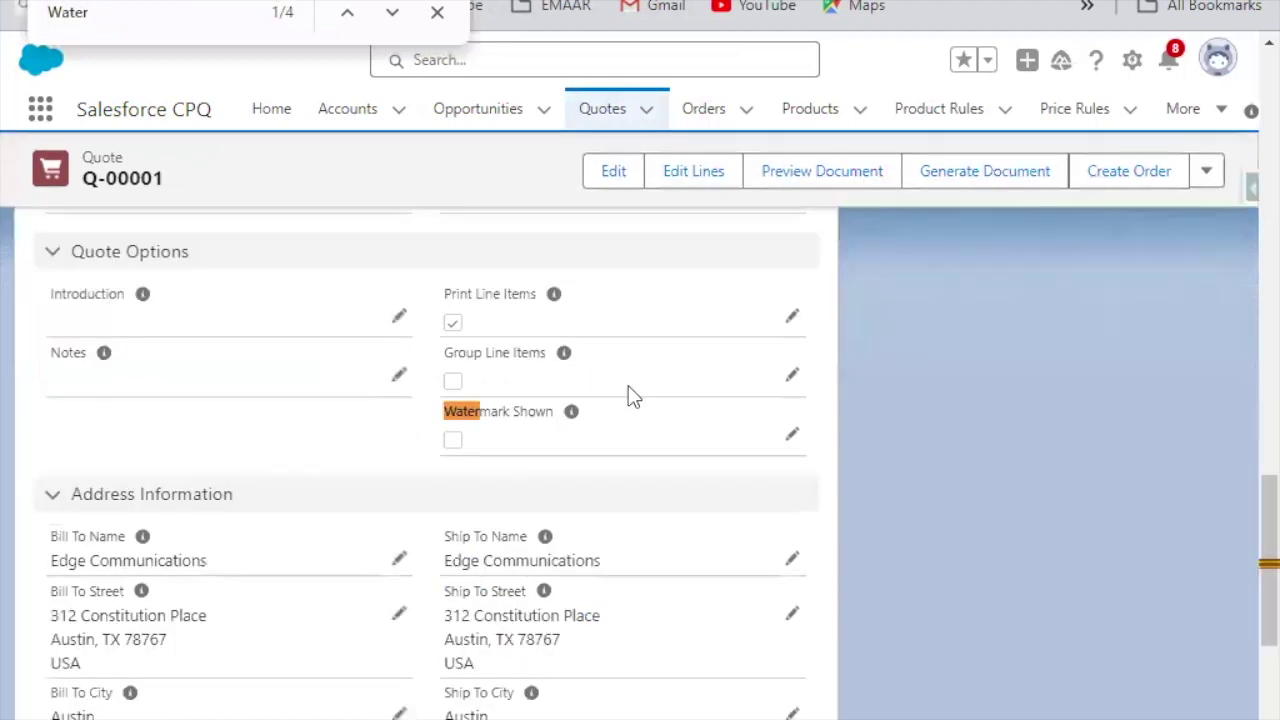
click(792, 433)
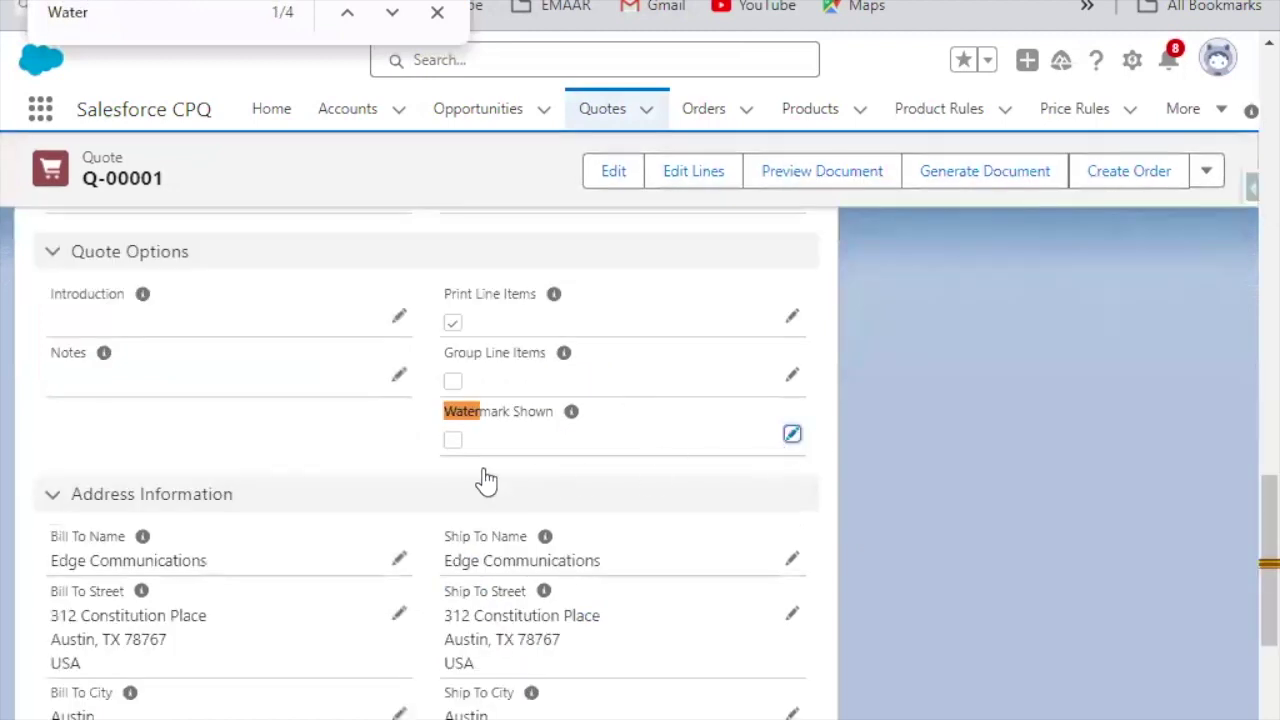
click(453, 424)
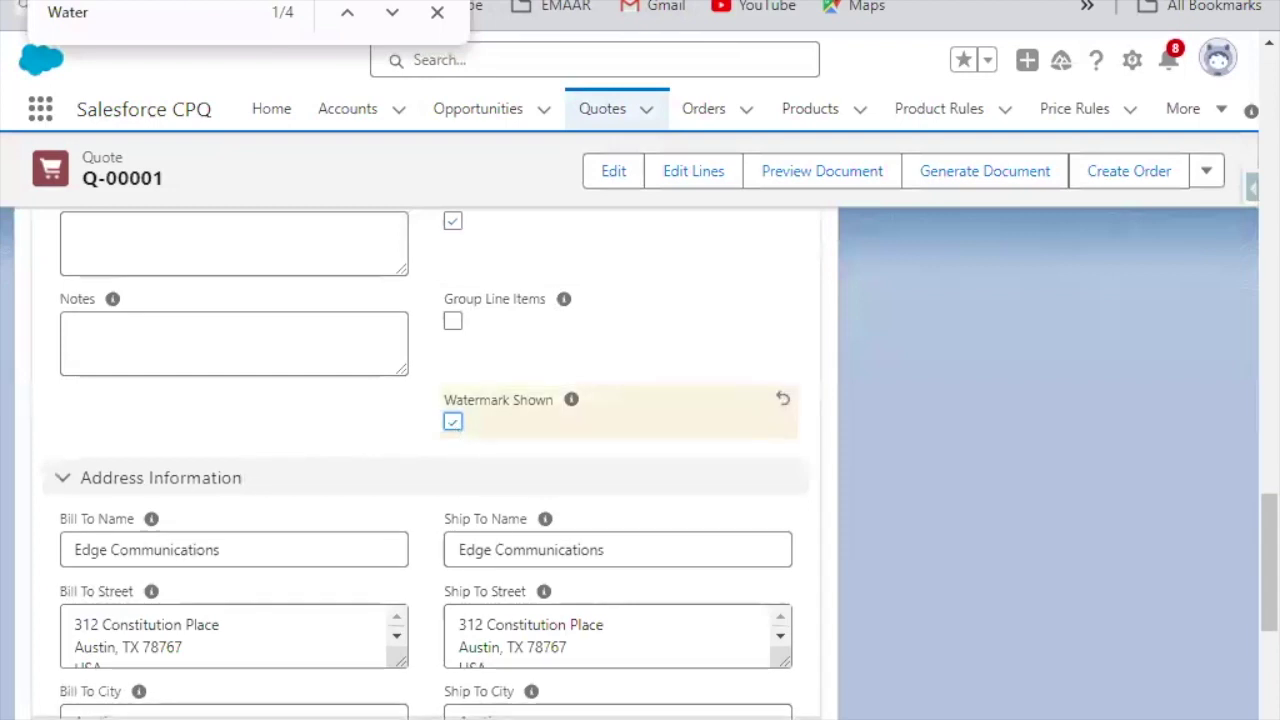
key(Return)
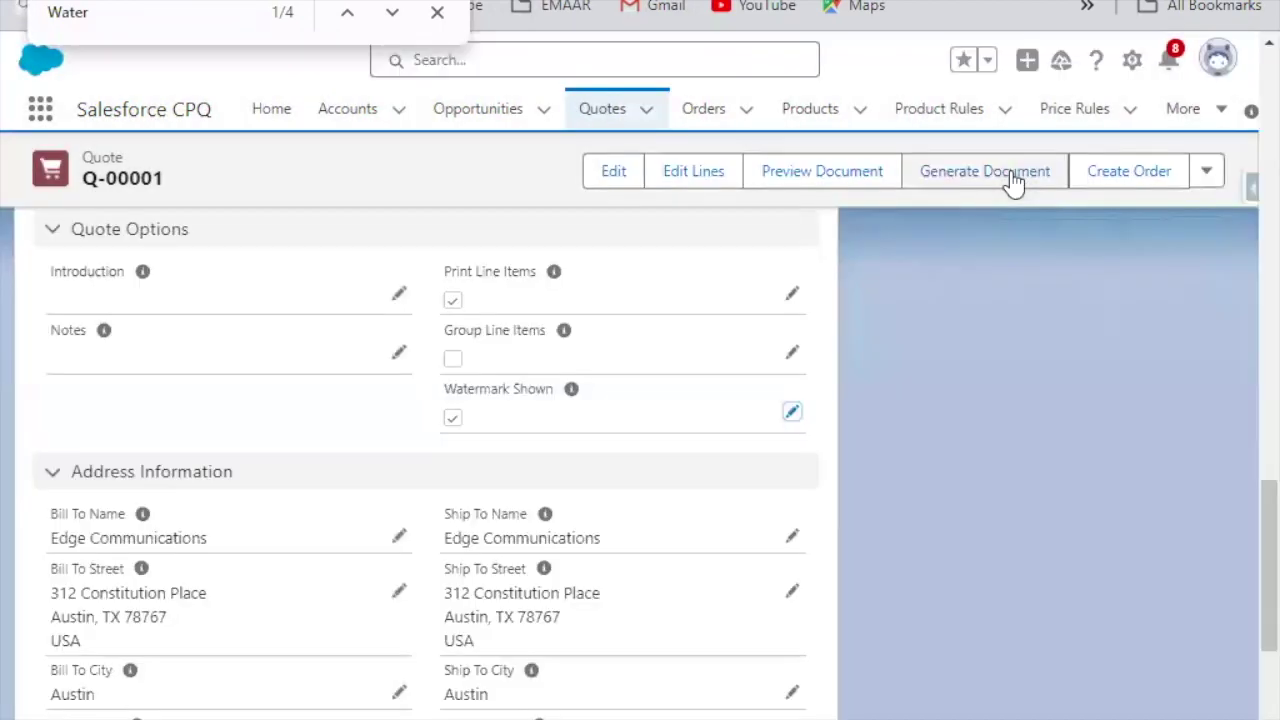
Try to preview the quote's generated document, reloading the page and retrying with the paper size set to Letter
click(1010, 176)
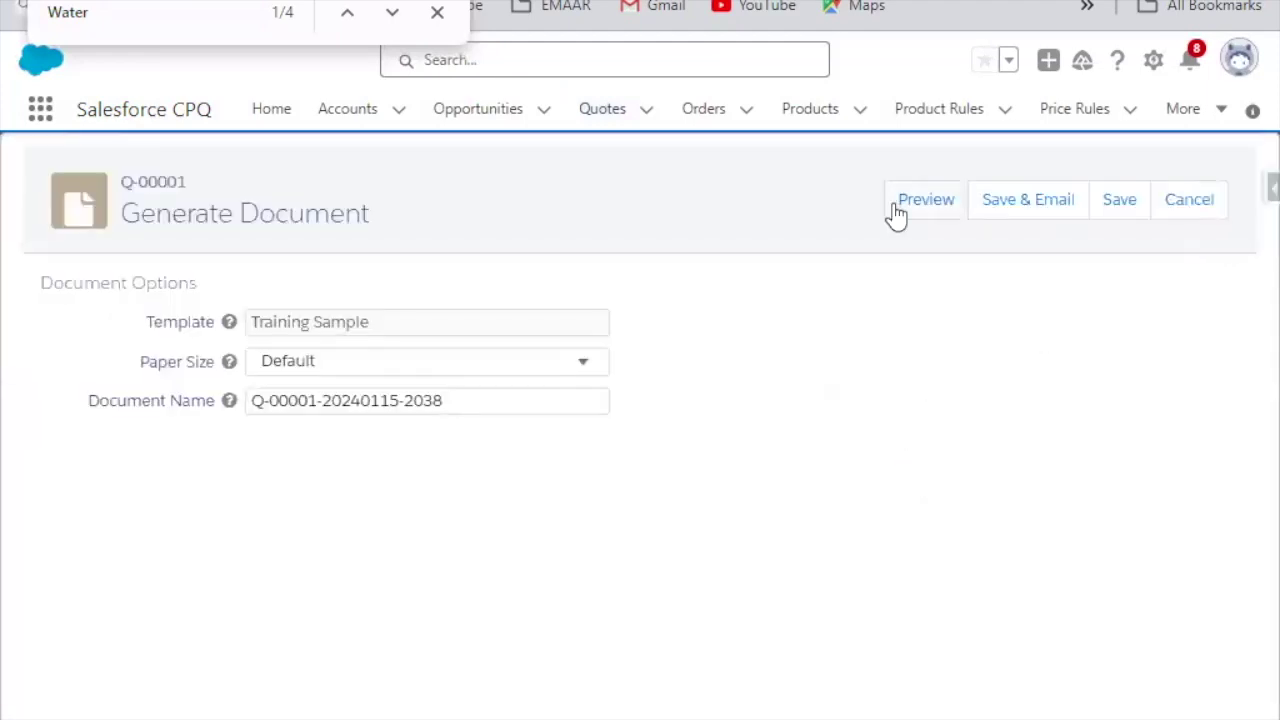
click(940, 205)
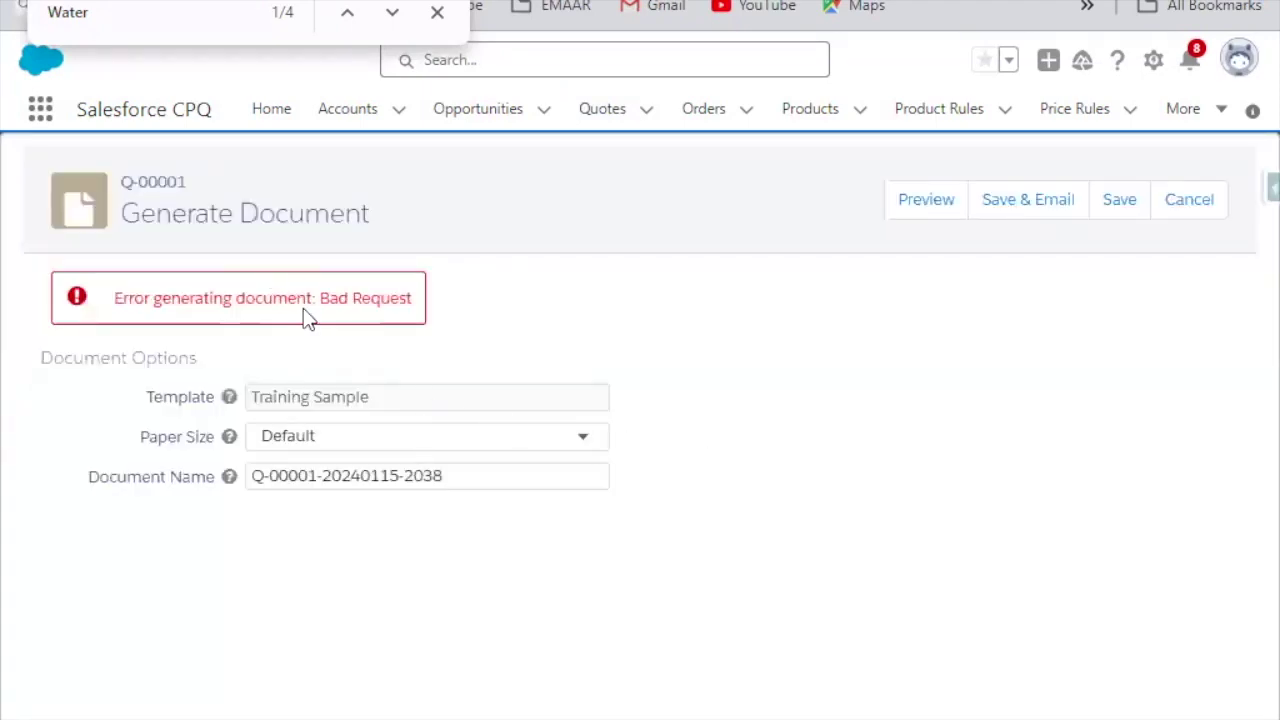
key(F5)
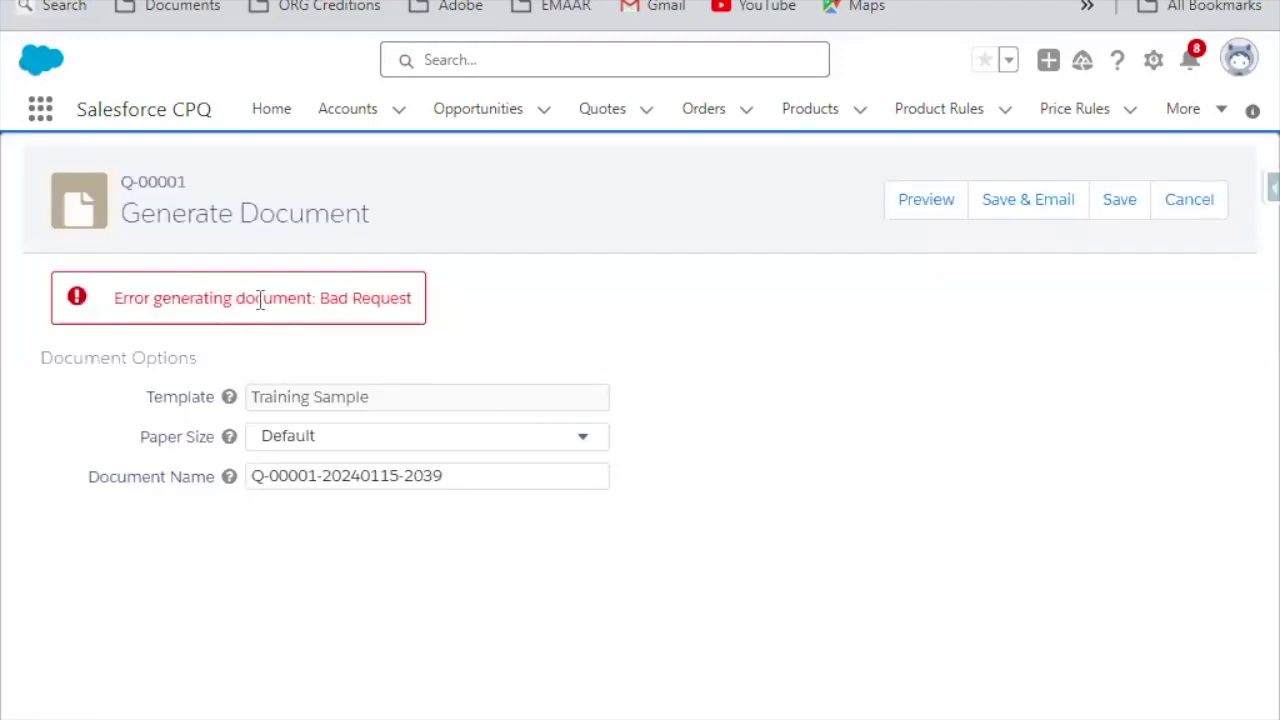
click(510, 441)
click(330, 487)
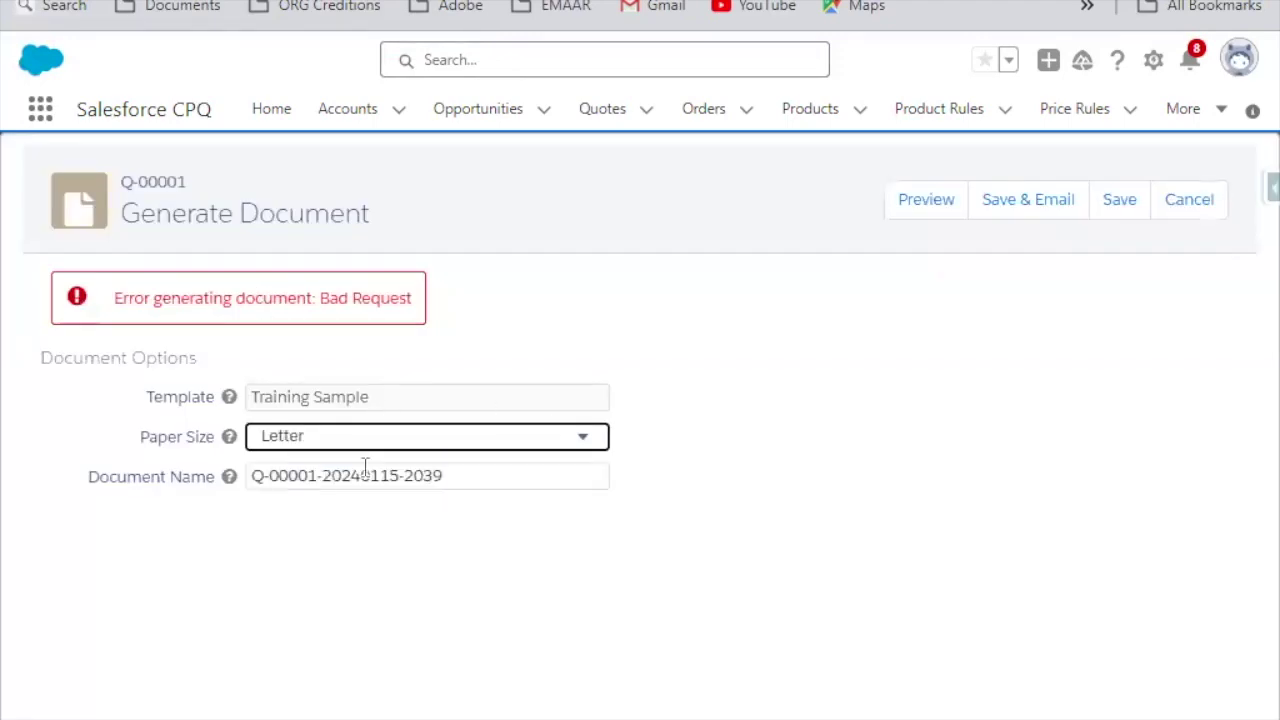
click(926, 202)
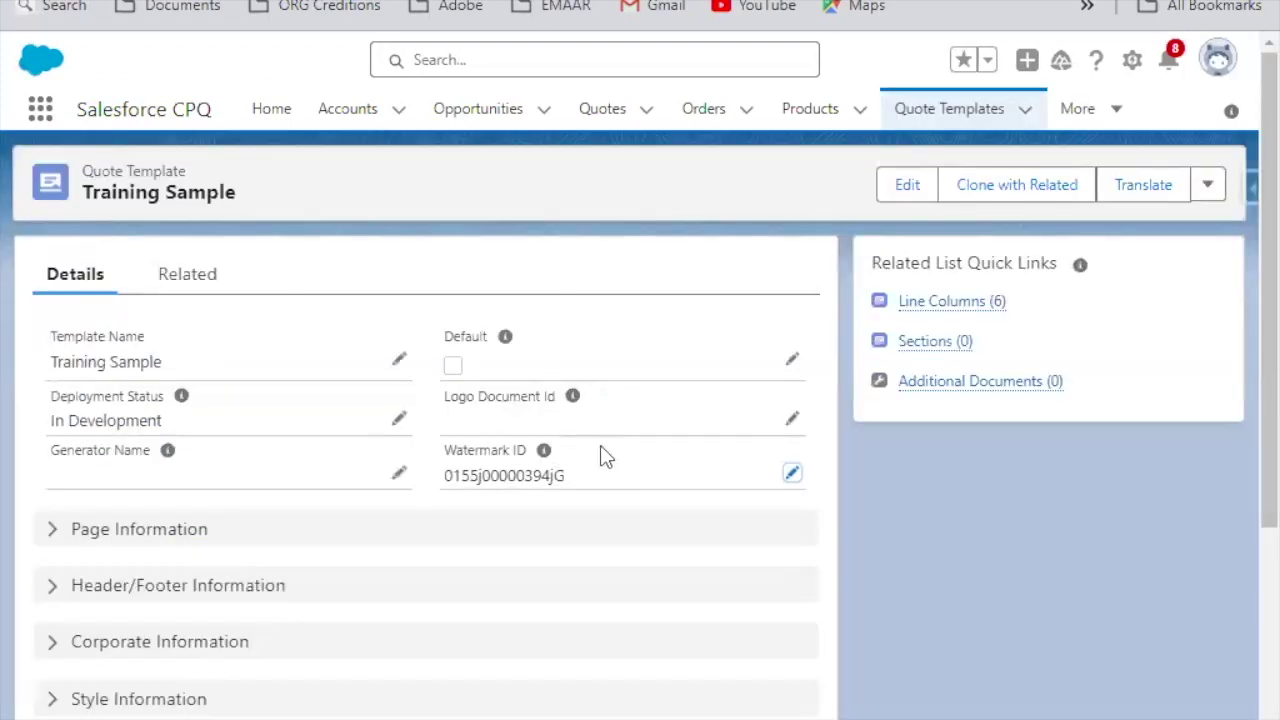
Set the Training Sample template's Logo Document Id to 0155j00000394jG and save it
click(792, 418)
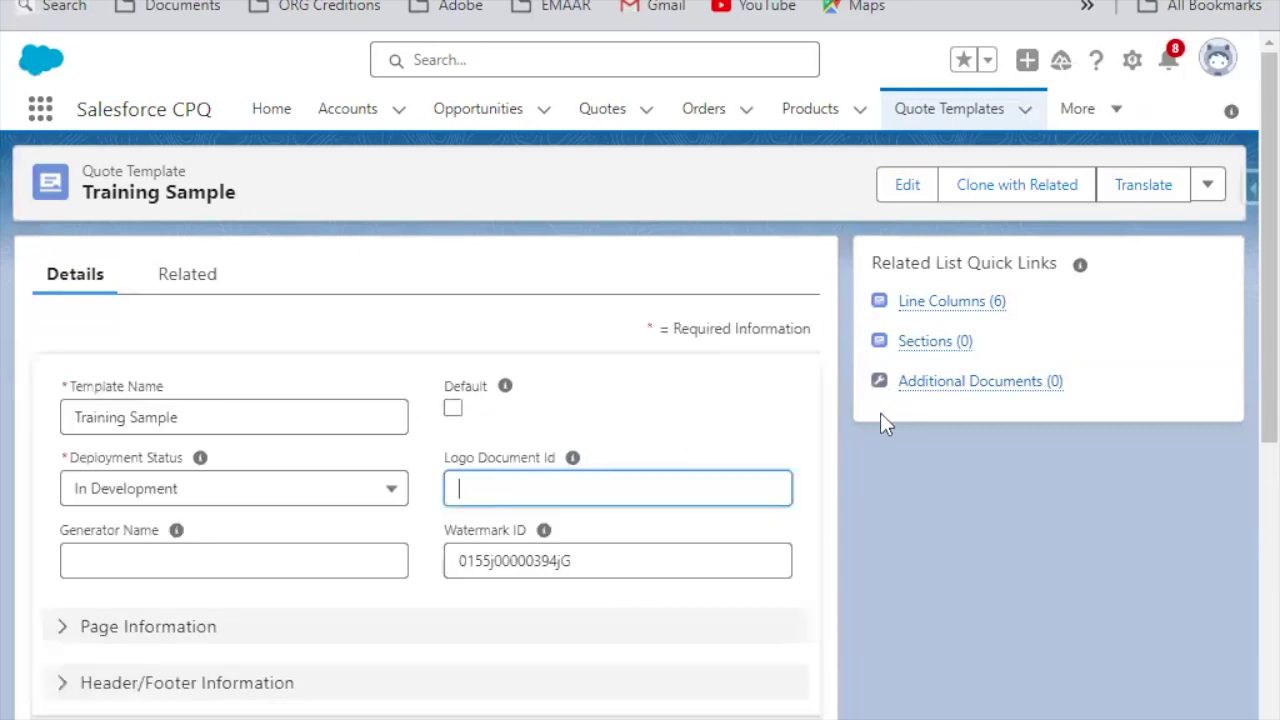
text(0155j00000394jG)
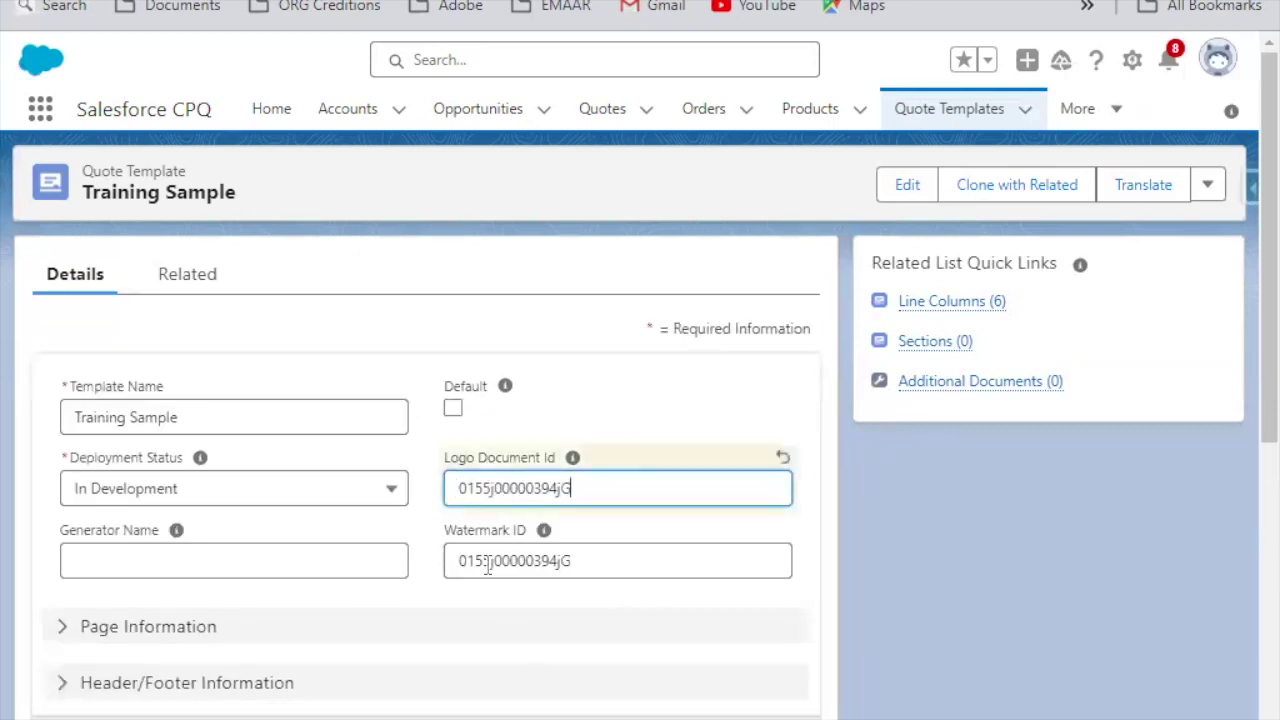
click(490, 716)
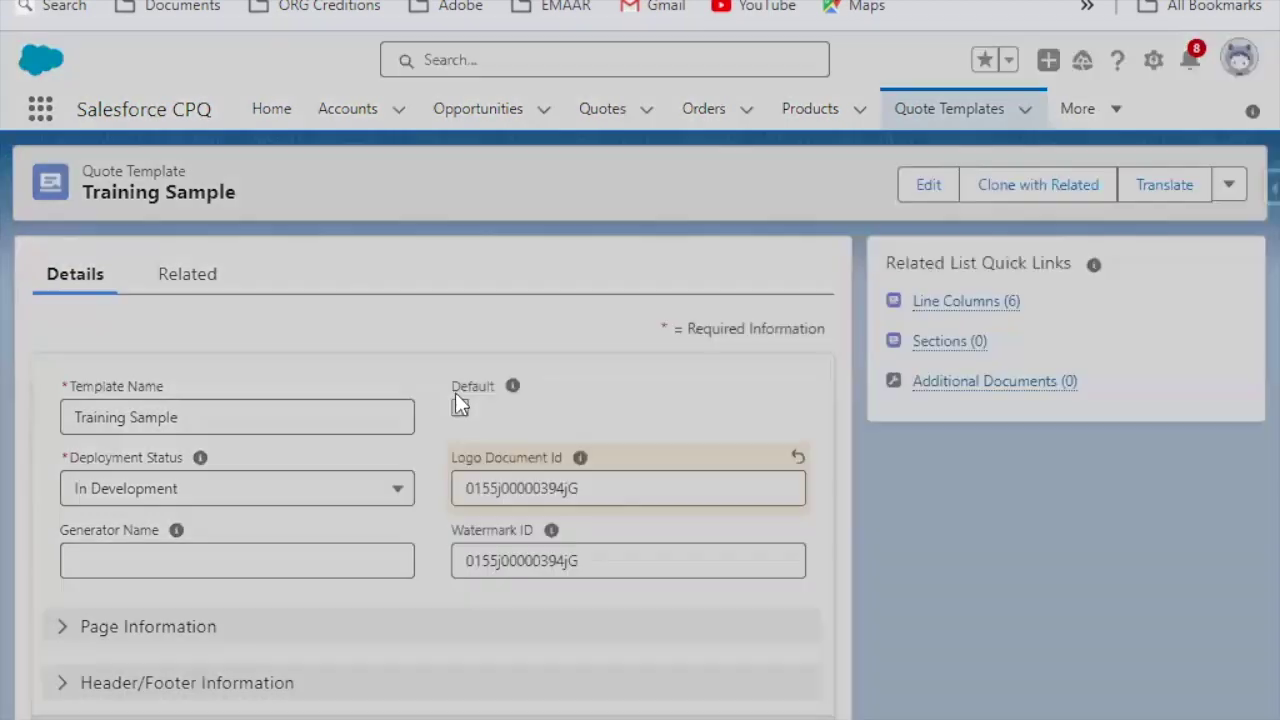
Clear the Training Sample template's Watermark ID and save the record
click(792, 474)
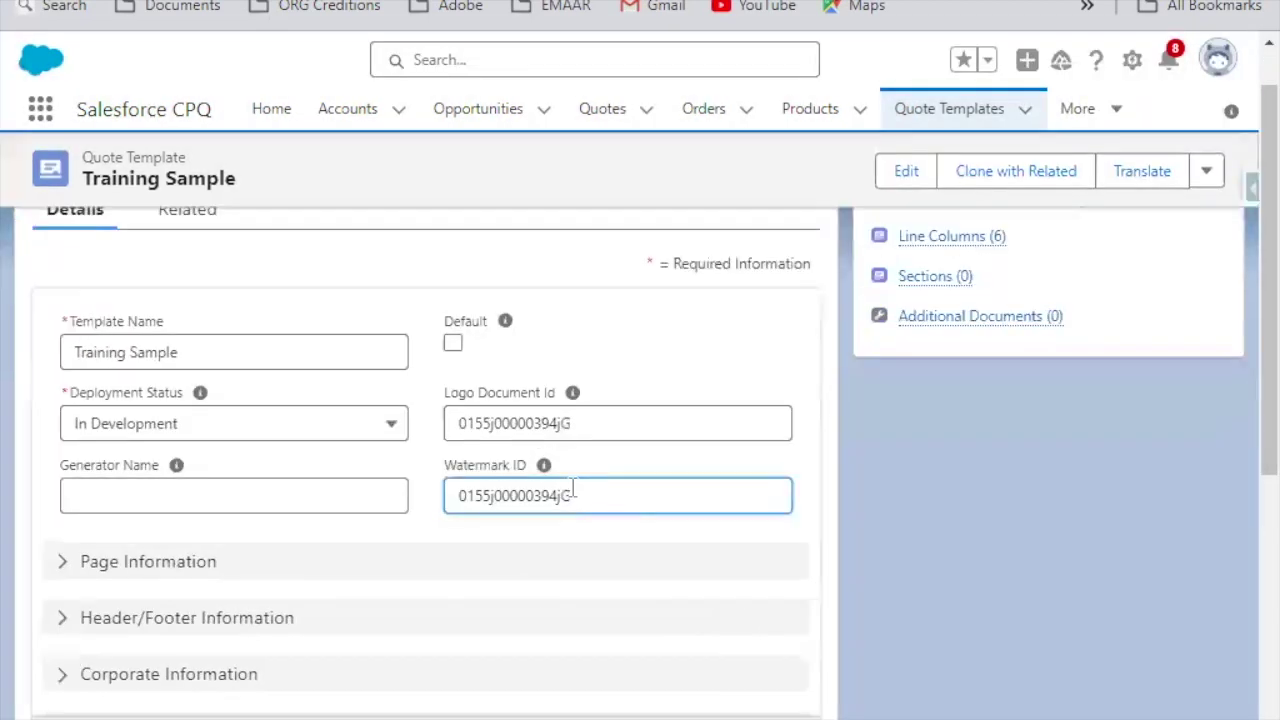
drag(585, 496, 193, 485)
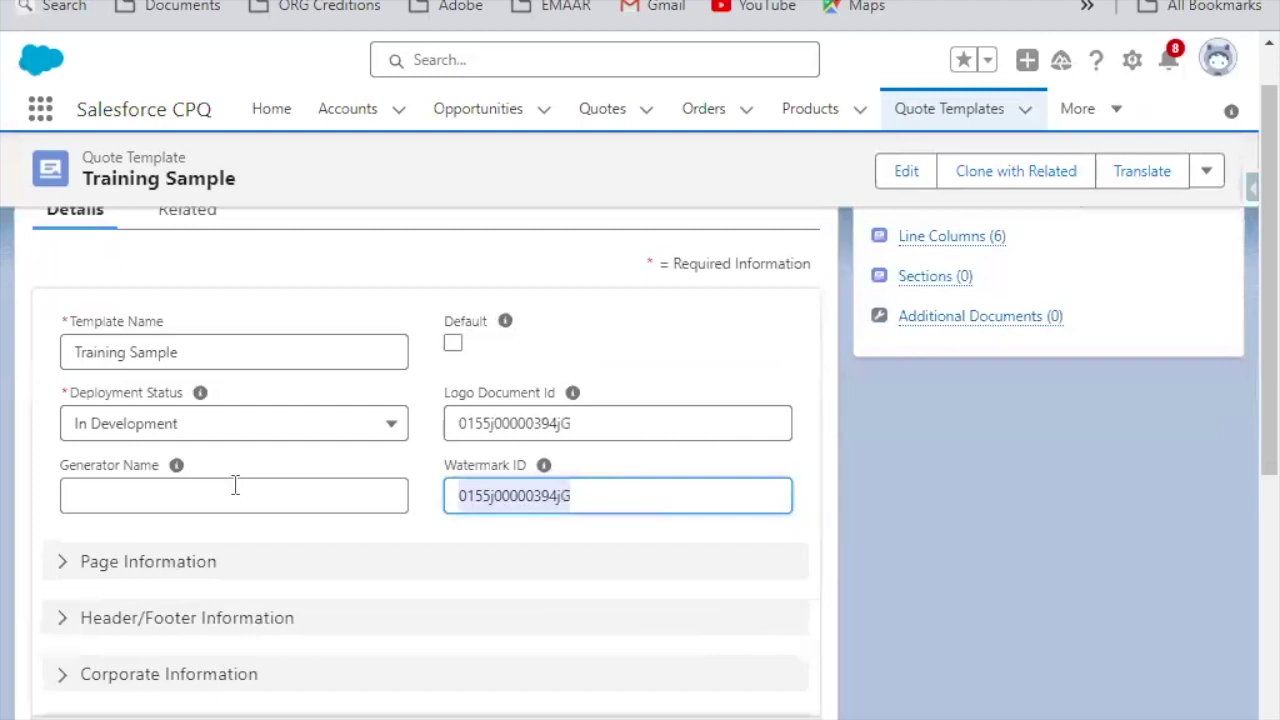
key(BackSpace)
key(Return)
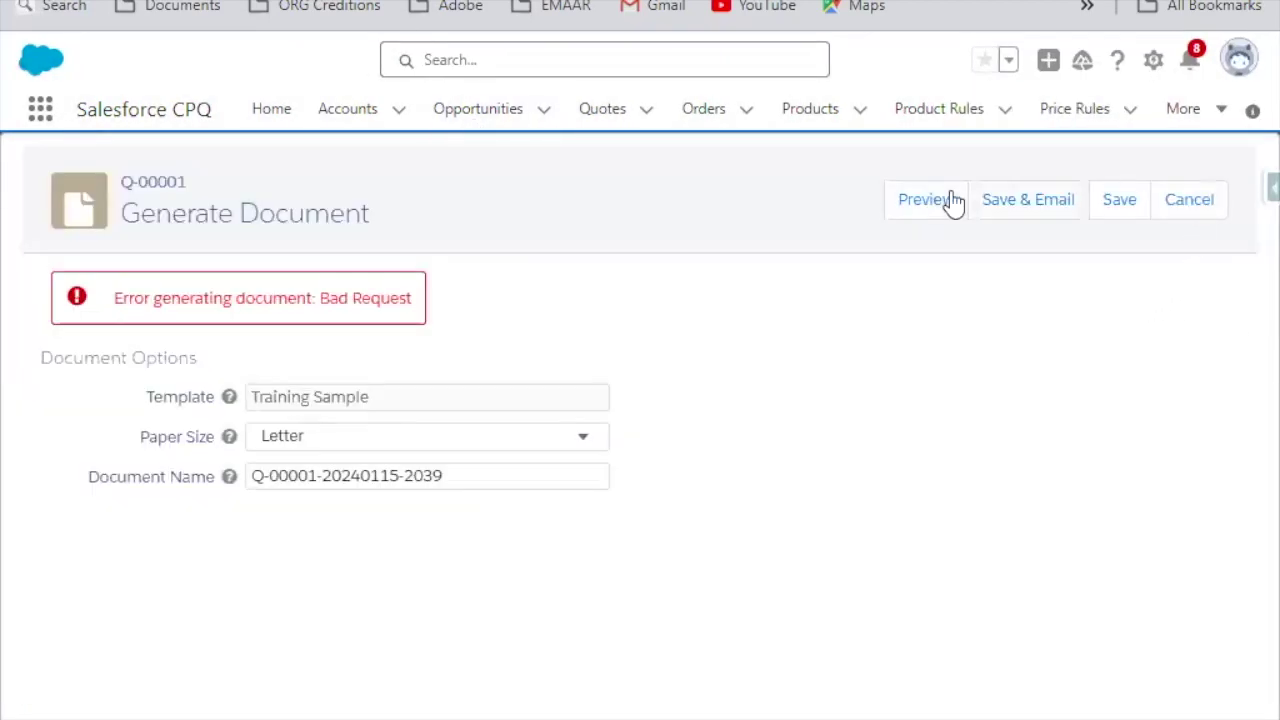
Cancel the document generation and try to preview the document directly from the quote
click(1189, 203)
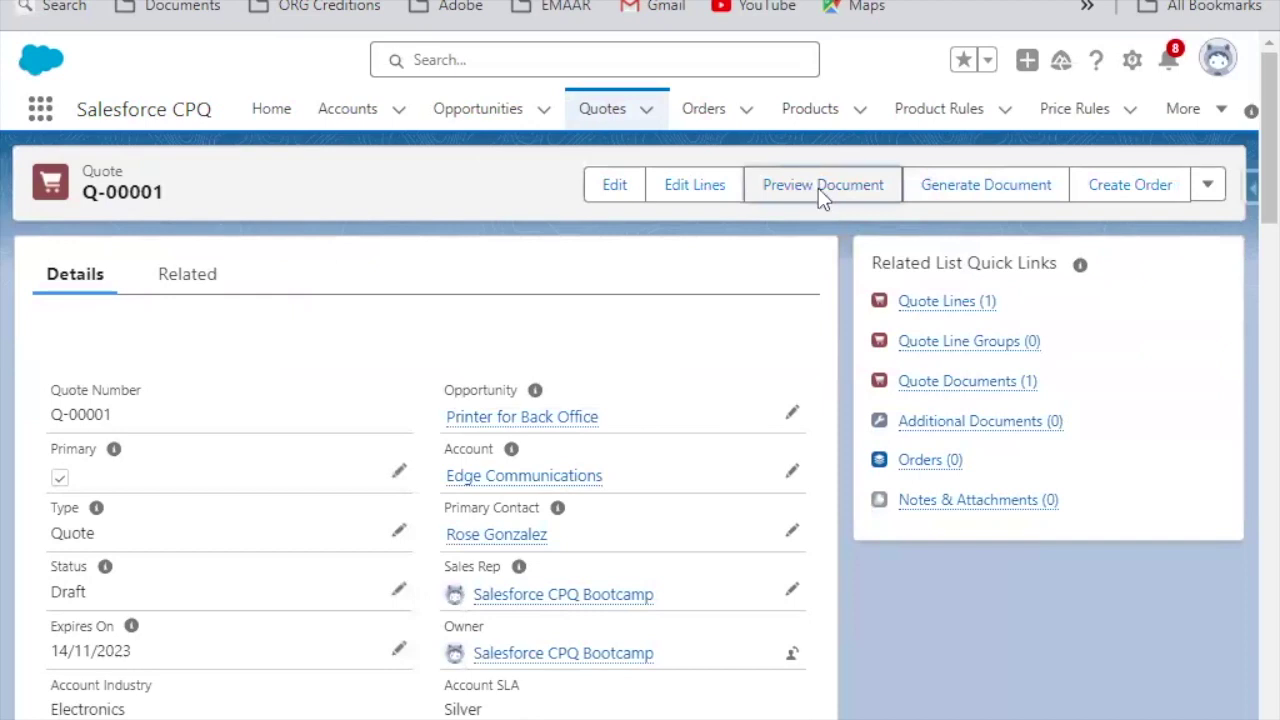
click(818, 188)
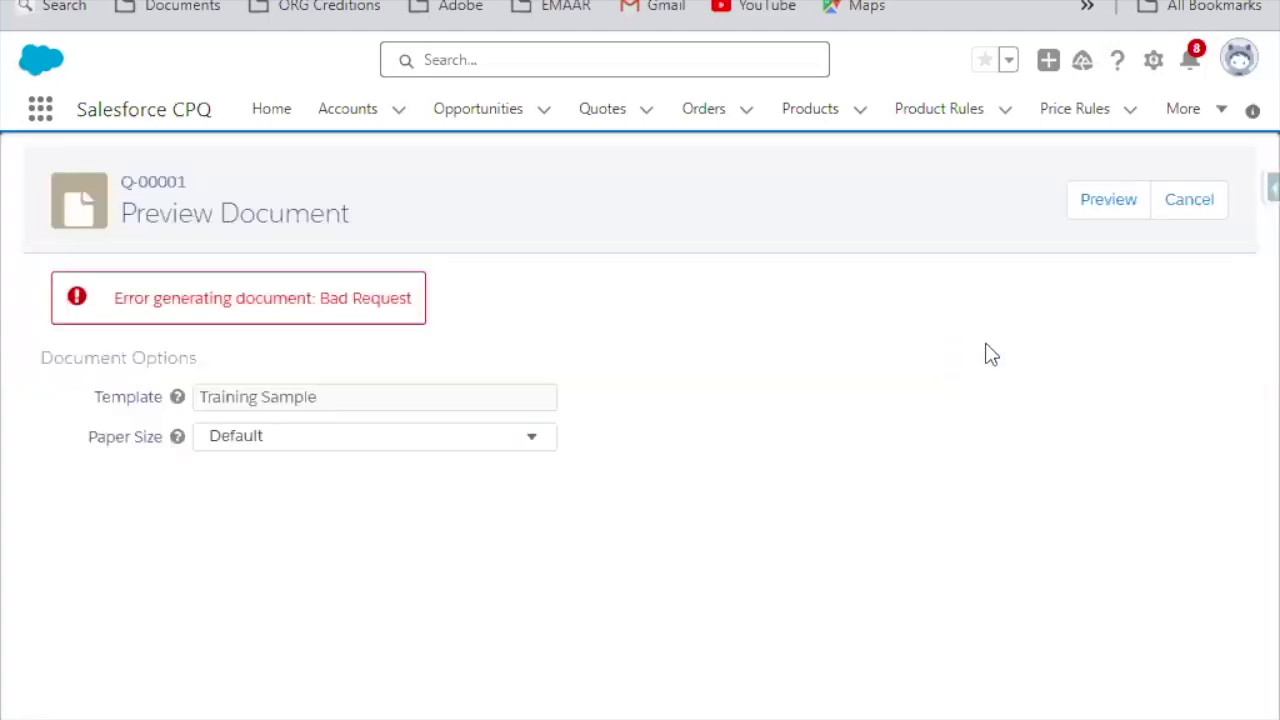
click(1110, 200)
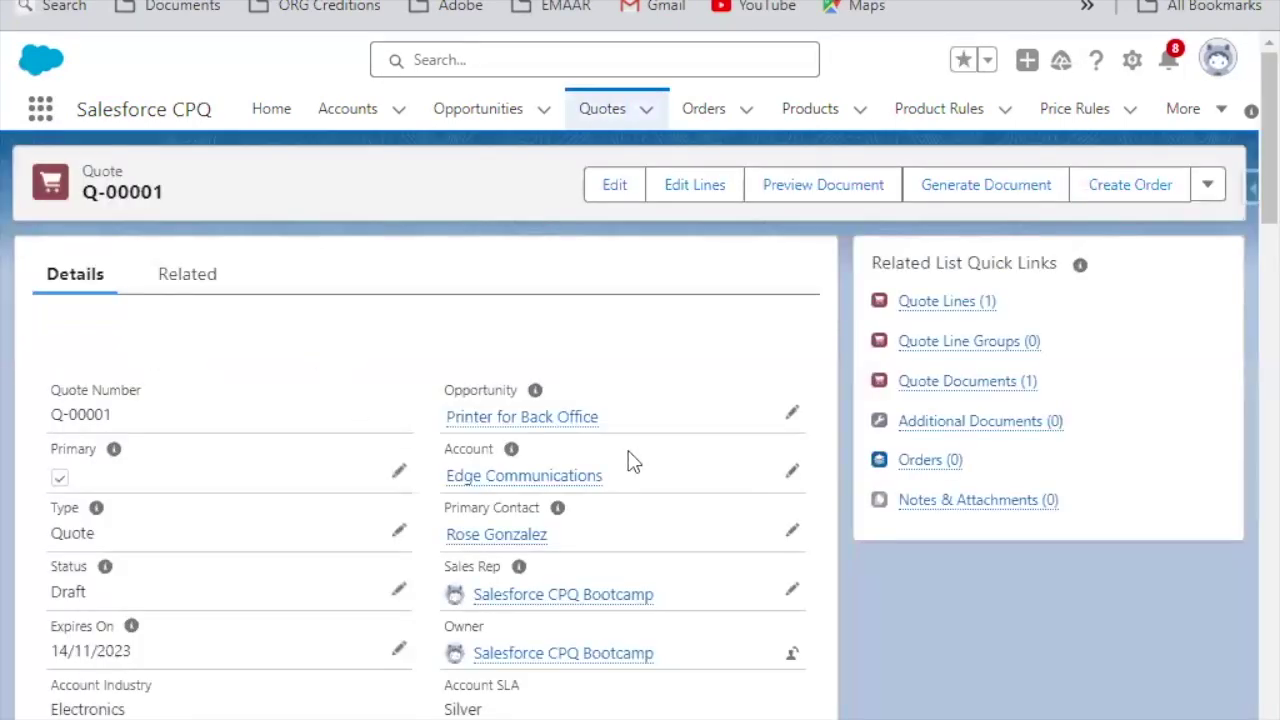
Turn off Watermark Shown in the quote's Quote Options and try previewing the document again
scroll(663, 443, down, 5)
scroll(663, 443, up, 1)
scroll(663, 453, up, 3)
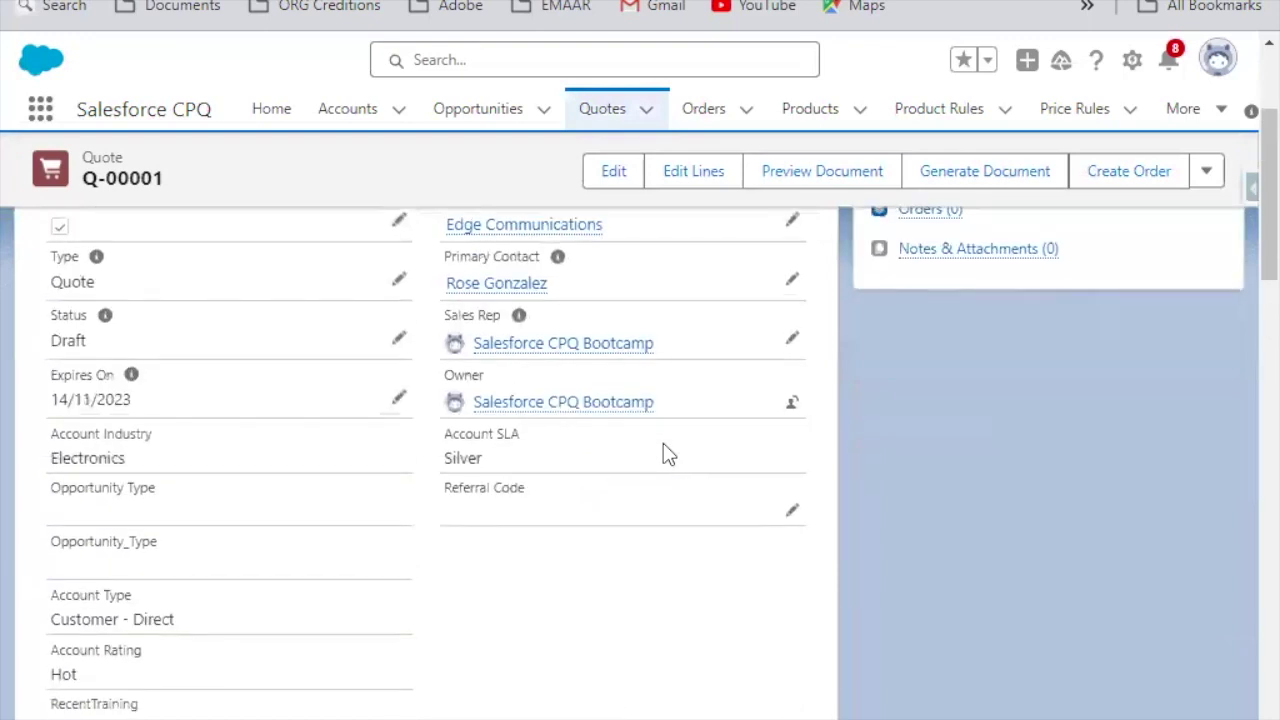
scroll(663, 451, down, 10)
scroll(620, 474, down, 6)
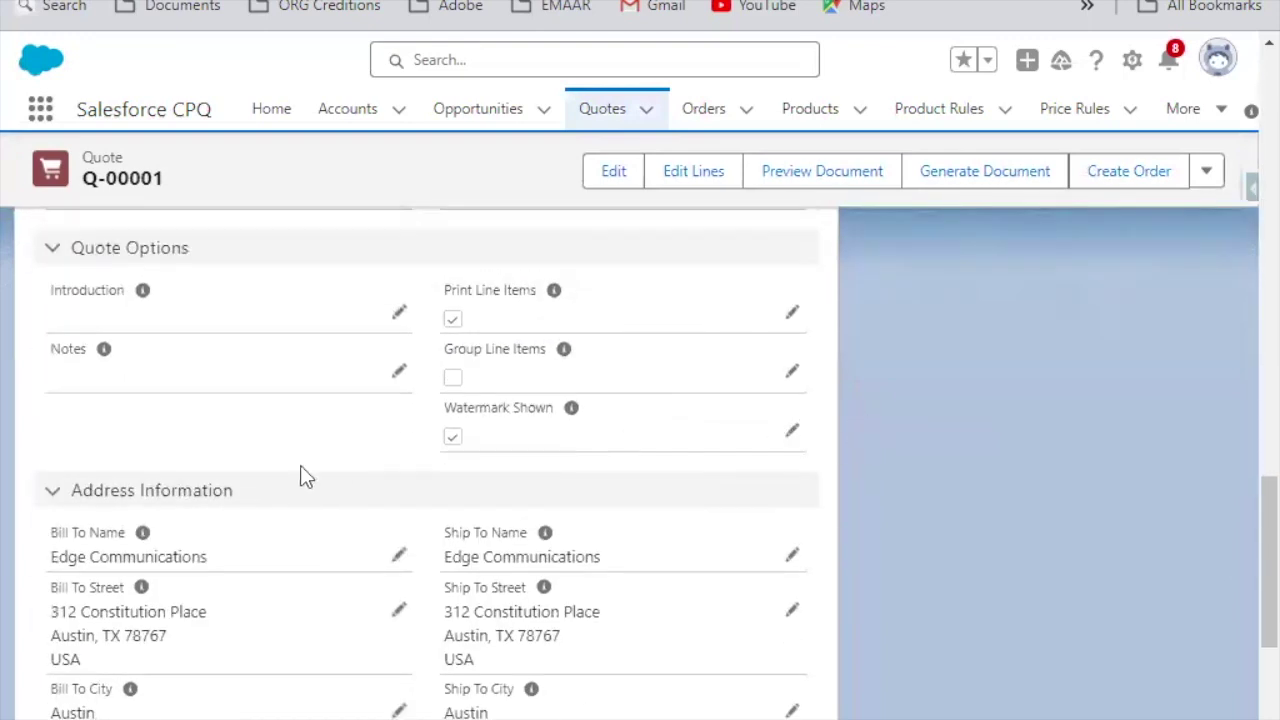
click(792, 430)
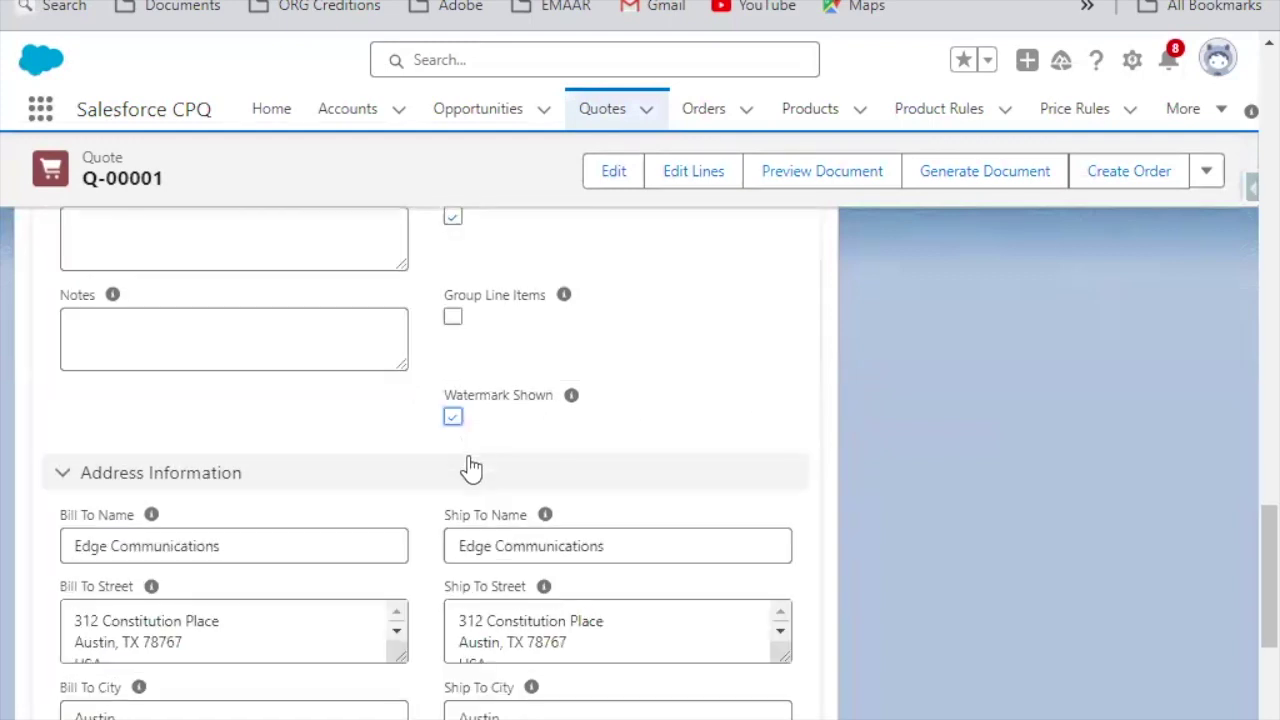
click(453, 417)
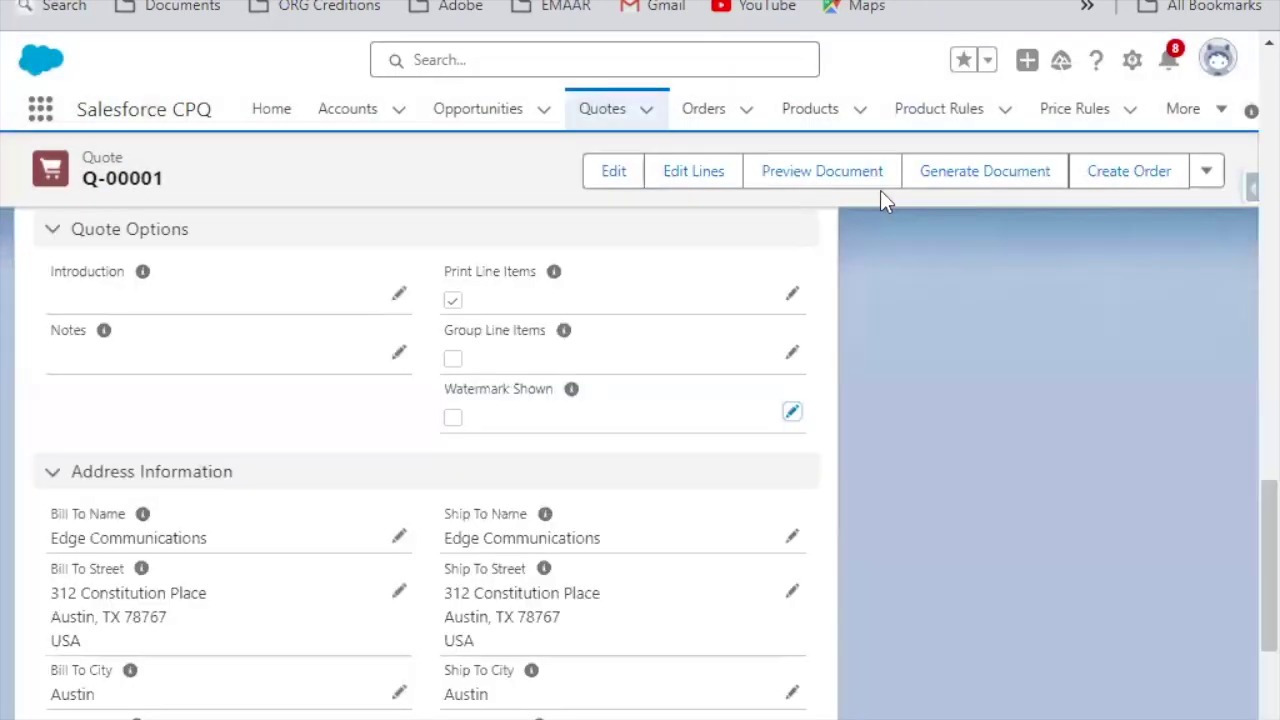
click(850, 186)
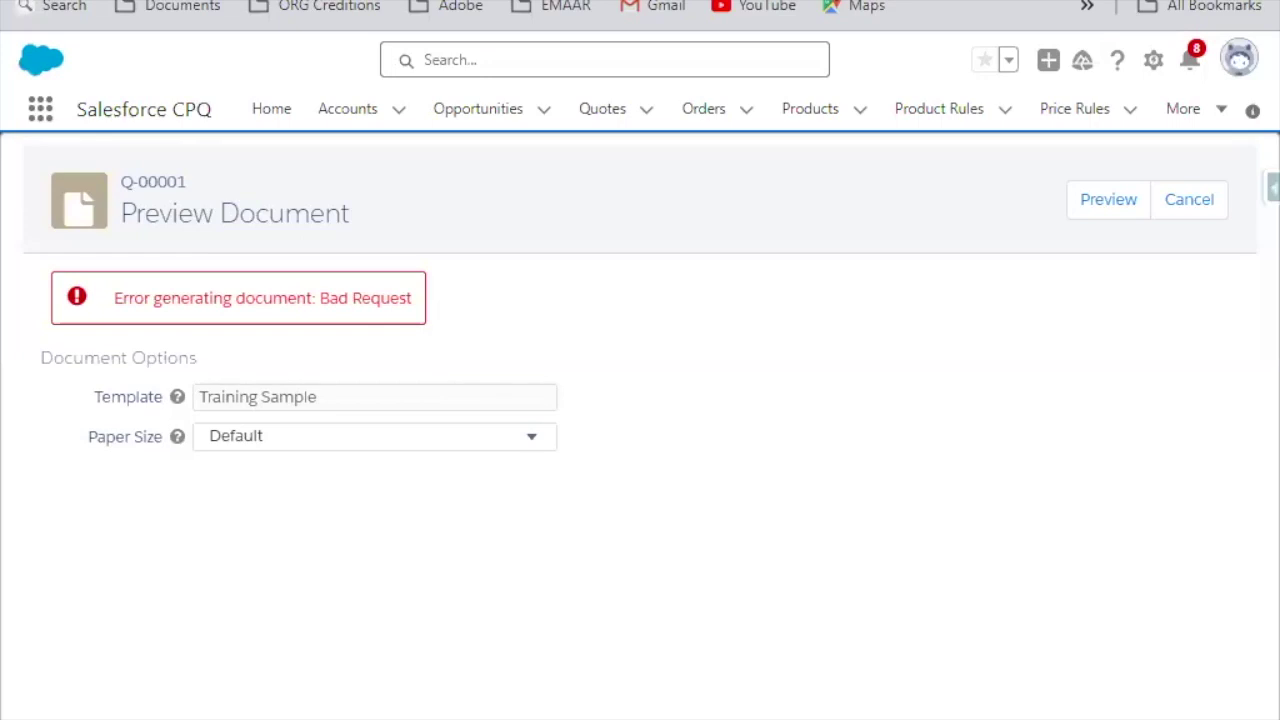
click(610, 108)
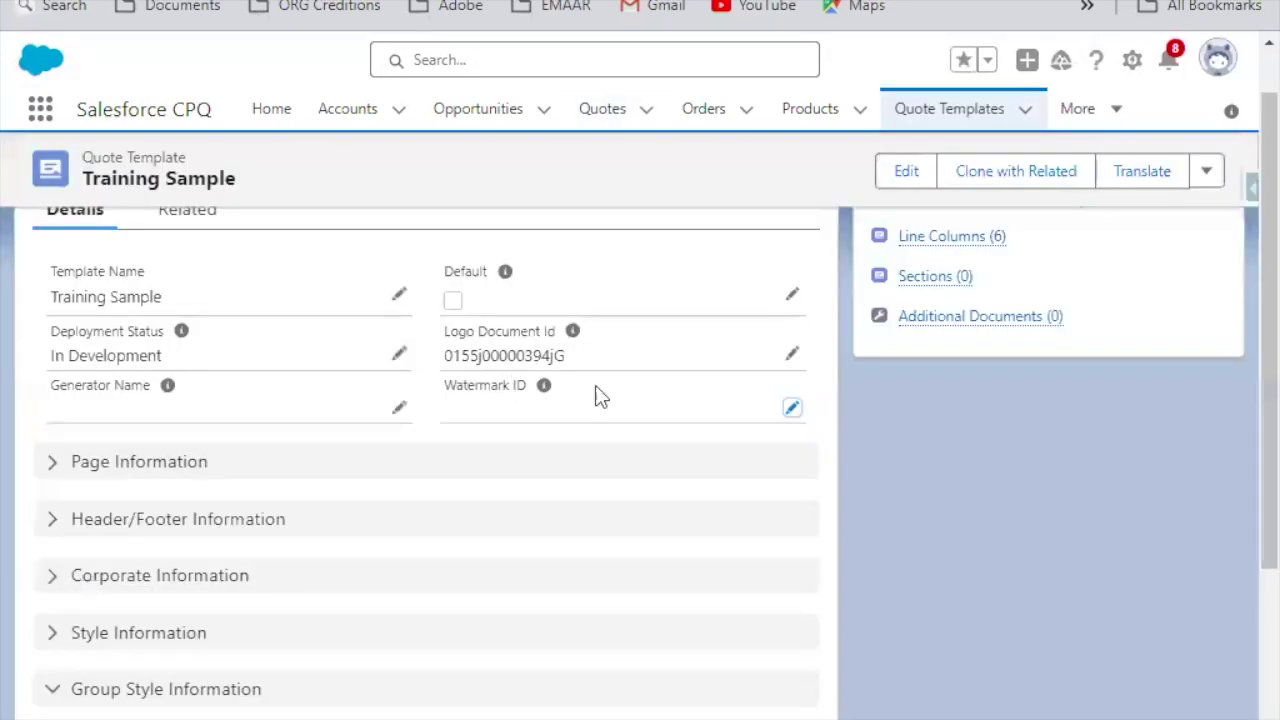
Copy the Training Sample template's Logo Document Id, clear the field, and save the record
click(792, 357)
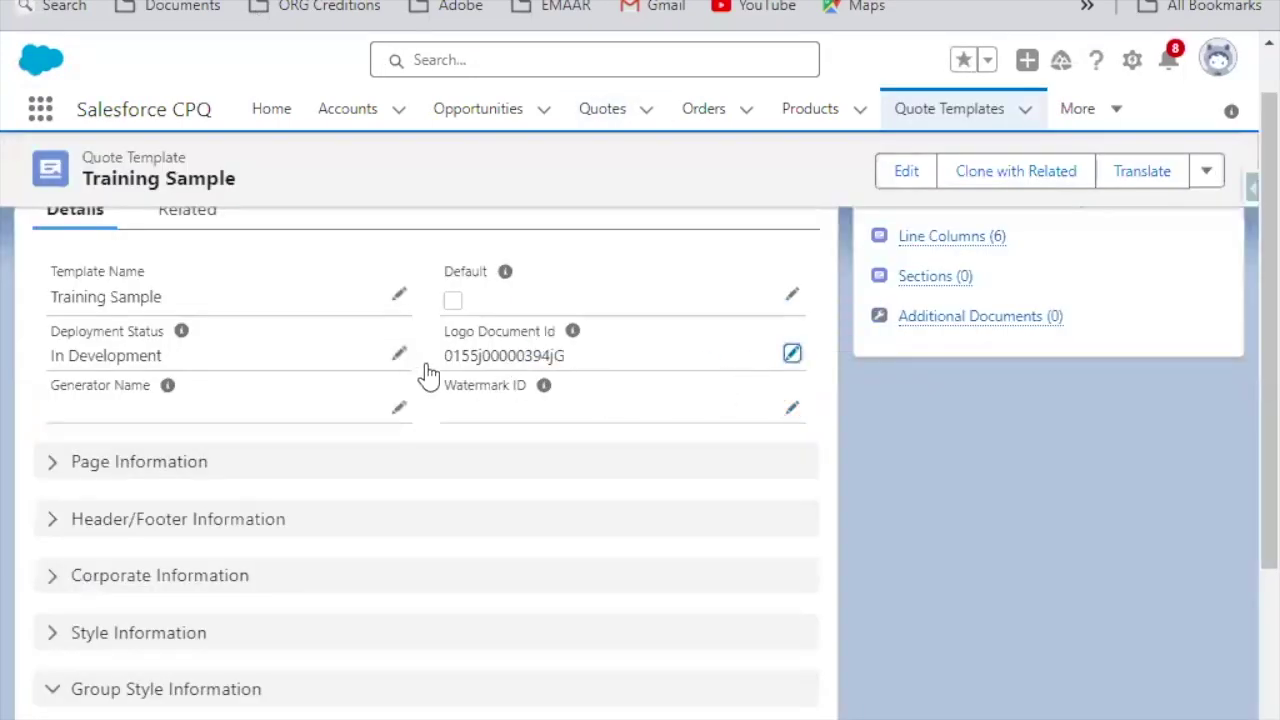
drag(580, 430, 408, 434)
key(ctrl+c)
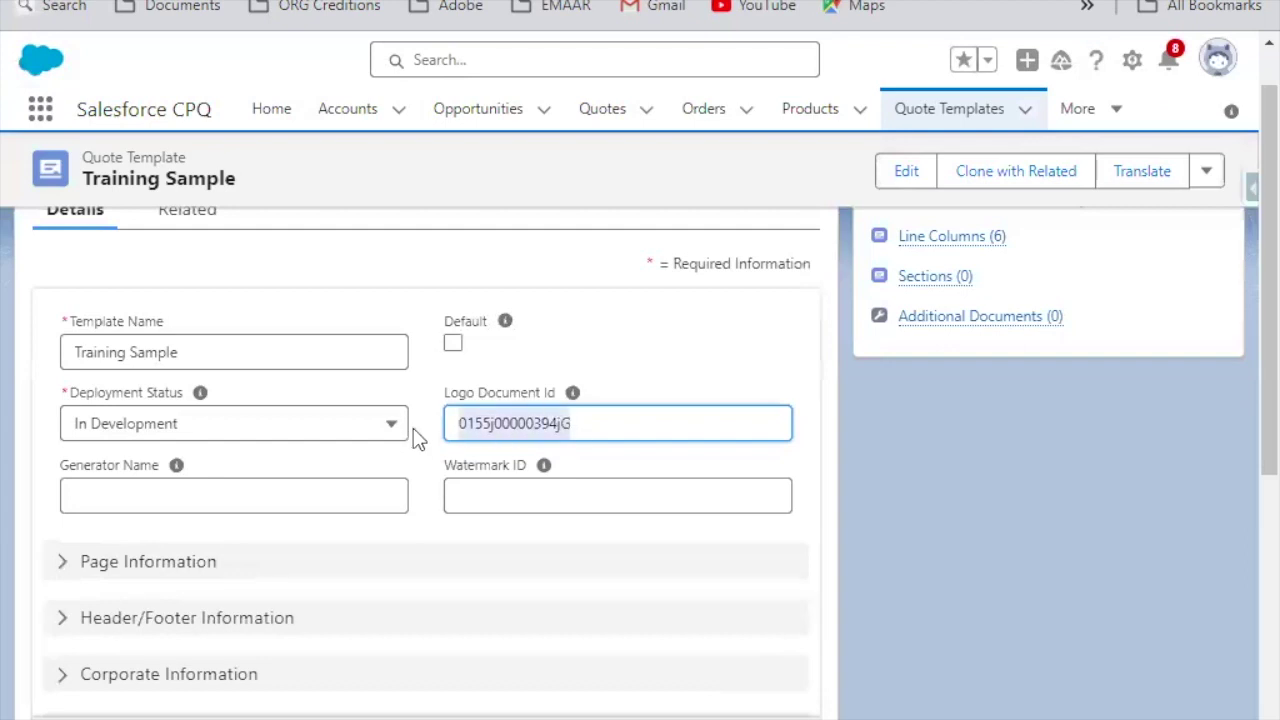
key(BackSpace)
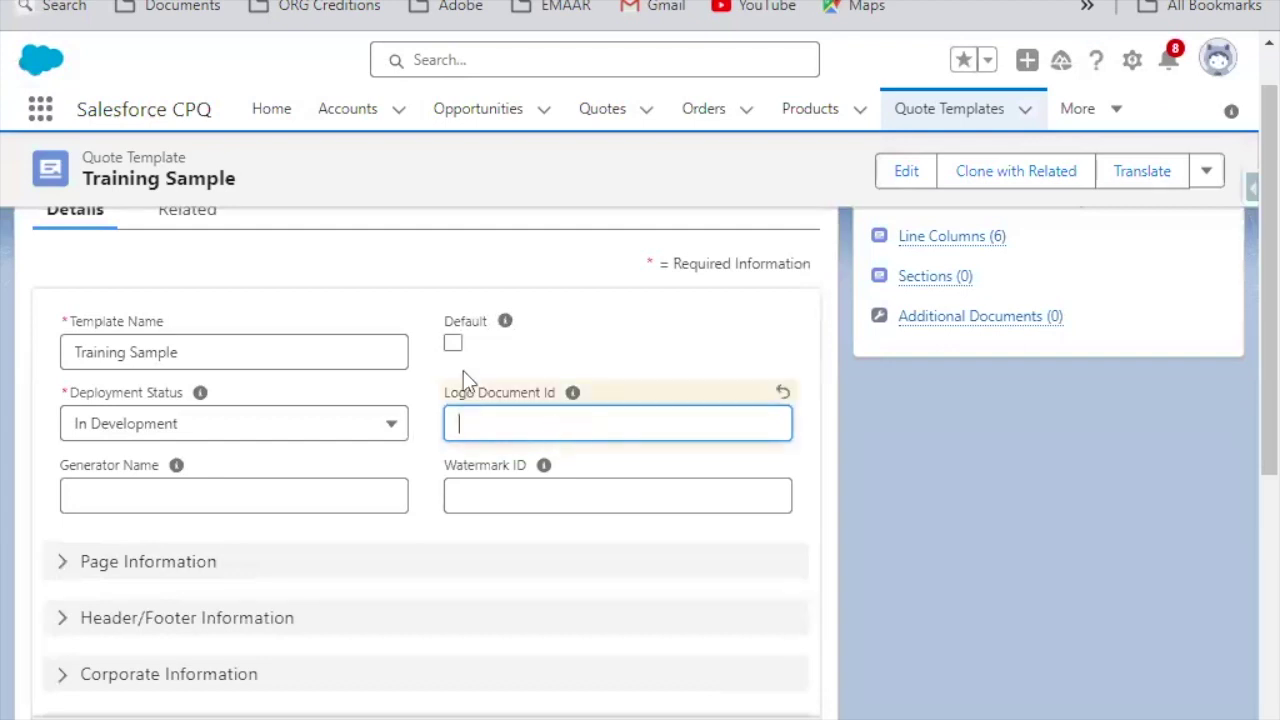
key(Return)
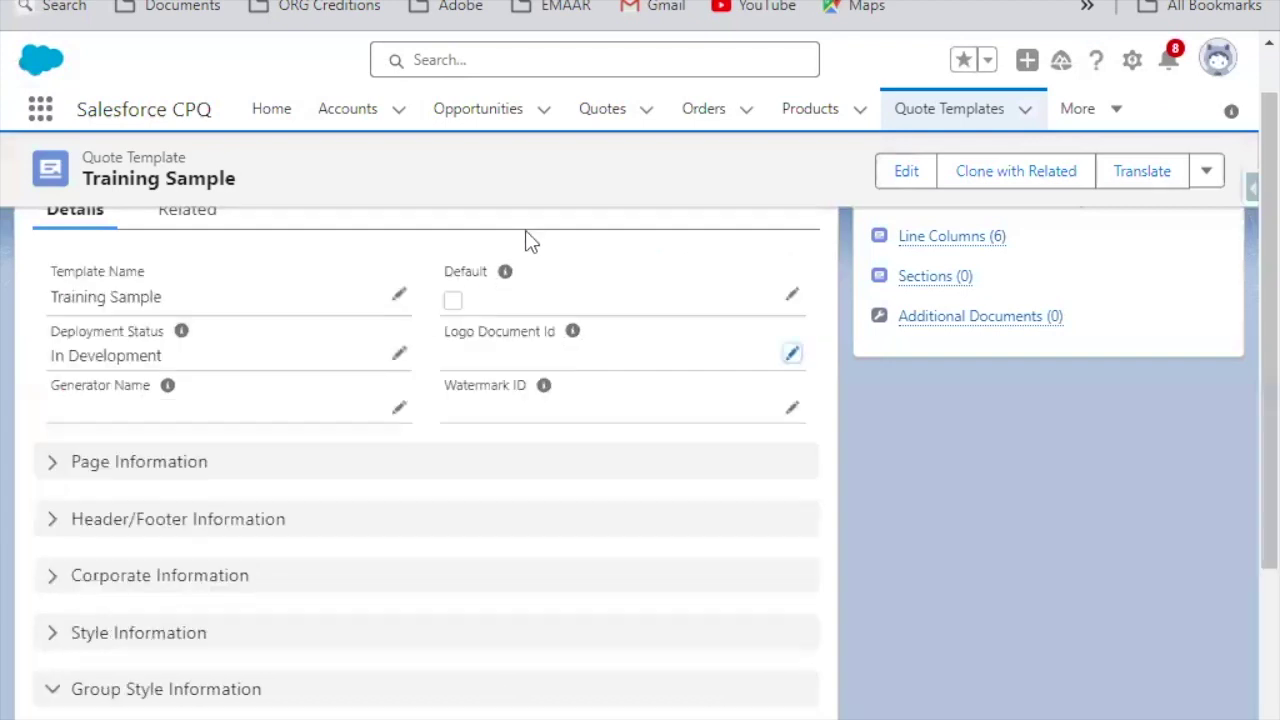
Preview the quote document without a logo, review its company details and terms, and close the preview
key(alt+Left)
click(804, 196)
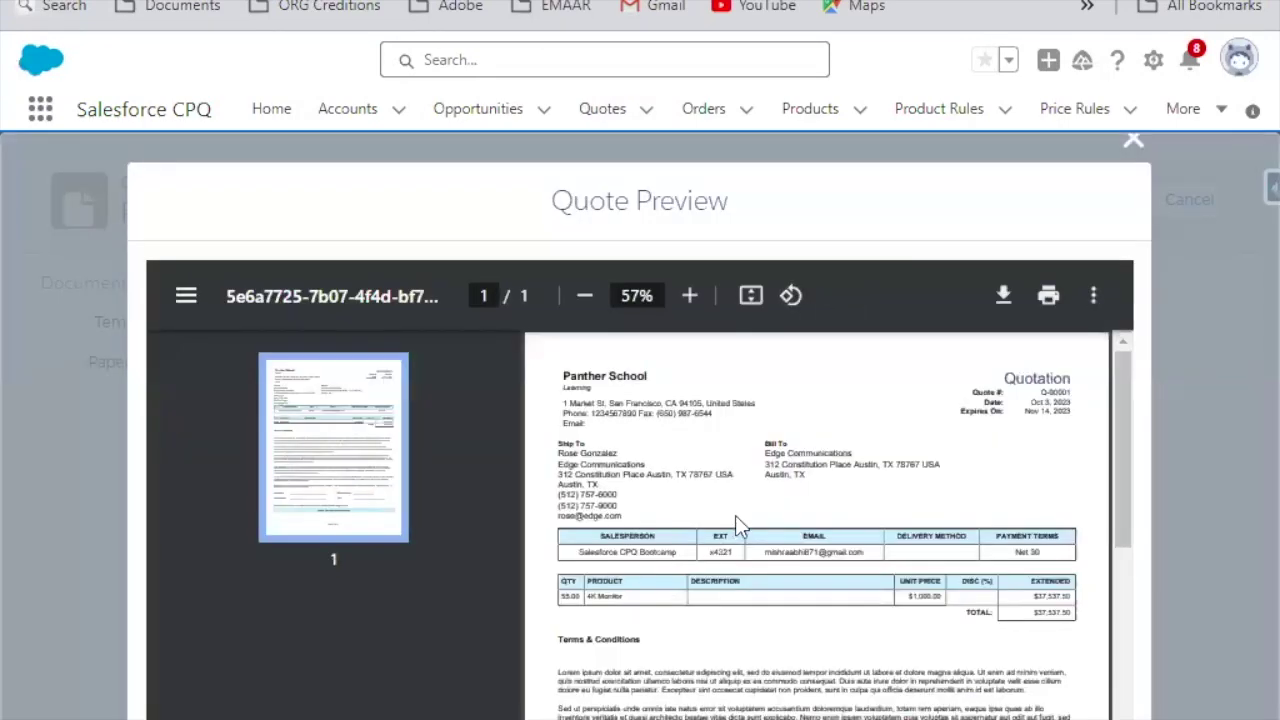
triple_click(620, 376)
double_click(577, 388)
scroll(823, 420, down, 1)
scroll(823, 420, down, 5)
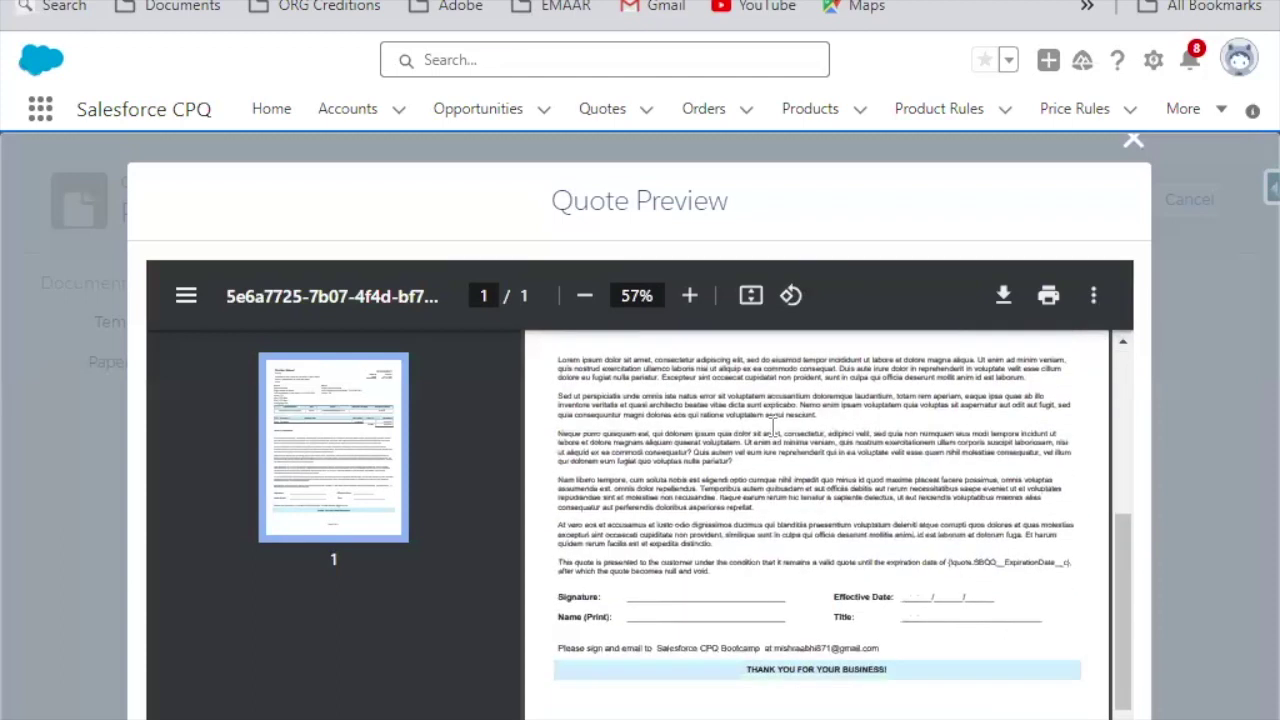
scroll(760, 349, up, 6)
scroll(760, 349, up, 1)
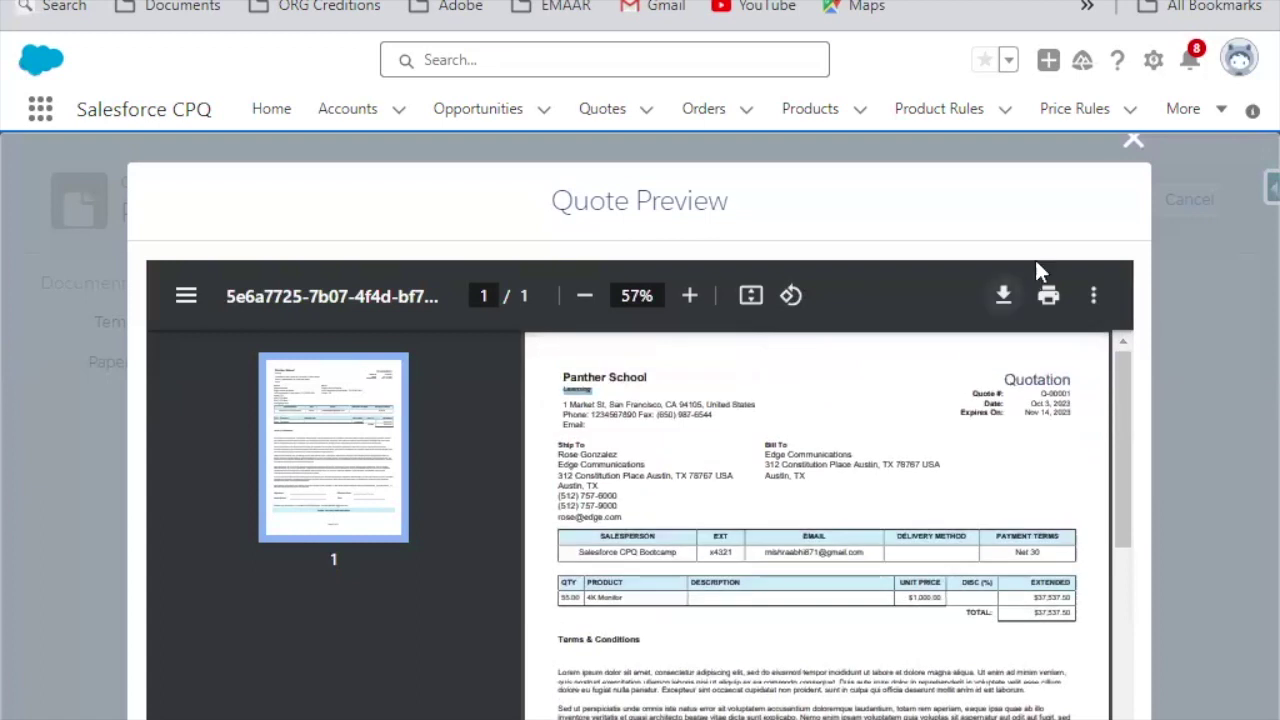
click(1135, 142)
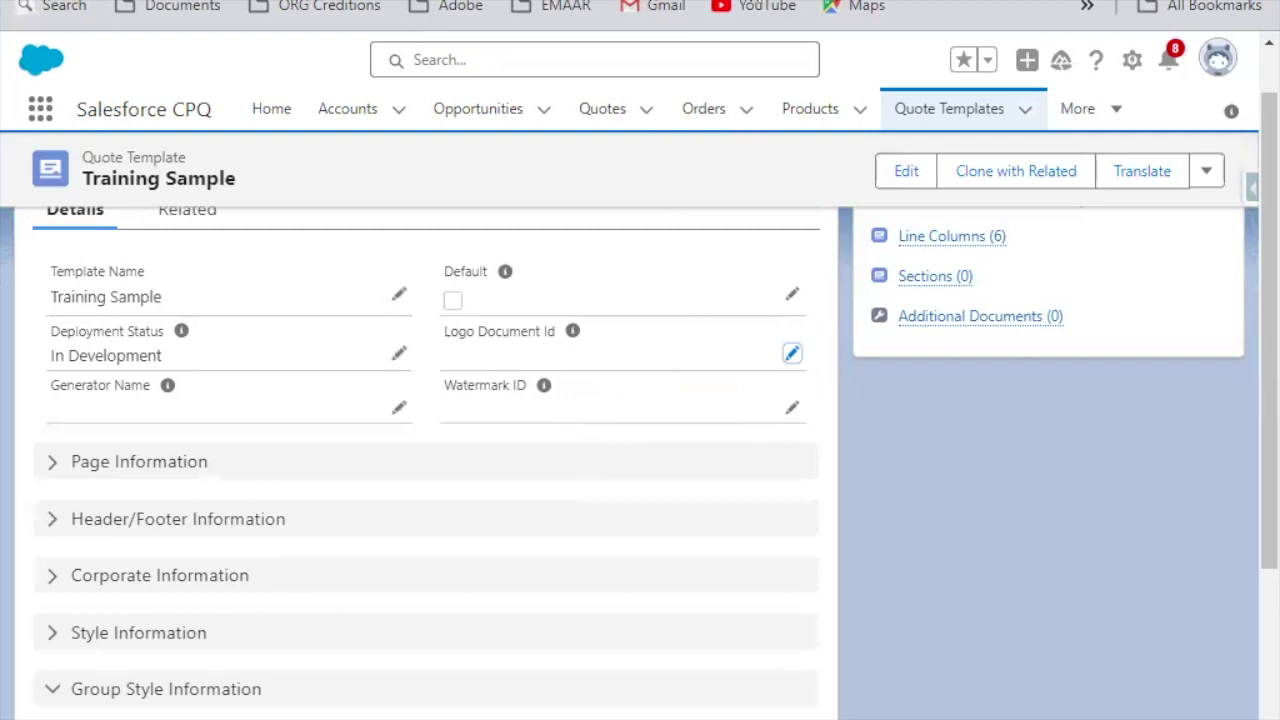
Edit the Panther School document's properties to make it an Externally Available Image, and save it
click(562, 3)
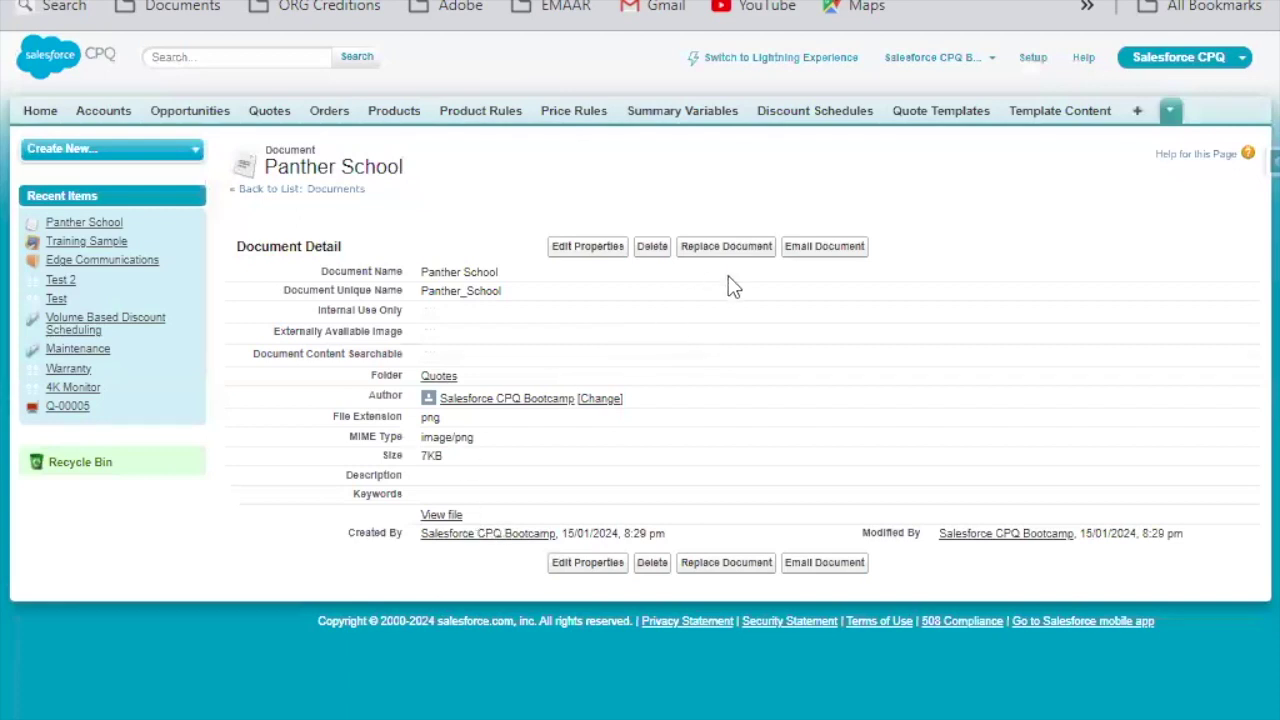
click(587, 246)
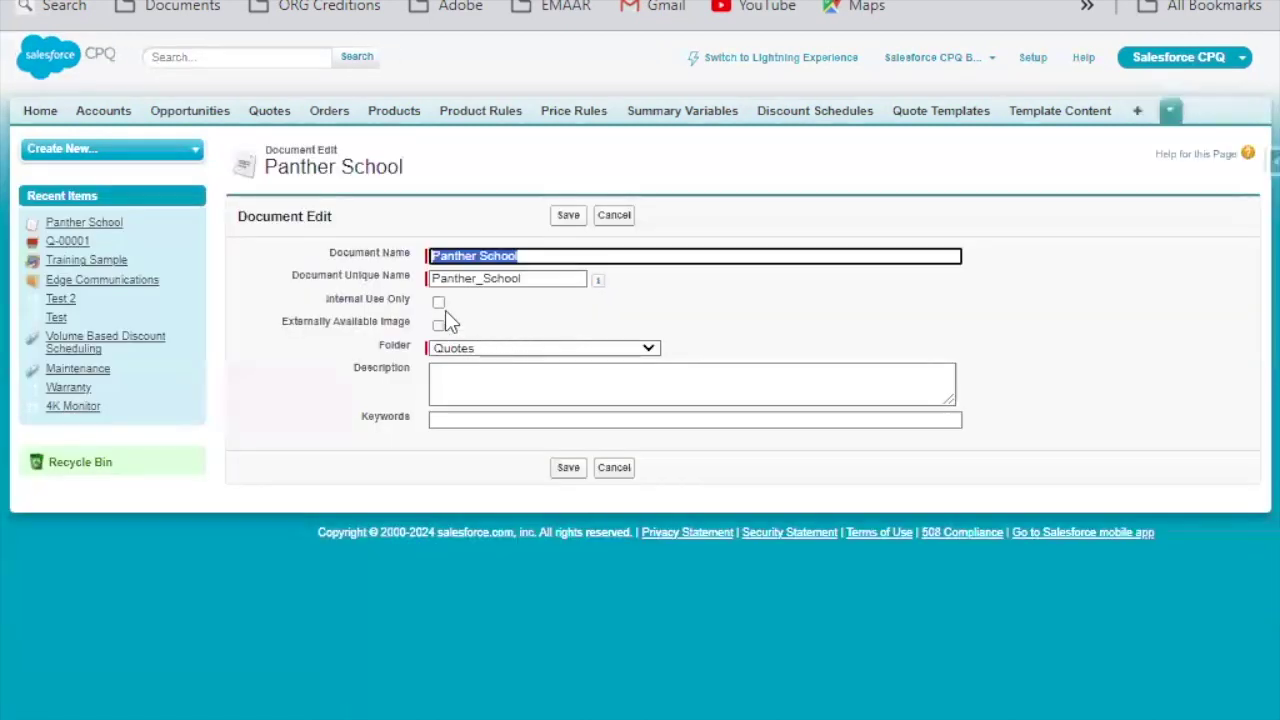
click(438, 301)
click(438, 326)
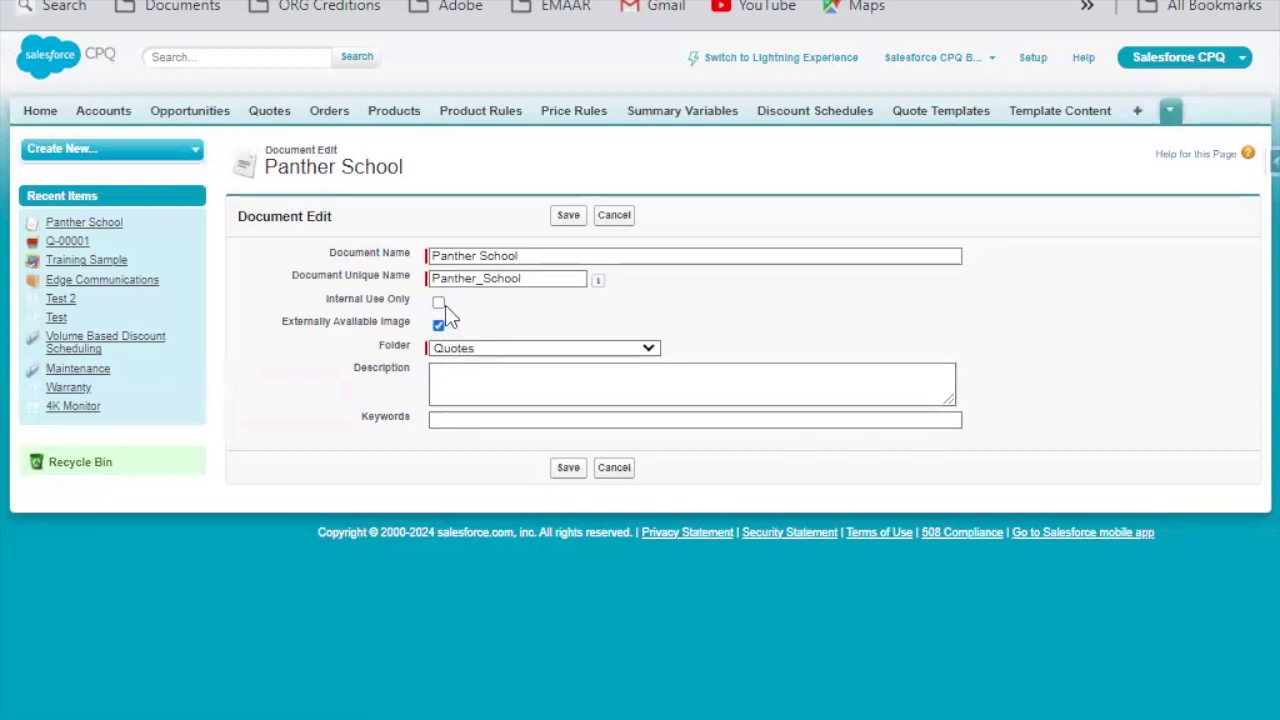
click(575, 469)
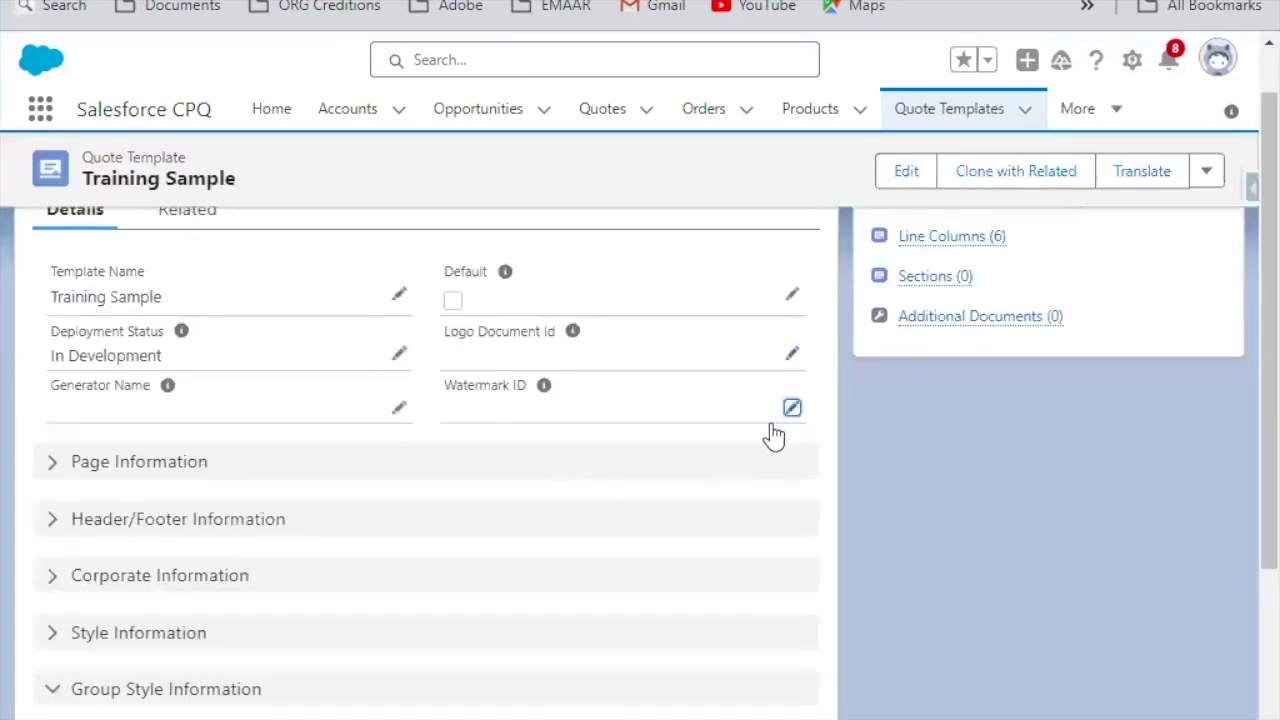
Enter 0155j00000394jG as the Training Sample template's Logo Document Id and save the record
double_click(523, 437)
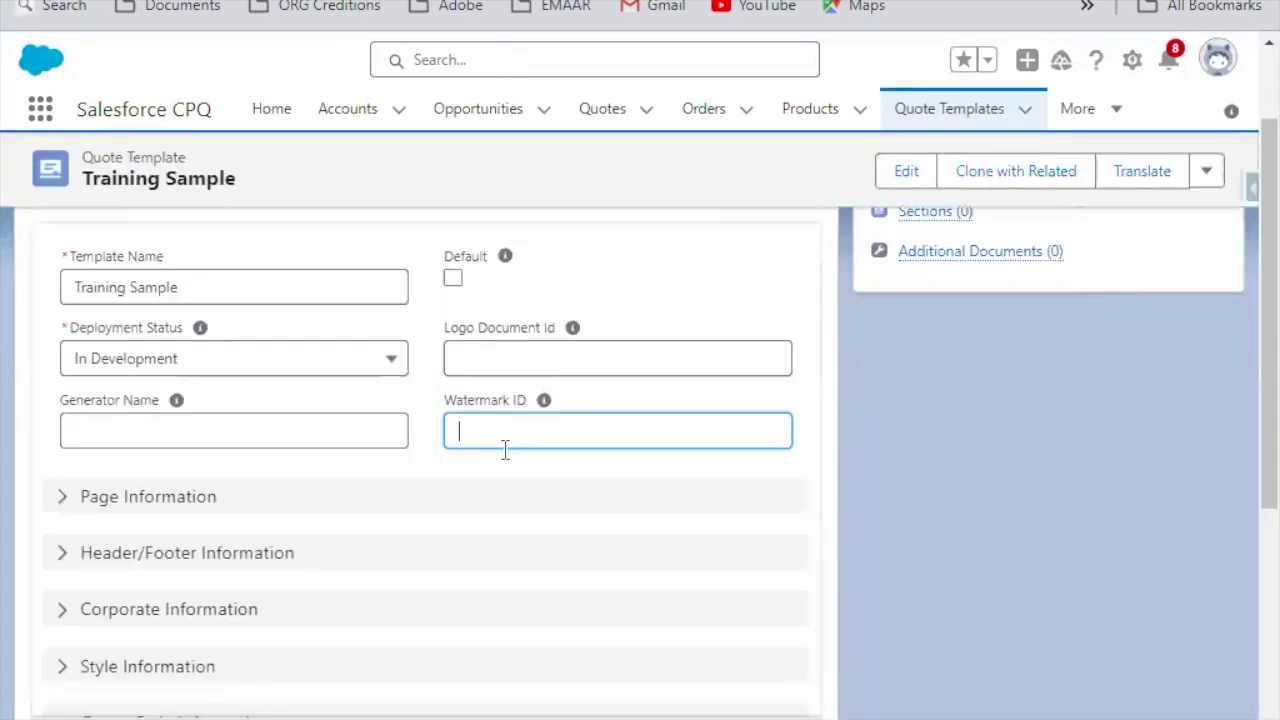
click(506, 356)
key(ctrl+v)
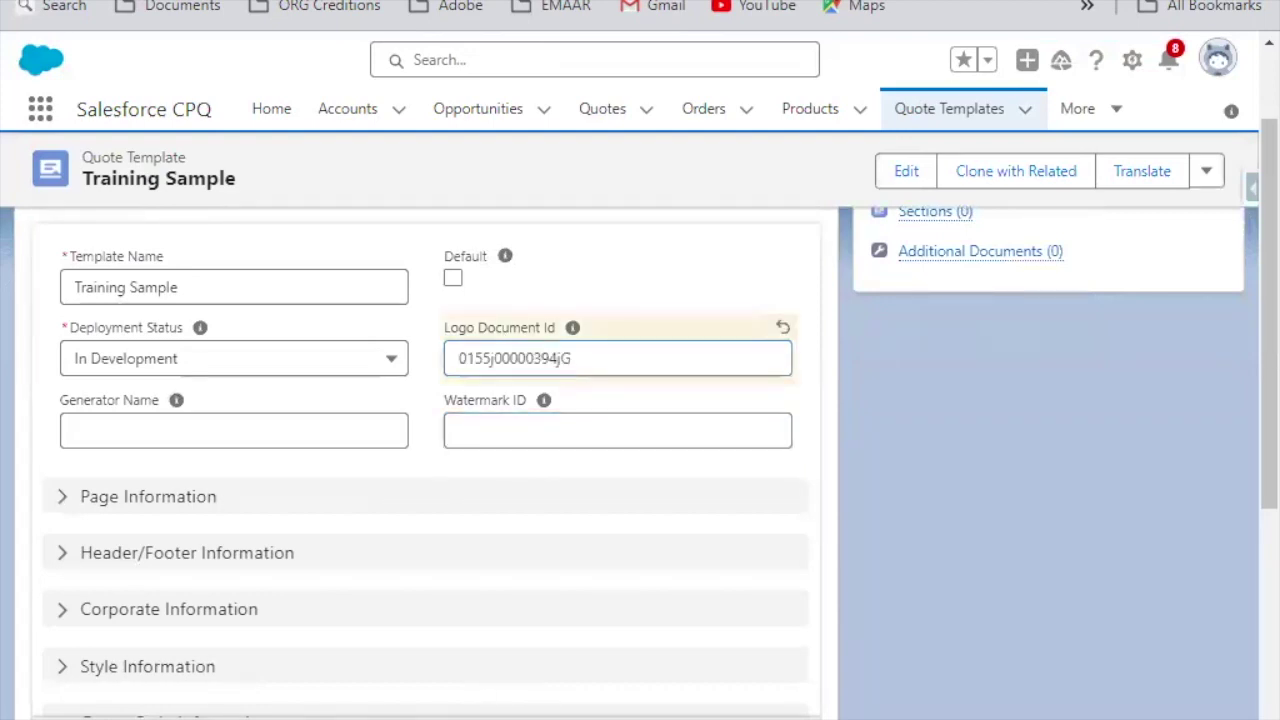
key(Return)
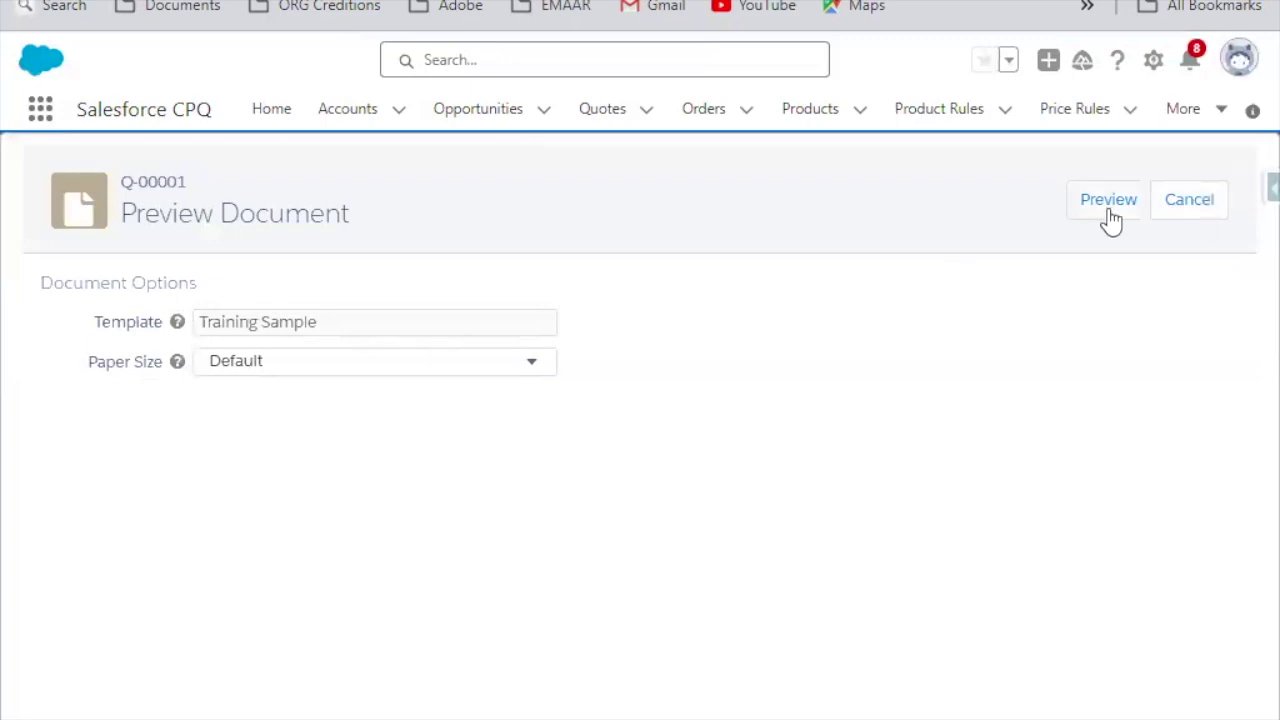
Preview the quote document with the Training Sample template, close it, and generate the preview again to check its pages
click(1108, 205)
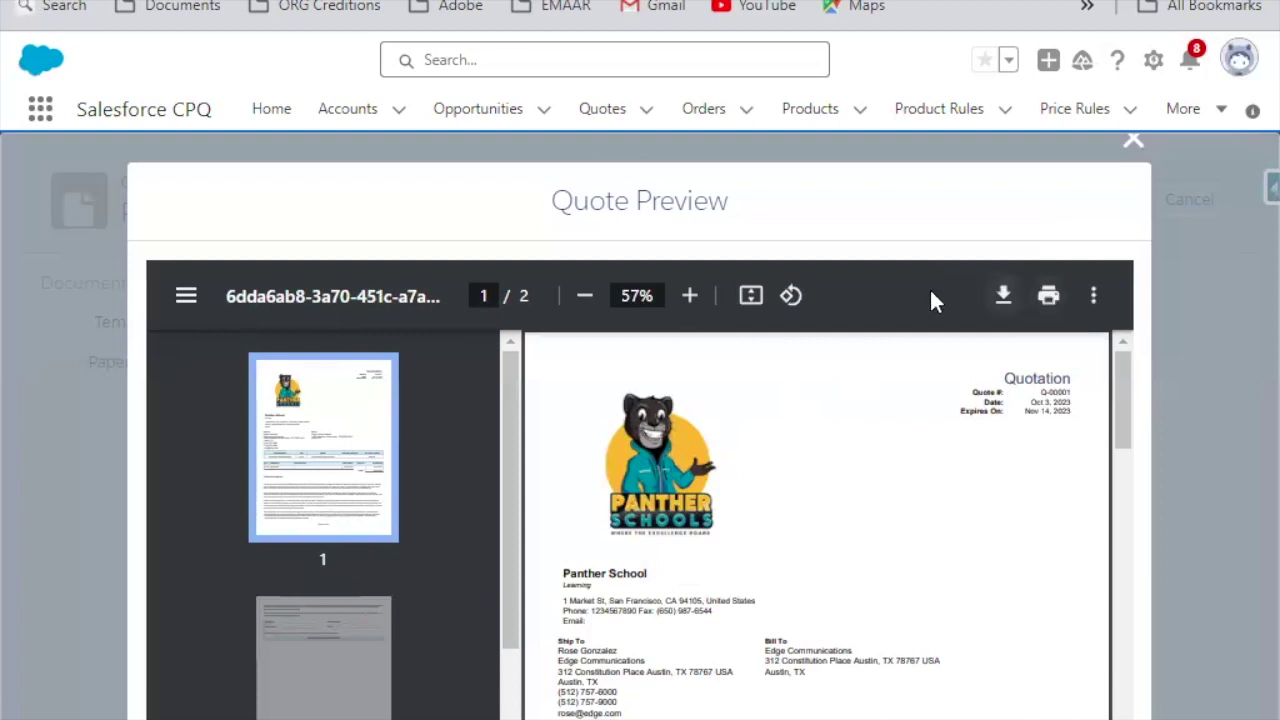
click(1135, 140)
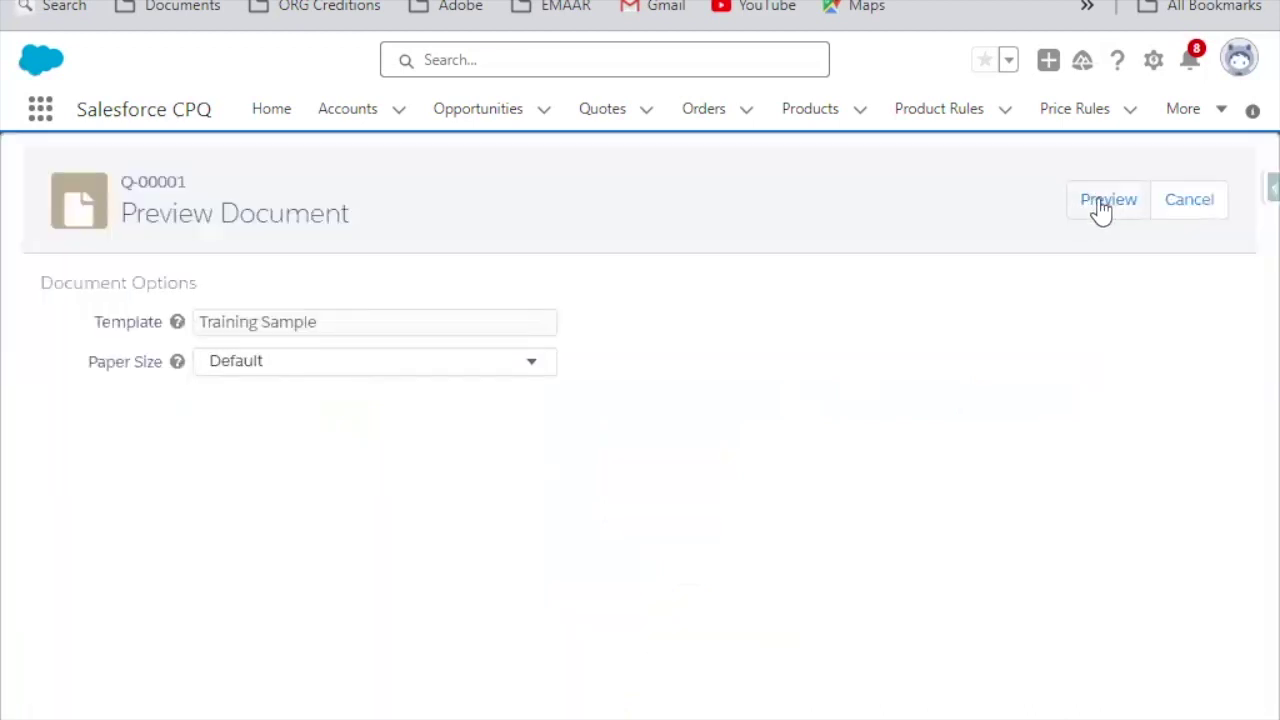
click(1102, 205)
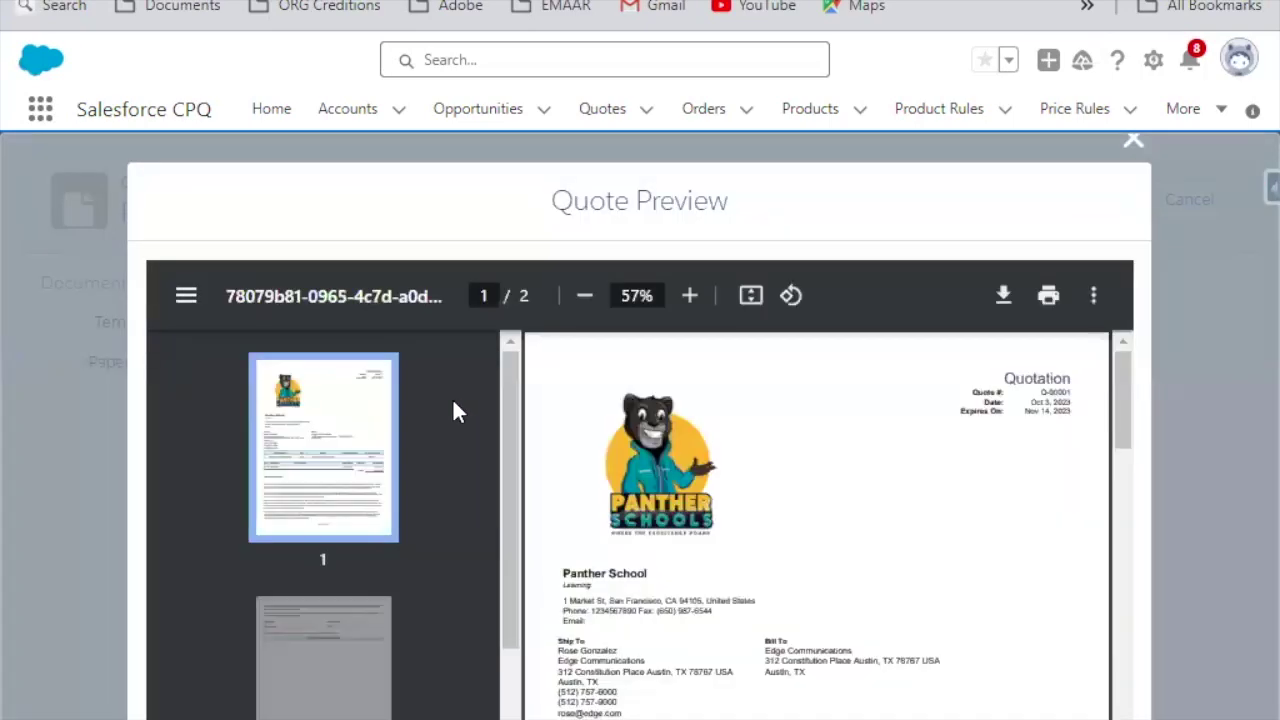
scroll(783, 437, down, 5)
Download the previewed quote as a PDF under the suggested file name and open the saved file
click(1000, 293)
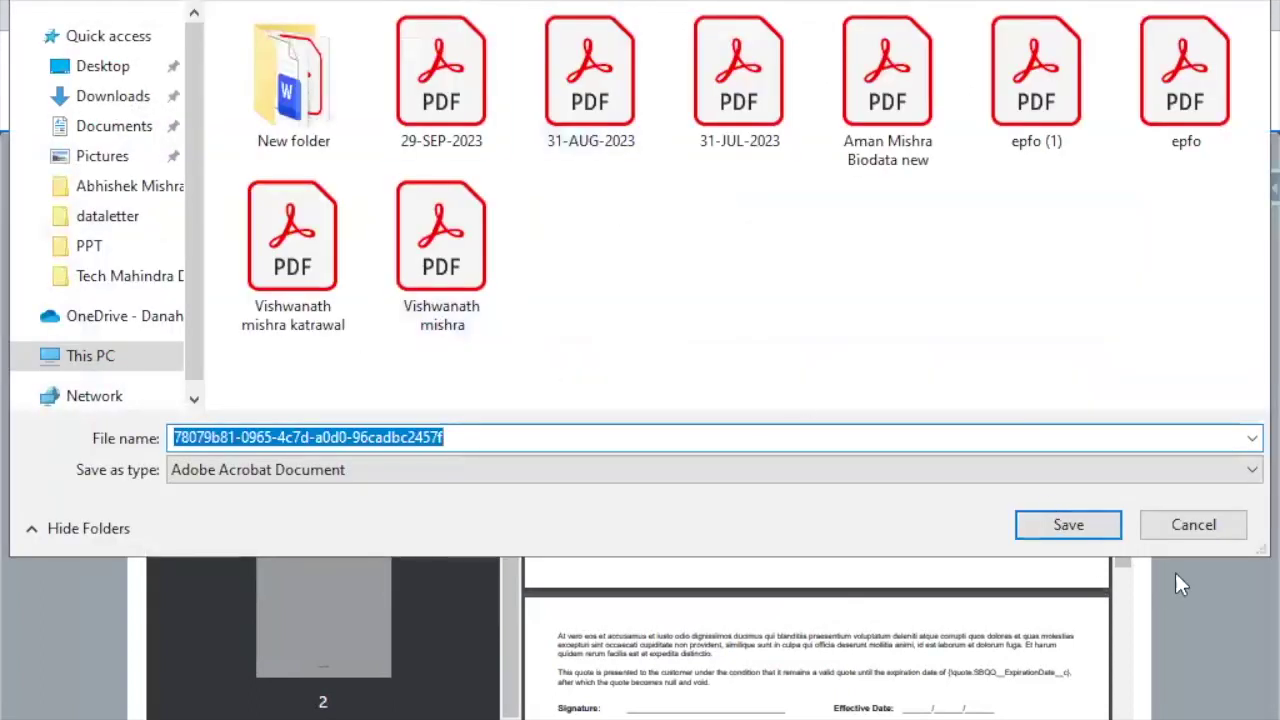
click(1088, 533)
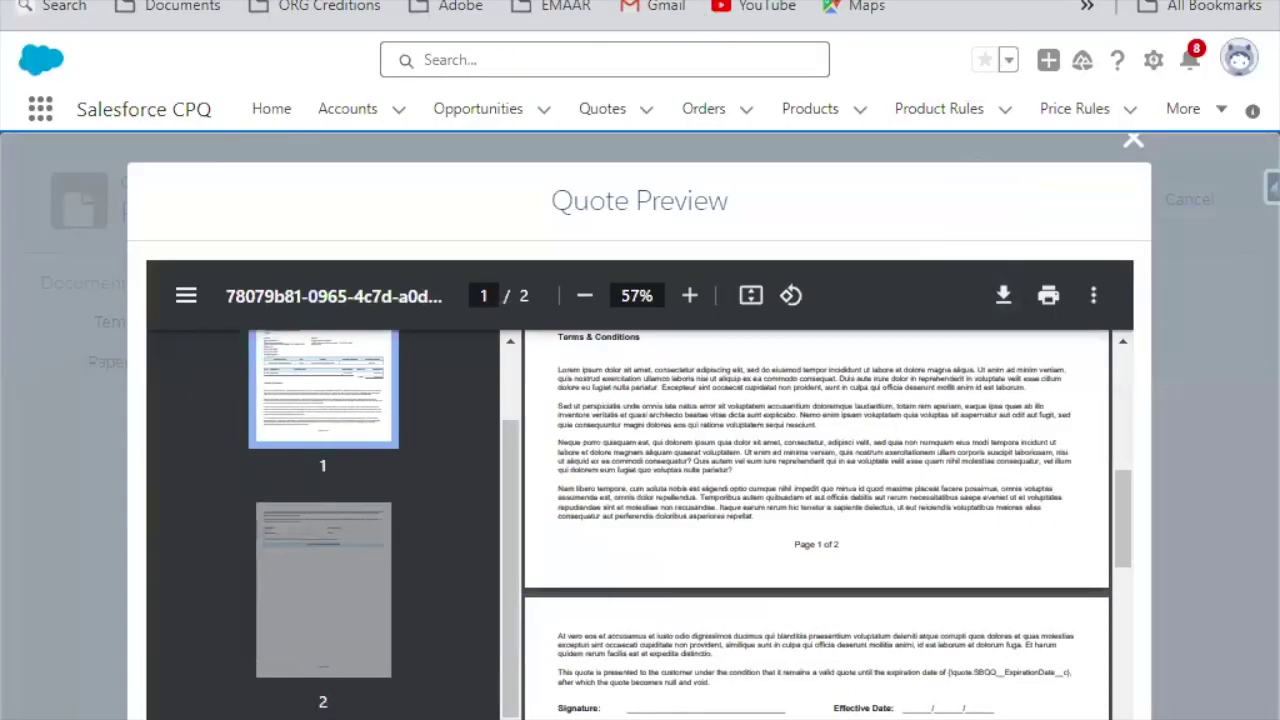
click(745, 25)
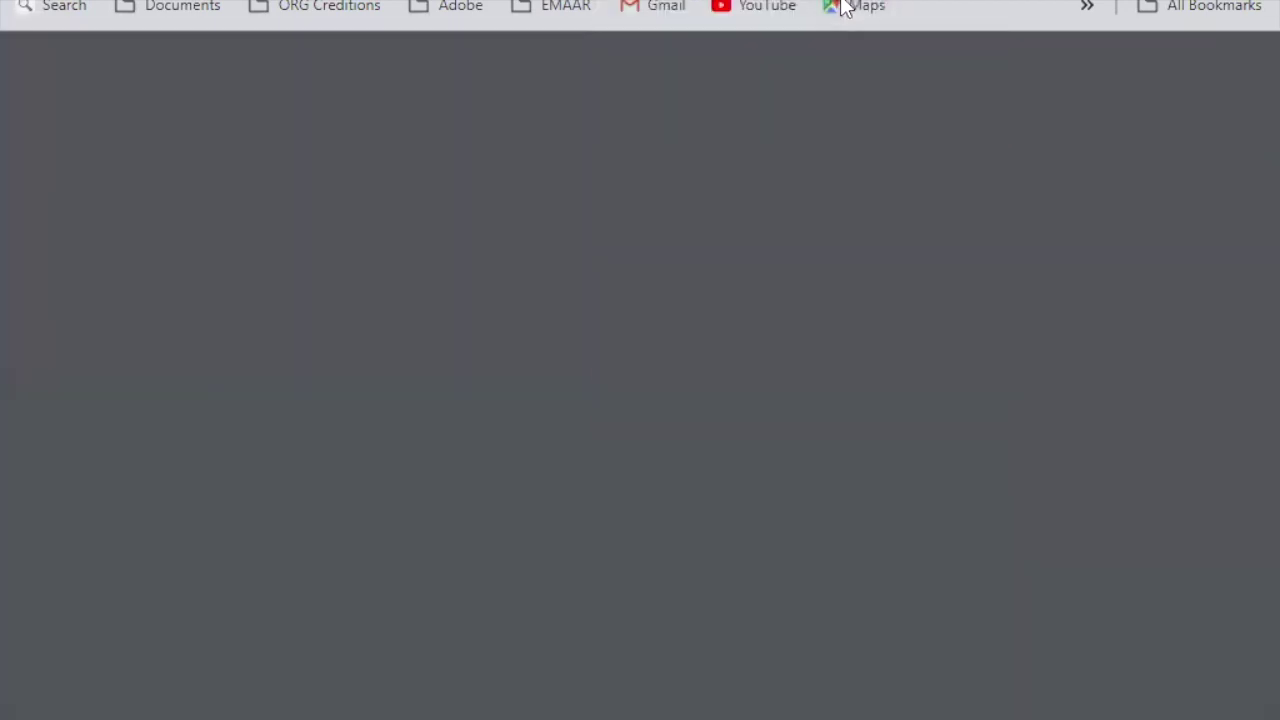
Examine the downloaded quote PDF's logo, company details, line items, and terms and conditions
scroll(598, 320, down, 3)
scroll(559, 300, up, 3)
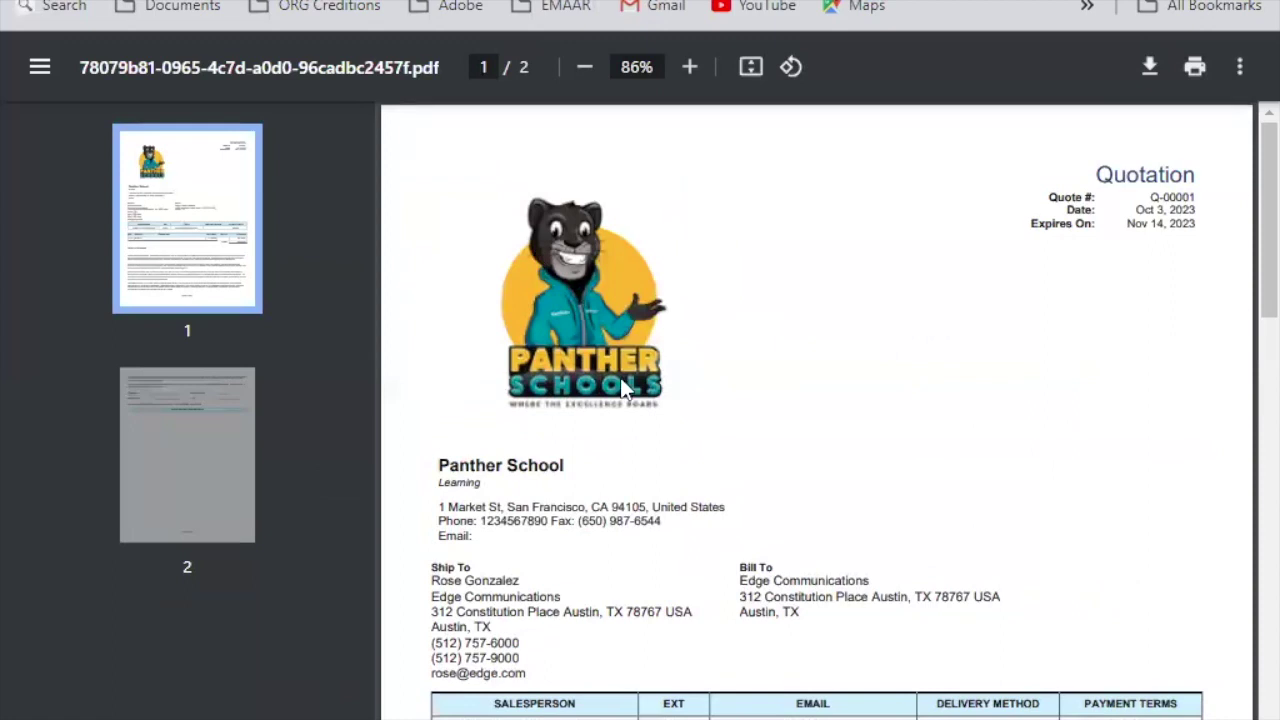
drag(468, 466, 573, 467)
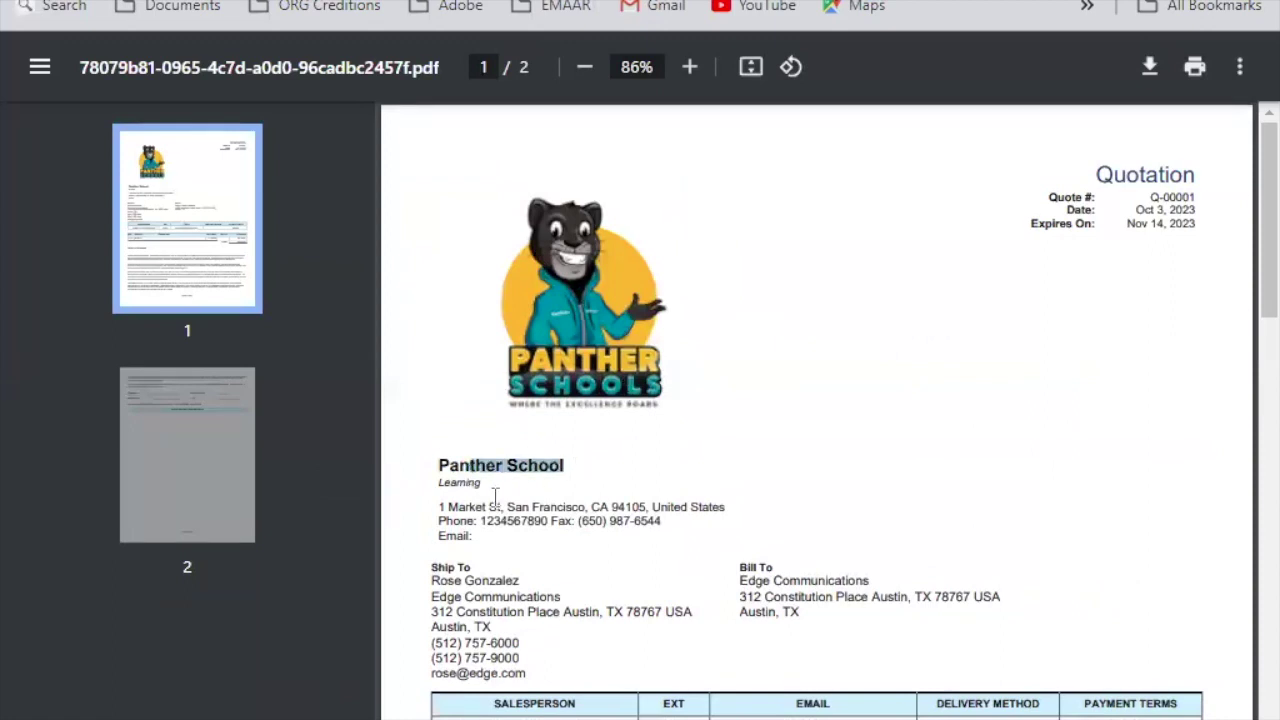
drag(447, 521, 472, 510)
triple_click(555, 524)
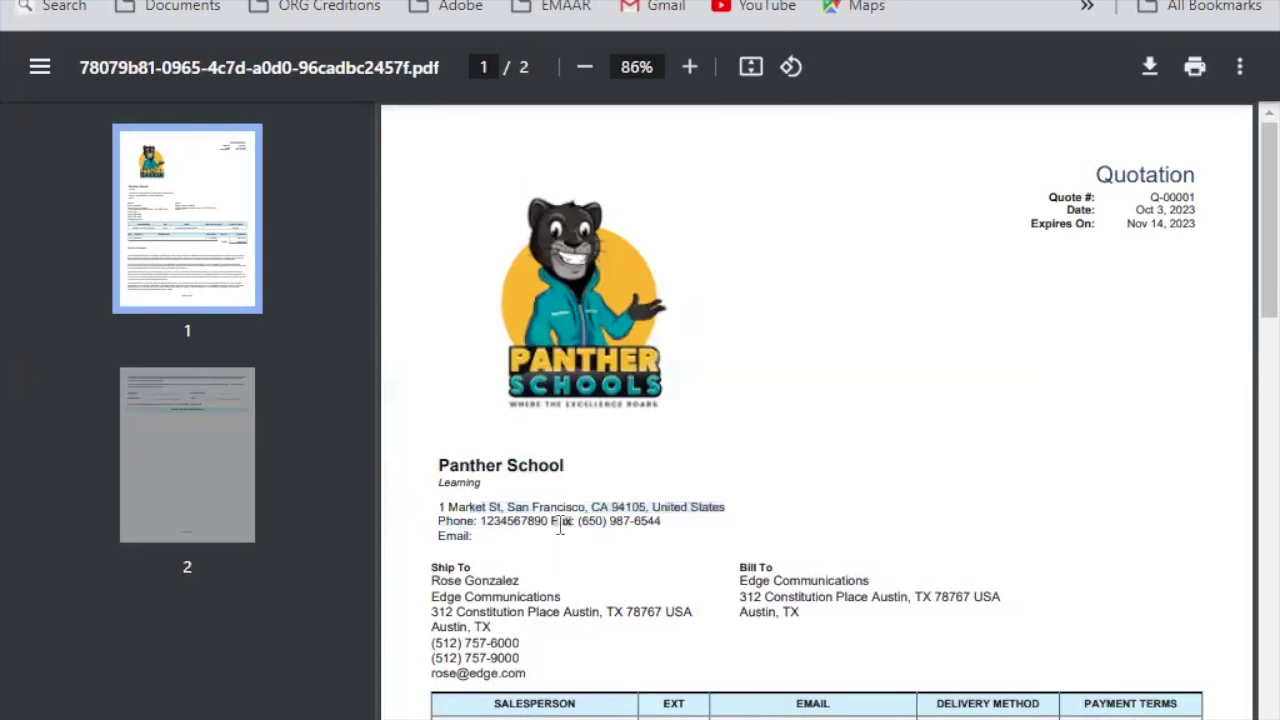
scroll(886, 460, down, 4)
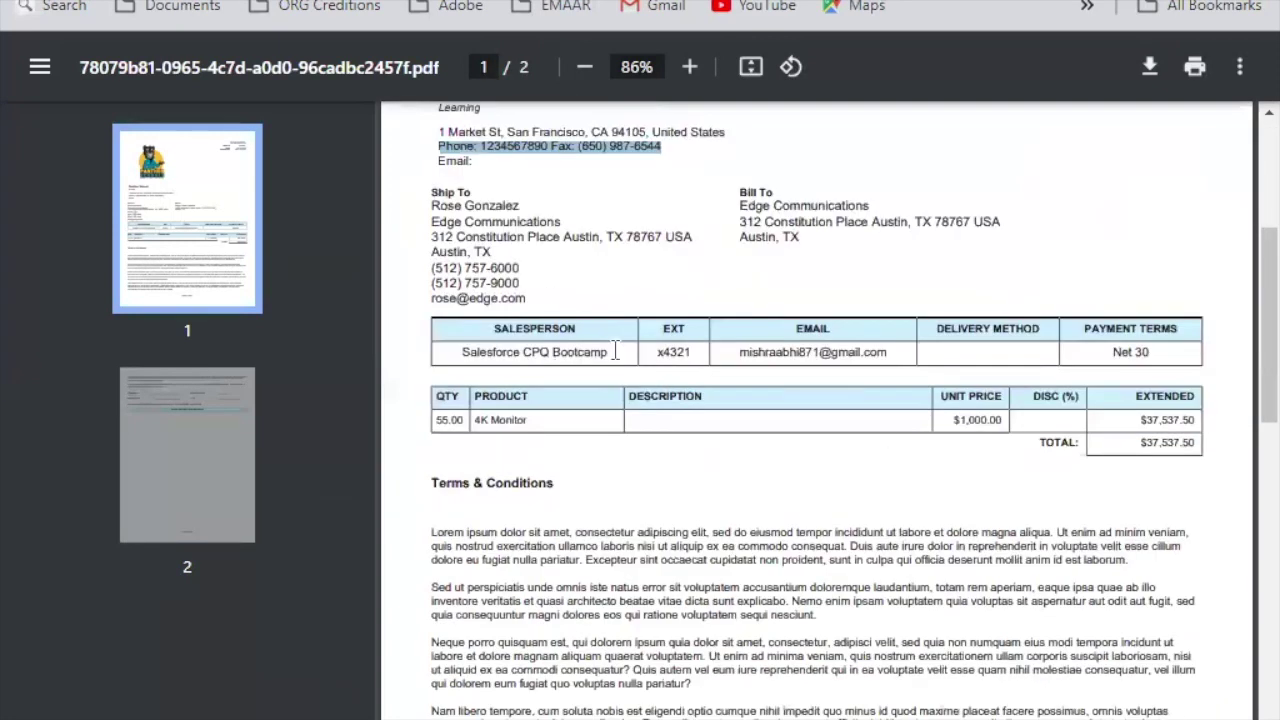
scroll(797, 367, down, 10)
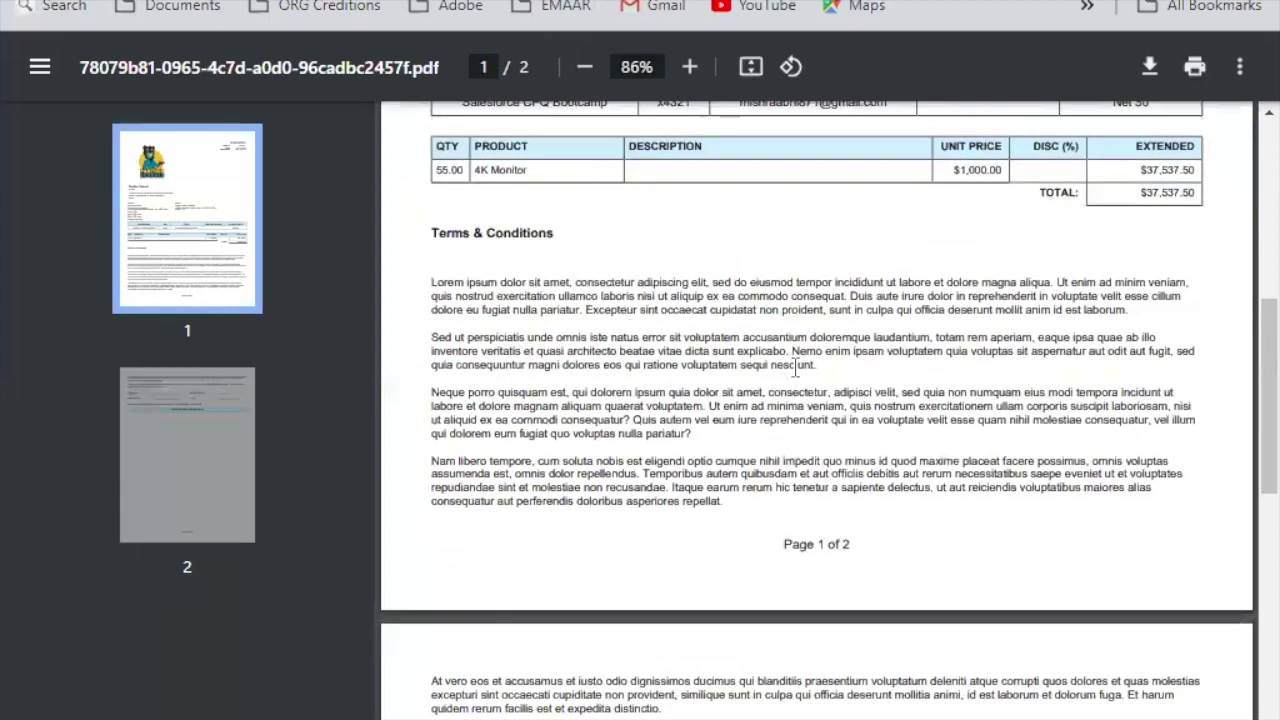
scroll(790, 383, up, 15)
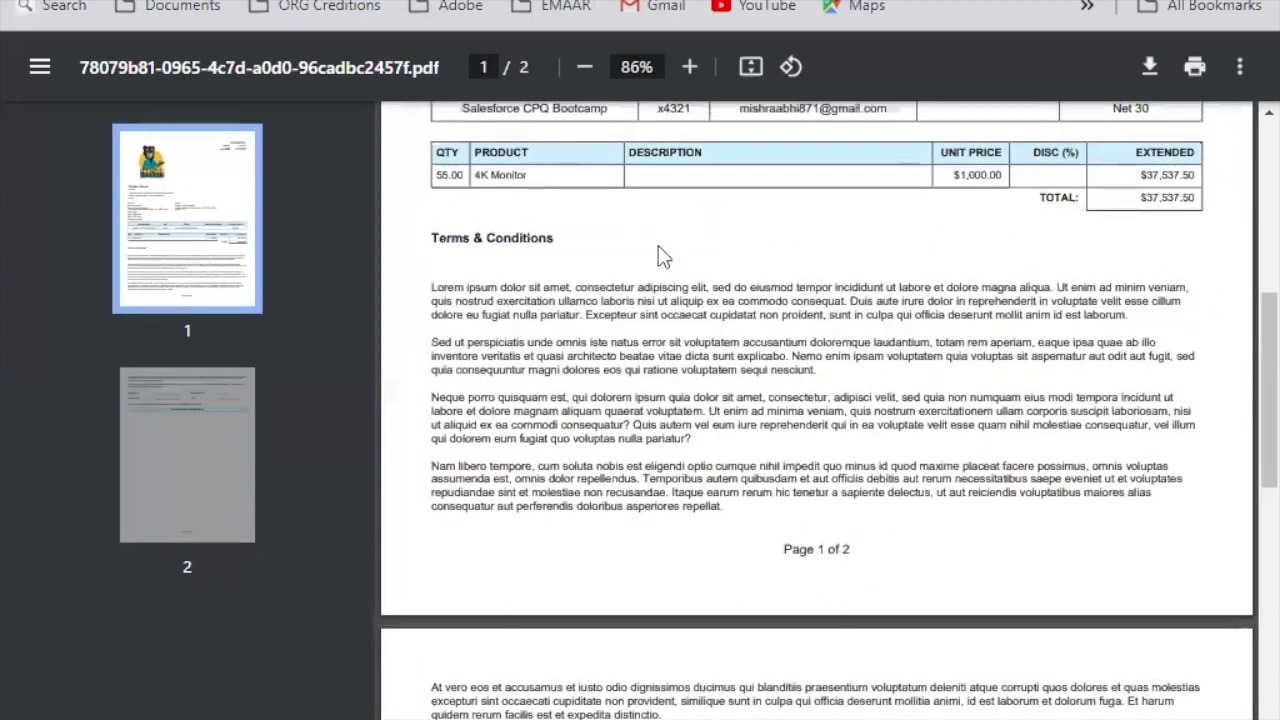
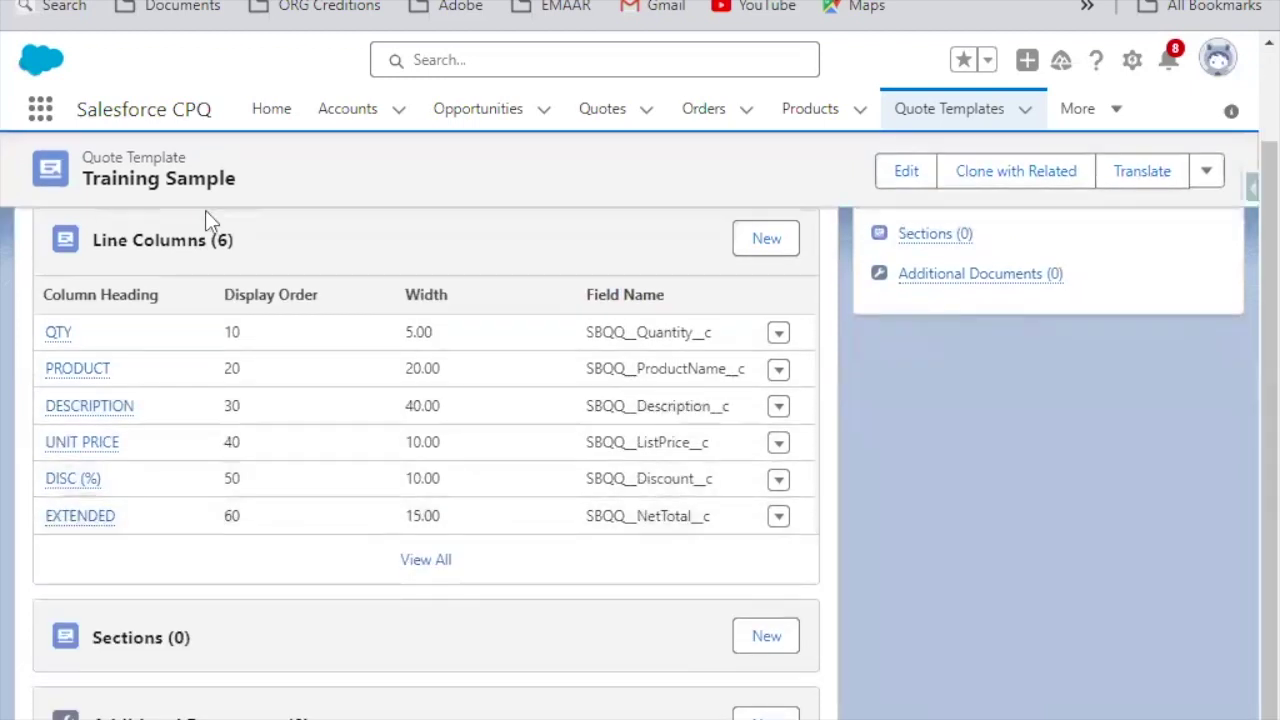
Review the Training Sample template's line columns and its detail fields, and collapse the Group Style Information section
scroll(190, 385, up, 1)
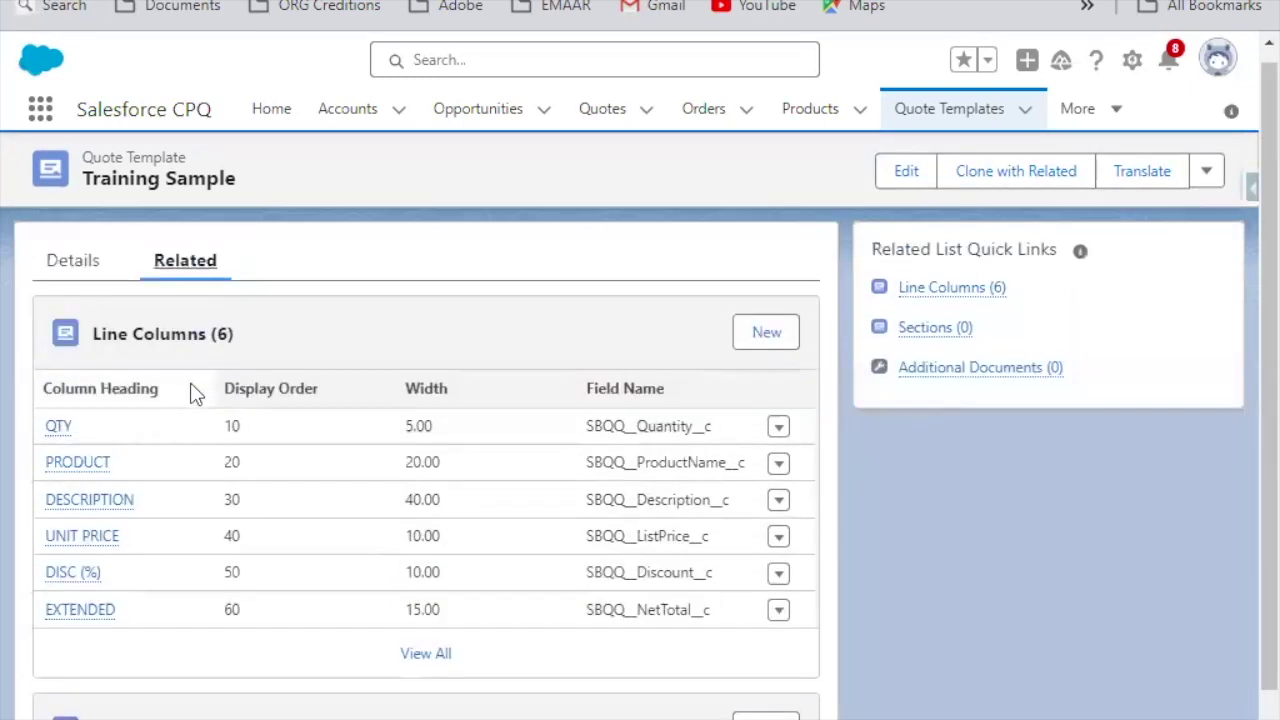
scroll(195, 395, down, 1)
scroll(197, 398, up, 1)
click(80, 285)
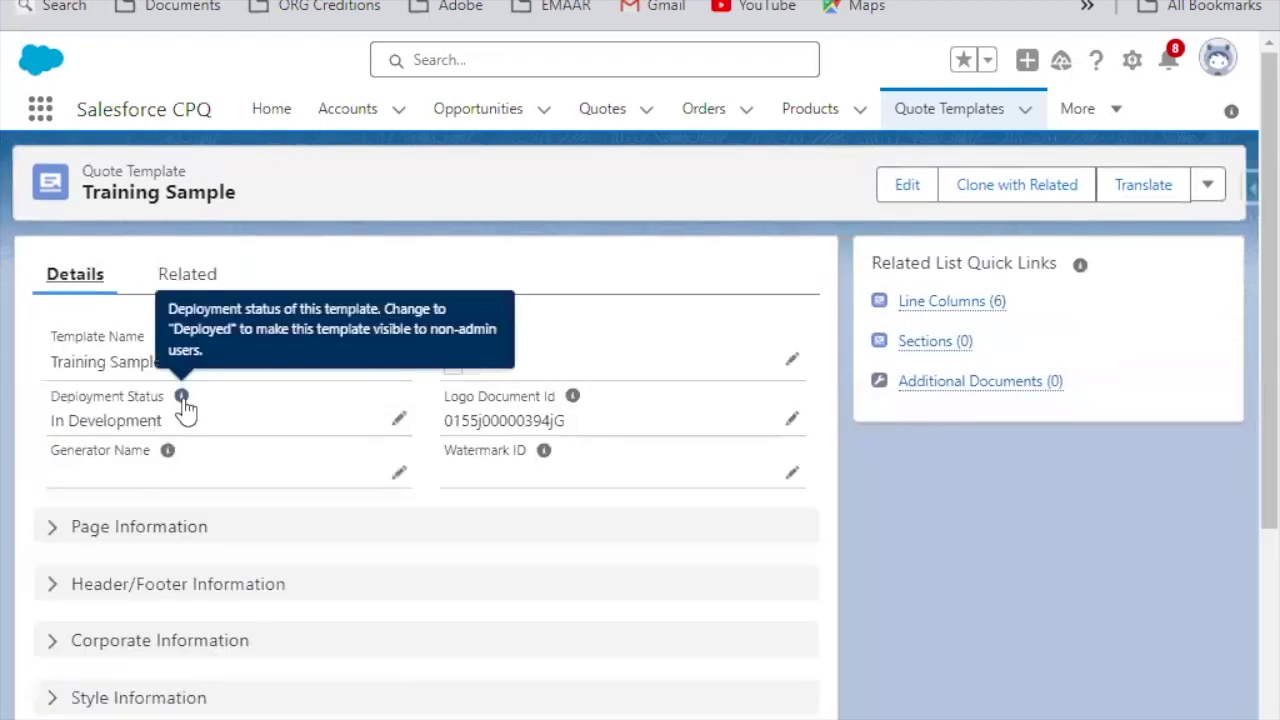
scroll(230, 463, down, 3)
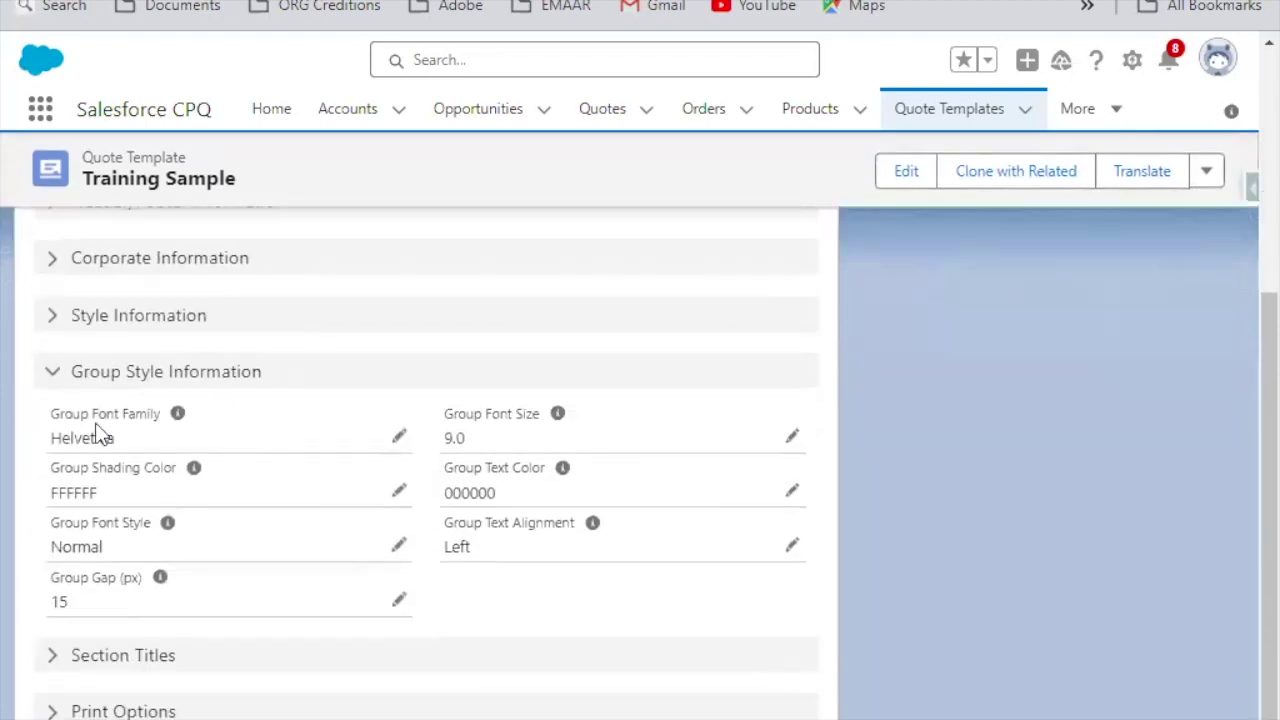
scroll(85, 450, up, 3)
scroll(71, 471, down, 3)
click(44, 386)
scroll(192, 386, up, 2)
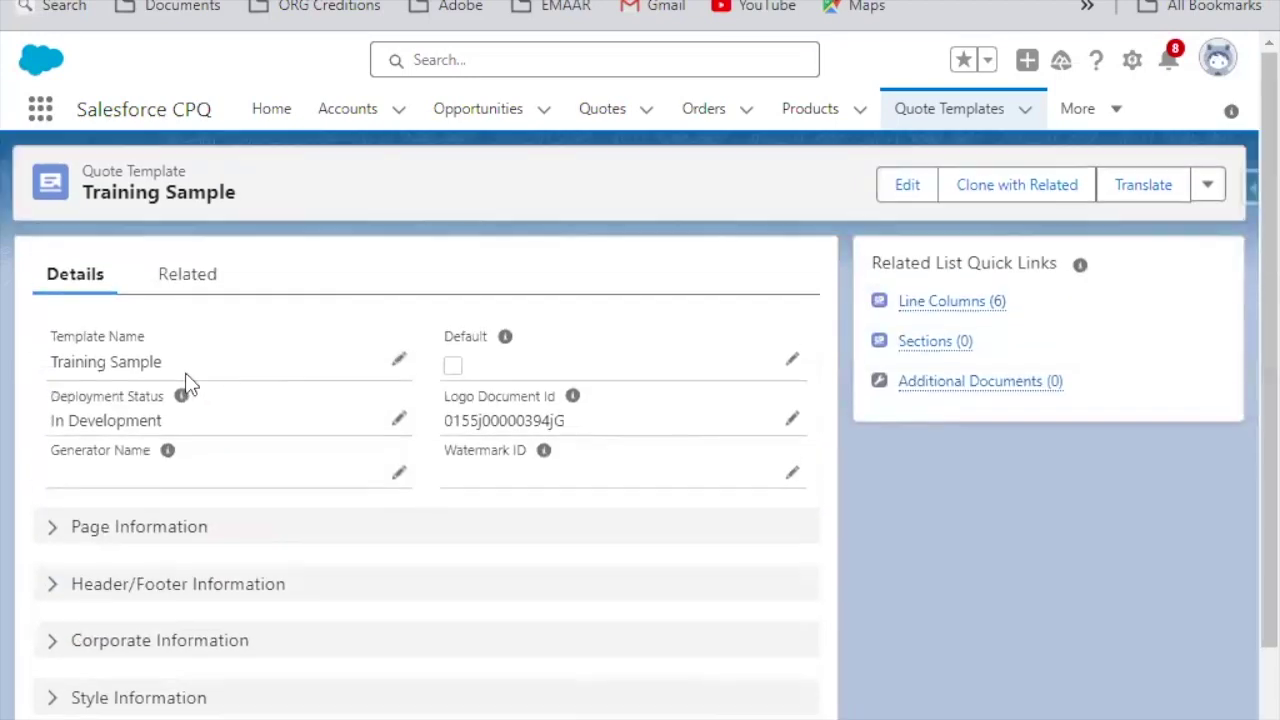
Display the full list of the Training Sample template's line columns and open the QTY column record
click(215, 284)
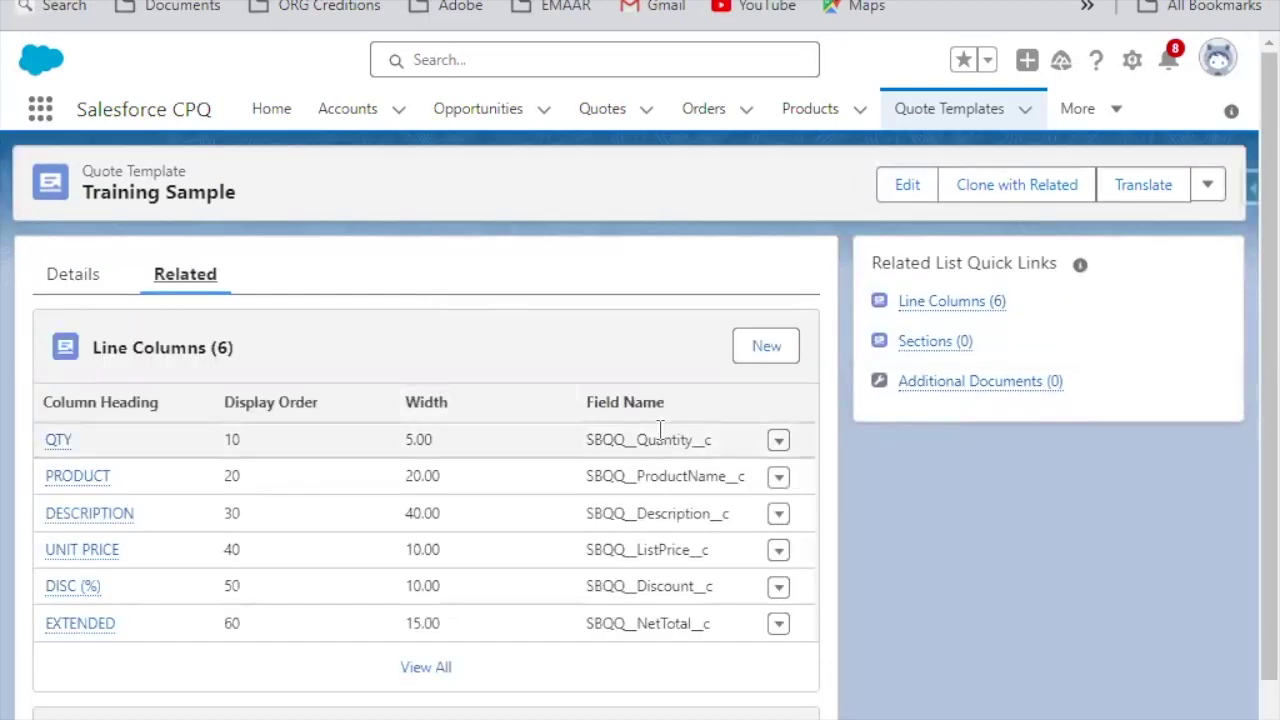
click(425, 666)
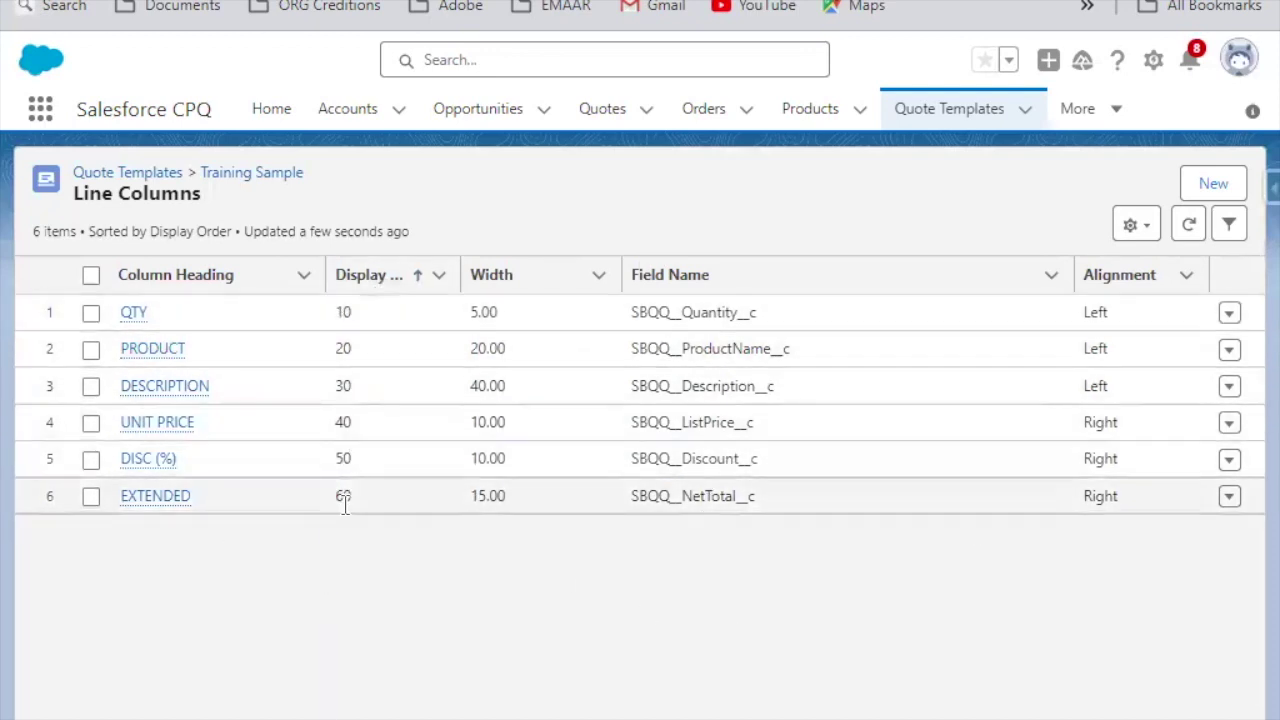
click(126, 313)
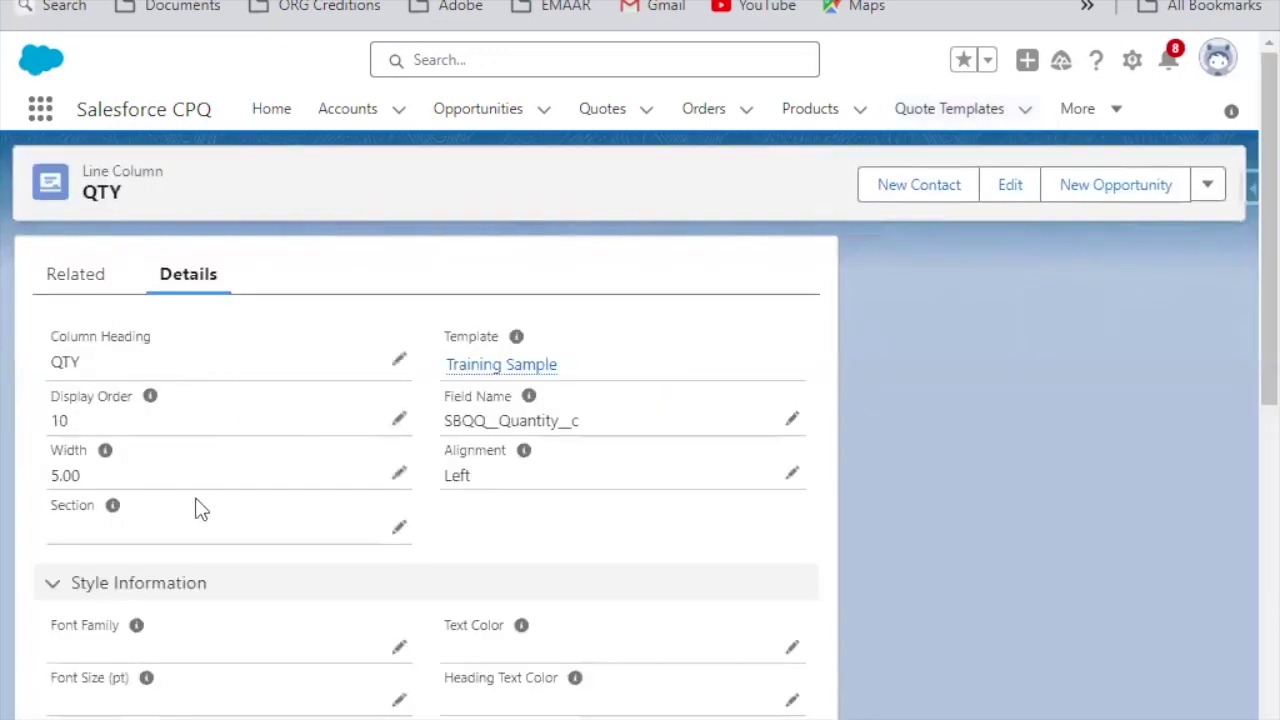
Review the QTY line column's details and column options, and return to the Training Sample template
scroll(200, 510, down, 7)
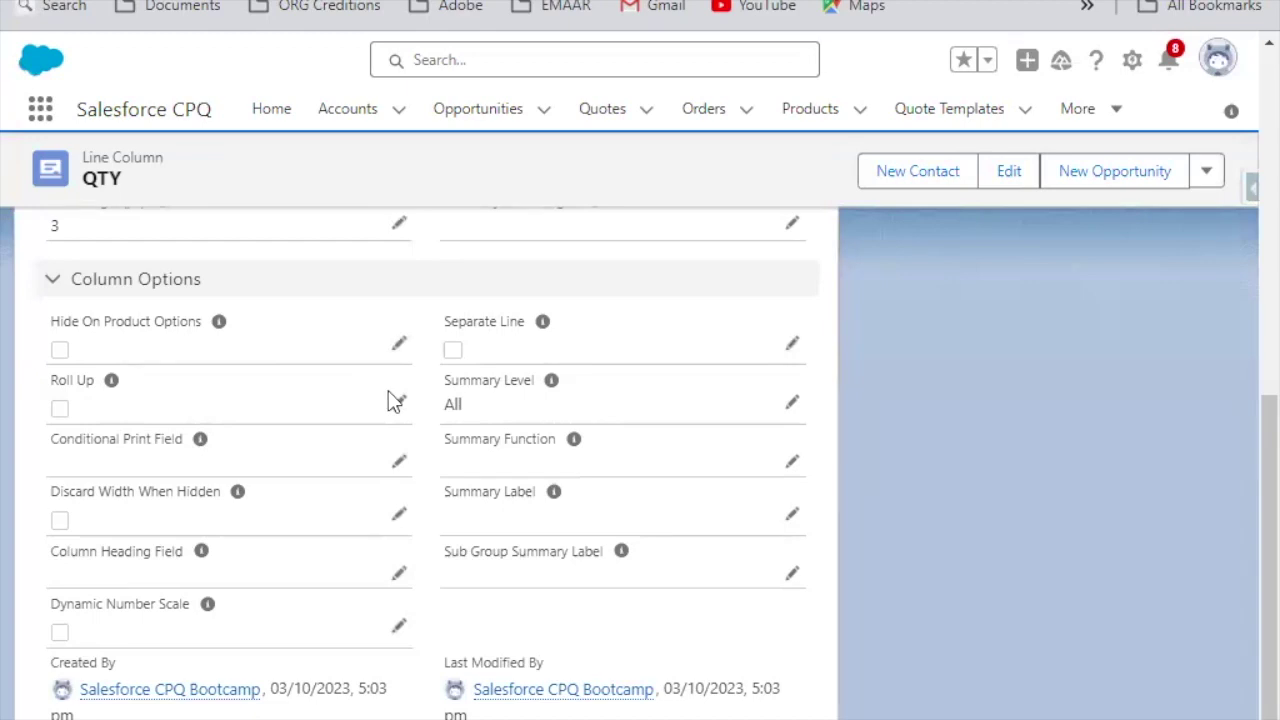
scroll(390, 398, up, 7)
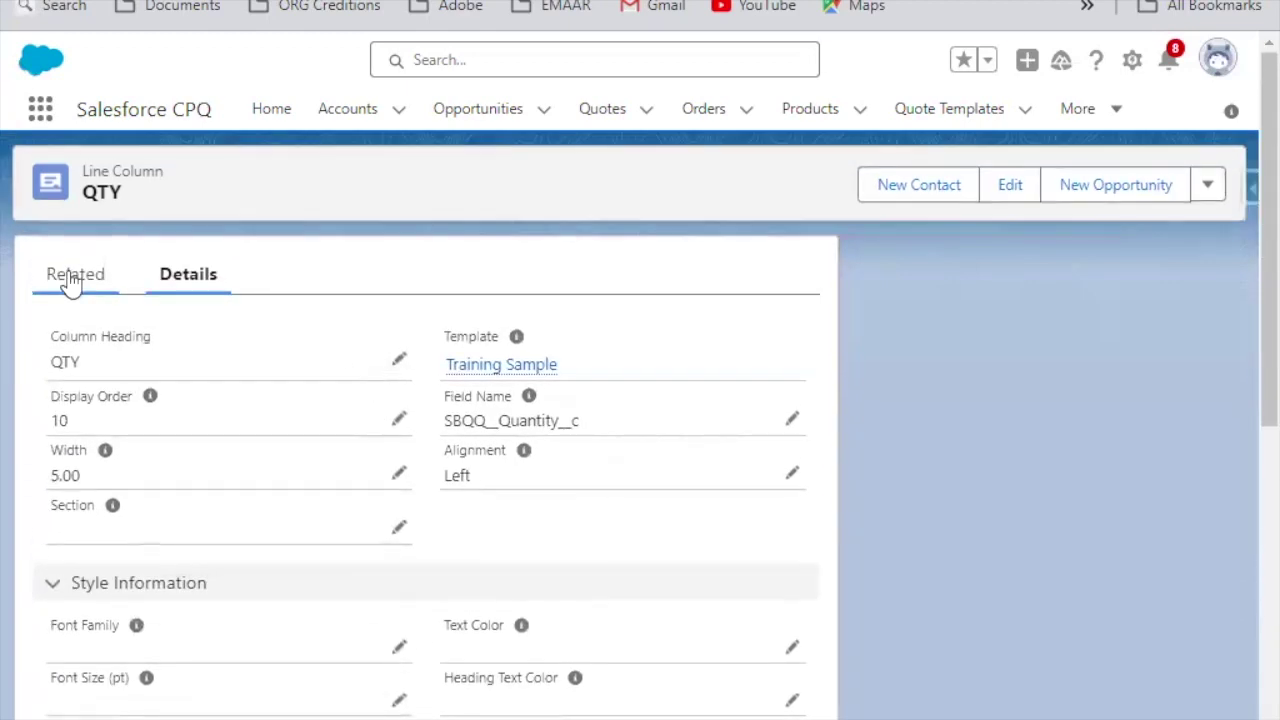
click(40, 5)
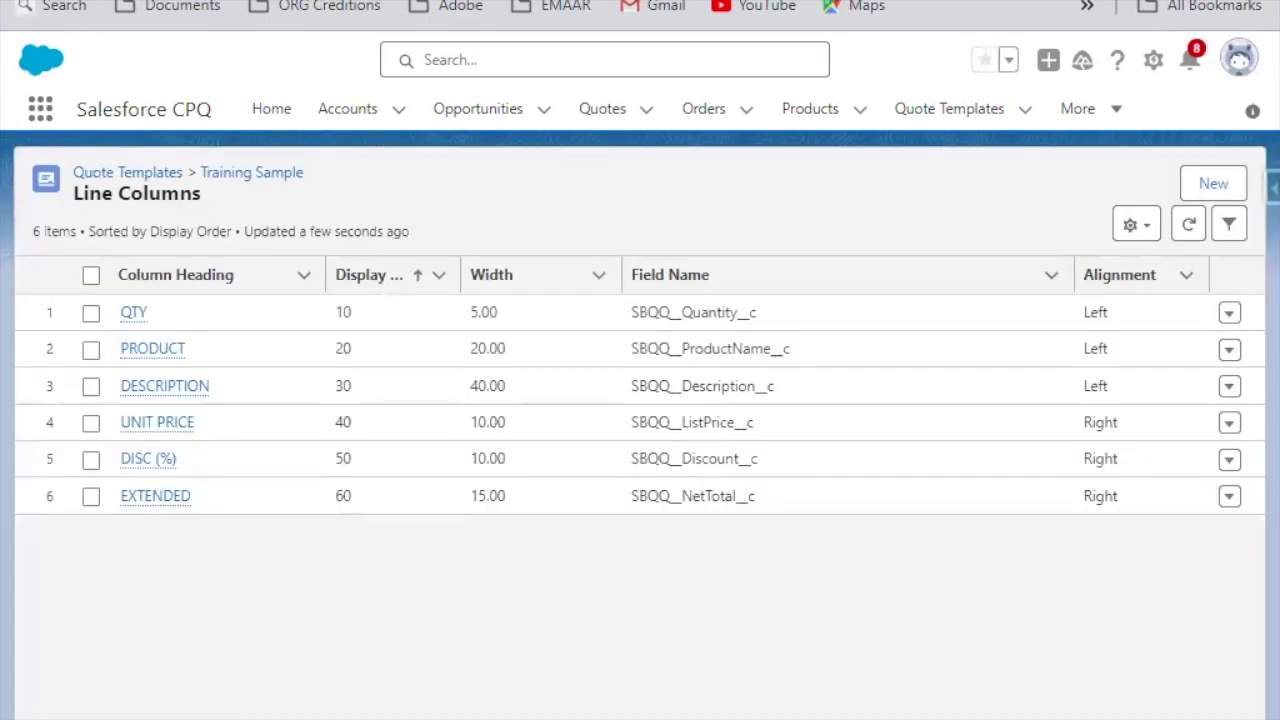
Start a new template section for Training Sample, check the Conditional Print Field options, and name the section Panther School
scroll(213, 473, down, 2)
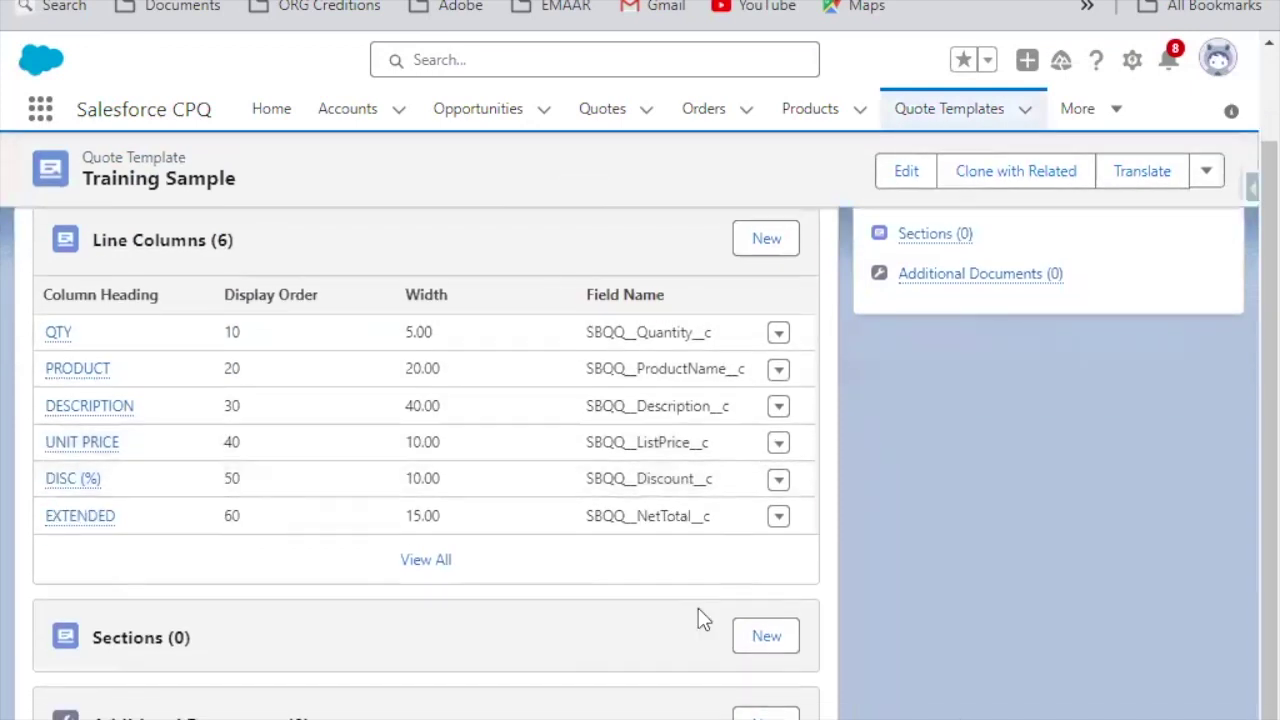
click(766, 637)
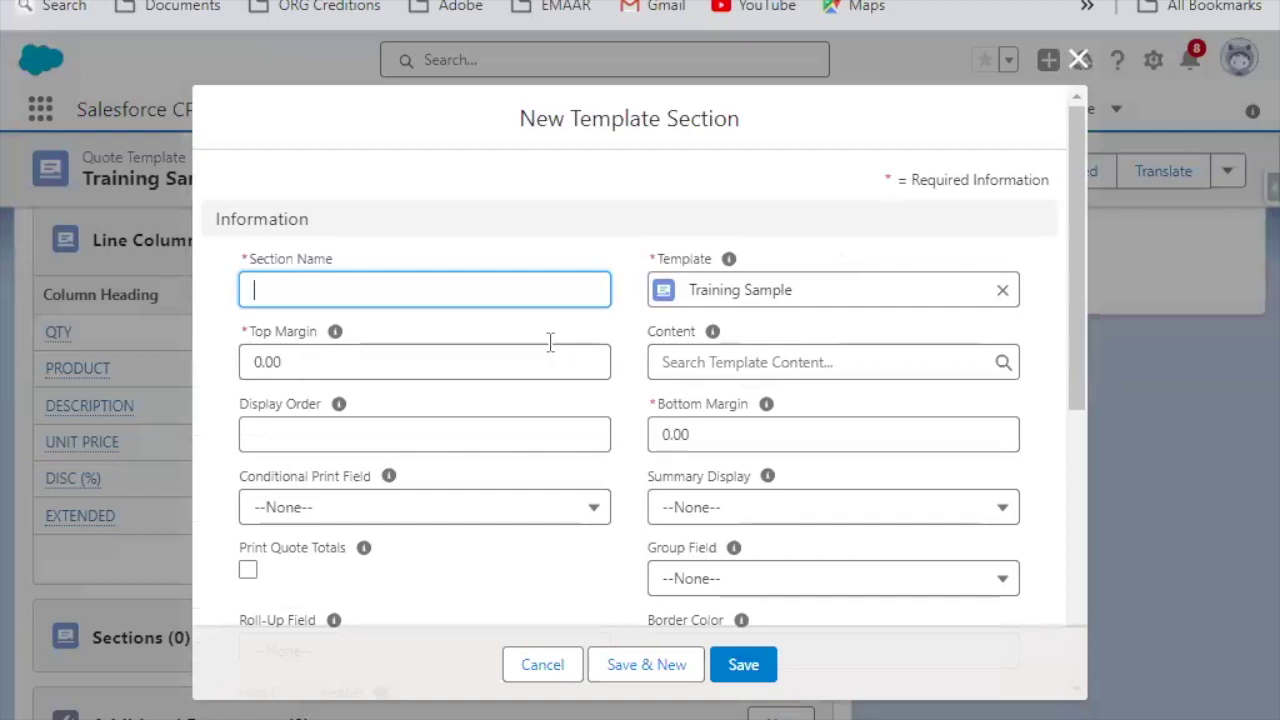
click(302, 512)
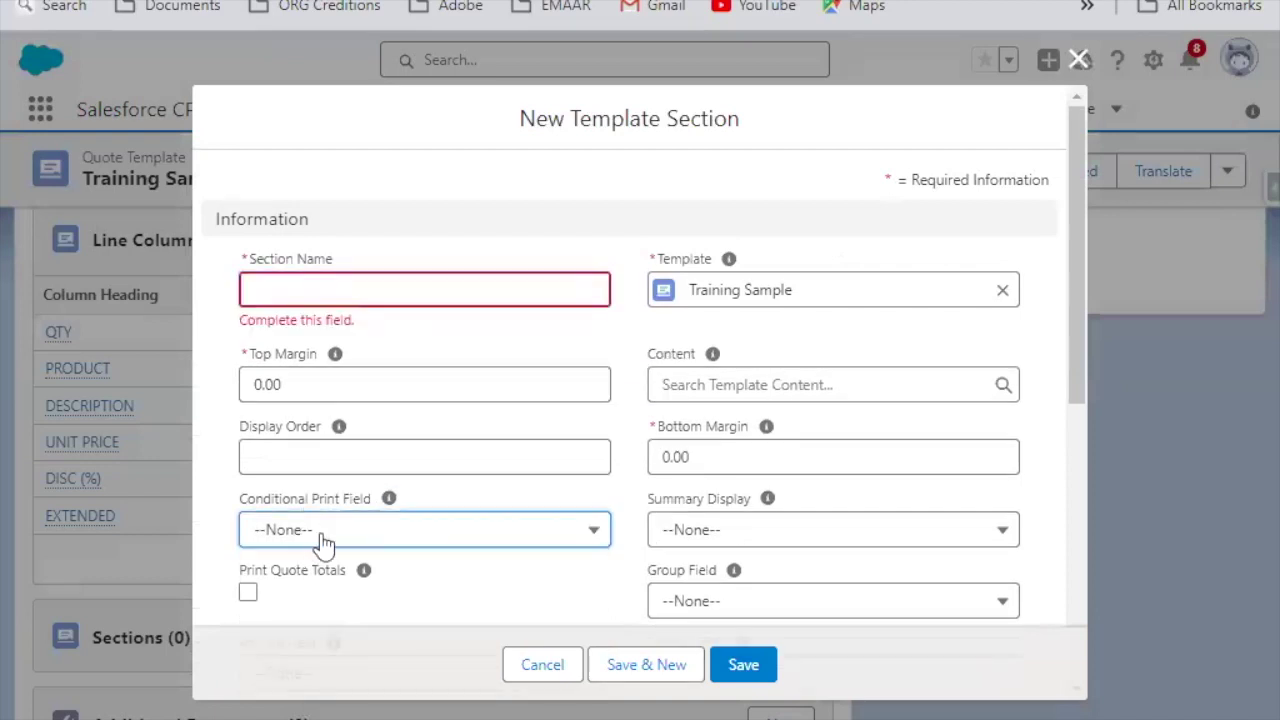
click(322, 543)
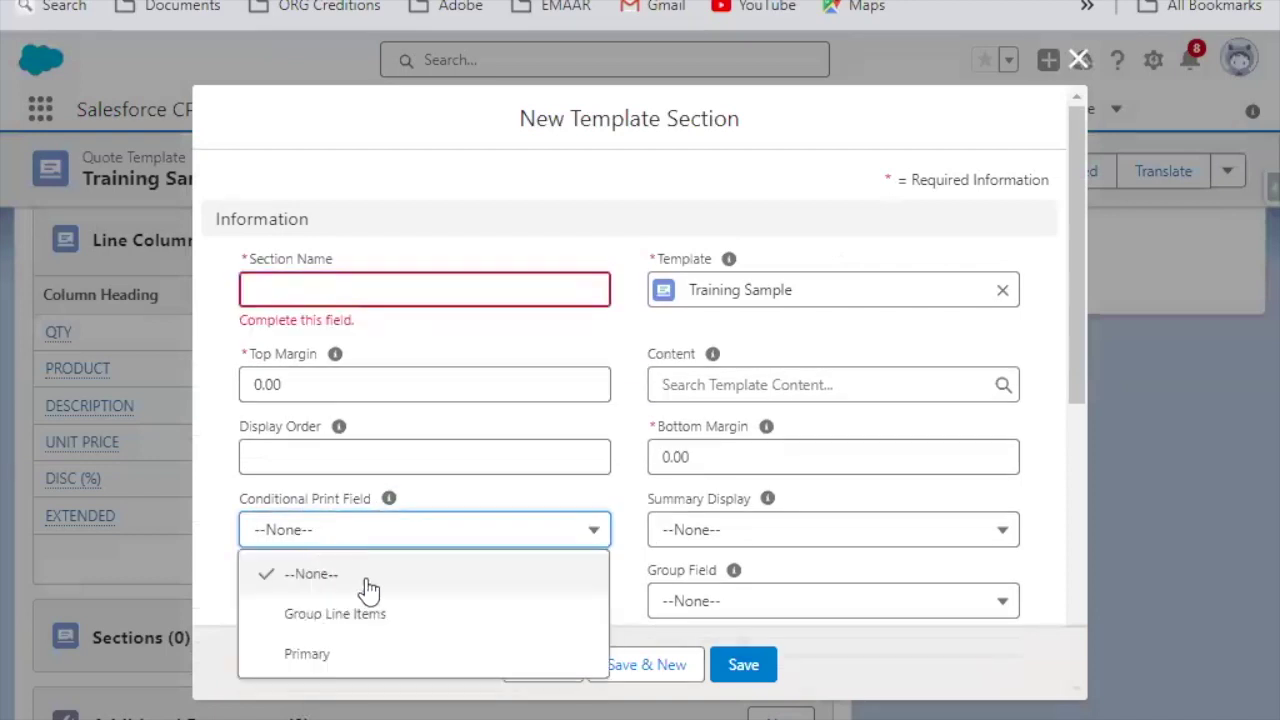
click(305, 286)
text(Panther school)
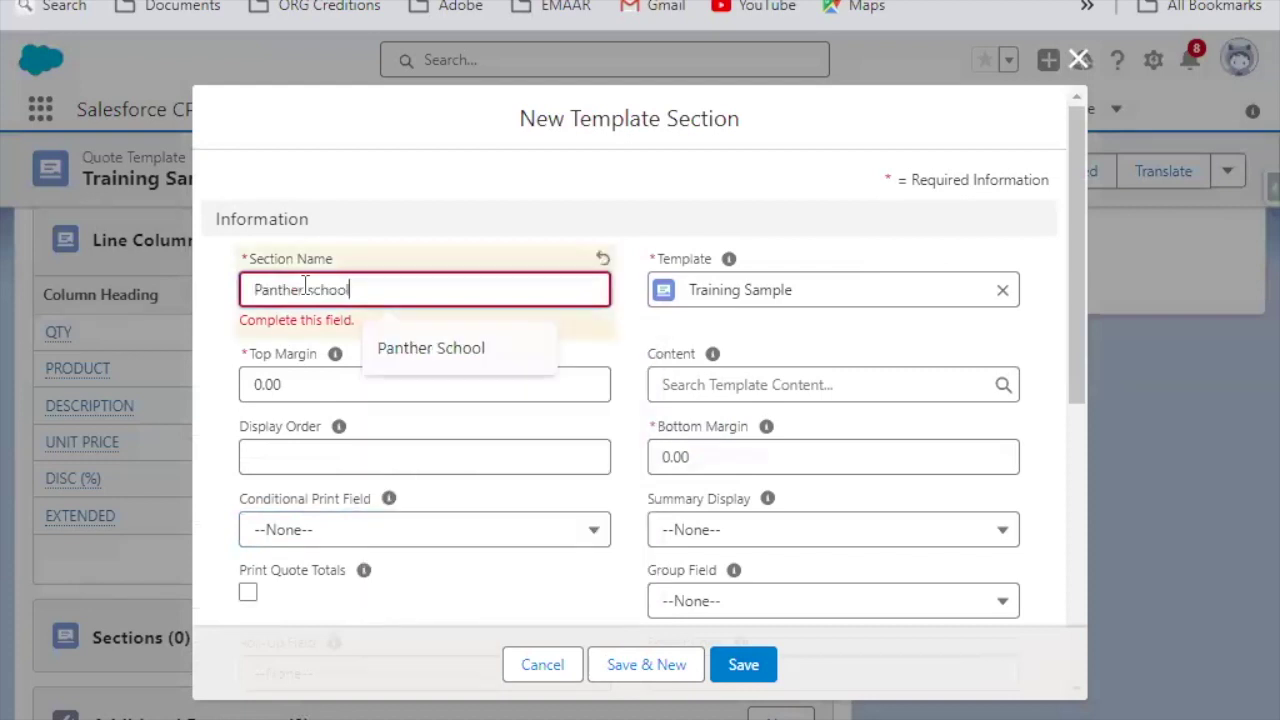
click(410, 345)
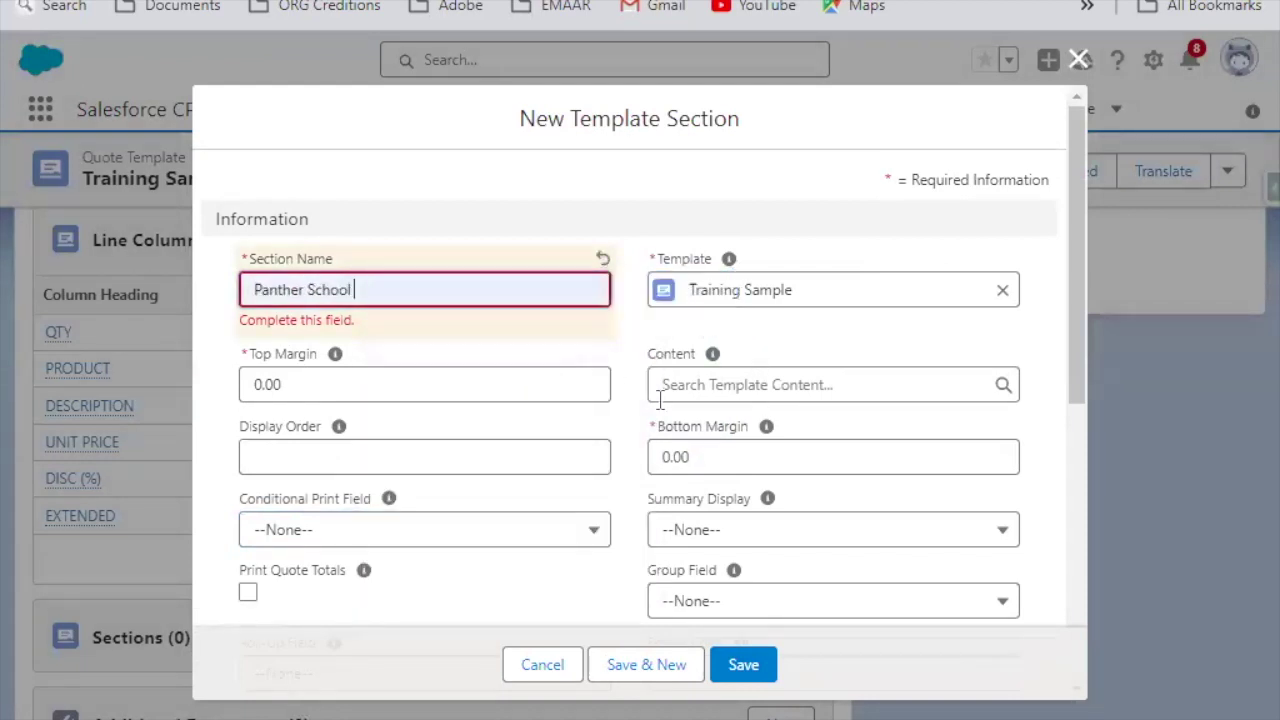
Start new template content for the section, set its type to Custom, and enter the placeholder text xzcv in its markup
click(736, 387)
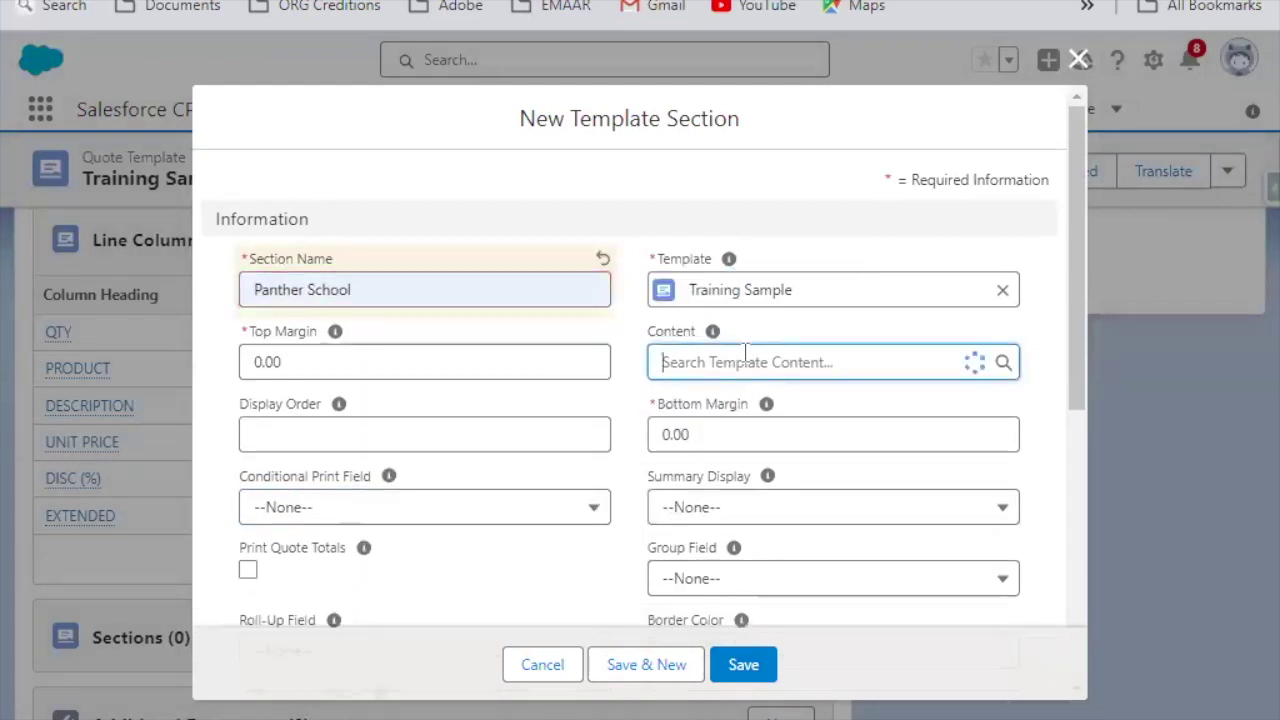
click(780, 412)
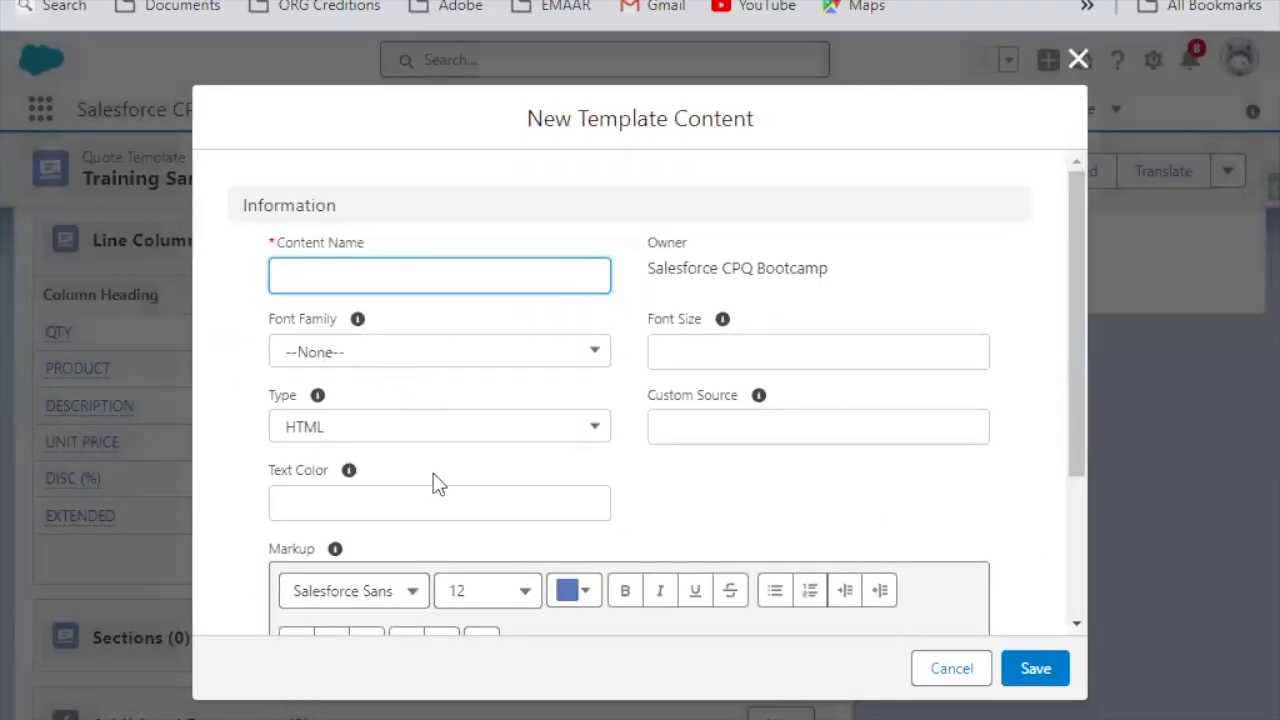
scroll(471, 457, down, 3)
scroll(433, 390, up, 2)
click(402, 346)
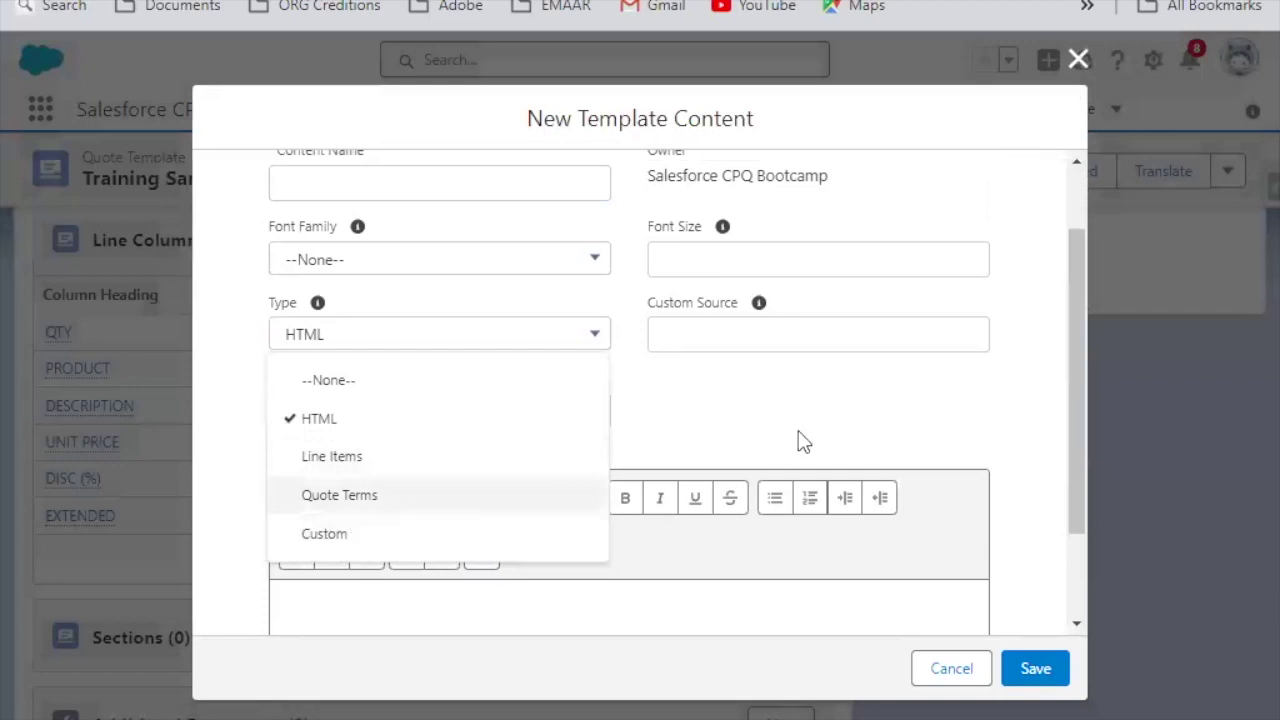
scroll(514, 486, down, 1)
click(340, 422)
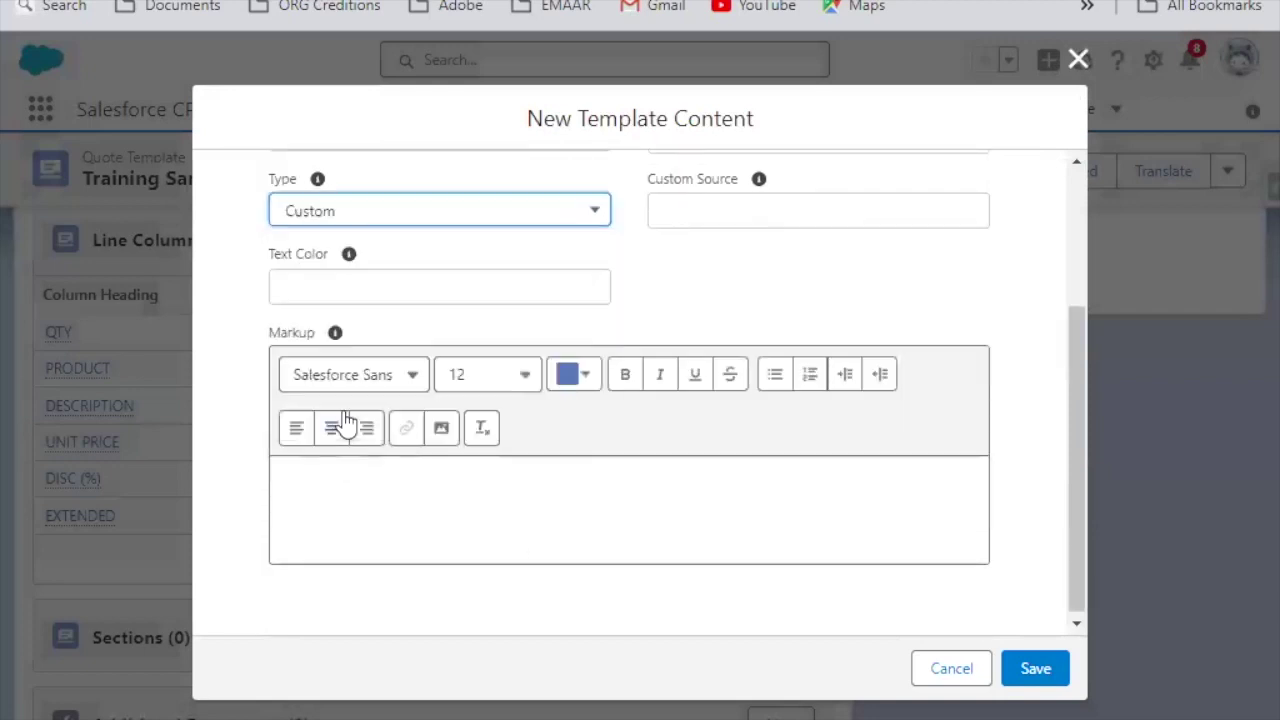
click(370, 510)
text(sscds)
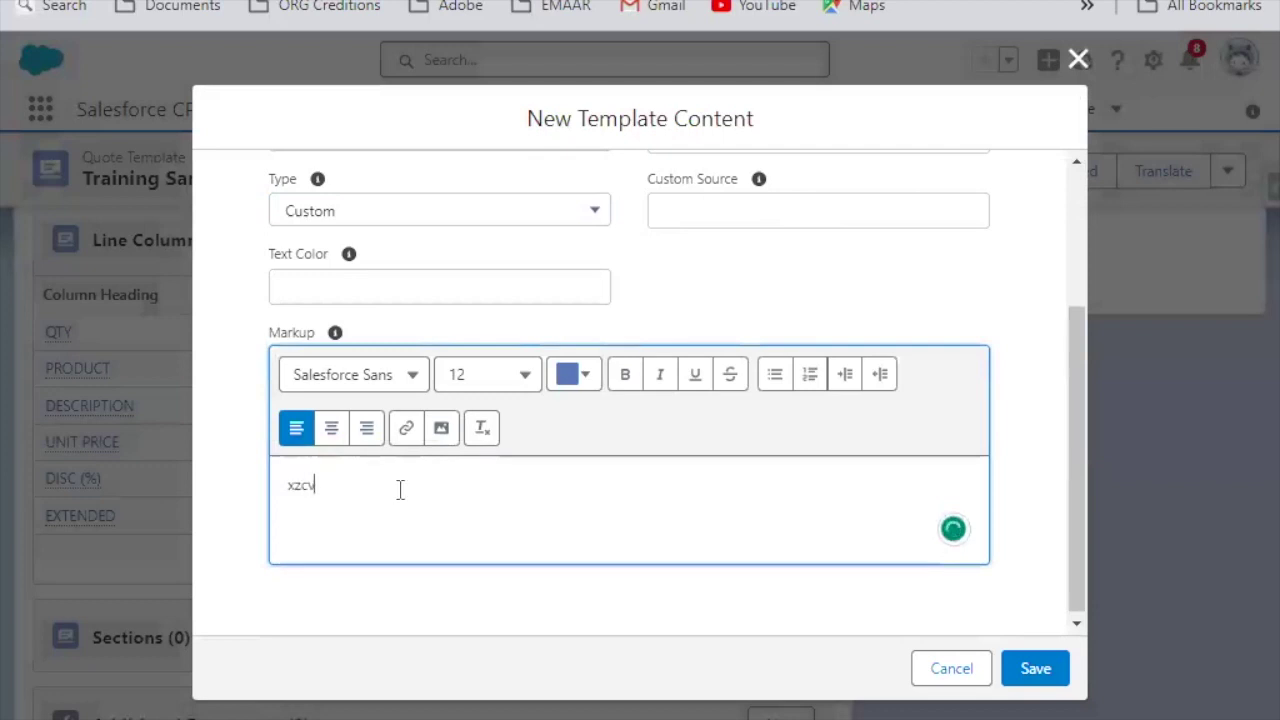
Try the Line Items and Quote Terms types for the new content, and discard both the content and the section
scroll(358, 260, up, 2)
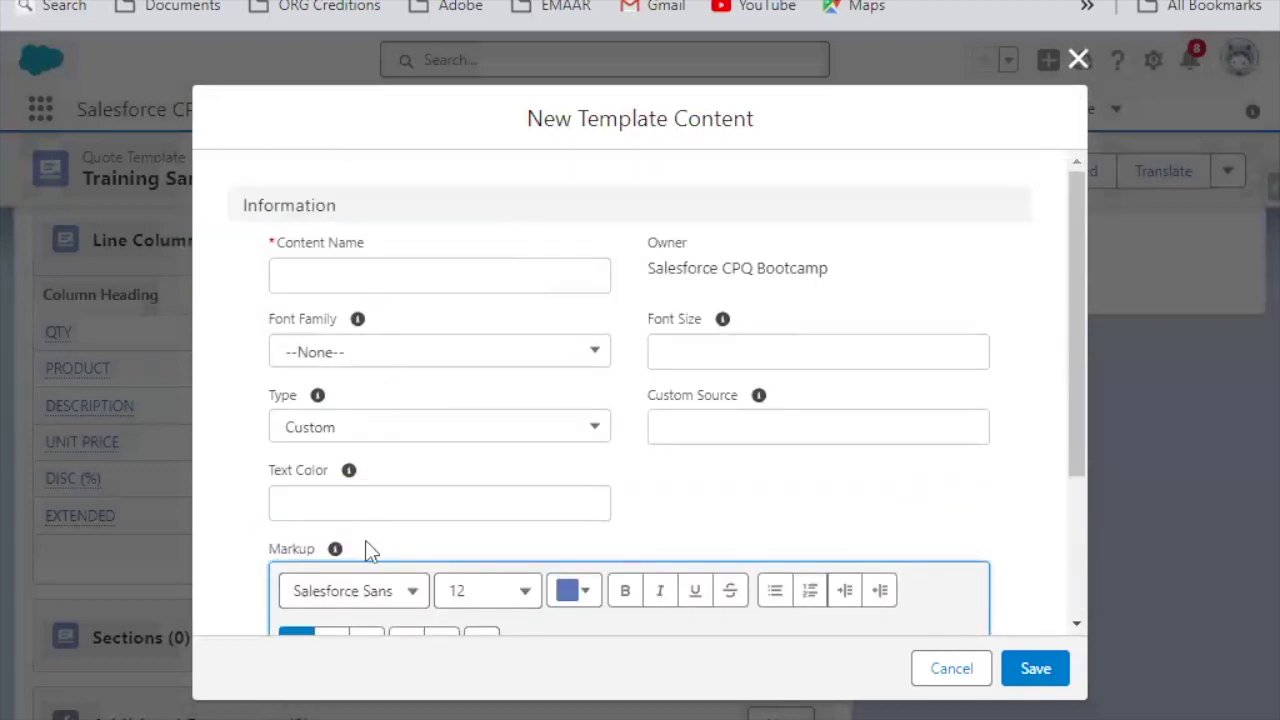
click(380, 427)
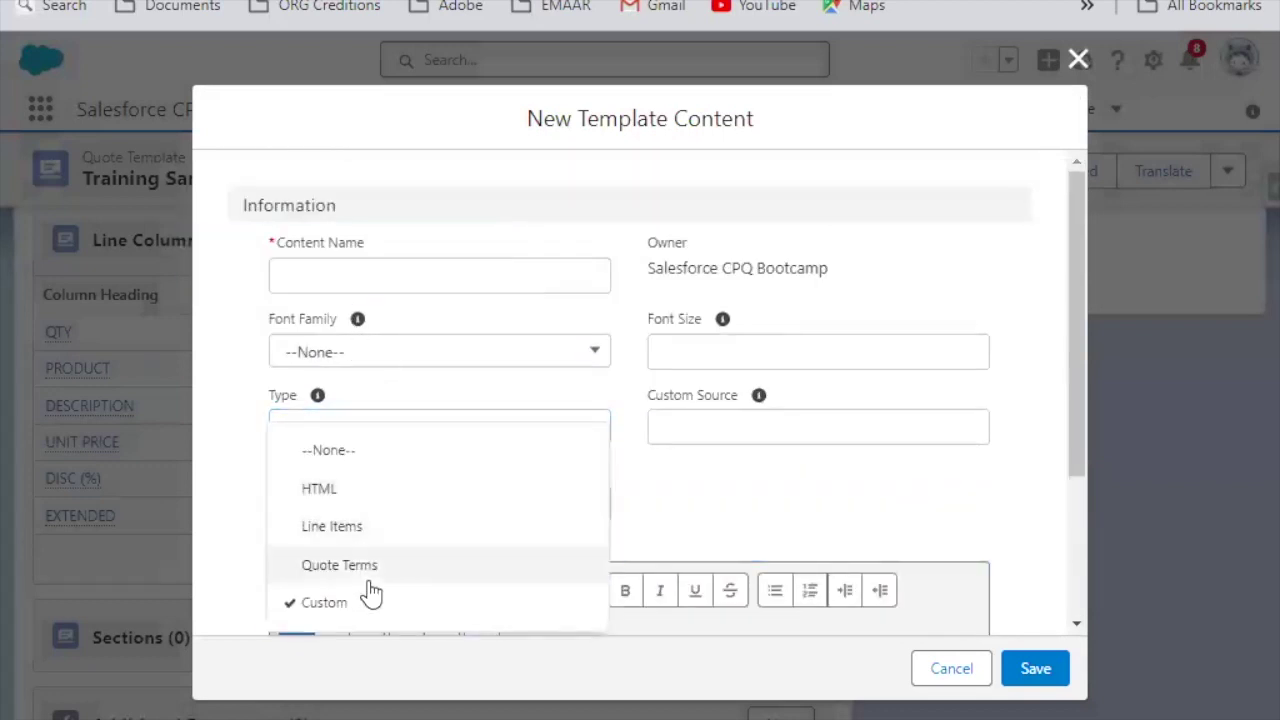
click(370, 528)
click(462, 428)
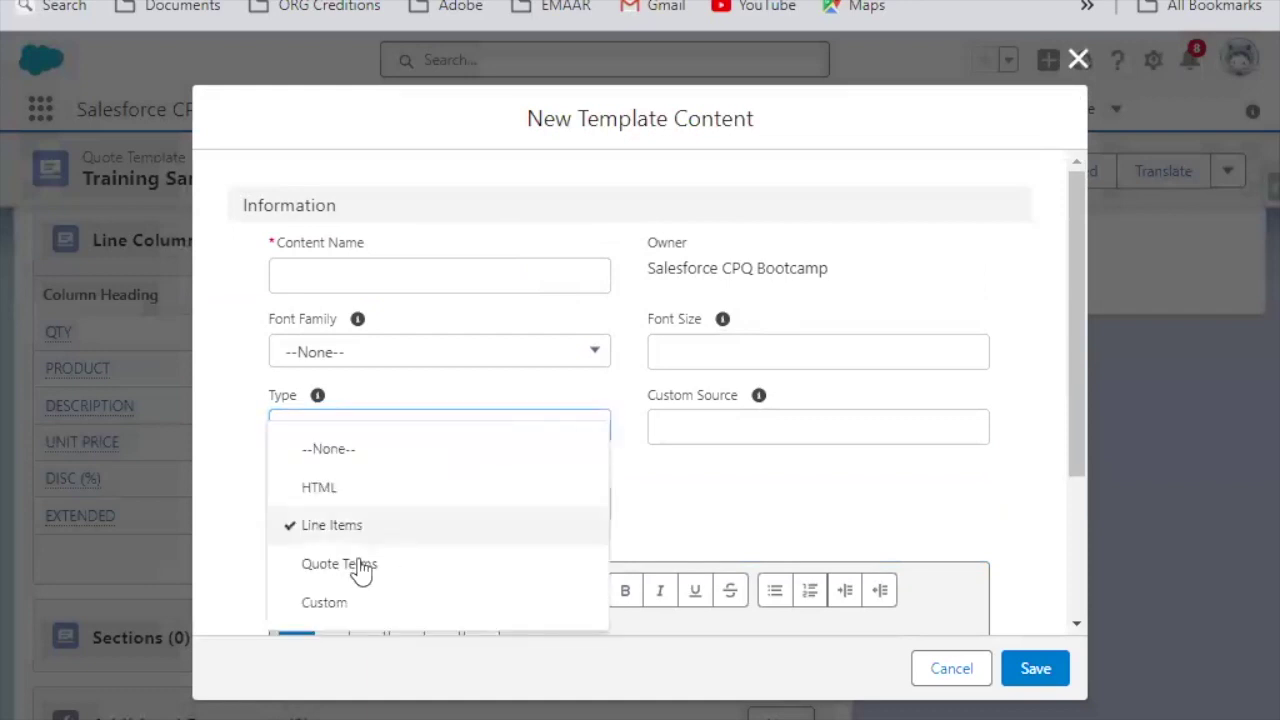
click(355, 572)
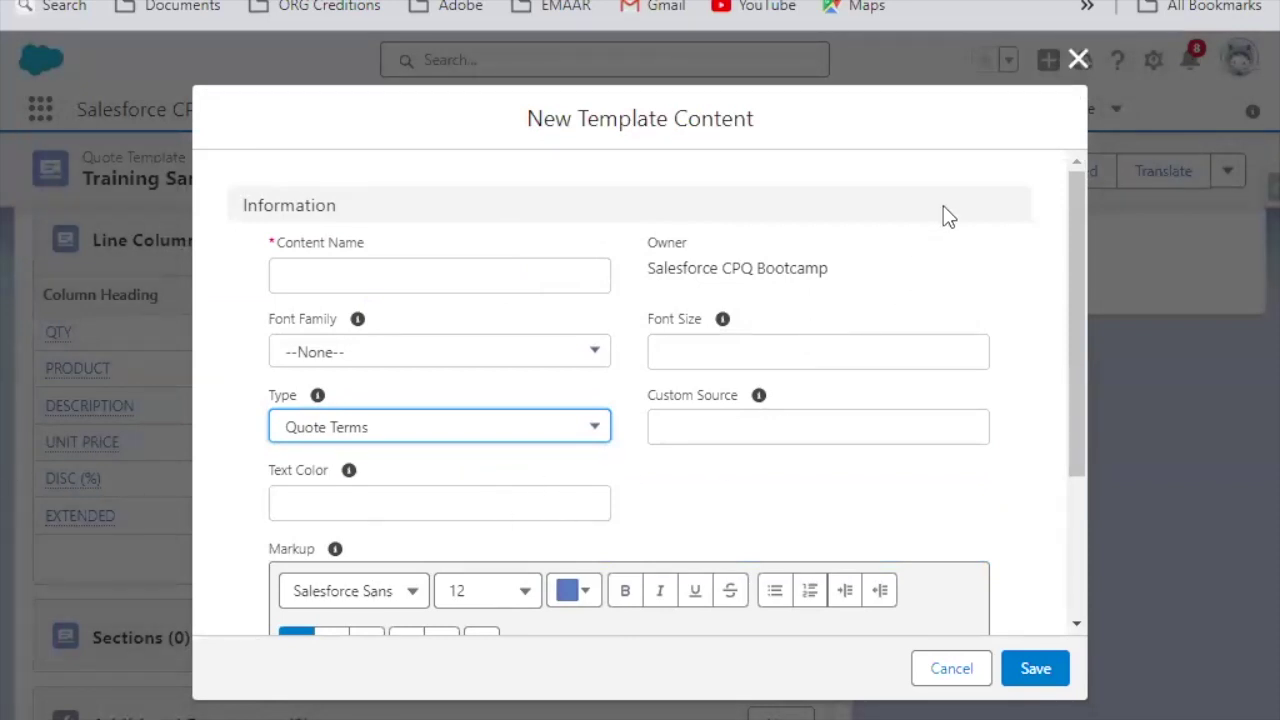
click(1078, 59)
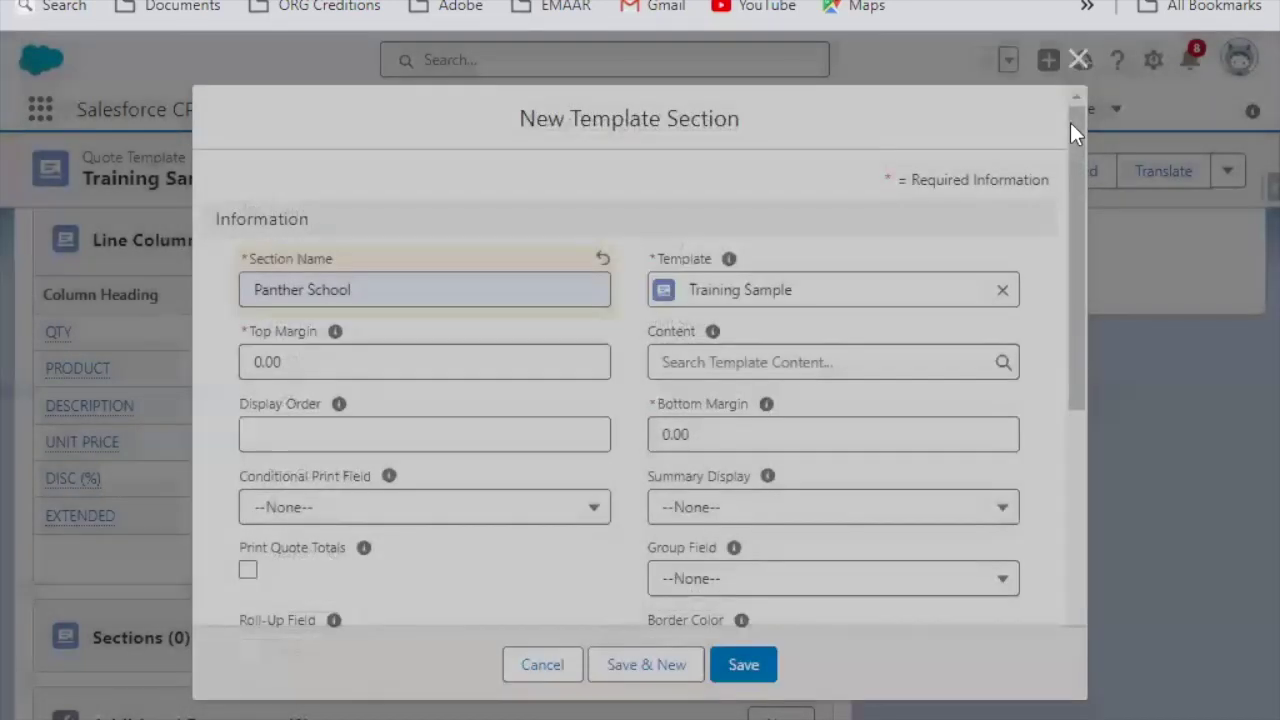
click(1079, 60)
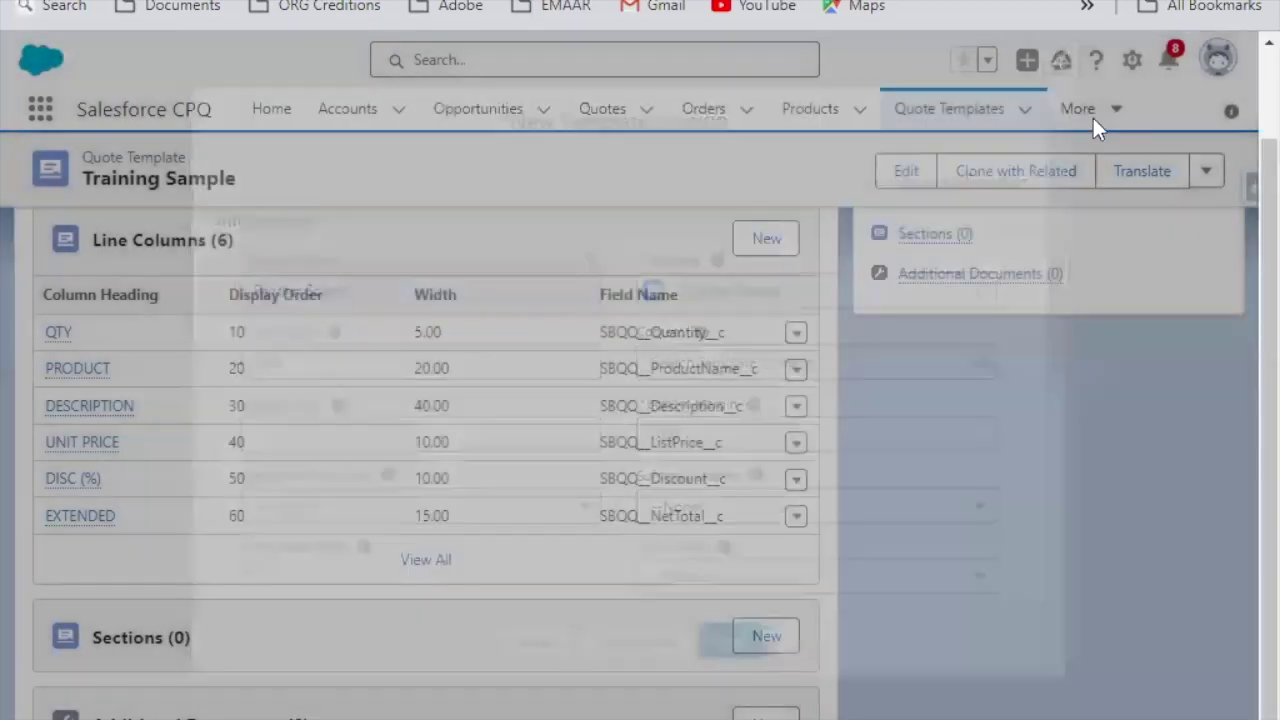
Open the Quote Terms list in the All view and widen its Term # column
click(1092, 115)
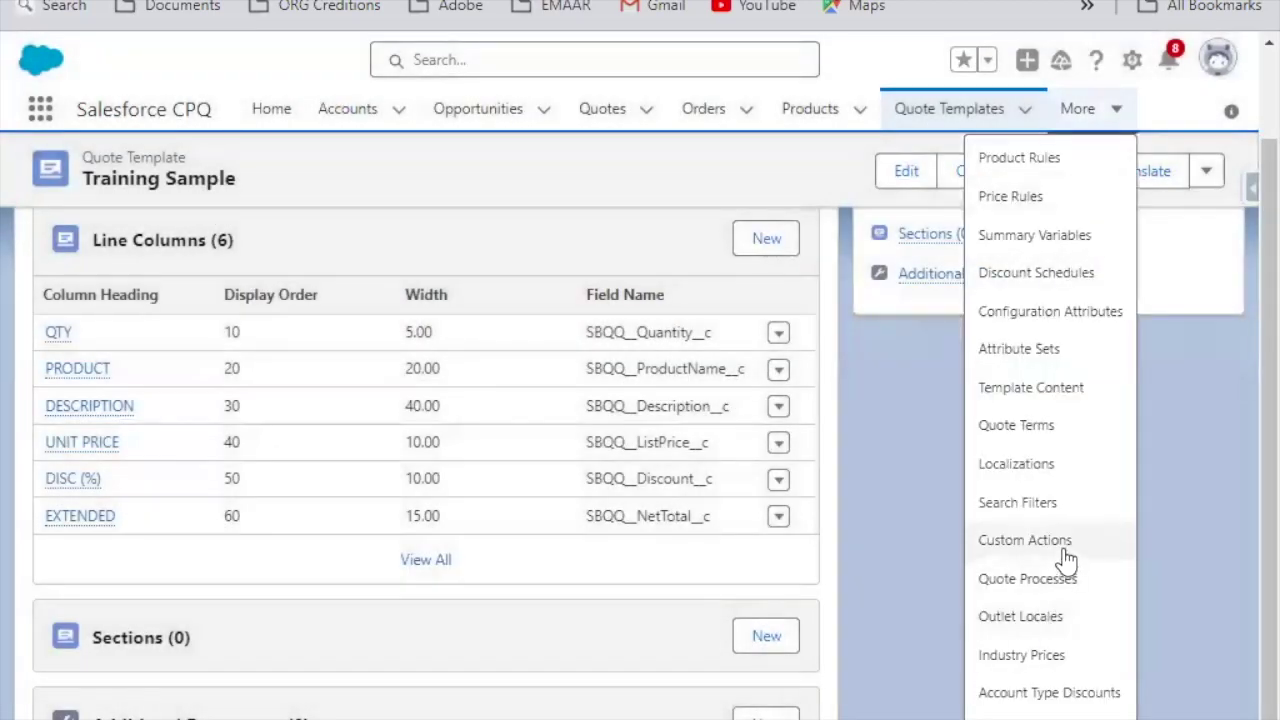
click(1030, 387)
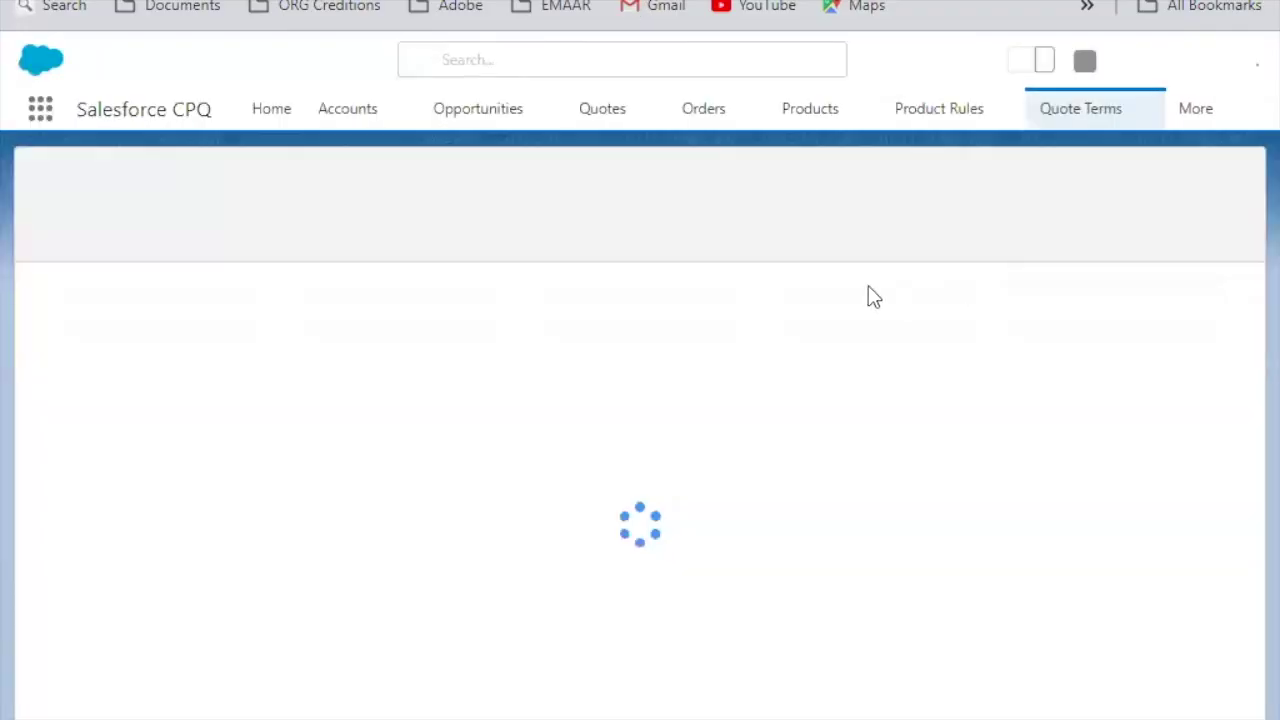
click(222, 198)
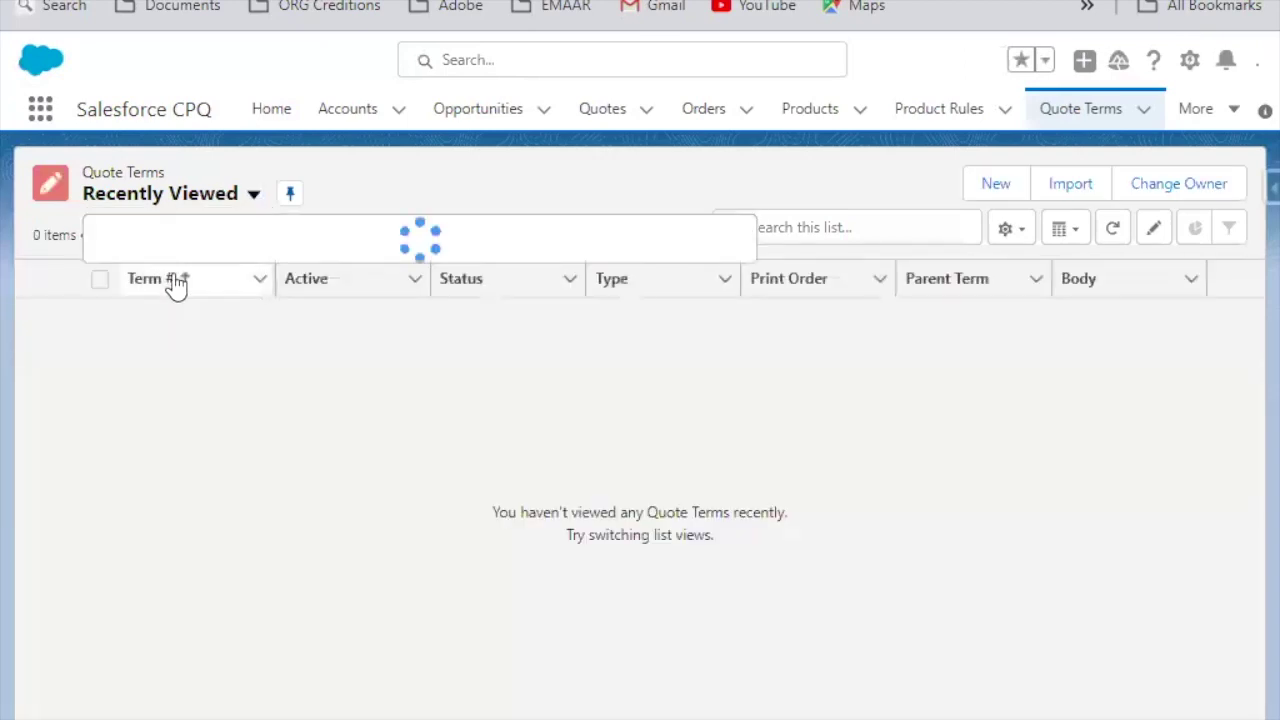
click(149, 268)
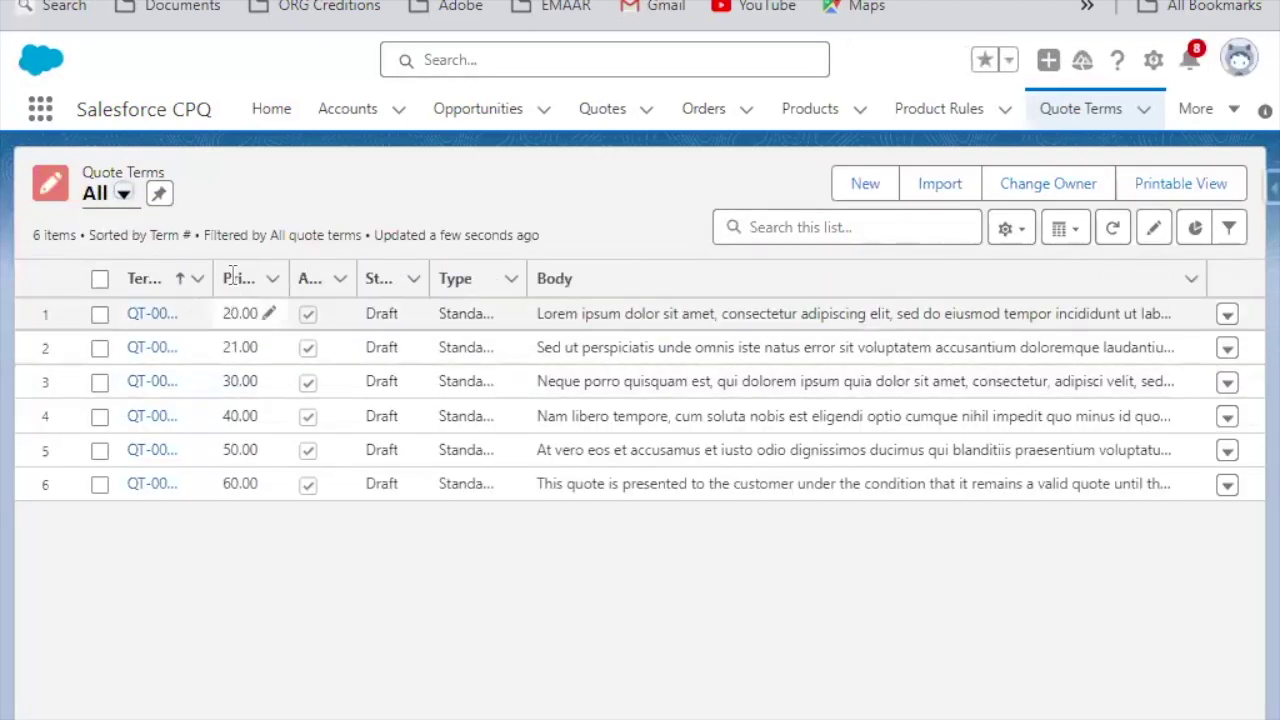
drag(213, 278, 392, 278)
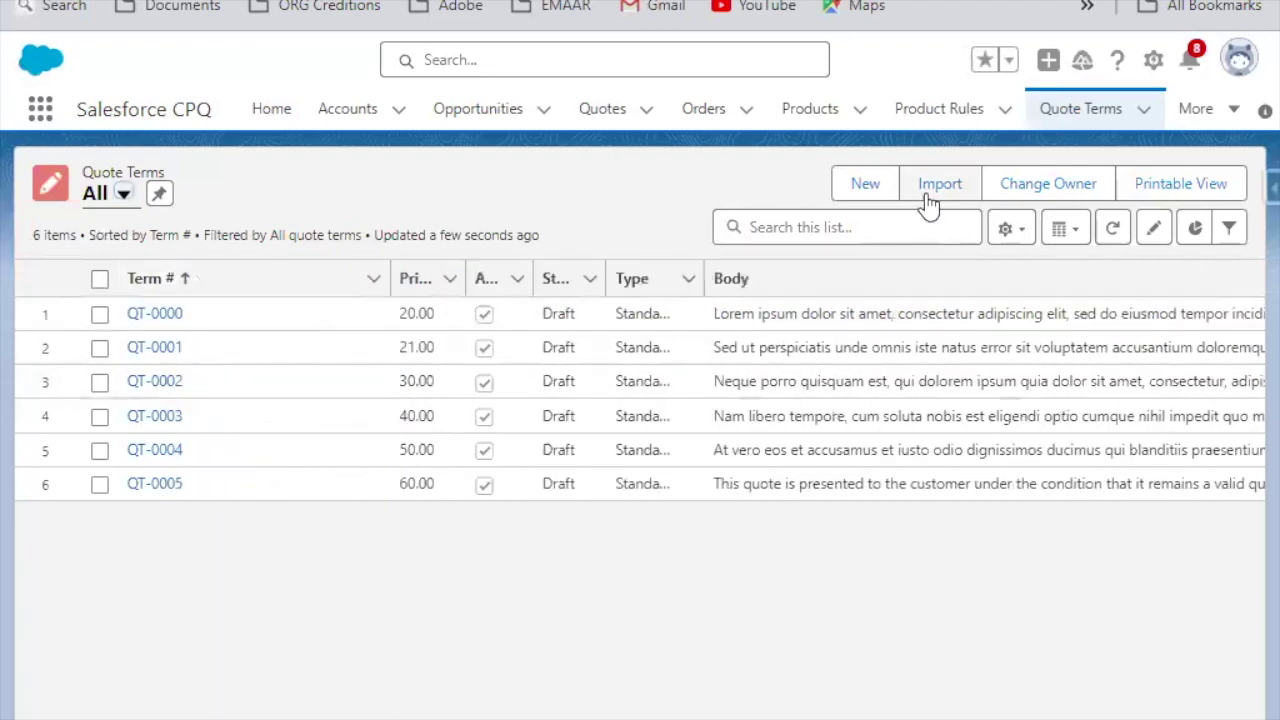
Examine the fields for a new quote term, including the Conditions Met options, and cancel without saving
click(867, 186)
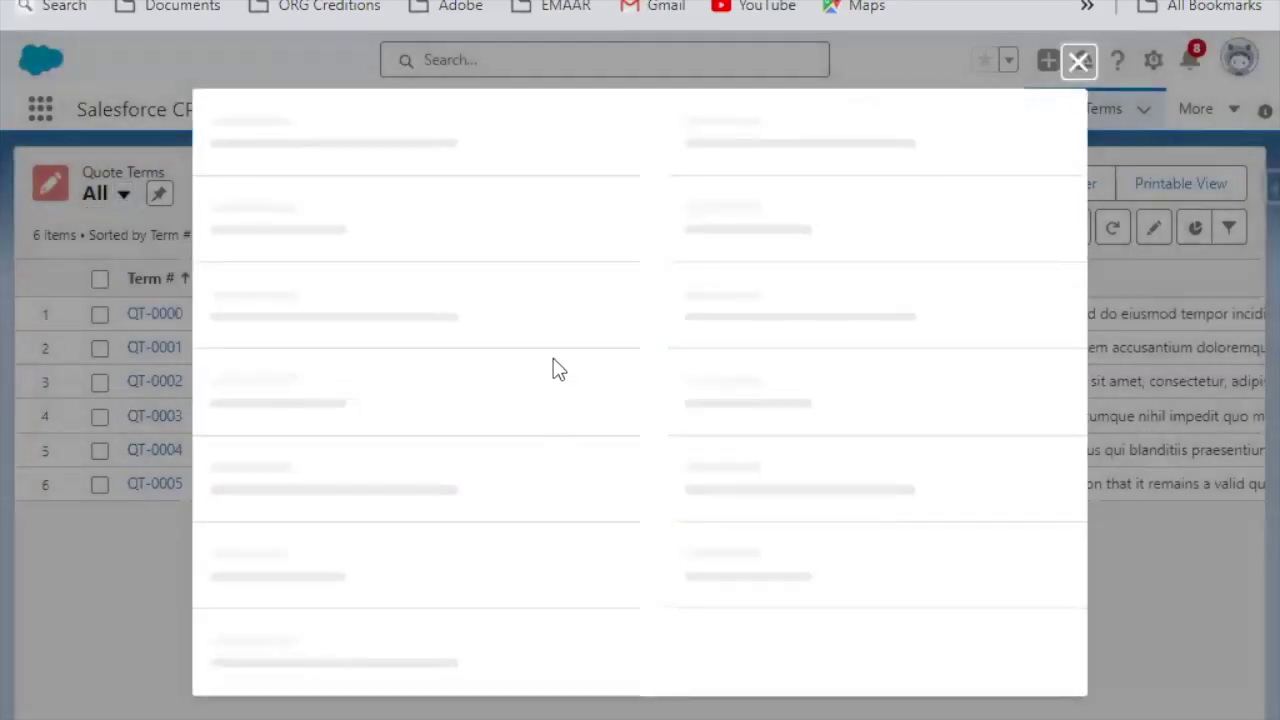
scroll(340, 415, down, 3)
click(394, 314)
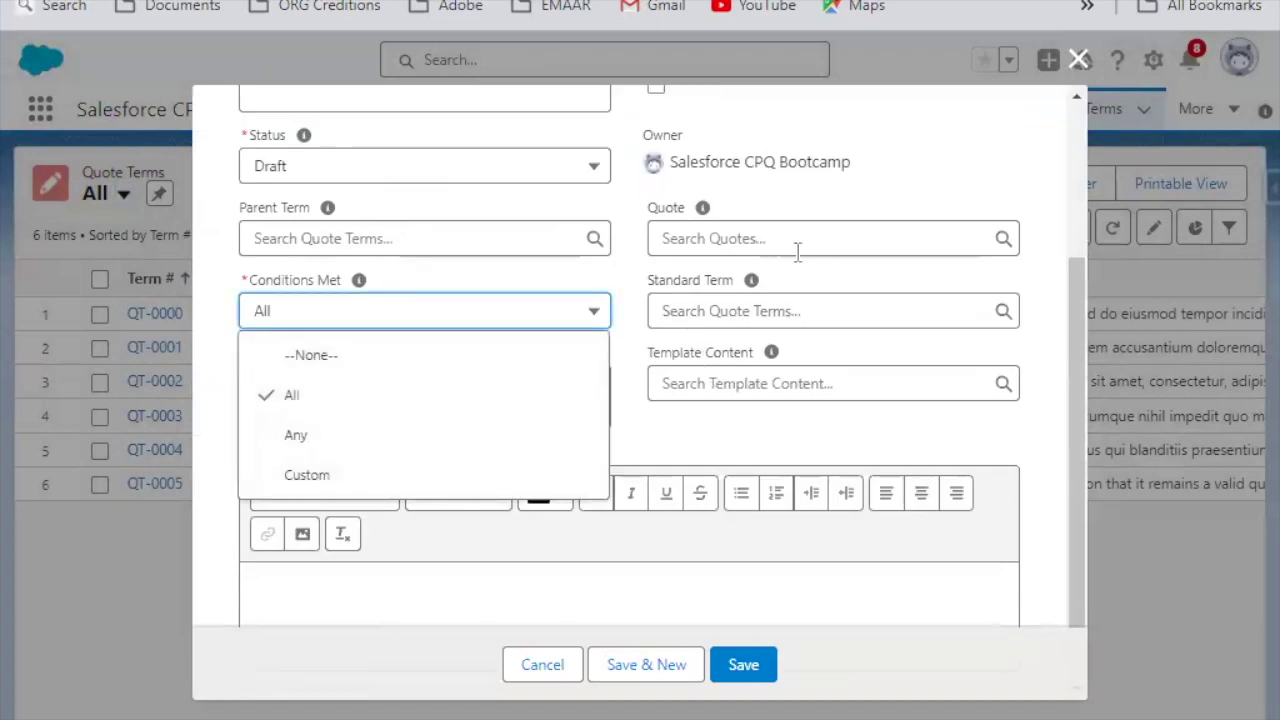
click(769, 232)
click(866, 181)
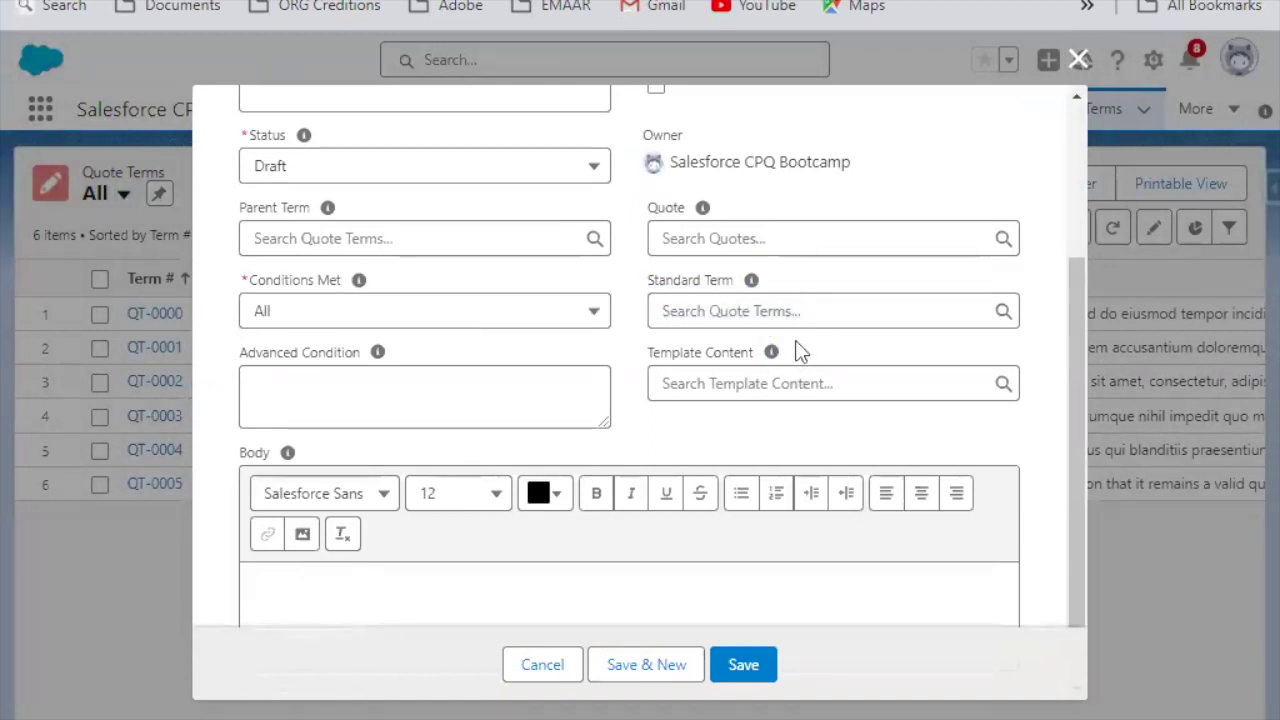
scroll(353, 253, up, 5)
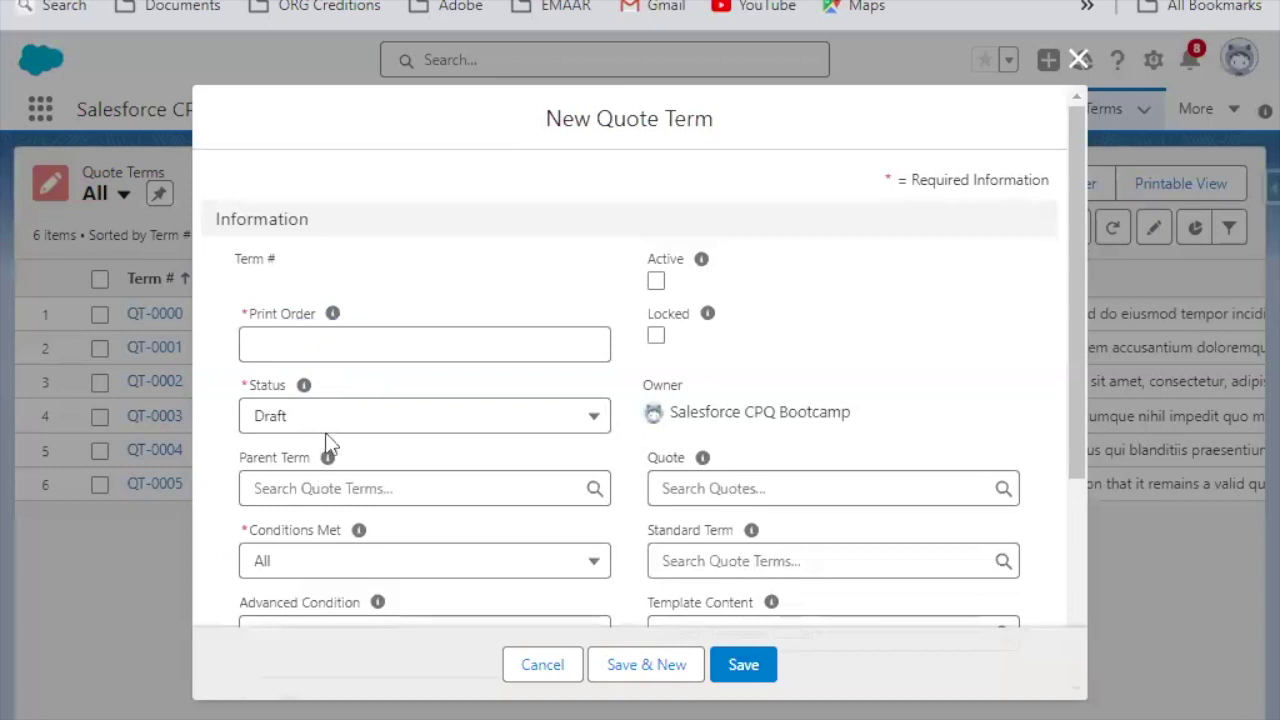
scroll(385, 500, down, 5)
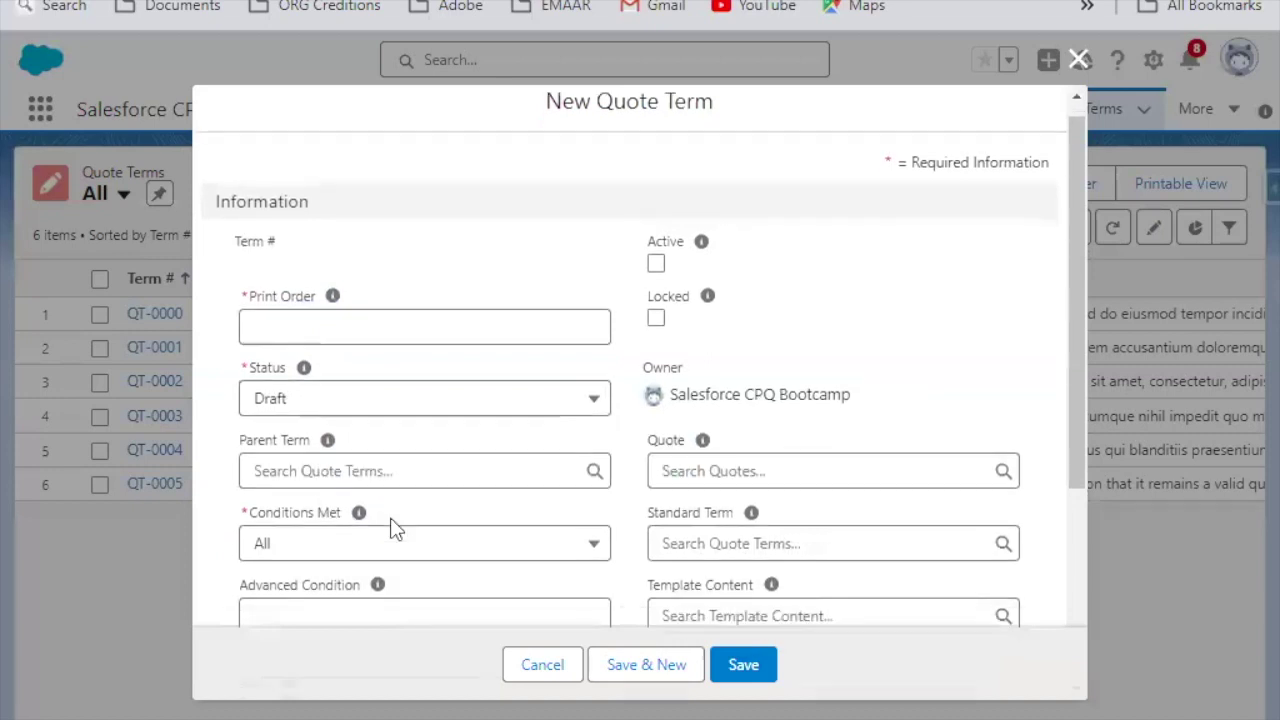
click(510, 661)
Review the details and body text of quote term QT-0000, and open quote term QT-0004 from the list
click(155, 314)
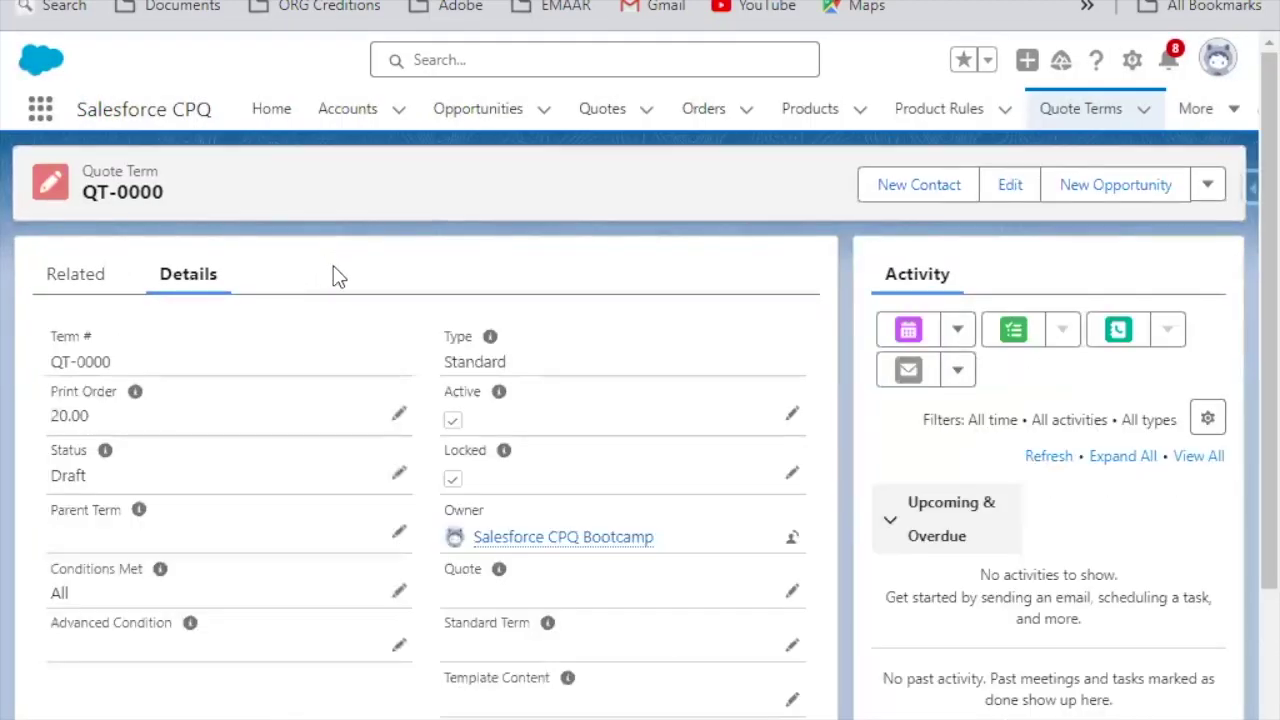
scroll(260, 470, down, 3)
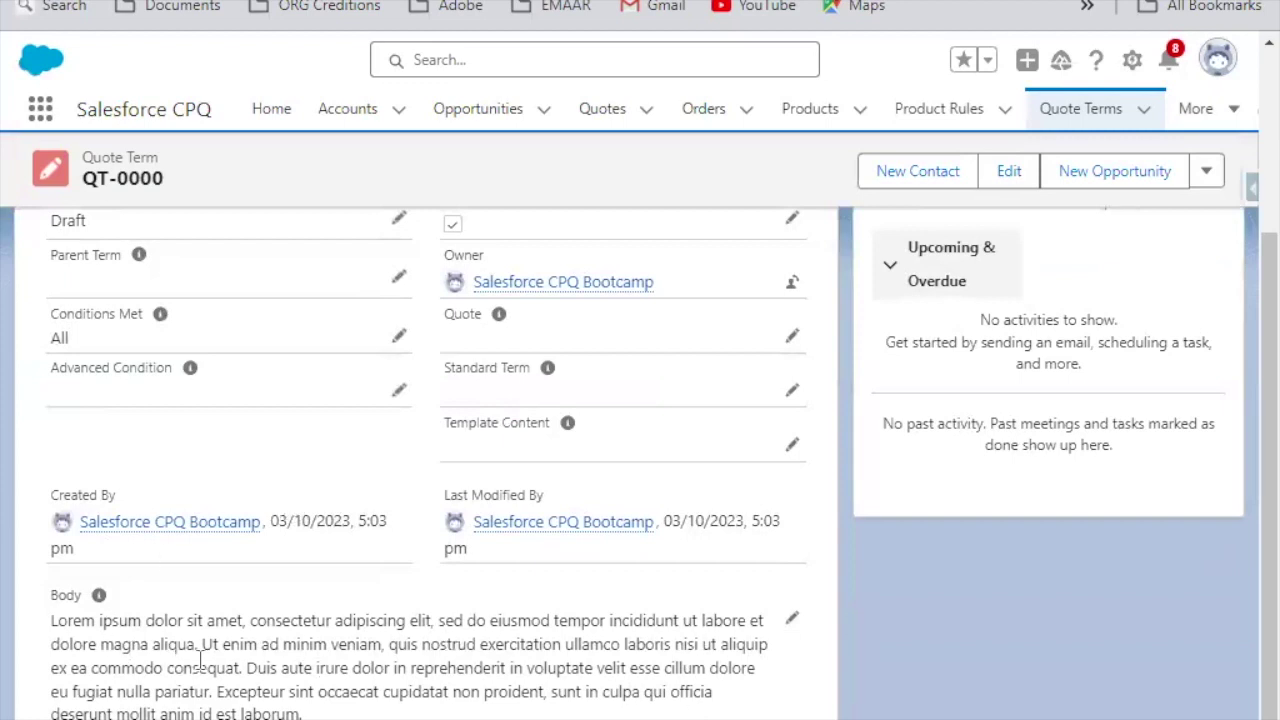
drag(52, 624, 310, 716)
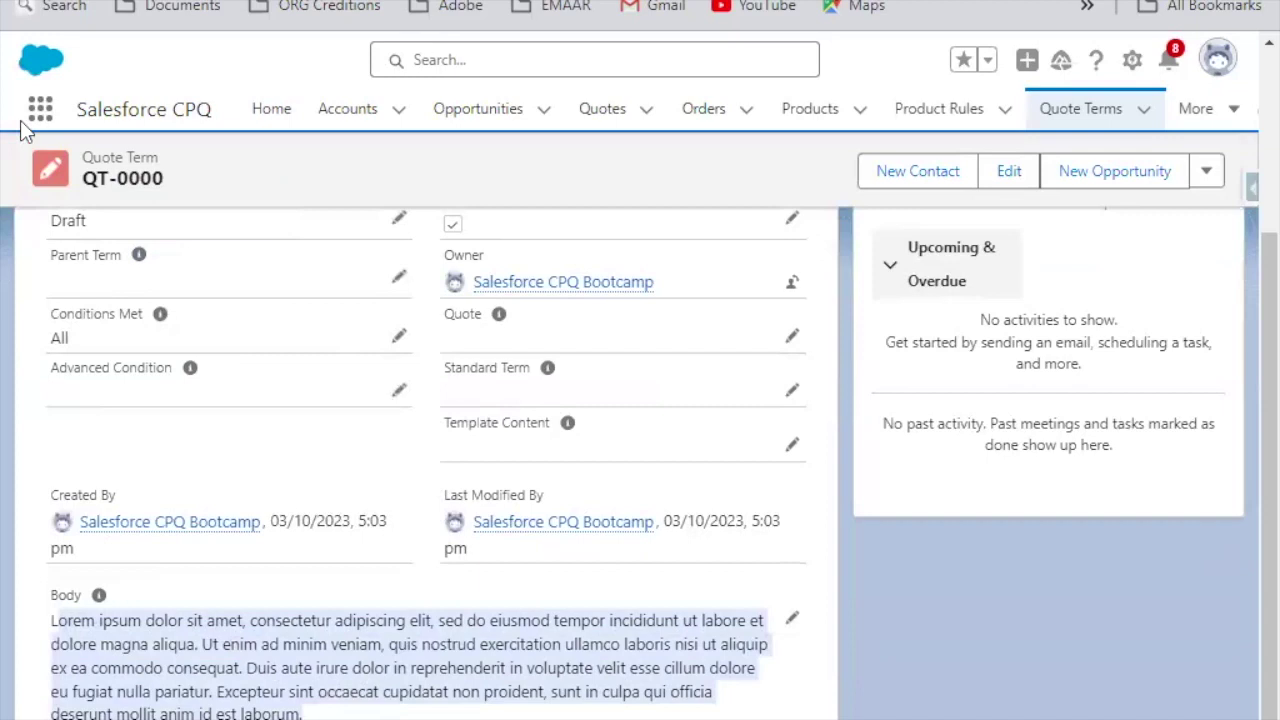
key(alt+Left)
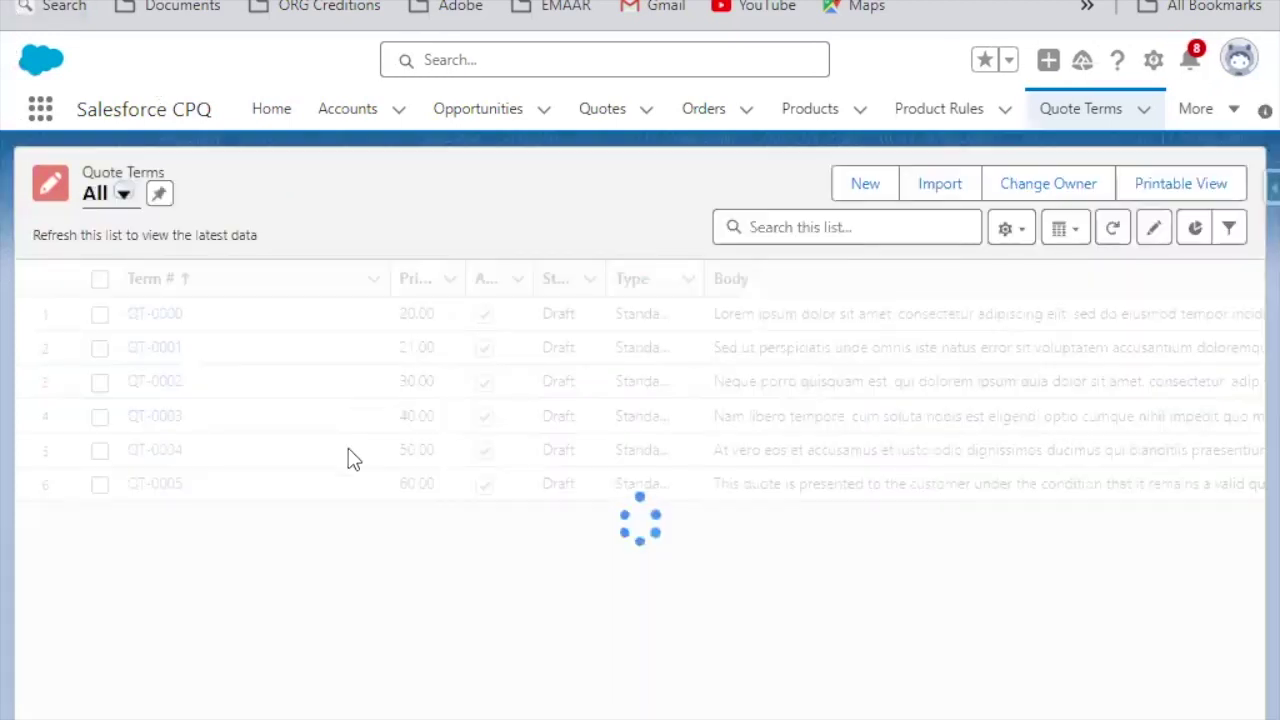
click(176, 455)
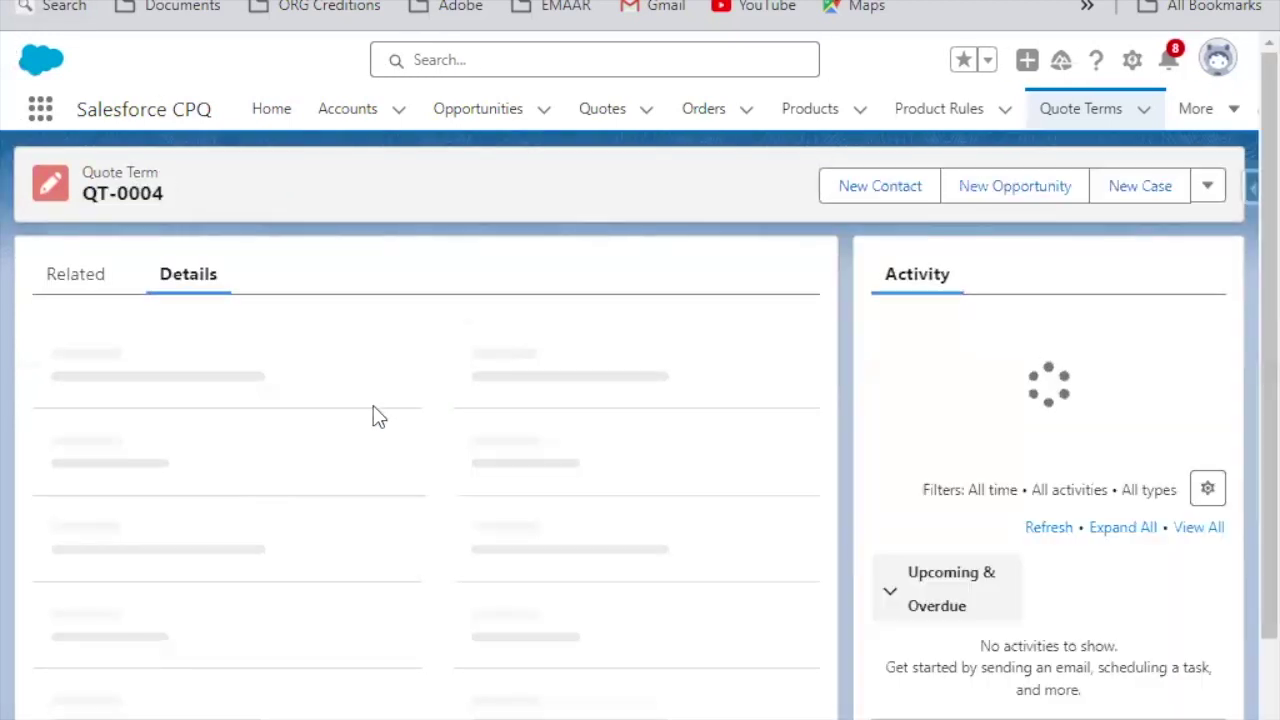
Review the details and related lists of quote term QT-0004, examine the new term condition fields, and cancel without saving
scroll(440, 530, down, 2)
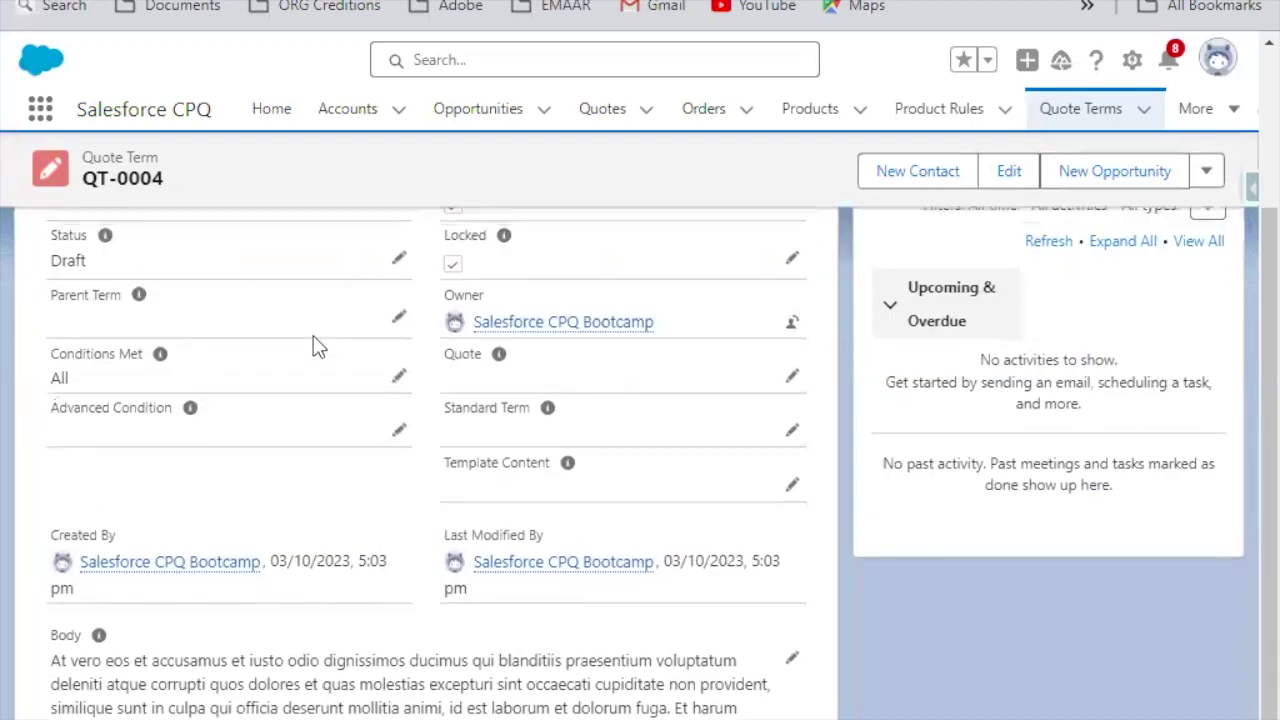
scroll(314, 346, up, 2)
click(60, 284)
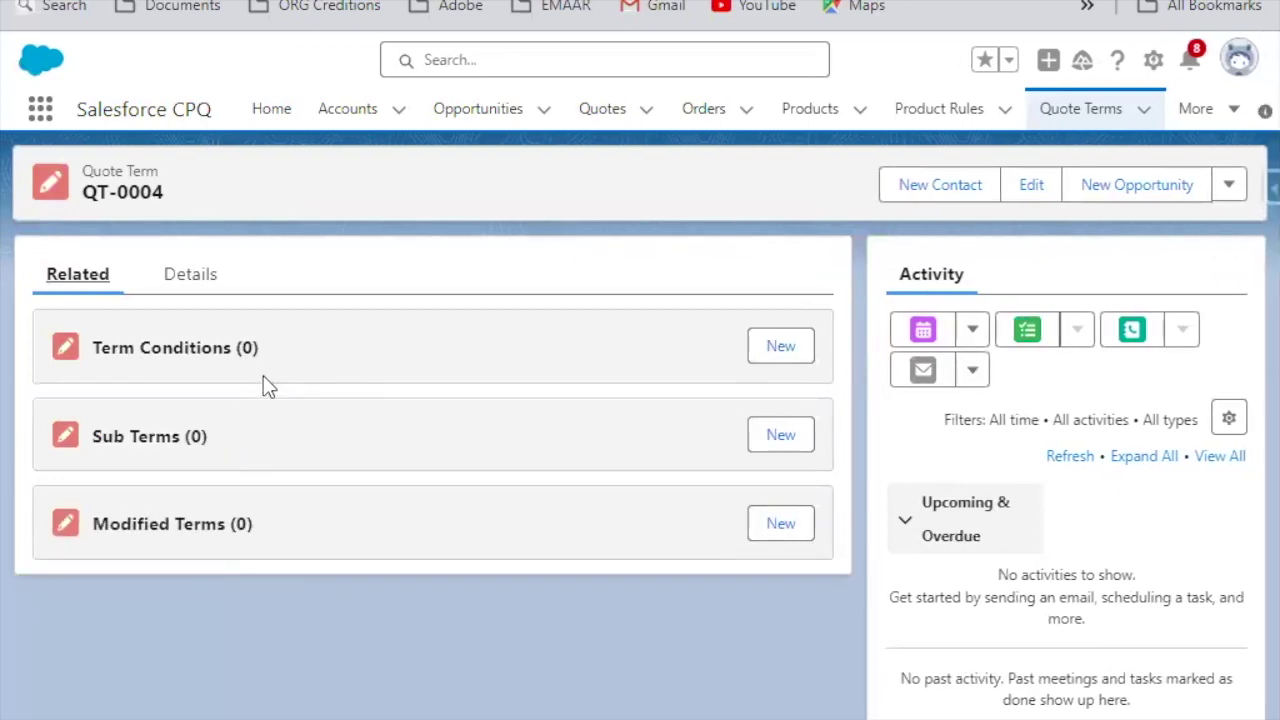
click(777, 355)
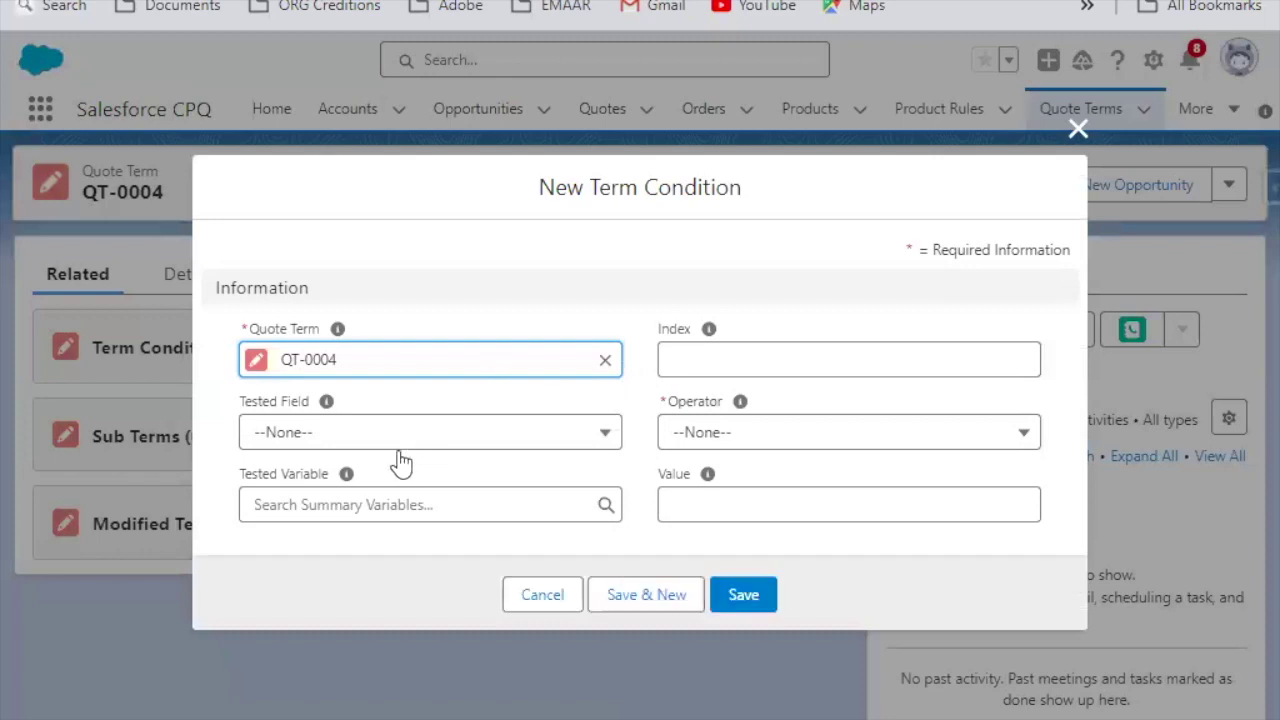
click(542, 595)
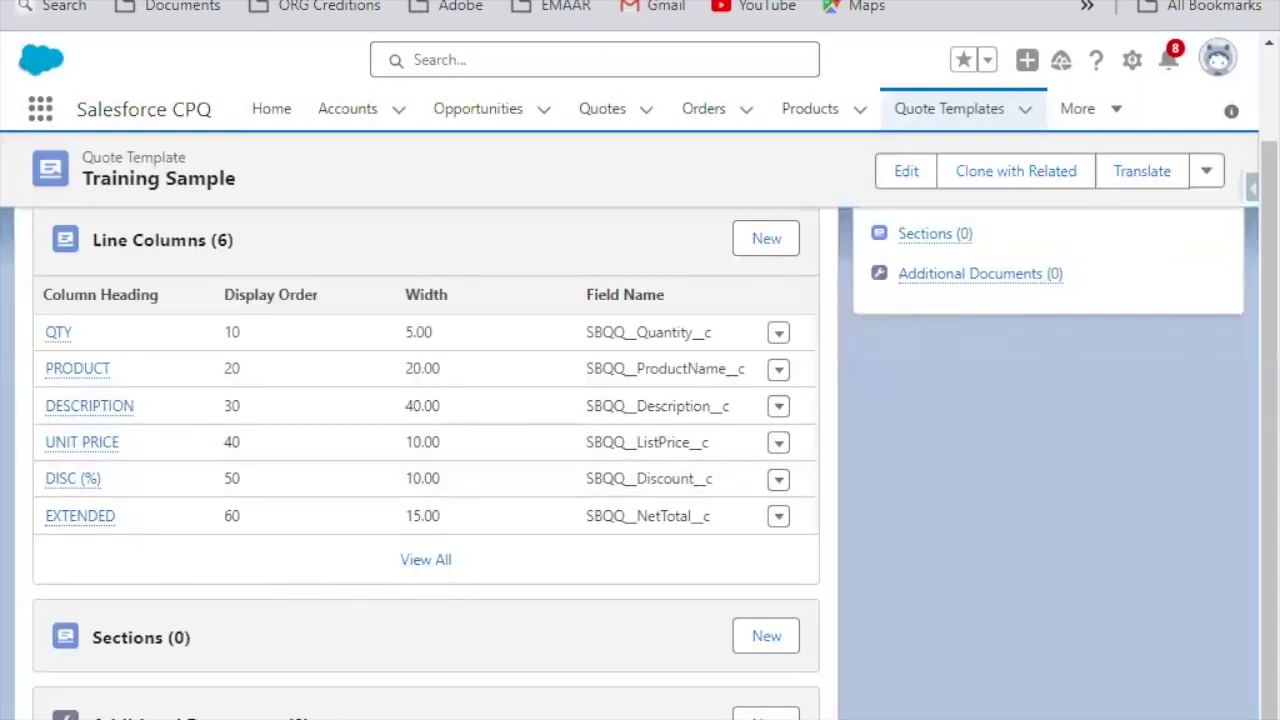
Start a new template section for Training Sample and examine its general, page break and filtering fields
click(760, 640)
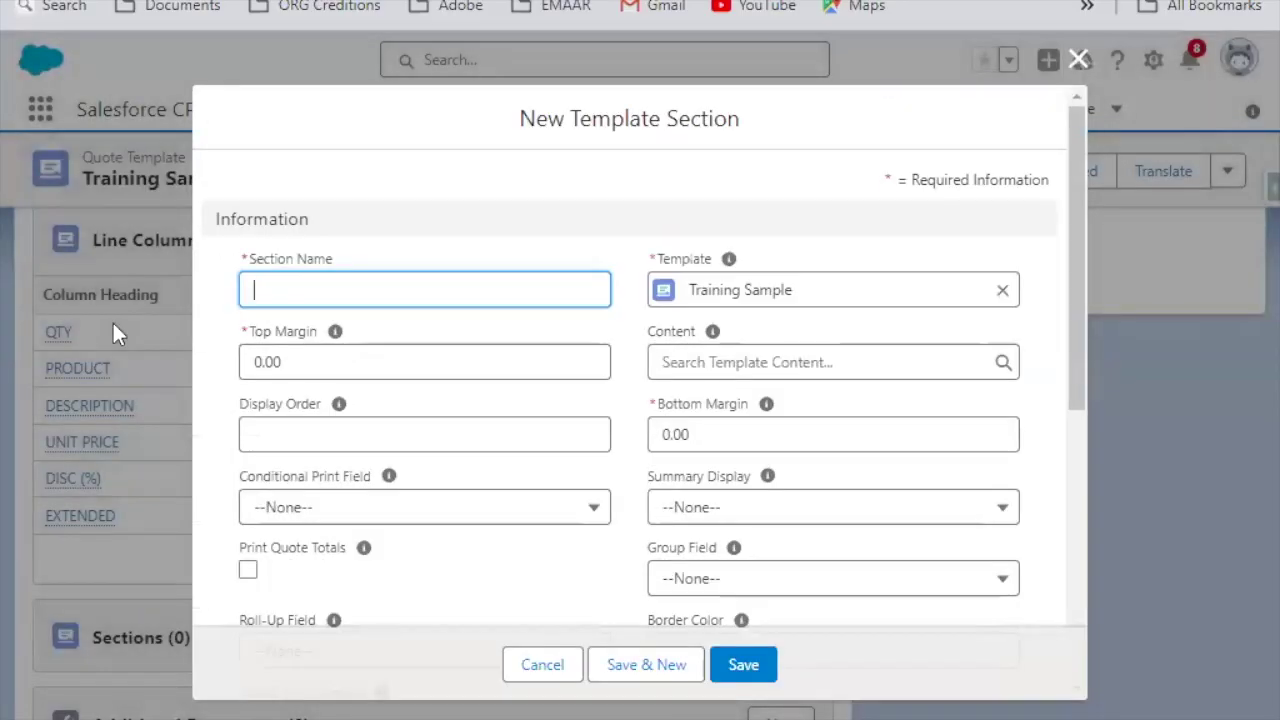
scroll(378, 432, down, 3)
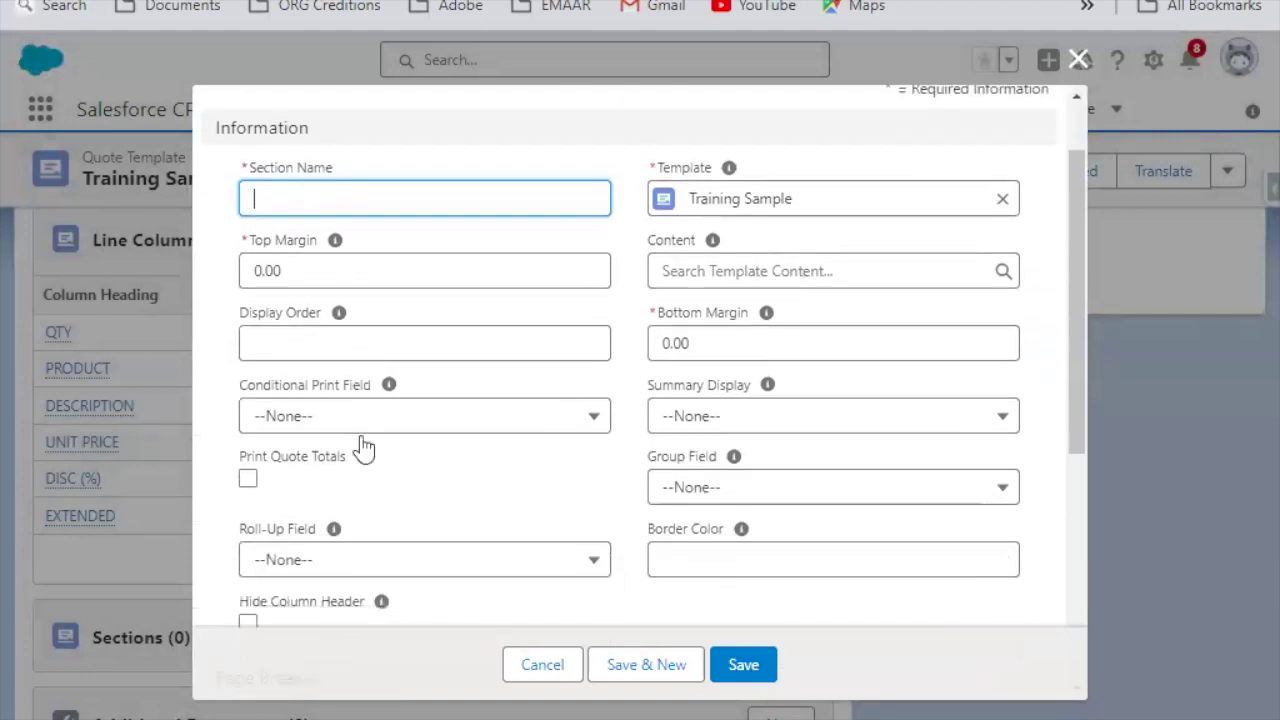
scroll(414, 397, down, 3)
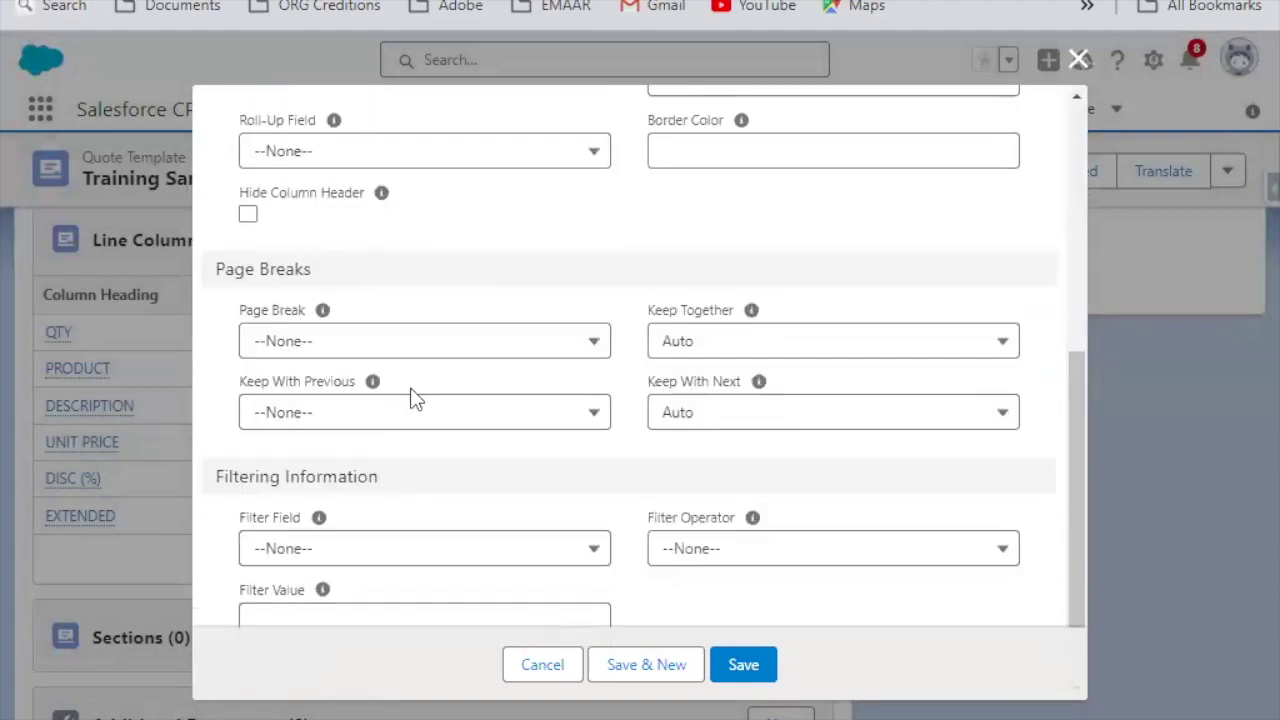
scroll(398, 340, up, 6)
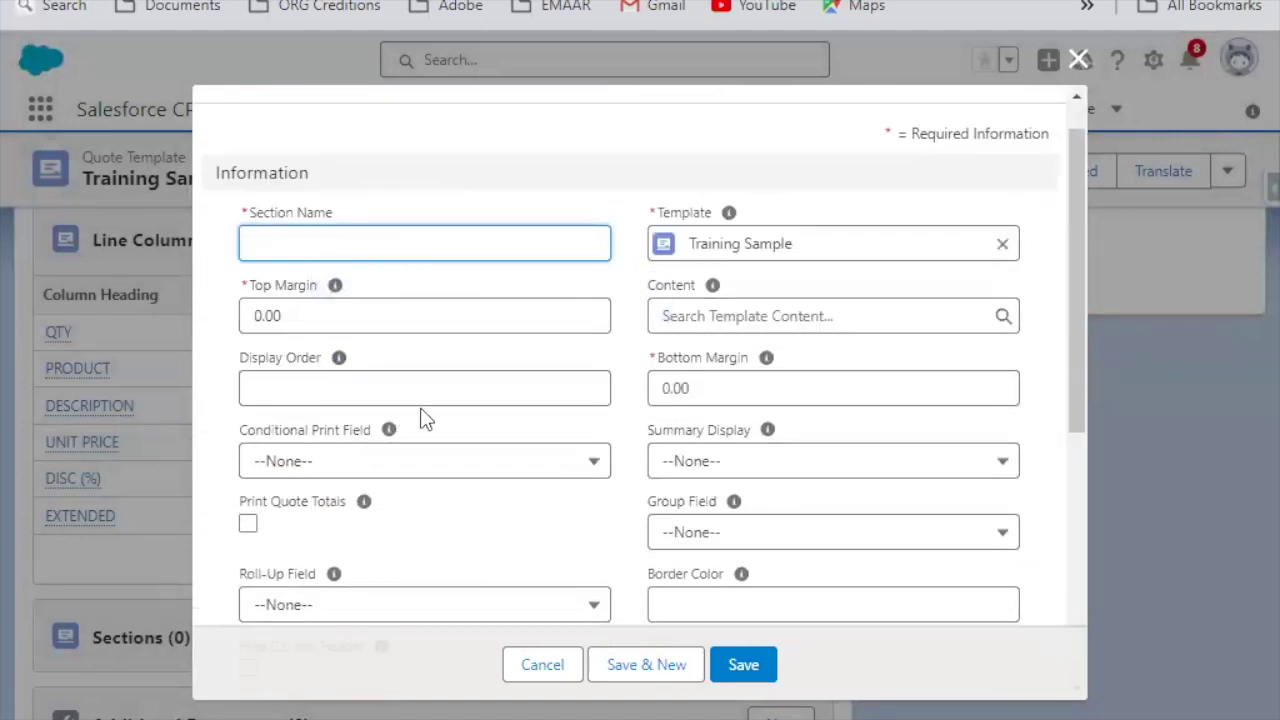
Examine the Conditional Print Field options and the remaining section fields, and cancel the new section without saving
click(388, 432)
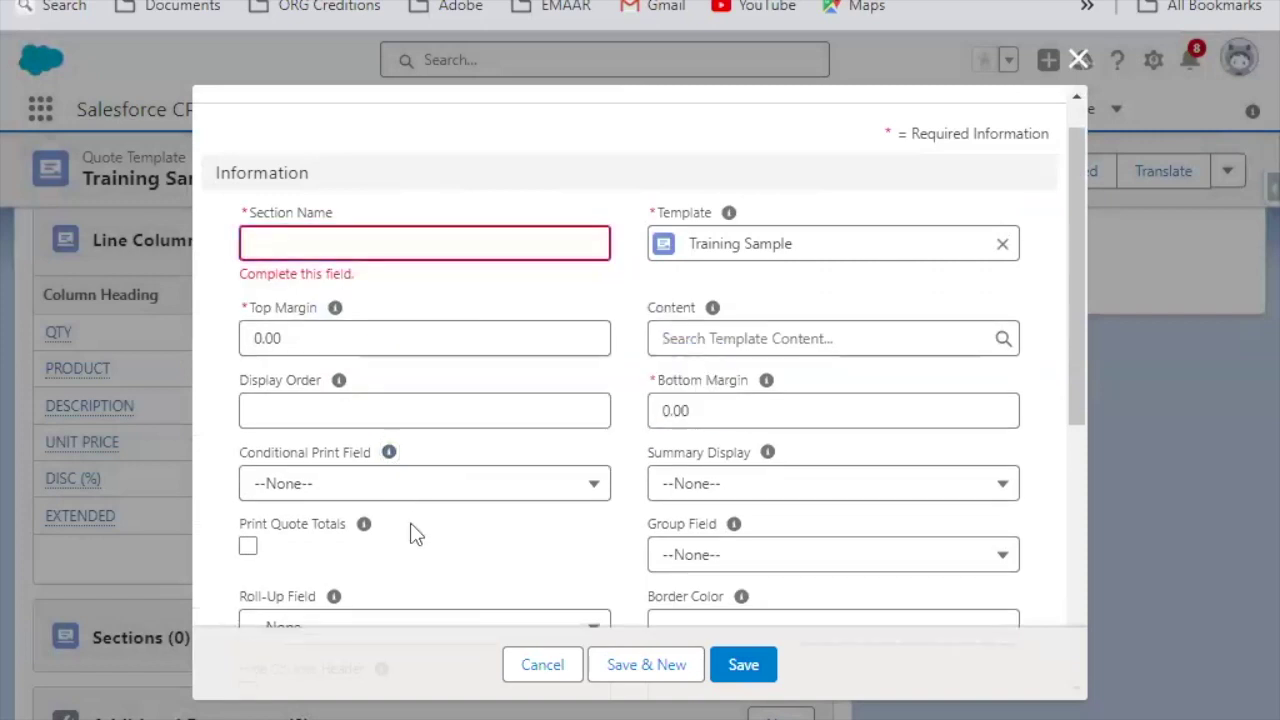
click(444, 484)
scroll(600, 386, down, 4)
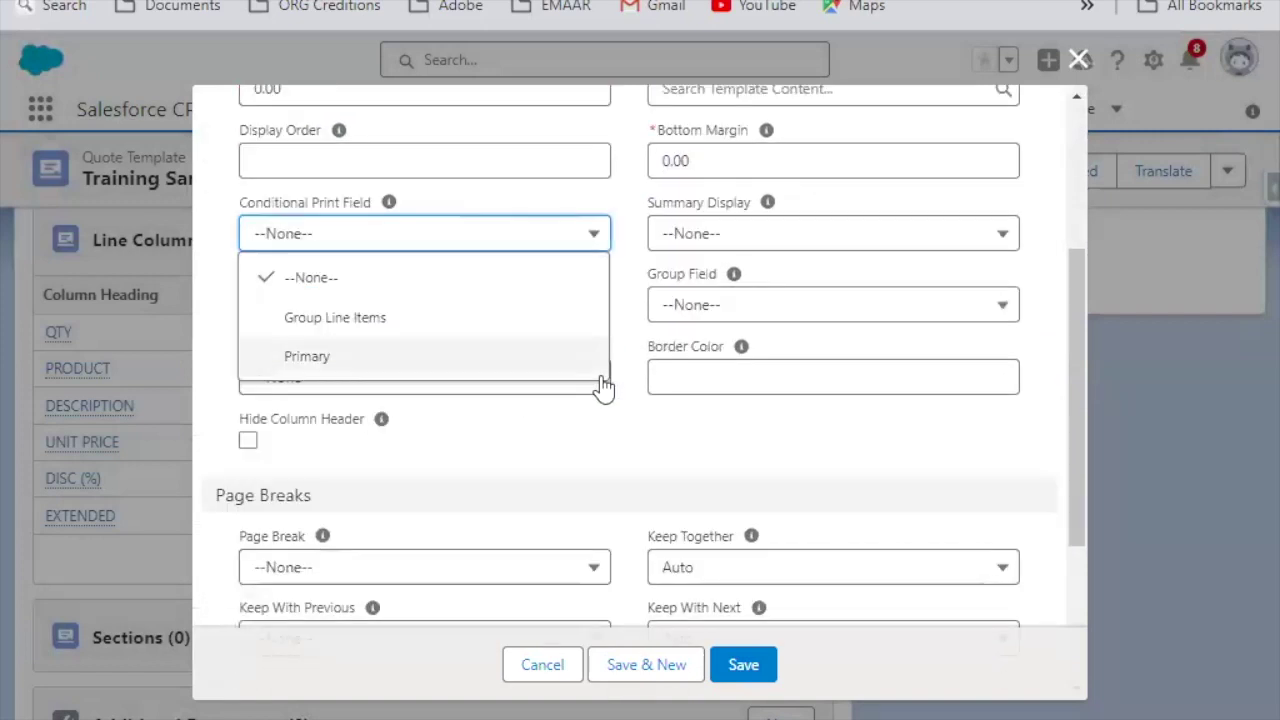
click(420, 443)
click(534, 457)
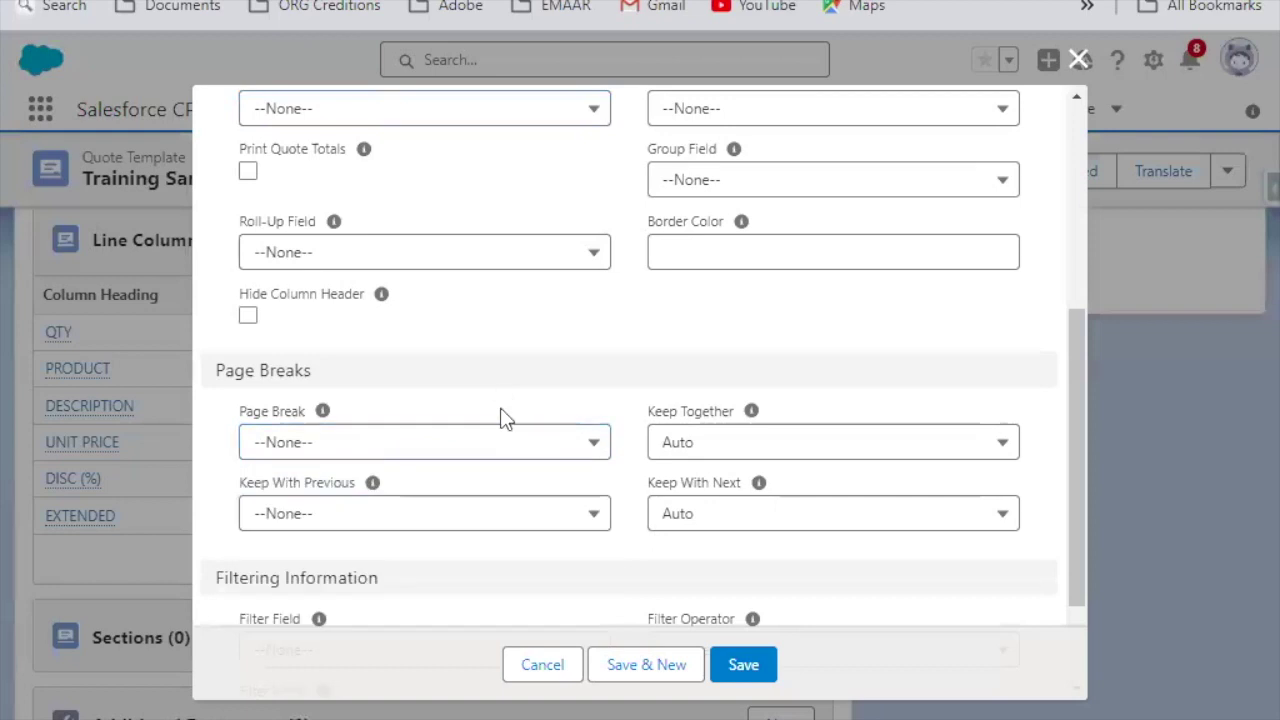
scroll(440, 520, down, 2)
scroll(650, 380, up, 4)
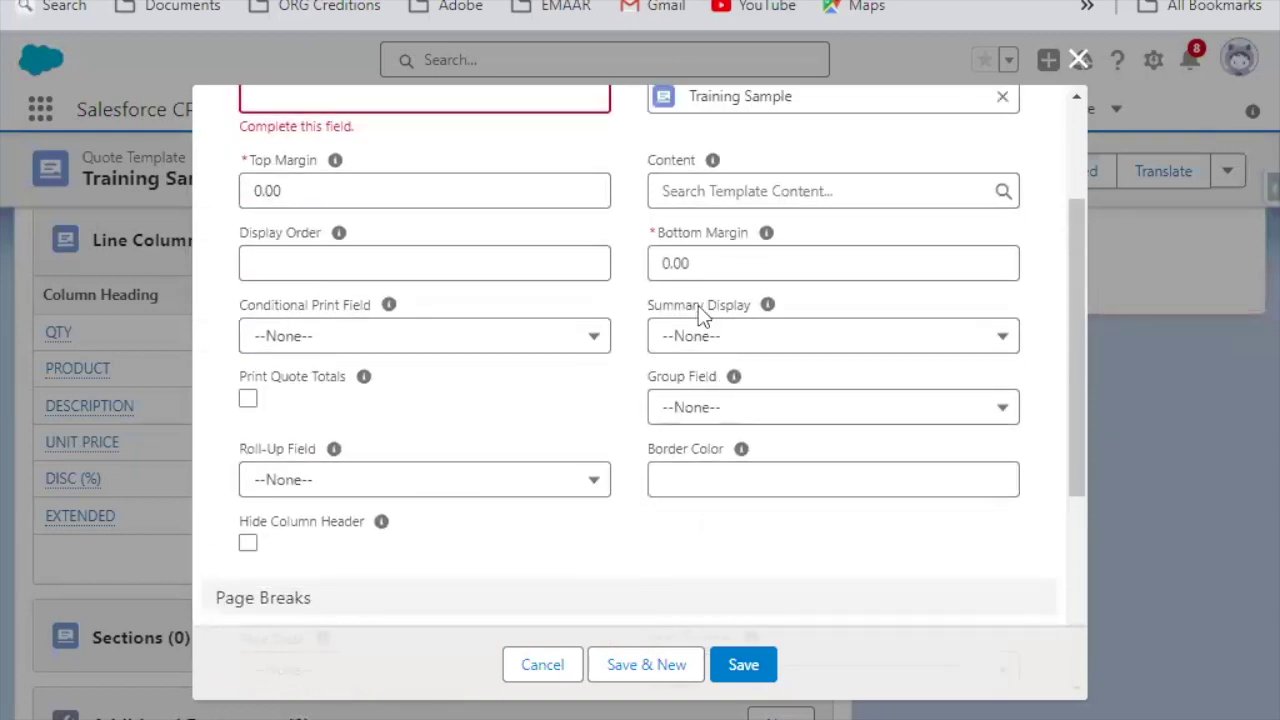
click(405, 345)
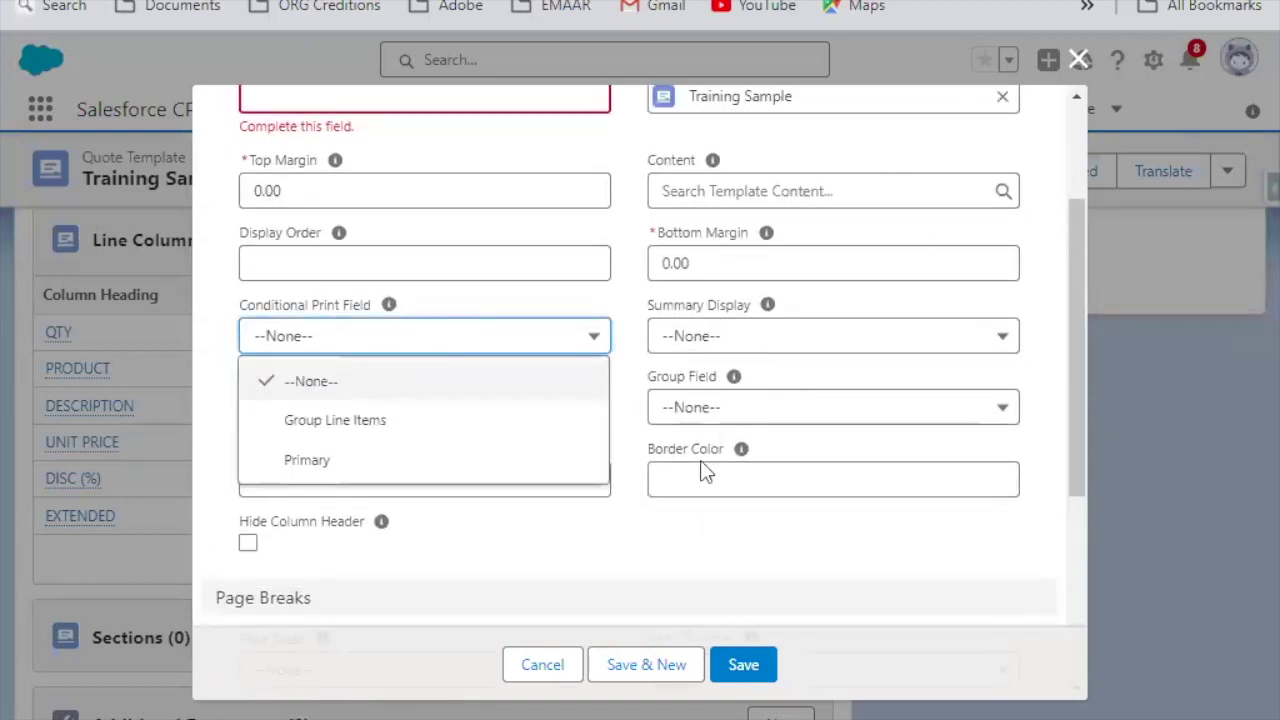
click(530, 665)
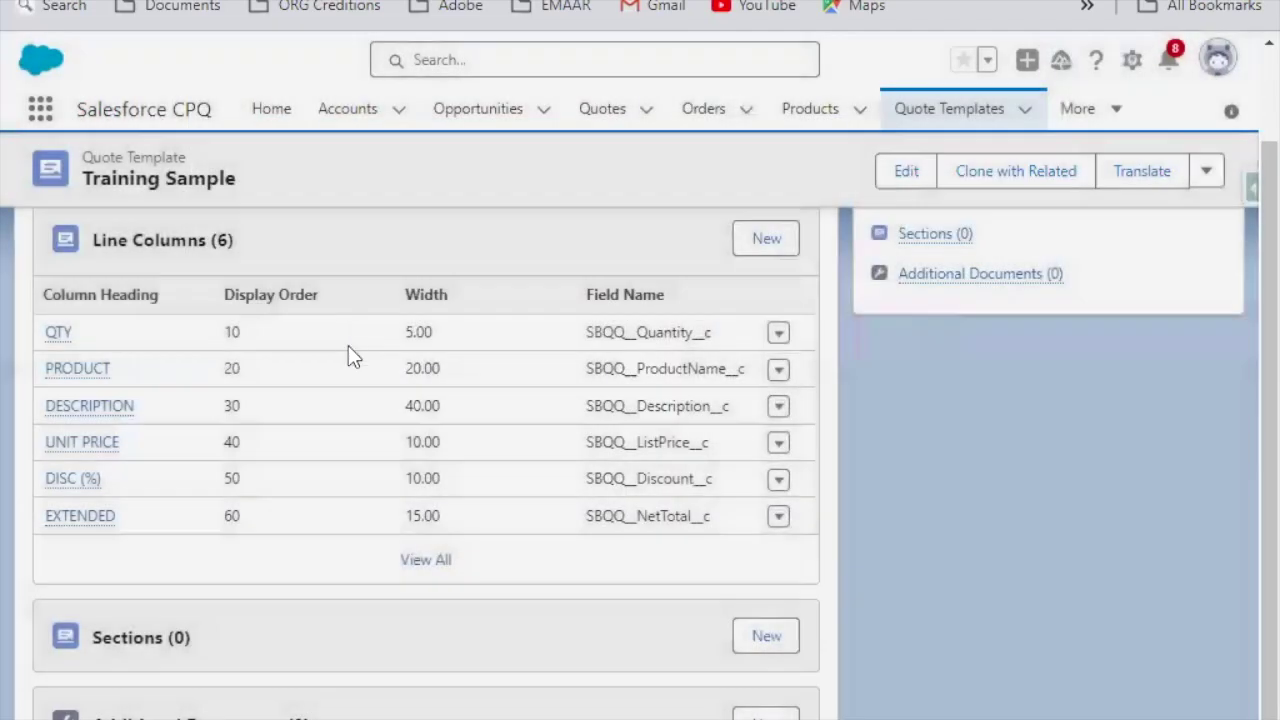
Start another new template section for Training Sample and look through its print, page break and filtering settings
mouse_move(72, 370)
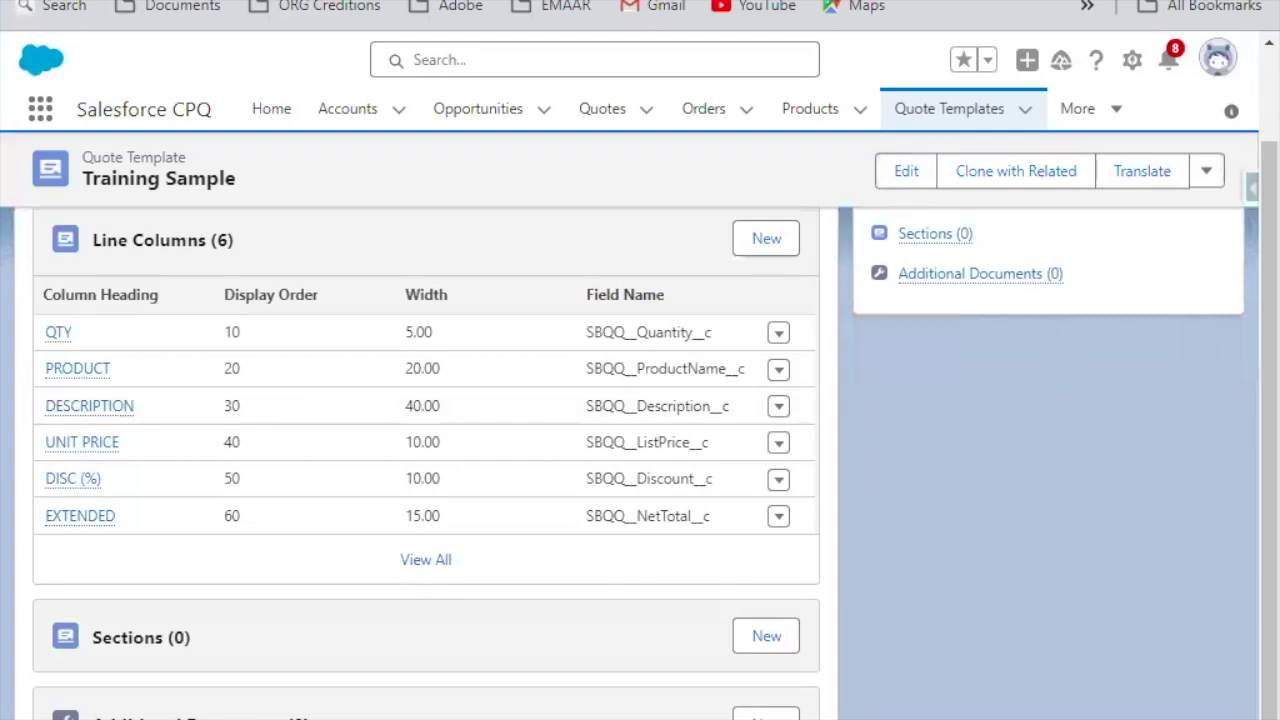
click(752, 636)
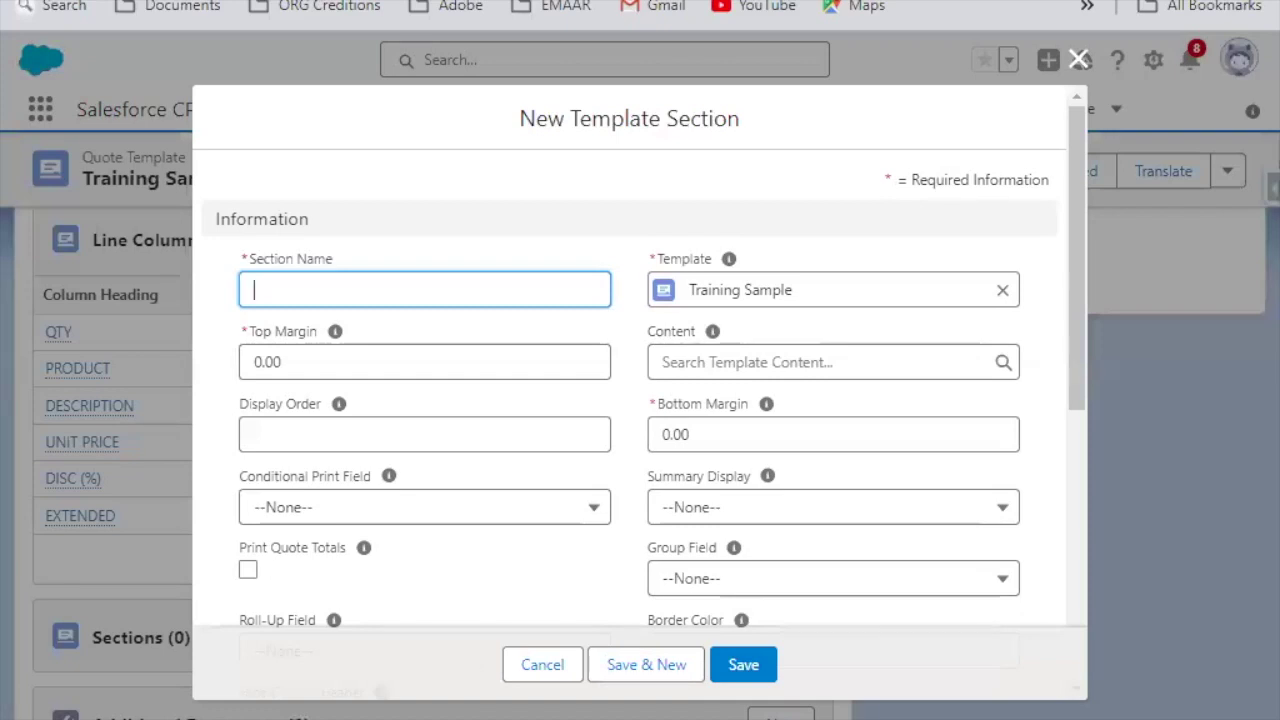
click(438, 515)
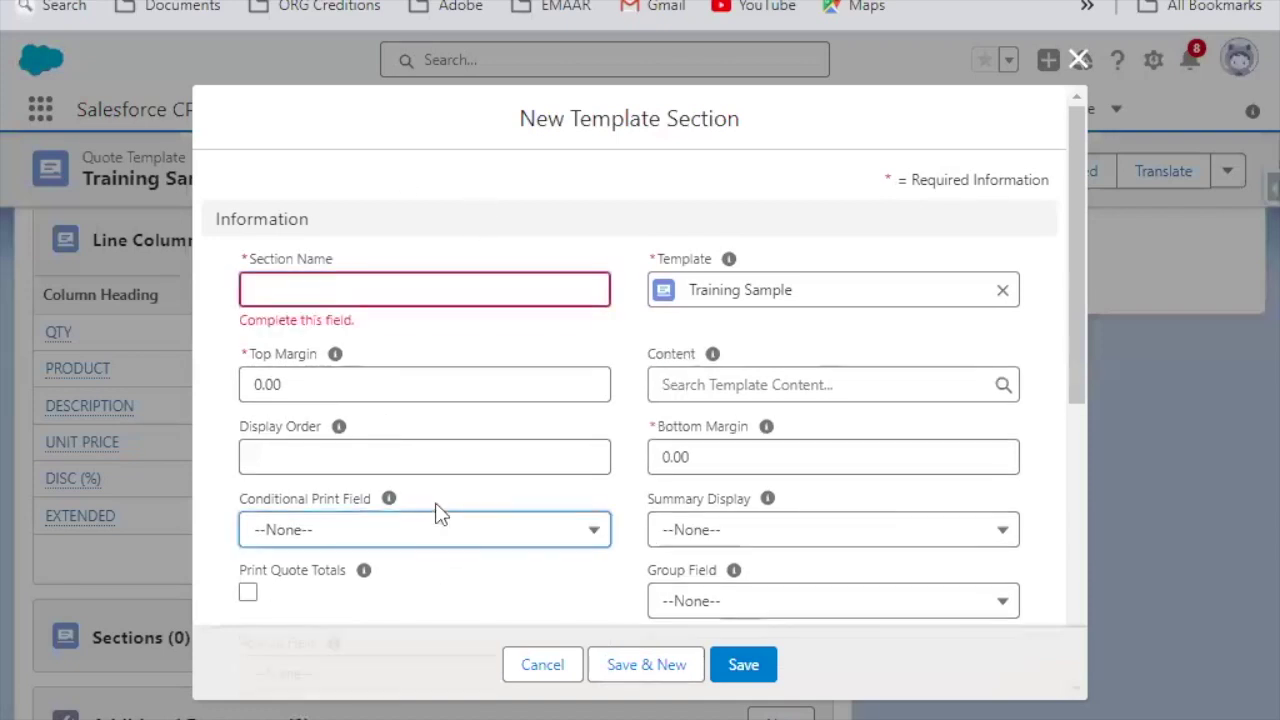
scroll(586, 413, down, 2)
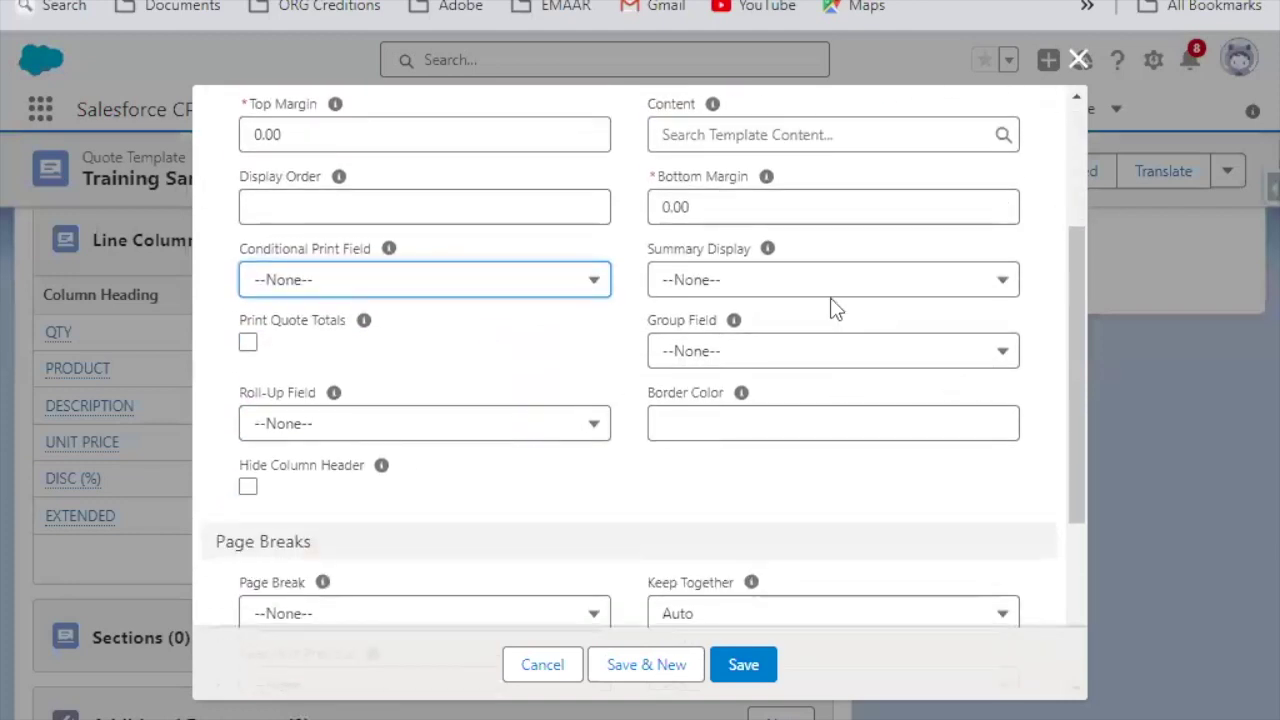
scroll(856, 446, down, 1)
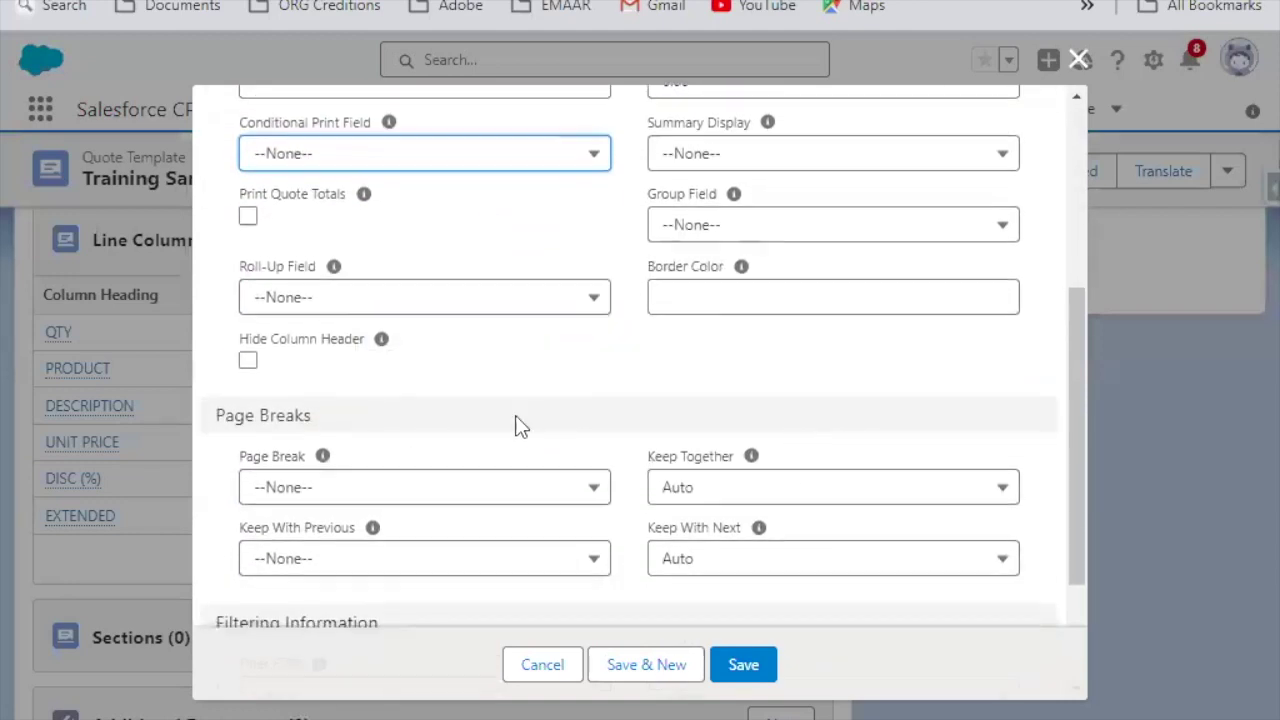
scroll(517, 426, down, 1)
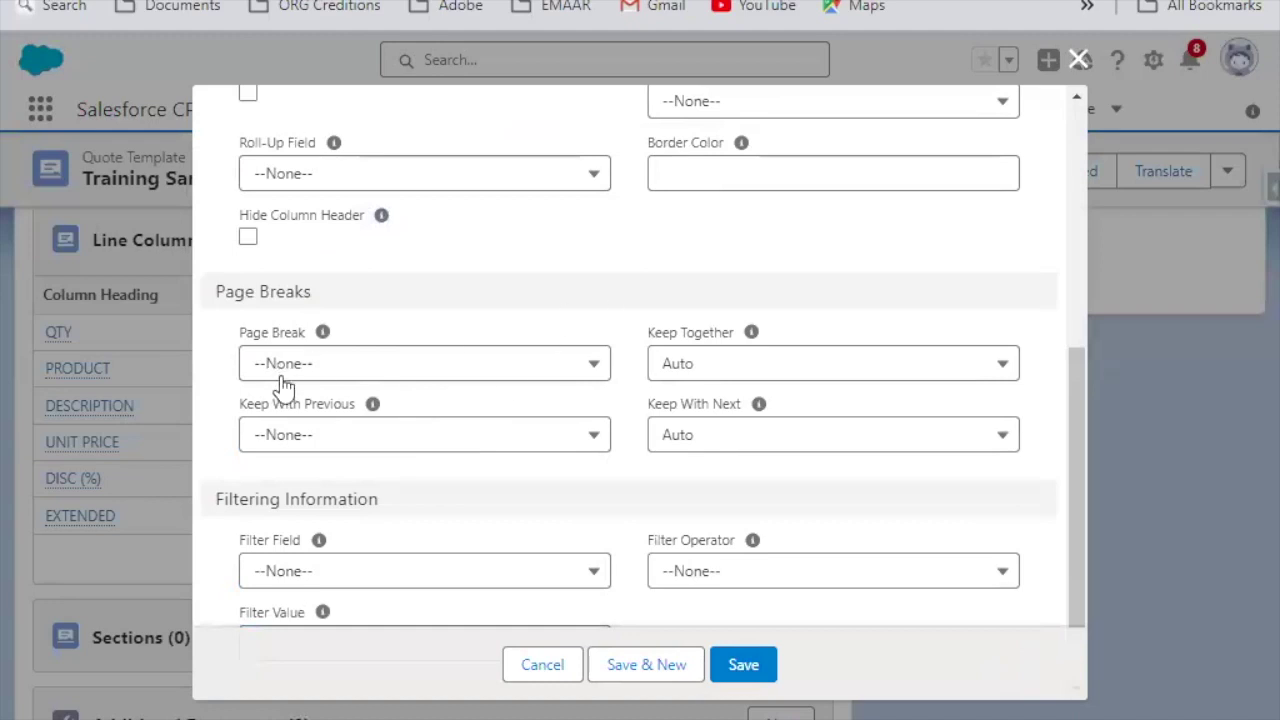
scroll(286, 420, down, 1)
scroll(737, 434, up, 5)
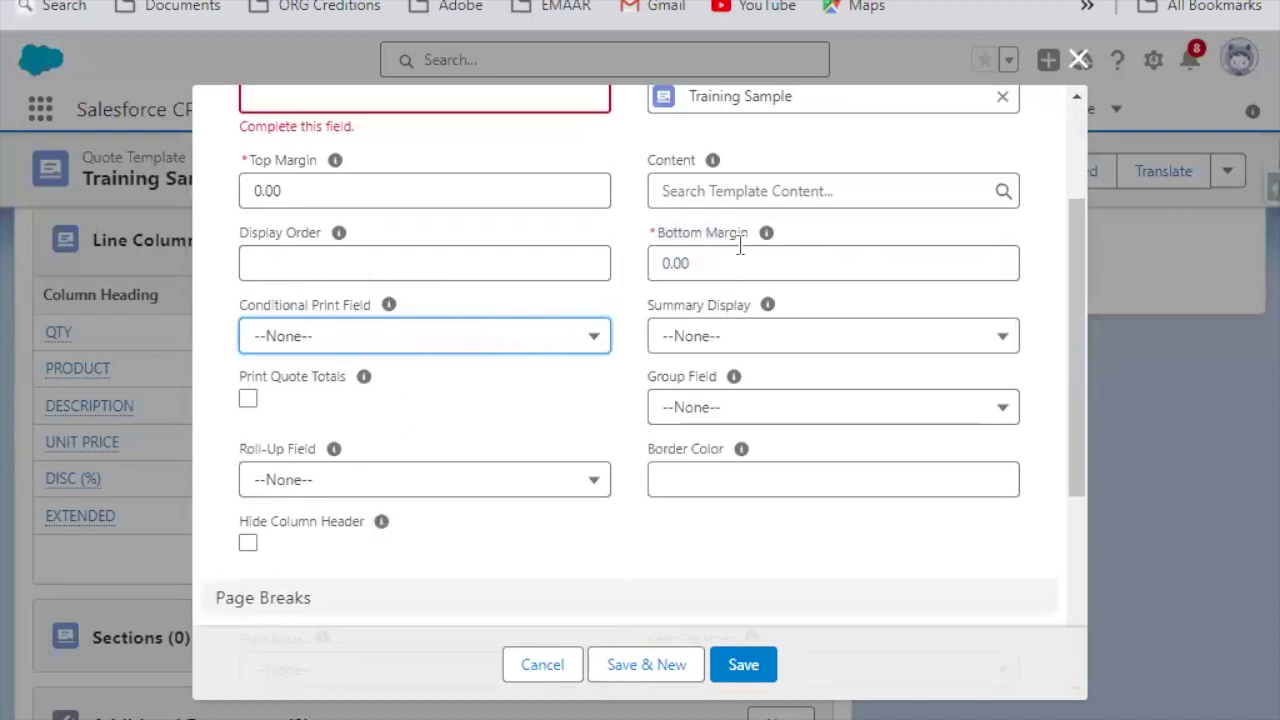
Examine the new section's Conditional Print Field, page break and filter settings once more
scroll(740, 250, up, 2)
scroll(340, 375, down, 3)
click(380, 360)
click(612, 430)
scroll(365, 375, down, 1)
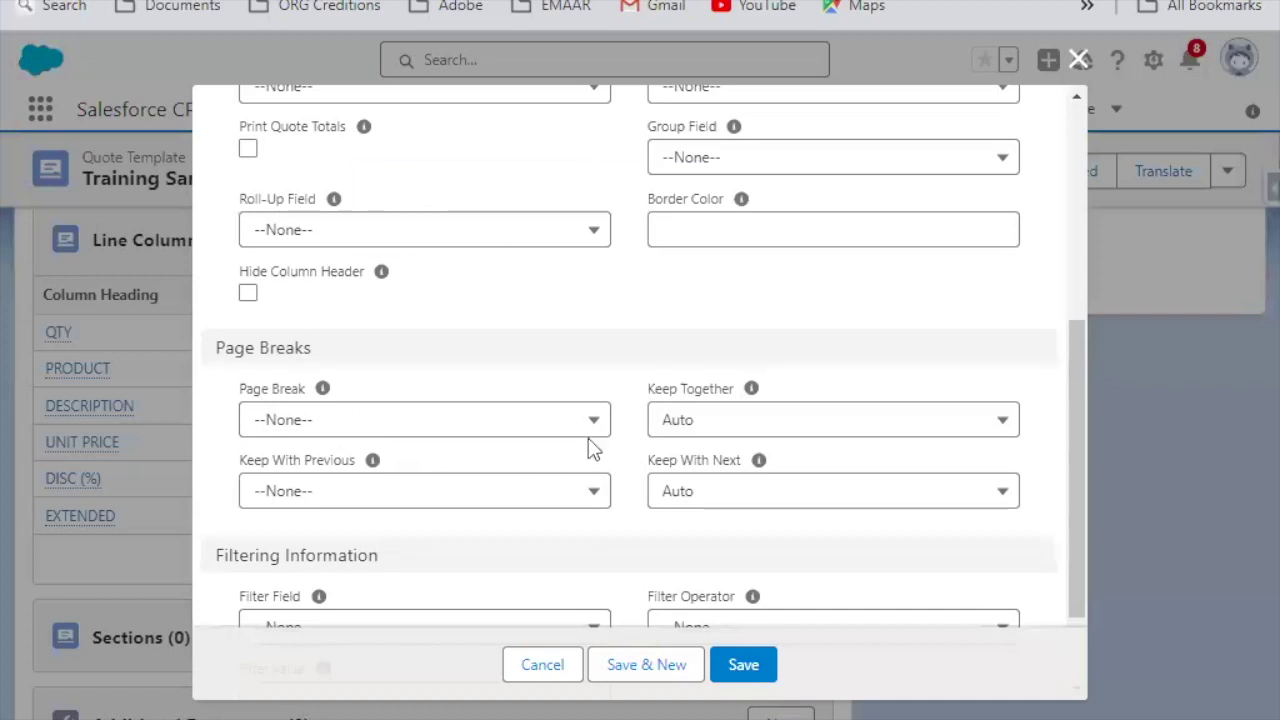
scroll(589, 446, down, 2)
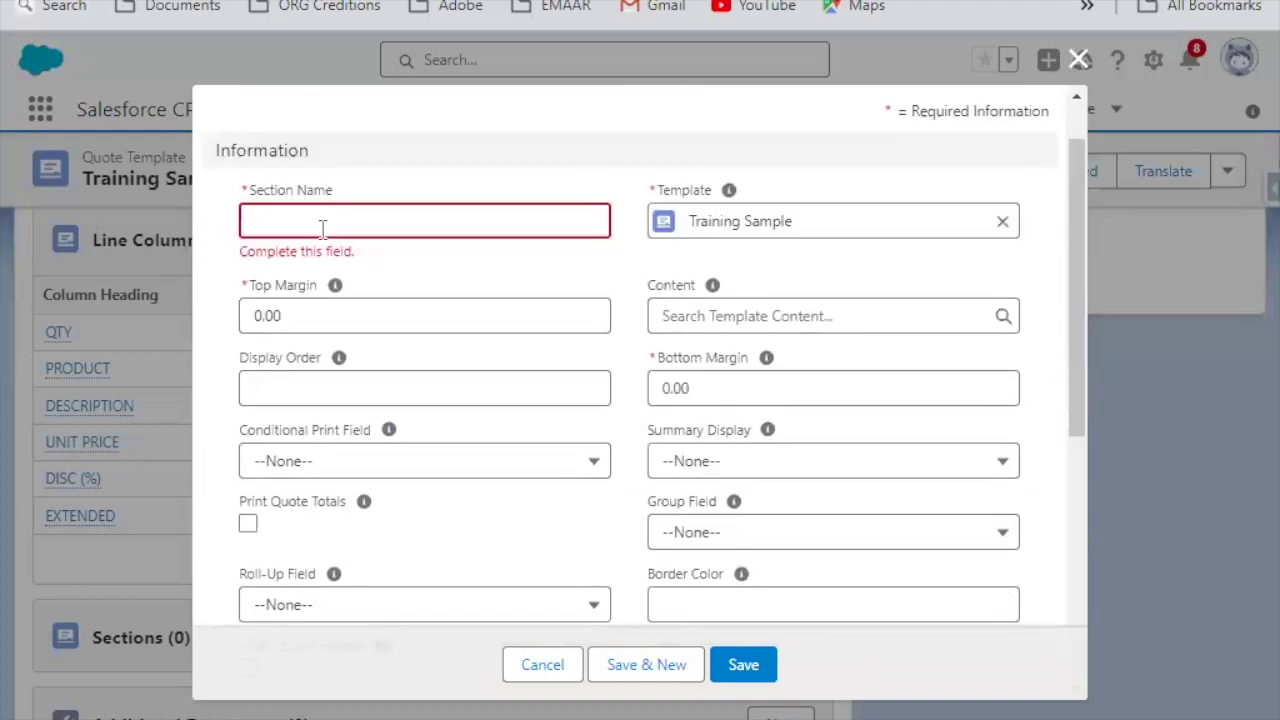
Name the section SFDC Panther and start creating a new template content for its Content field
click(322, 221)
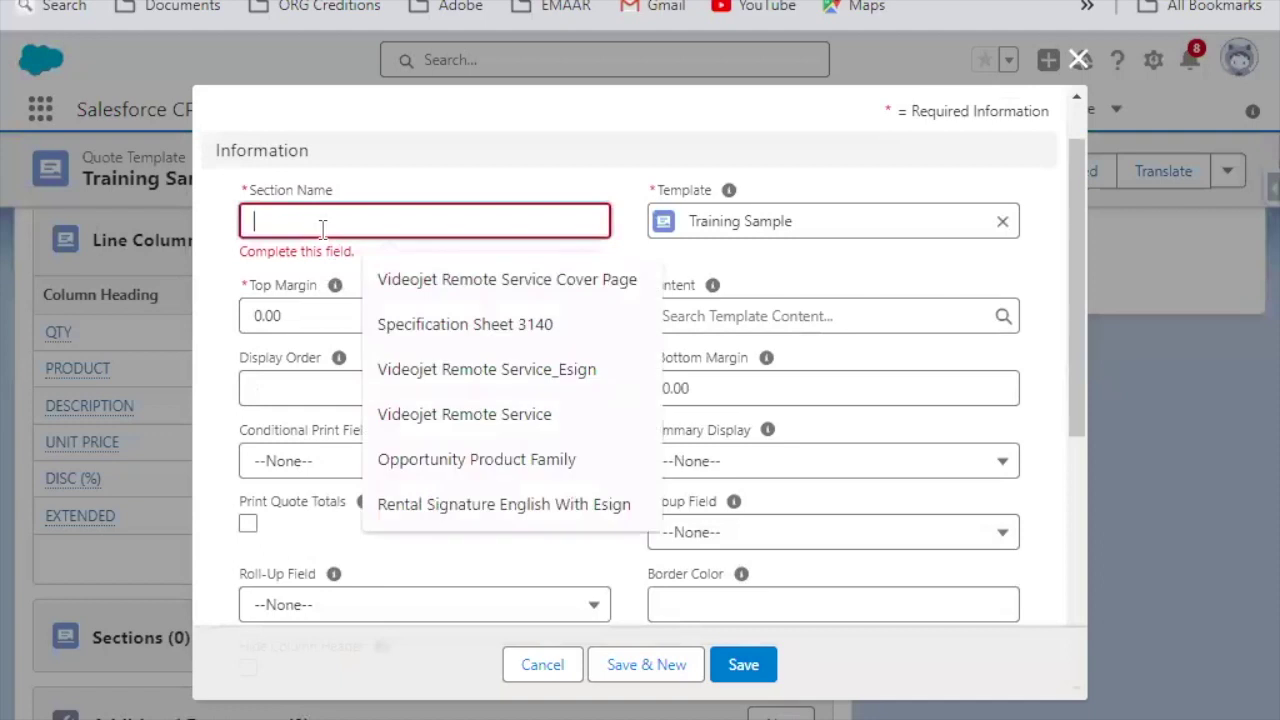
text(SFD)
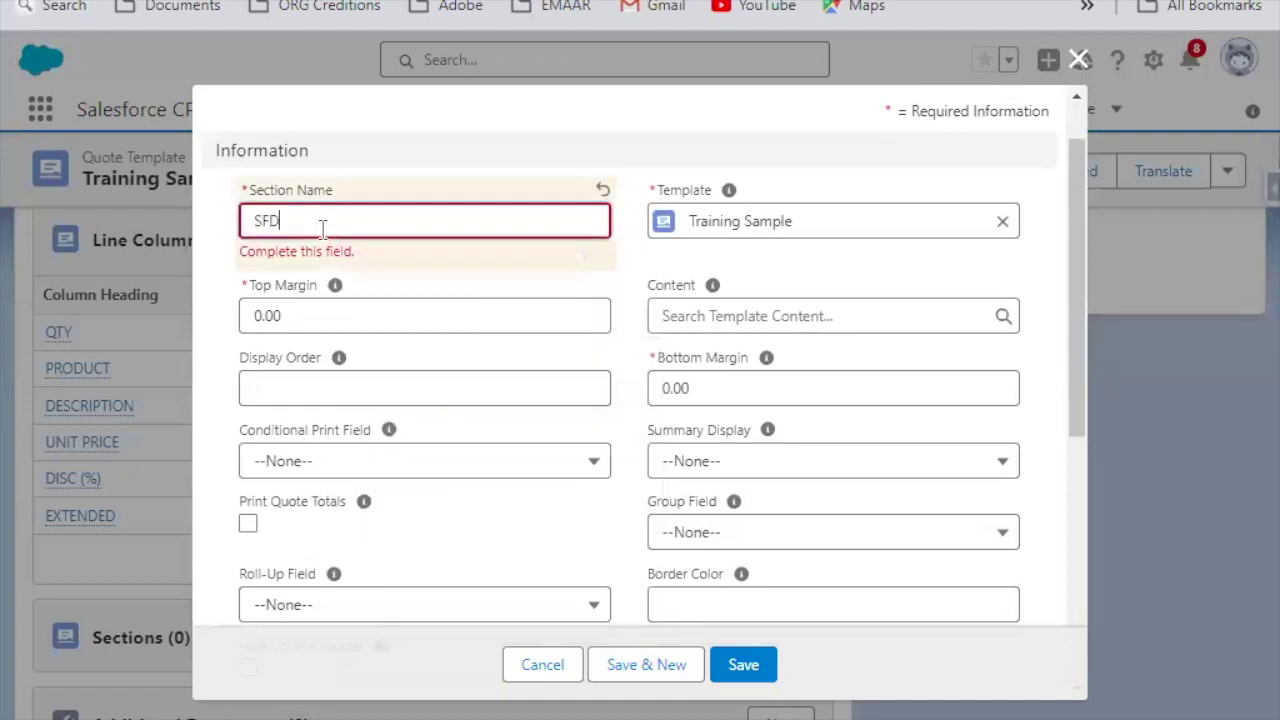
text(C Panther)
click(666, 352)
click(787, 300)
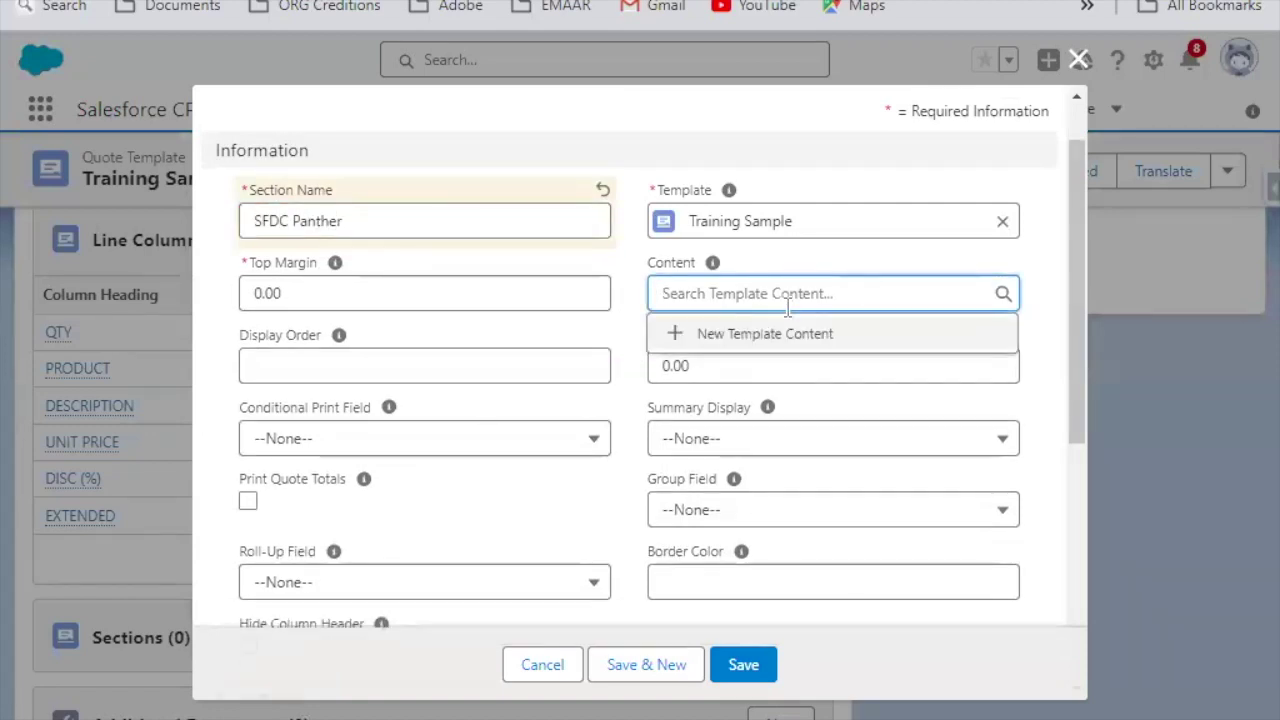
click(760, 338)
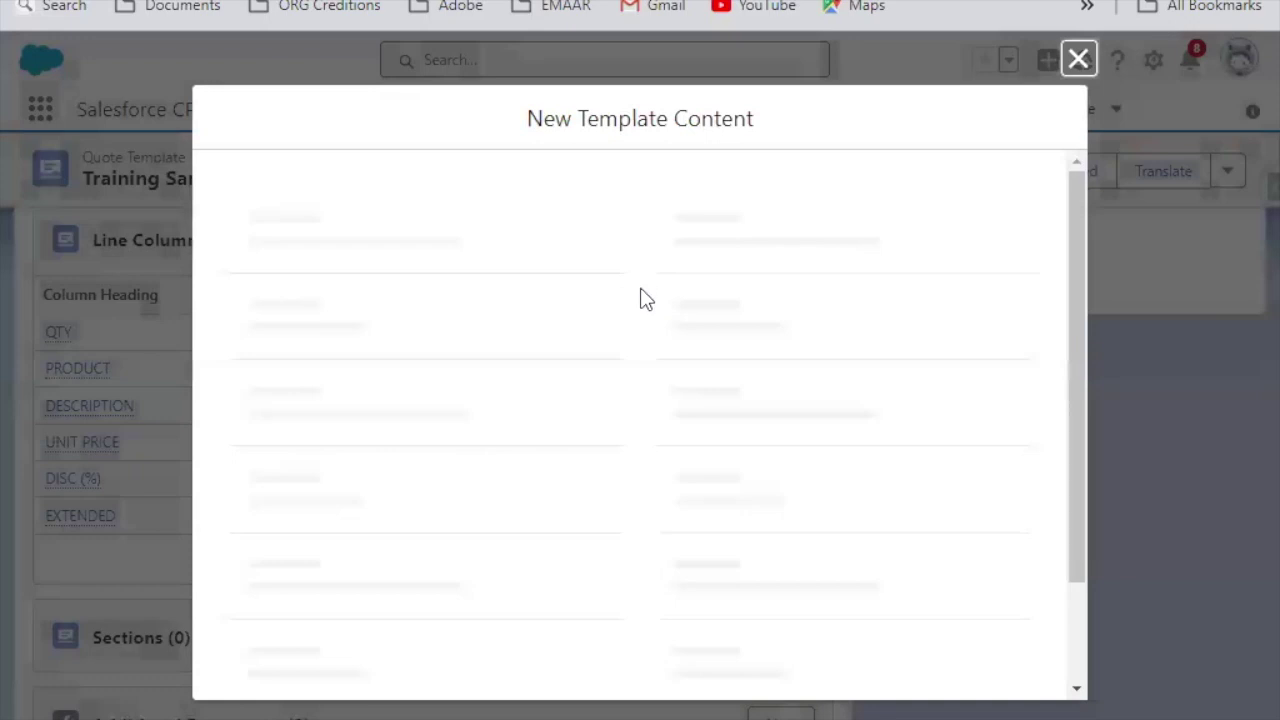
Set the new template content's type to Quote Terms and review the other available types
click(448, 437)
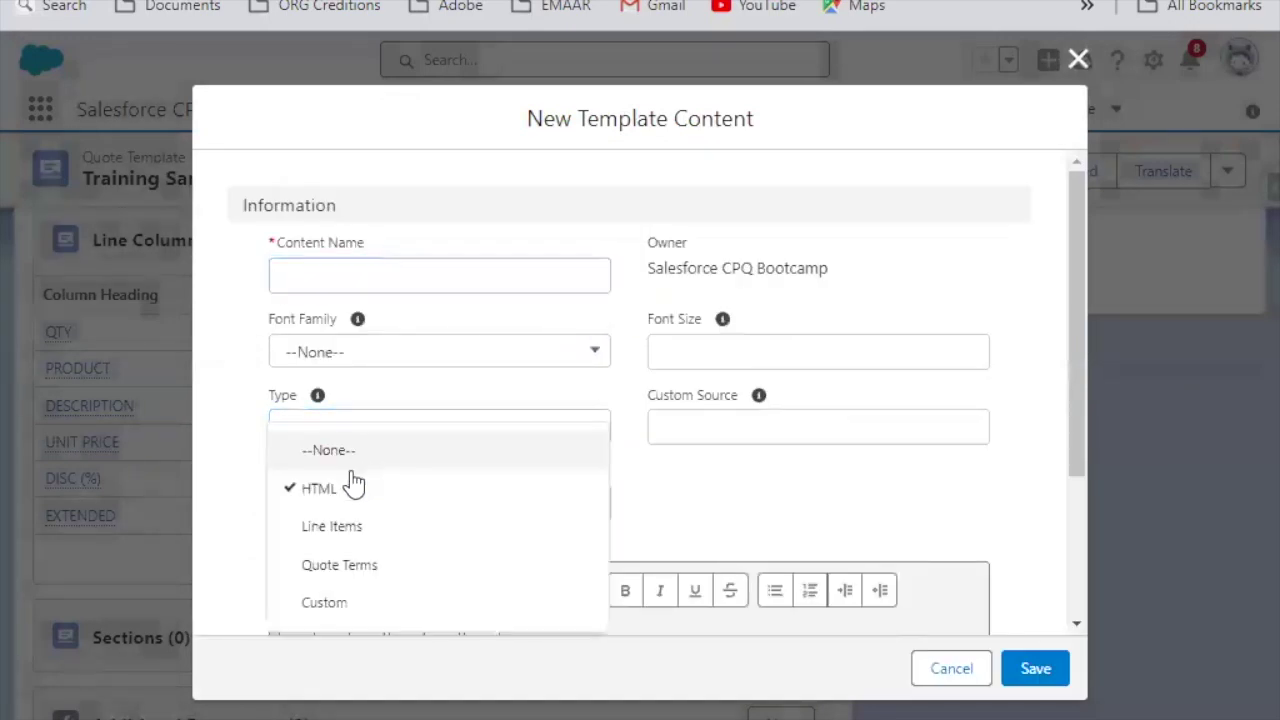
click(355, 570)
scroll(450, 449, down, 3)
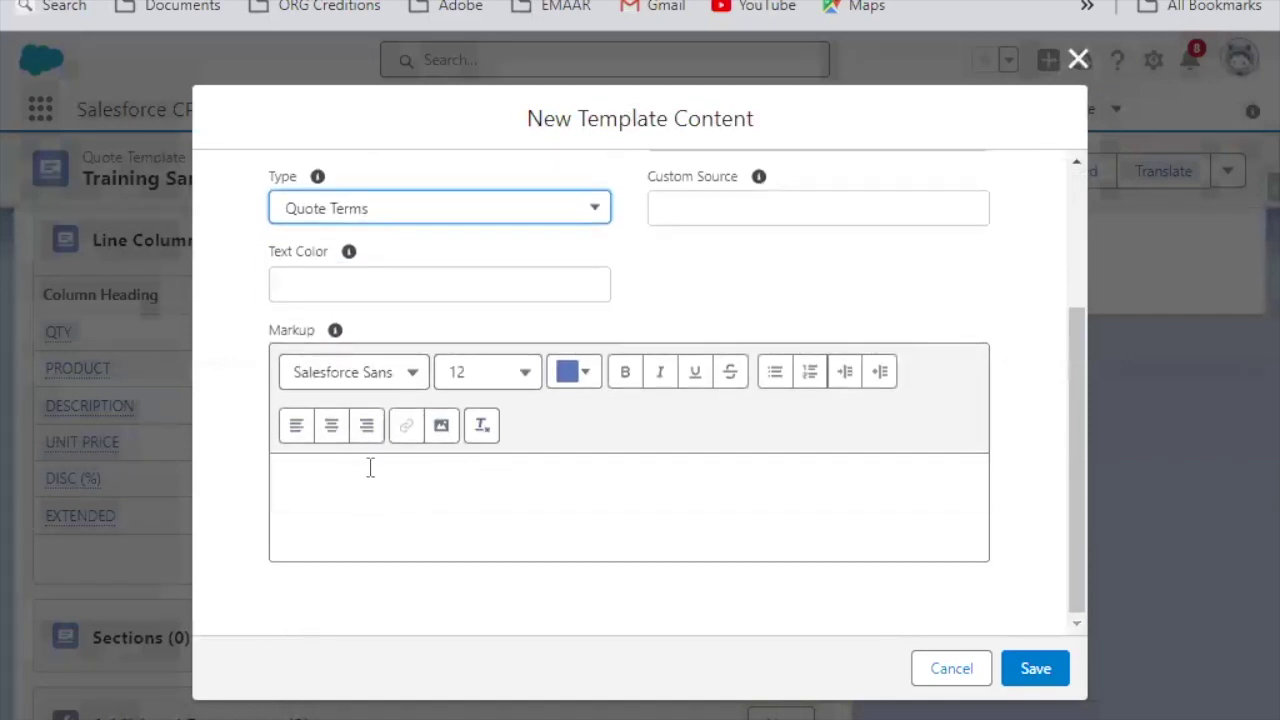
scroll(393, 250, up, 2)
click(417, 340)
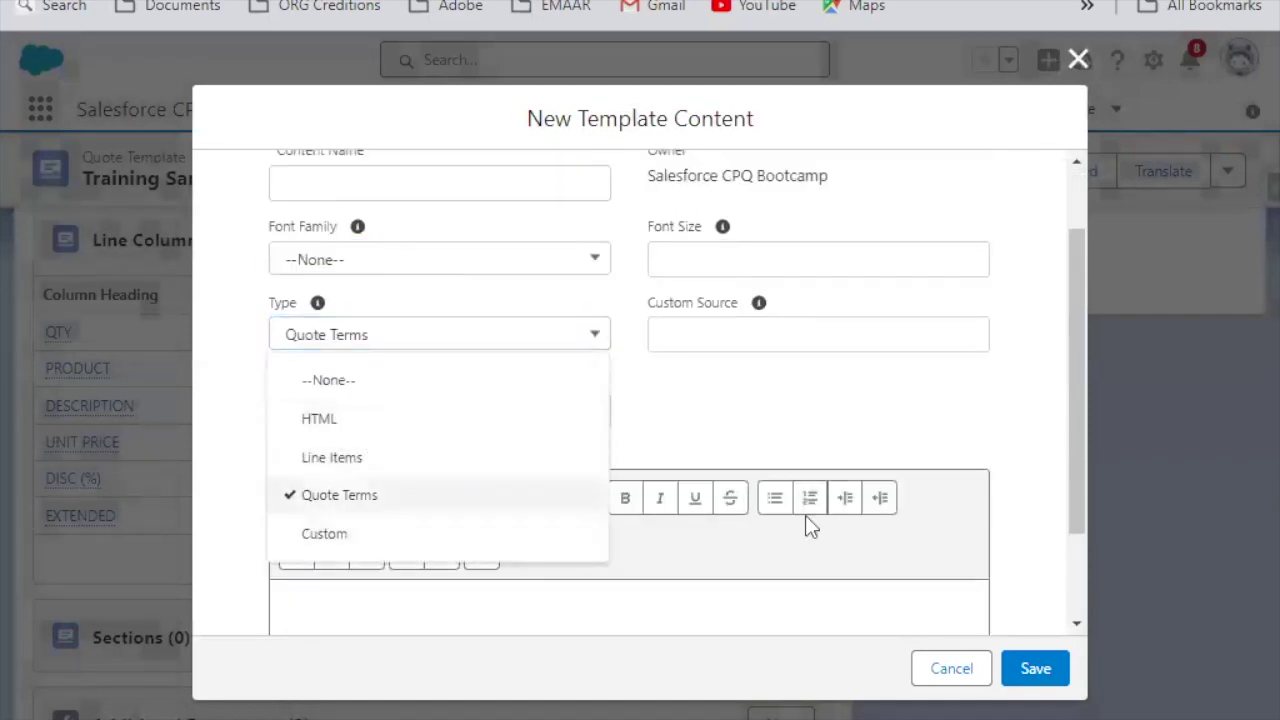
click(940, 452)
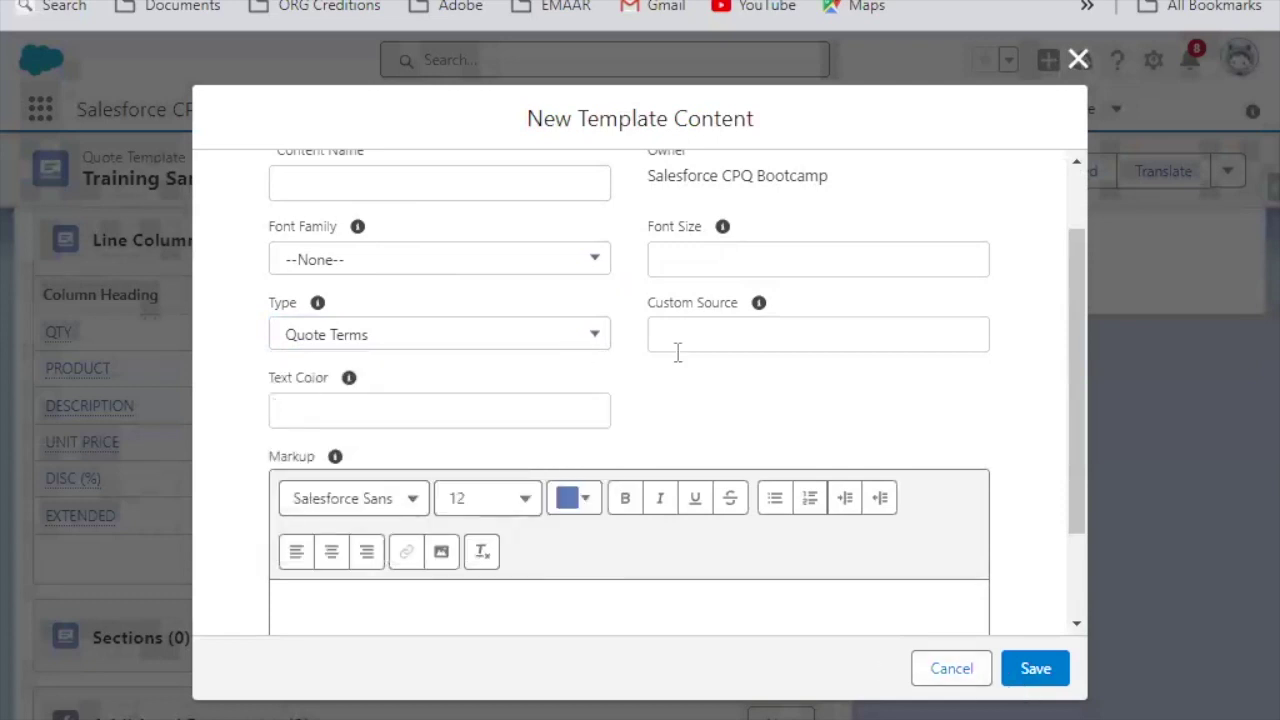
Enter "Hello From Panther School" as the template content's markup and change its type to HTML
scroll(677, 352, down, 1)
click(520, 472)
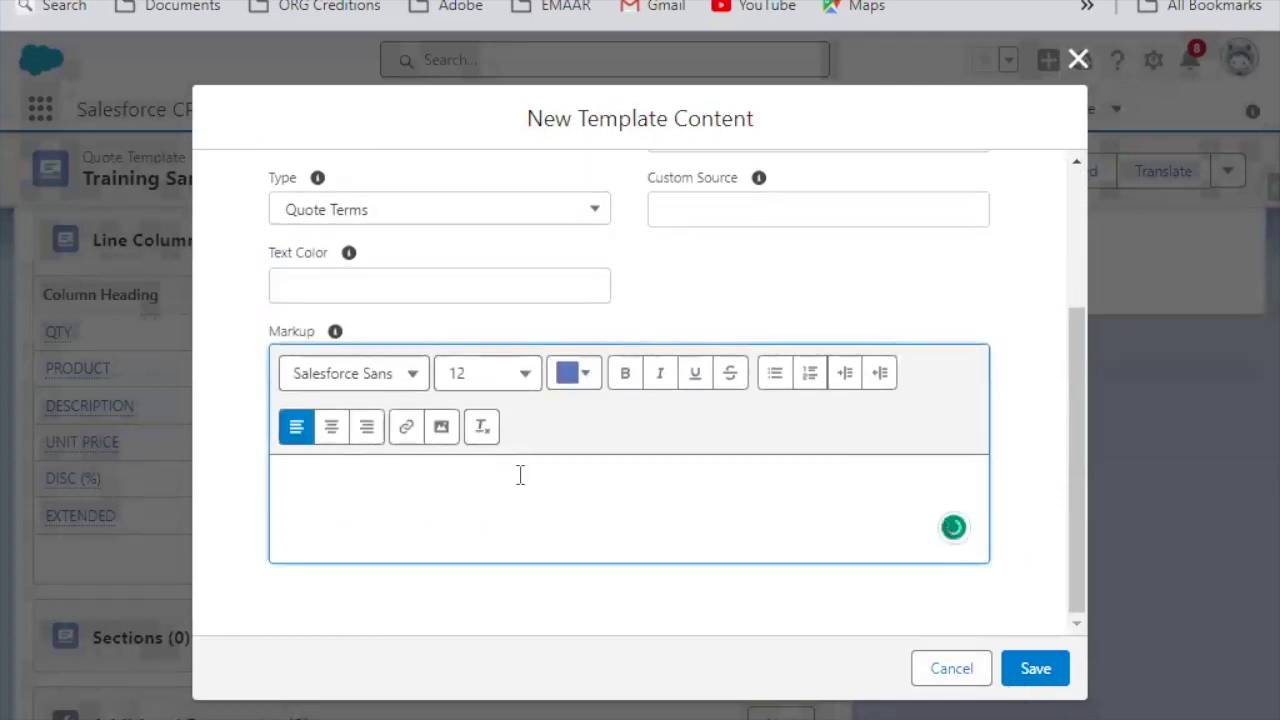
text(Hellp)
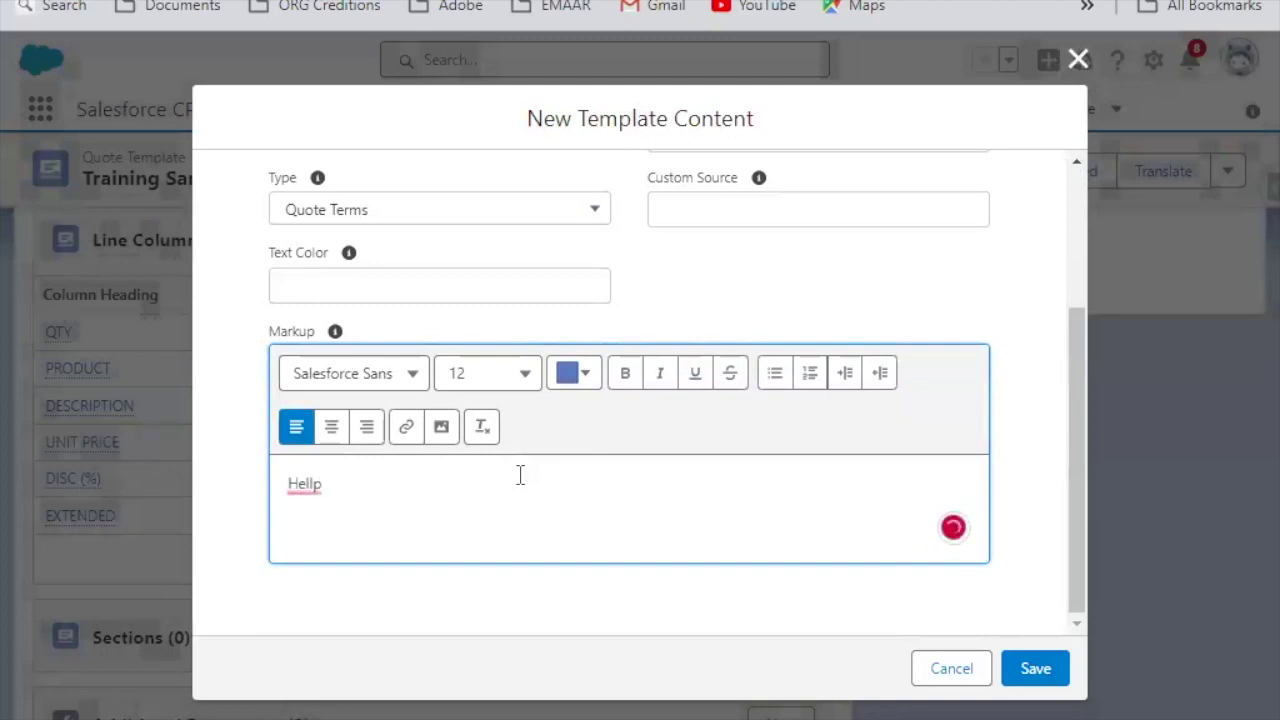
key(BackSpace)
key(BackSpace)
text(o From Pant)
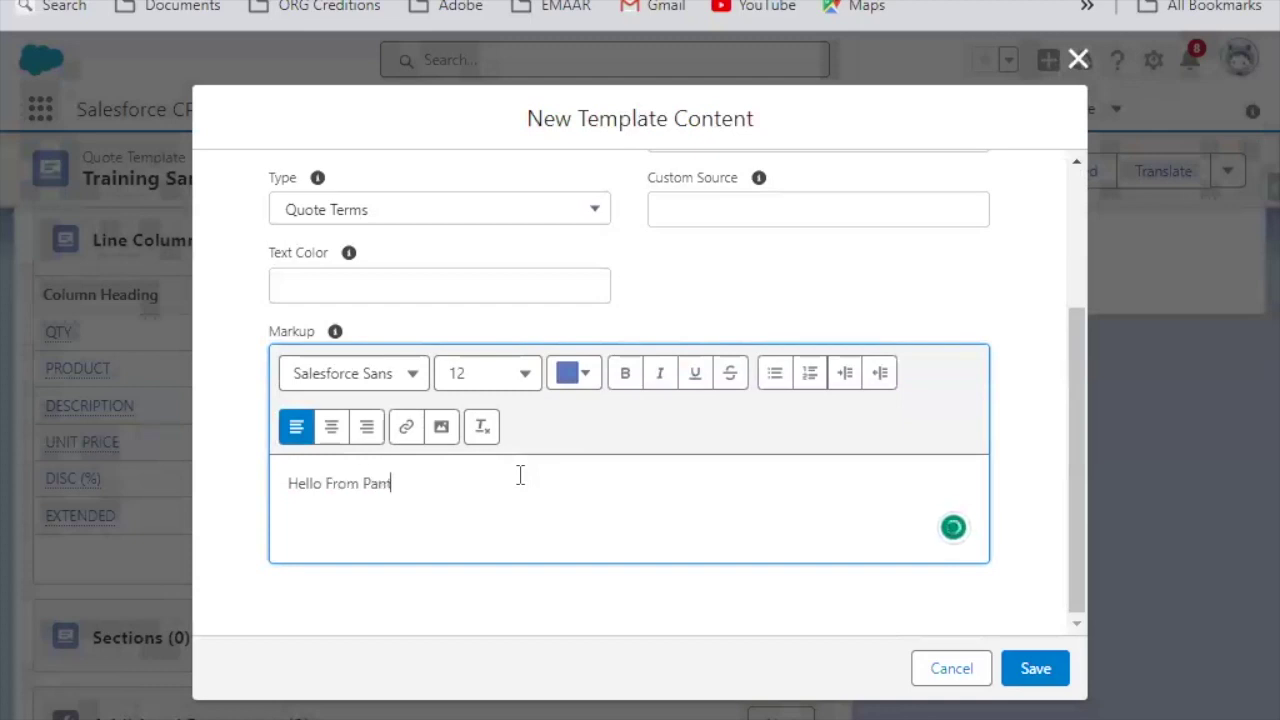
text(her School)
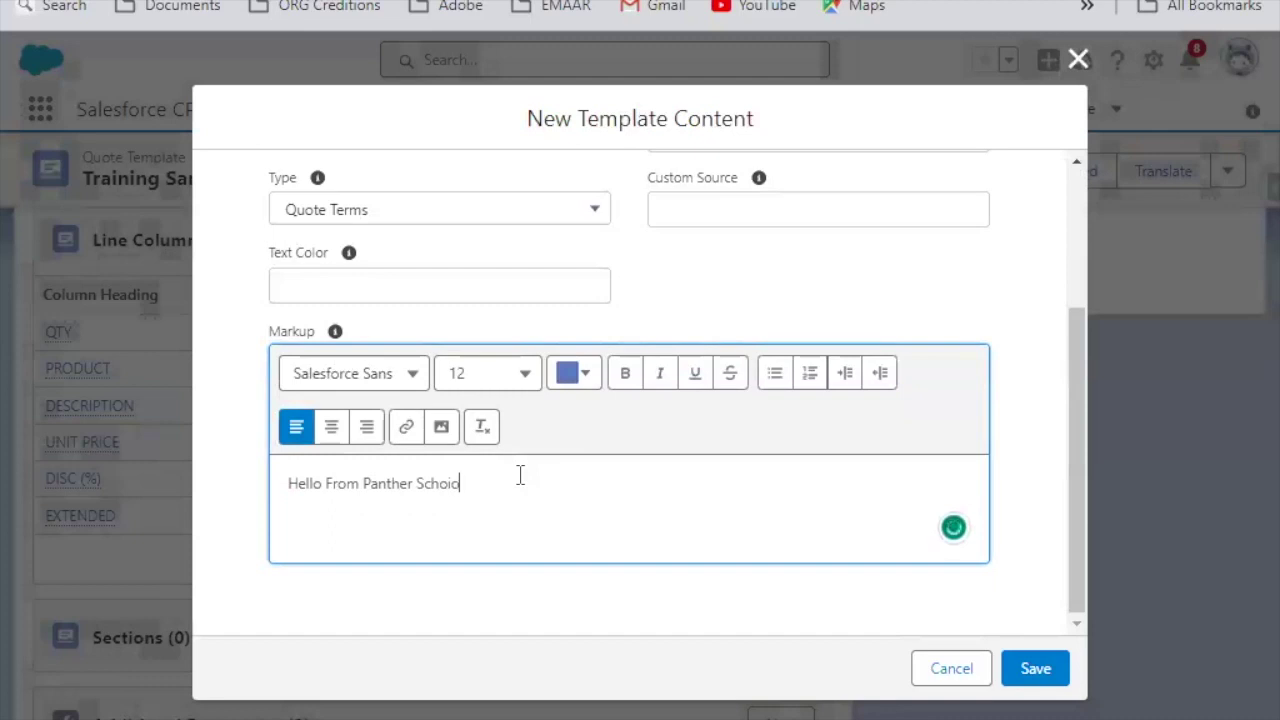
key(BackSpace)
key(BackSpace)
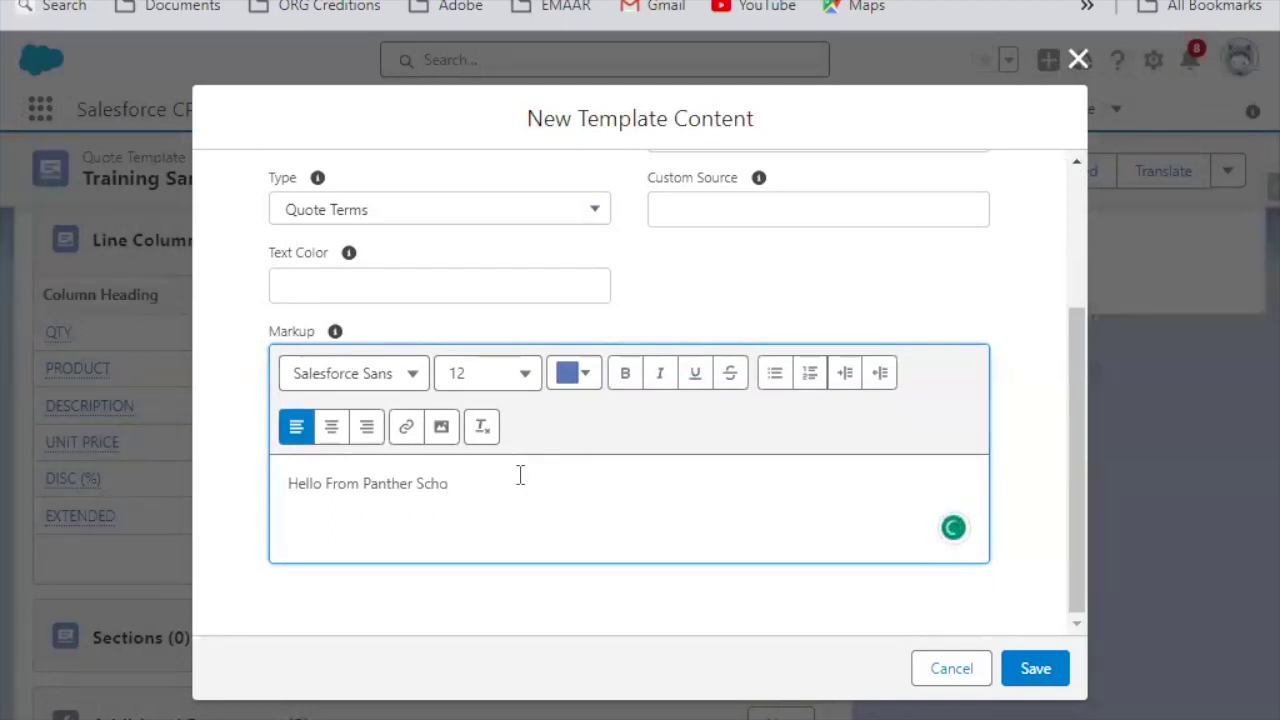
text(ol)
click(502, 222)
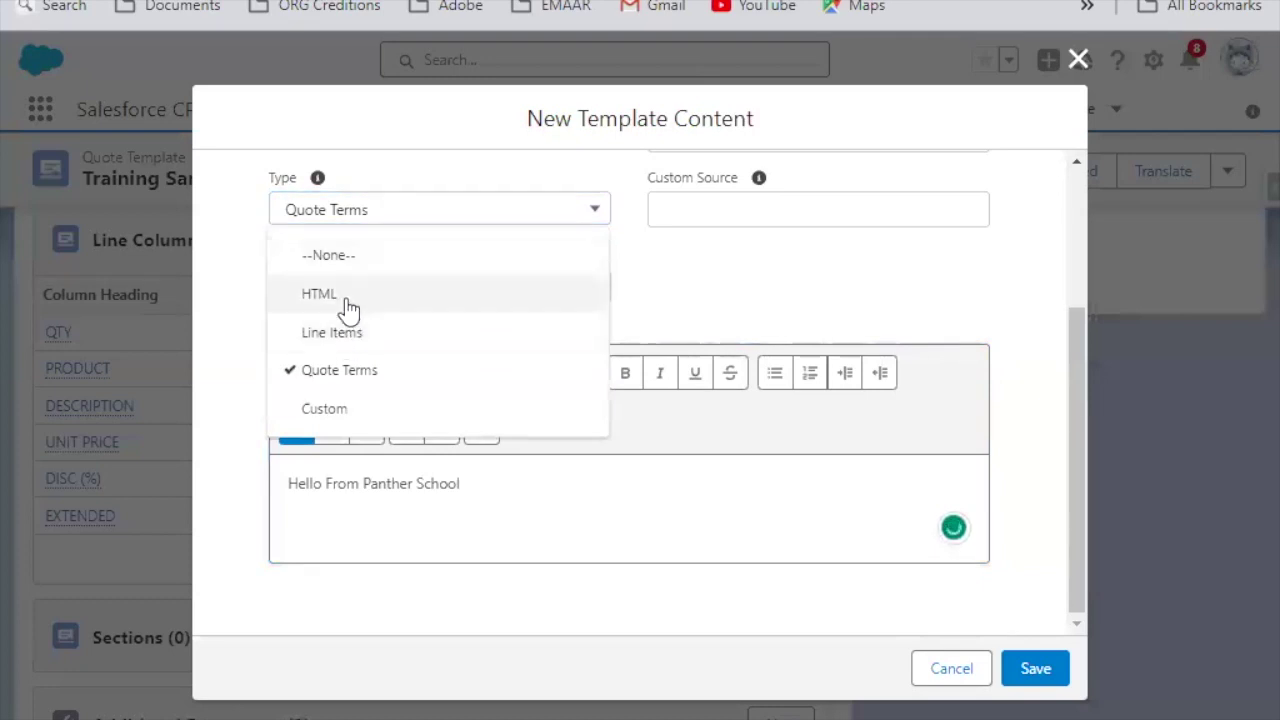
click(345, 298)
Name the template content Panther School content and save it
scroll(431, 314, up, 4)
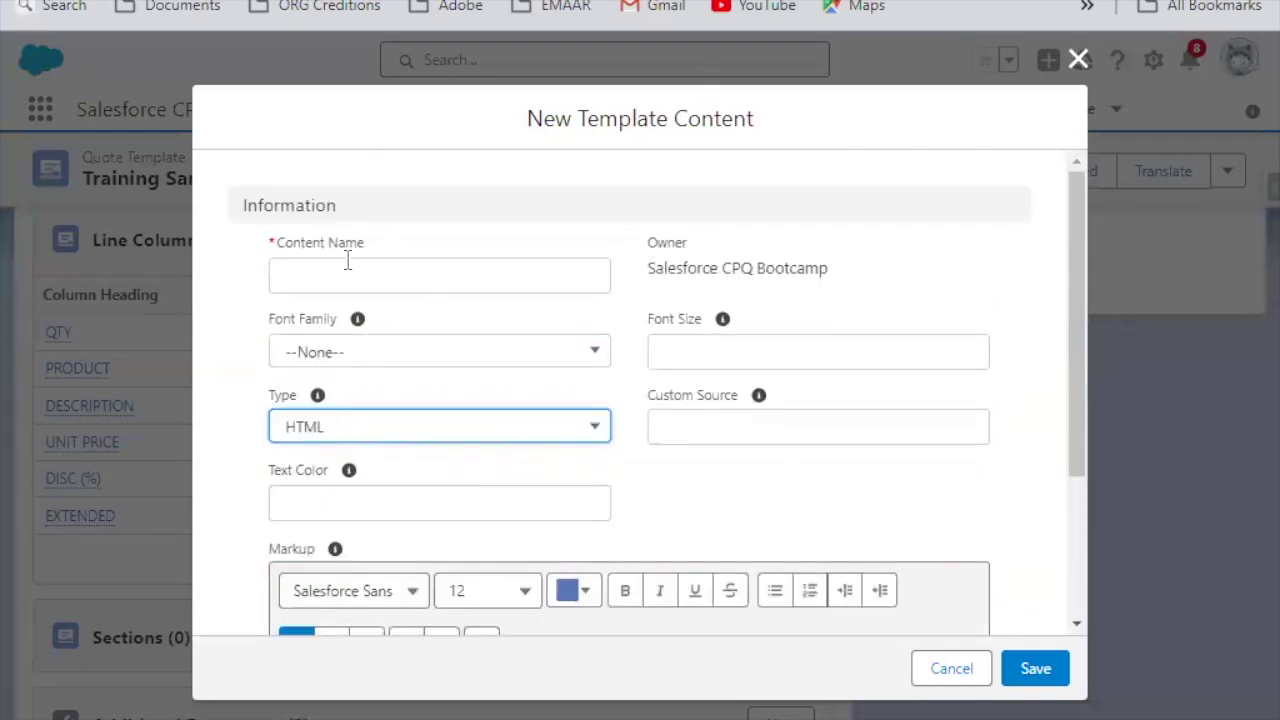
click(338, 263)
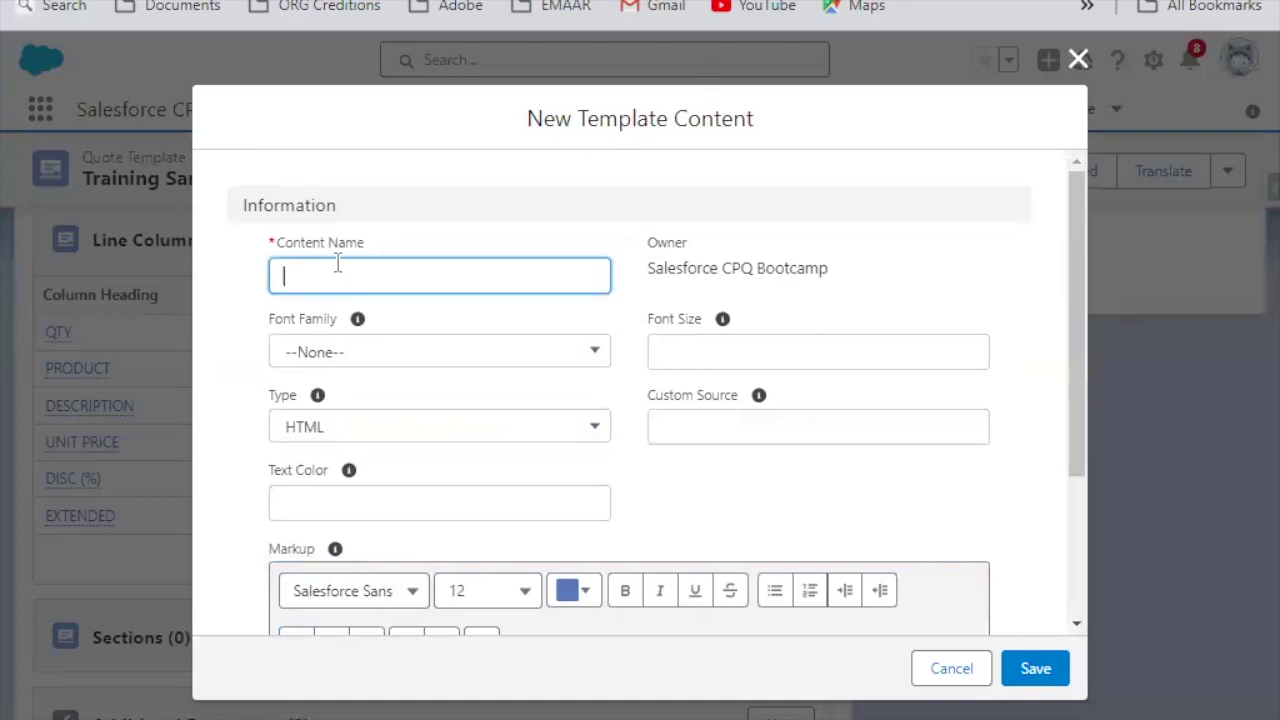
text(Panth)
text(ther Sch)
text(ool Se)
text(c)
key(BackSpace)
key(BackSpace)
key(BackSpace)
text(content)
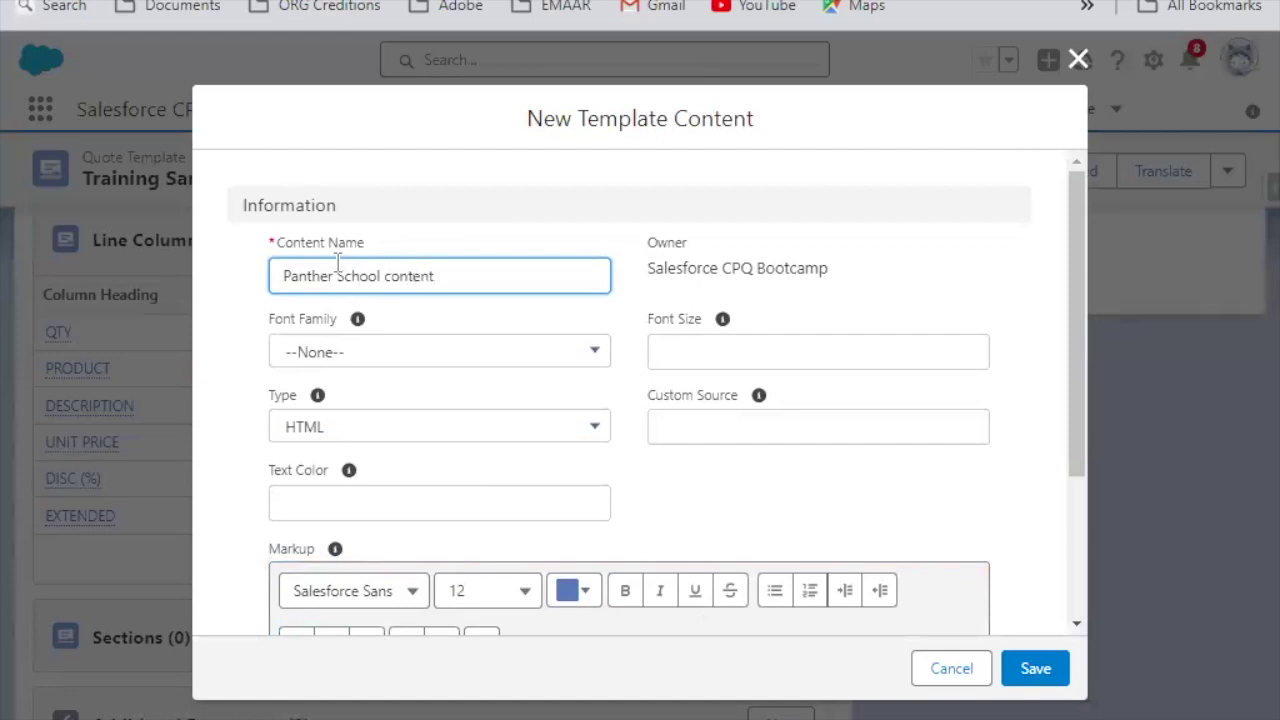
click(727, 349)
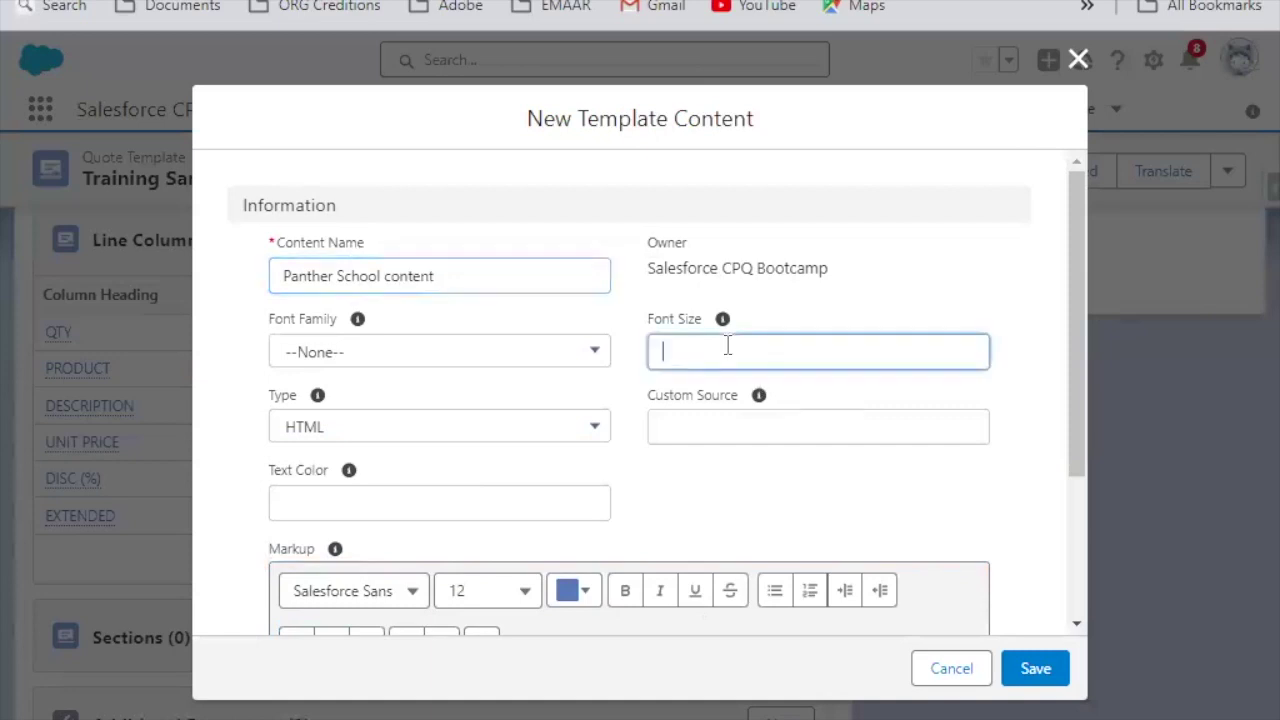
click(1033, 672)
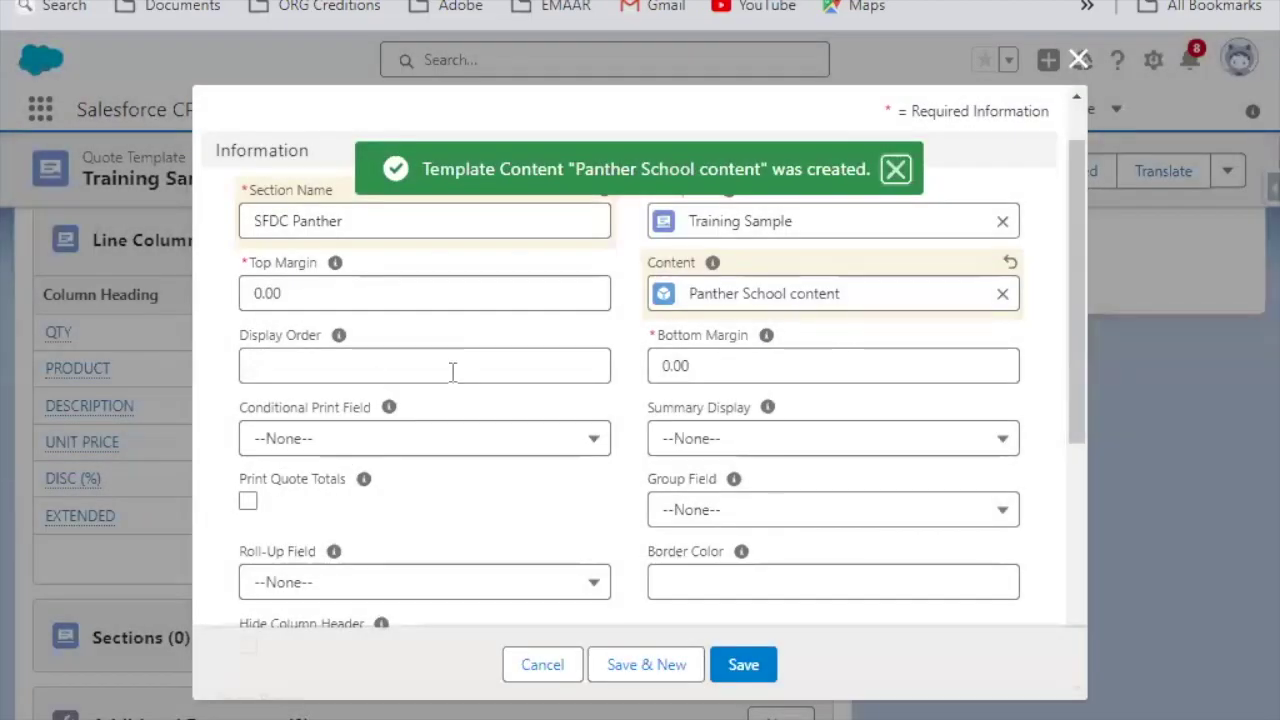
Check the Conditional Print Field options and remaining settings of the SFDC Panther section and save the section
scroll(453, 371, down, 3)
click(275, 190)
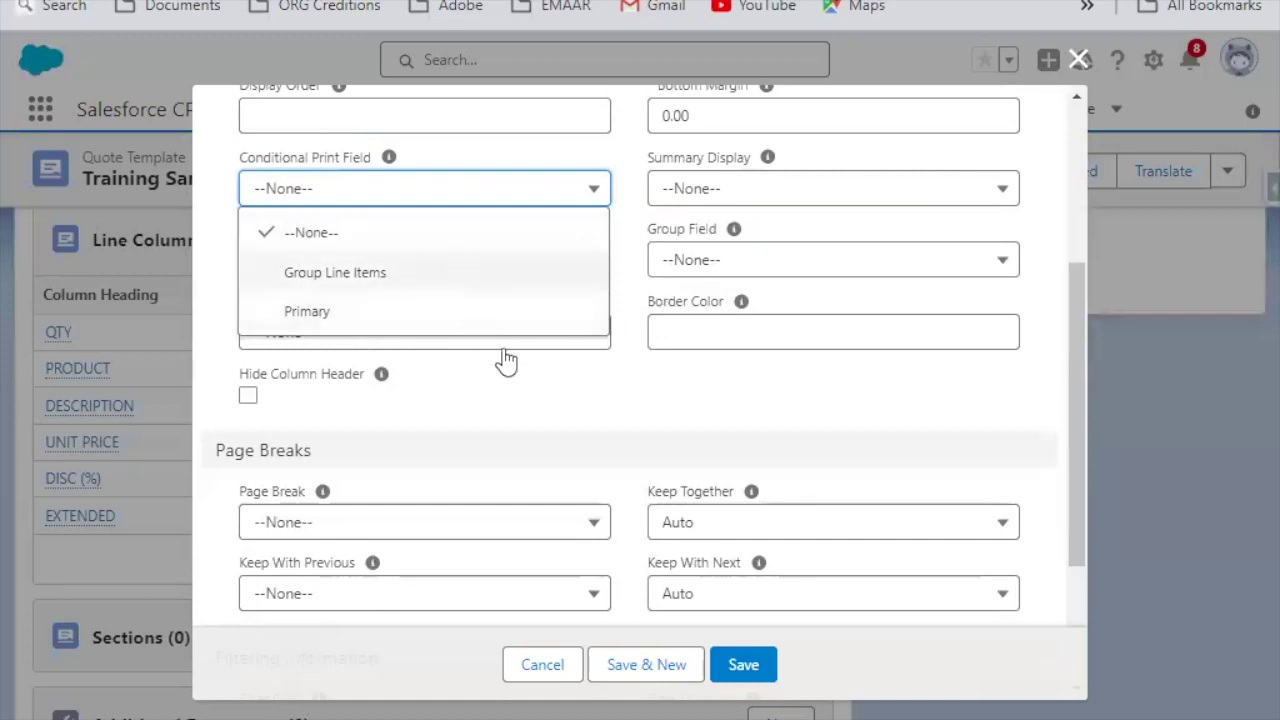
click(690, 465)
scroll(715, 463, down, 3)
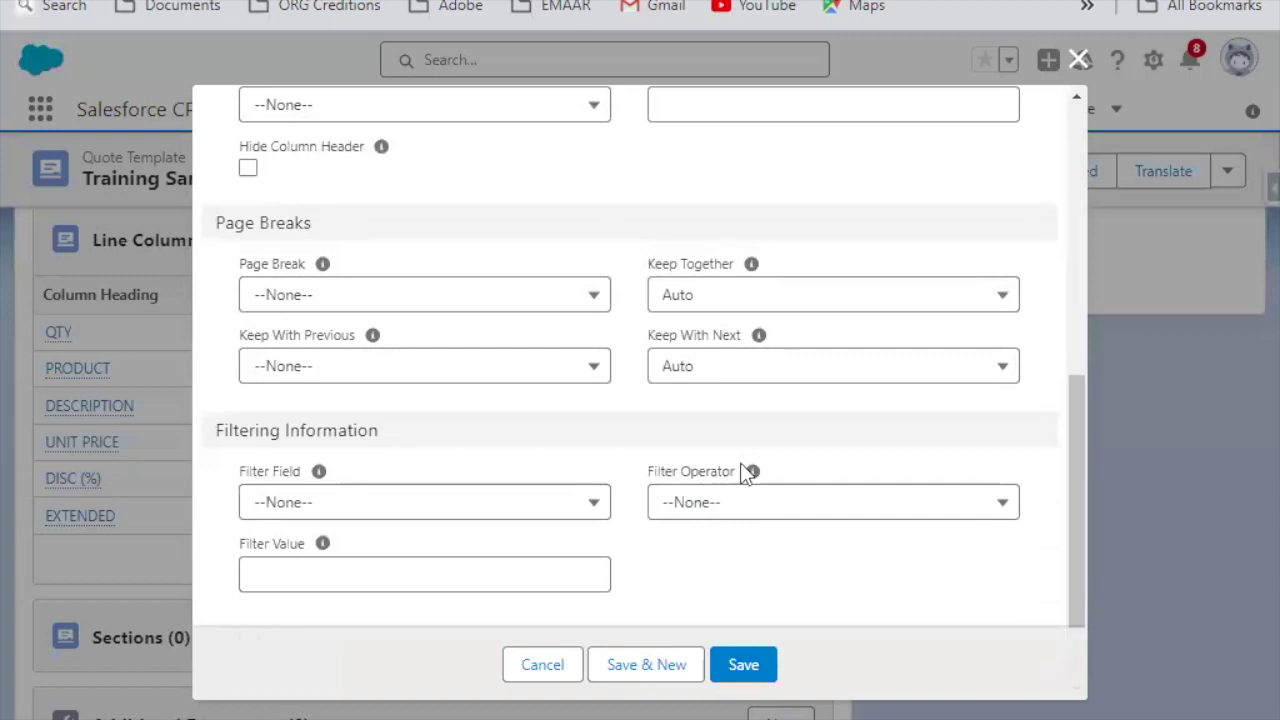
click(745, 664)
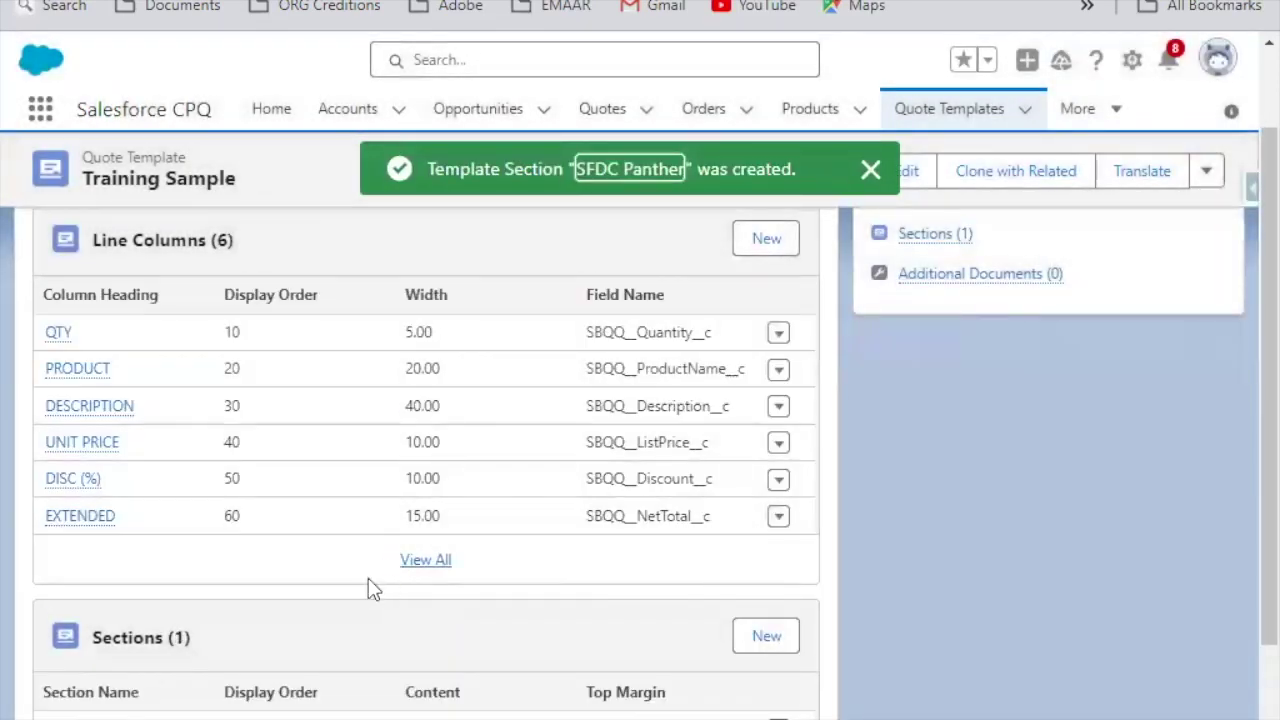
Review the new section in the Sections list, look at the blank additional document form for Training Sample, and cancel it
scroll(366, 584, down, 2)
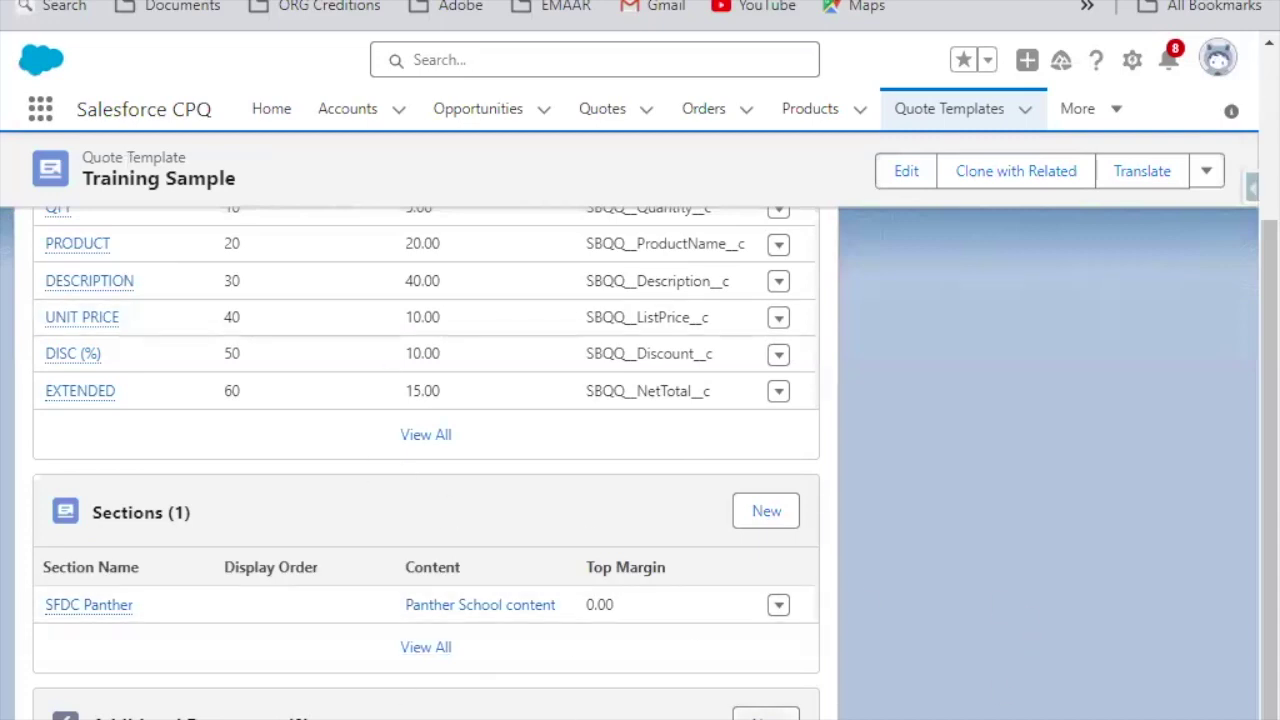
click(766, 714)
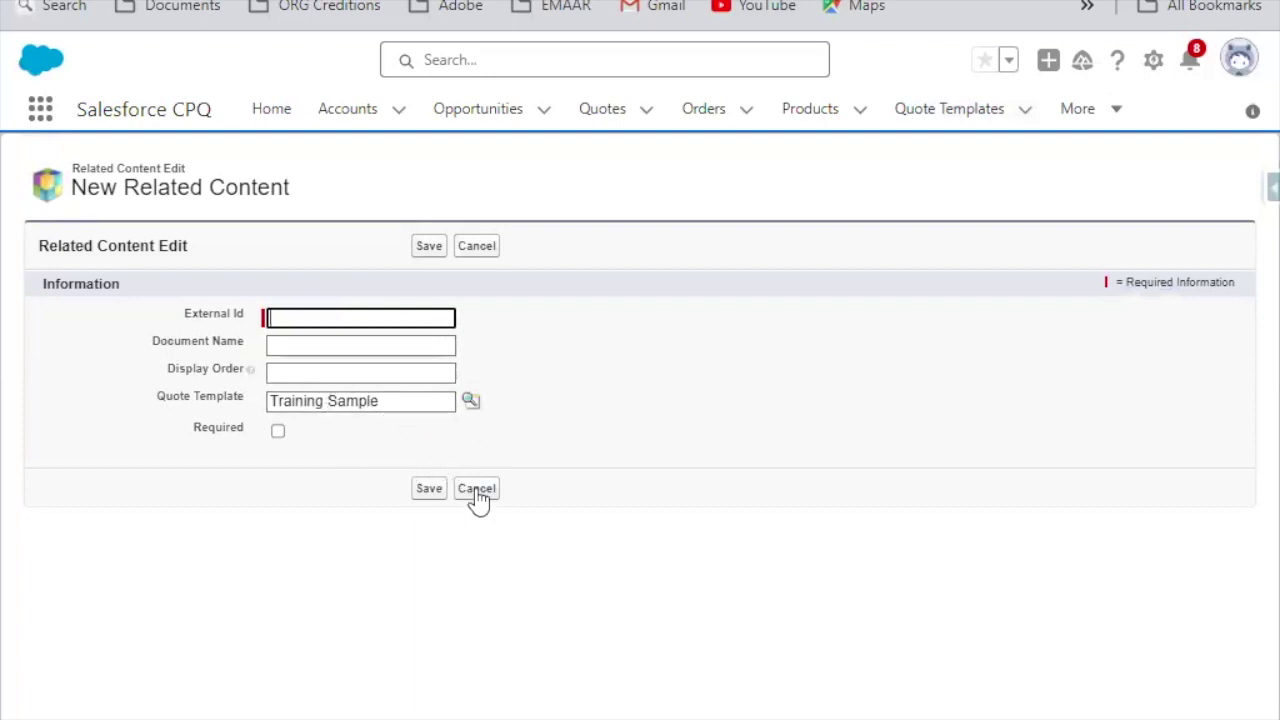
click(485, 250)
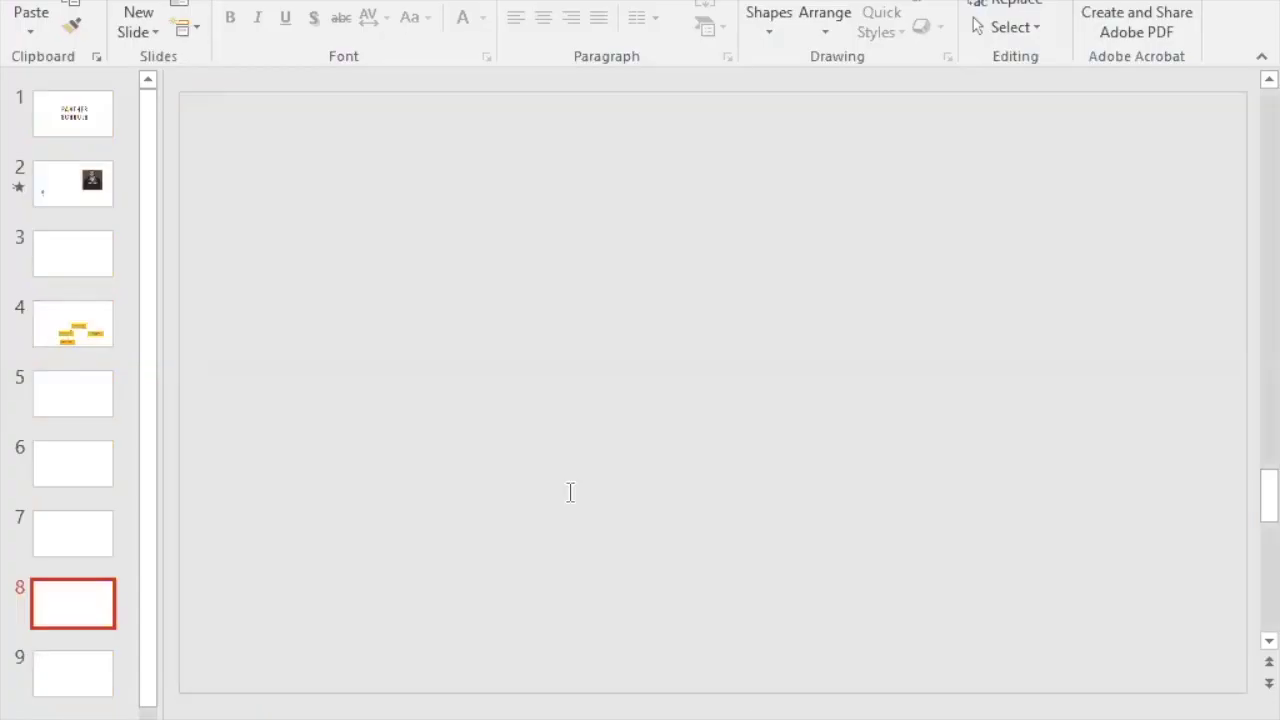
Review the Types of Template Content slide in the PowerPoint presentation and open slide 10
click(80, 683)
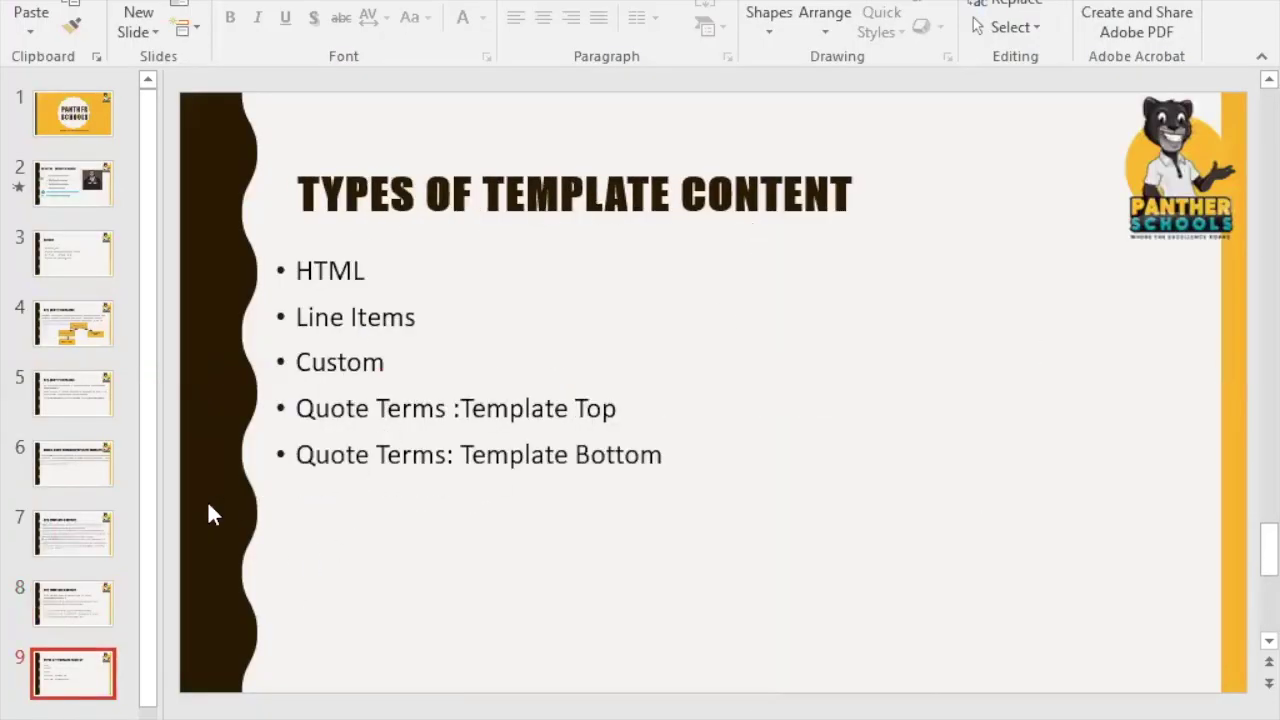
scroll(55, 610, down, 1)
click(80, 676)
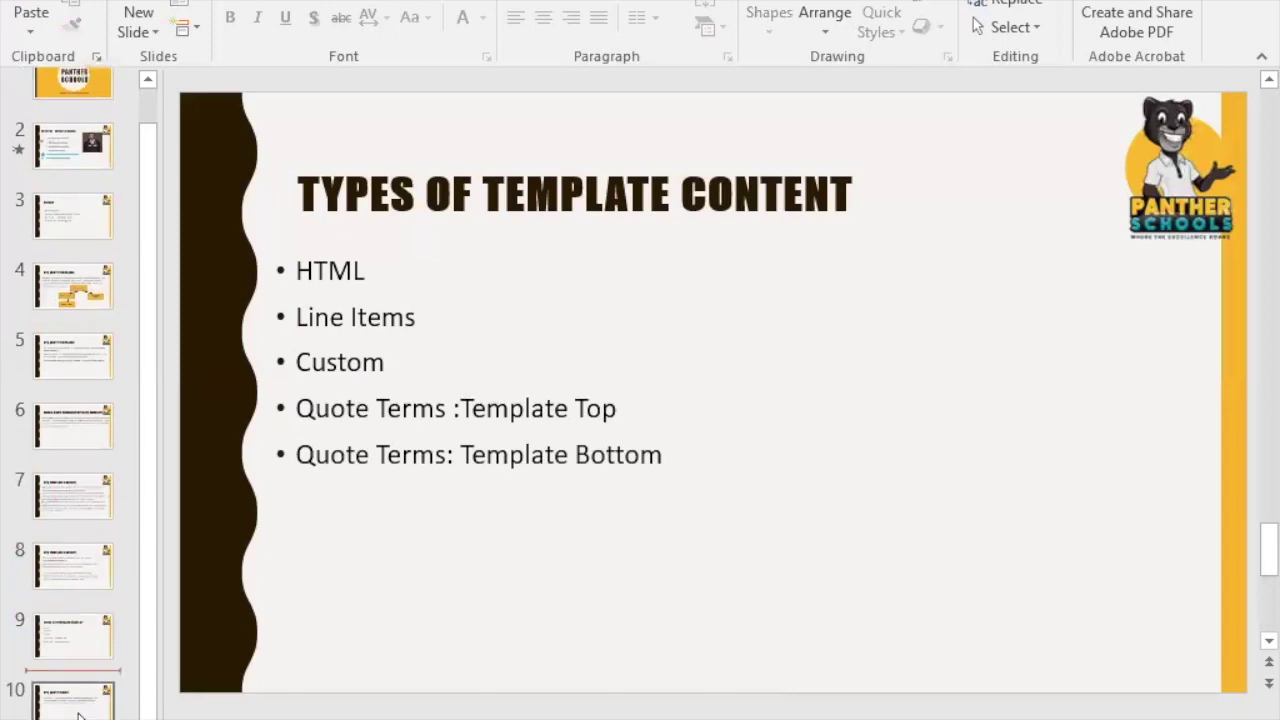
click(78, 714)
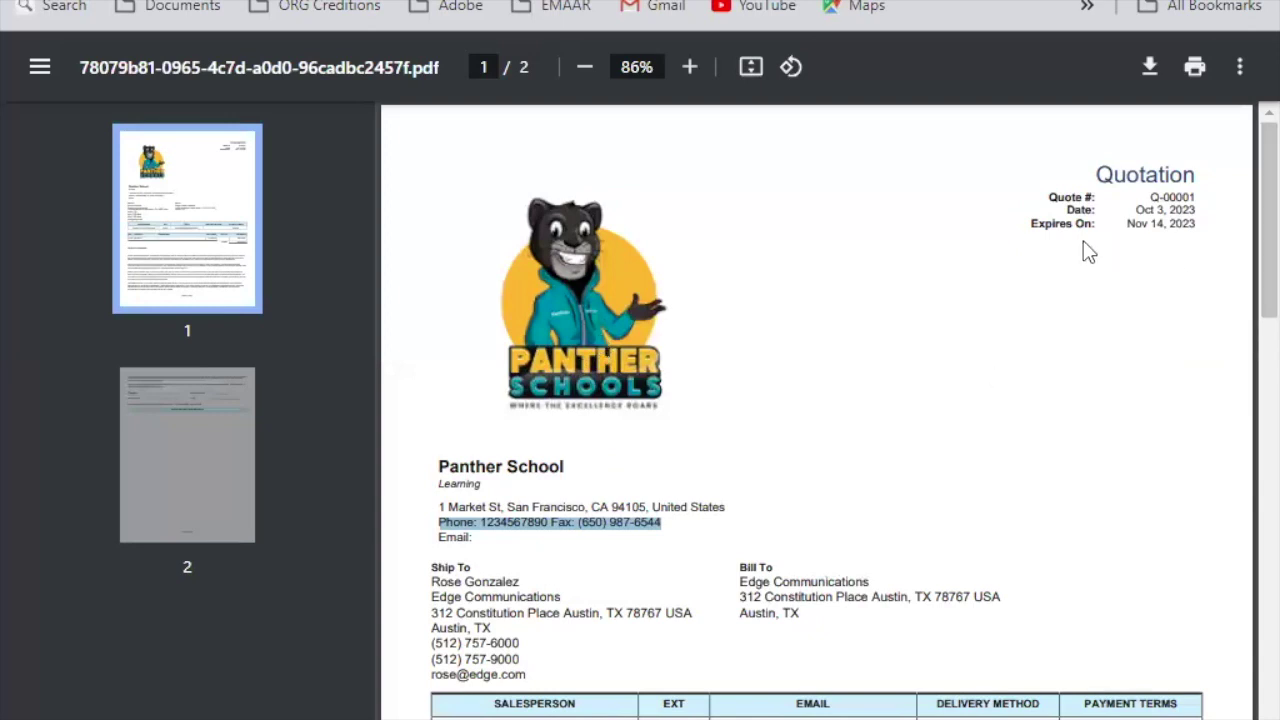
Examine the generated quote PDF in the browser, from the Quotation header block down through the document and back
drag(1097, 177, 1199, 224)
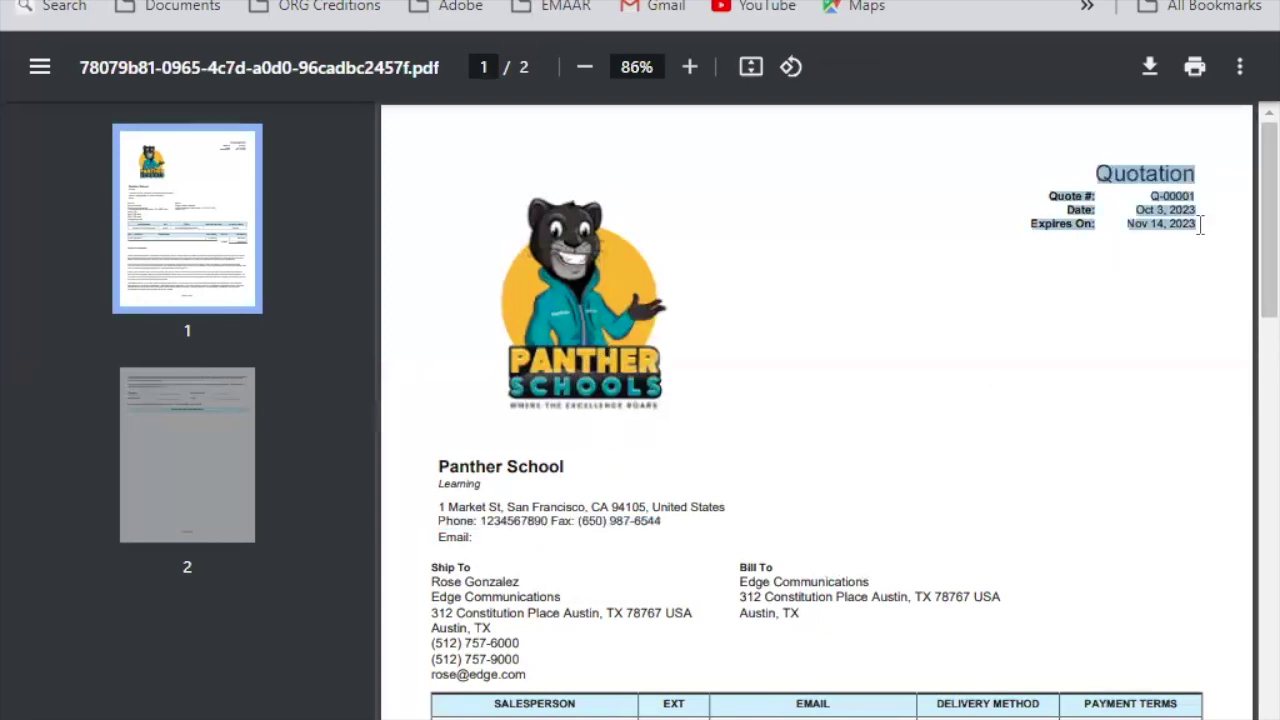
click(1097, 650)
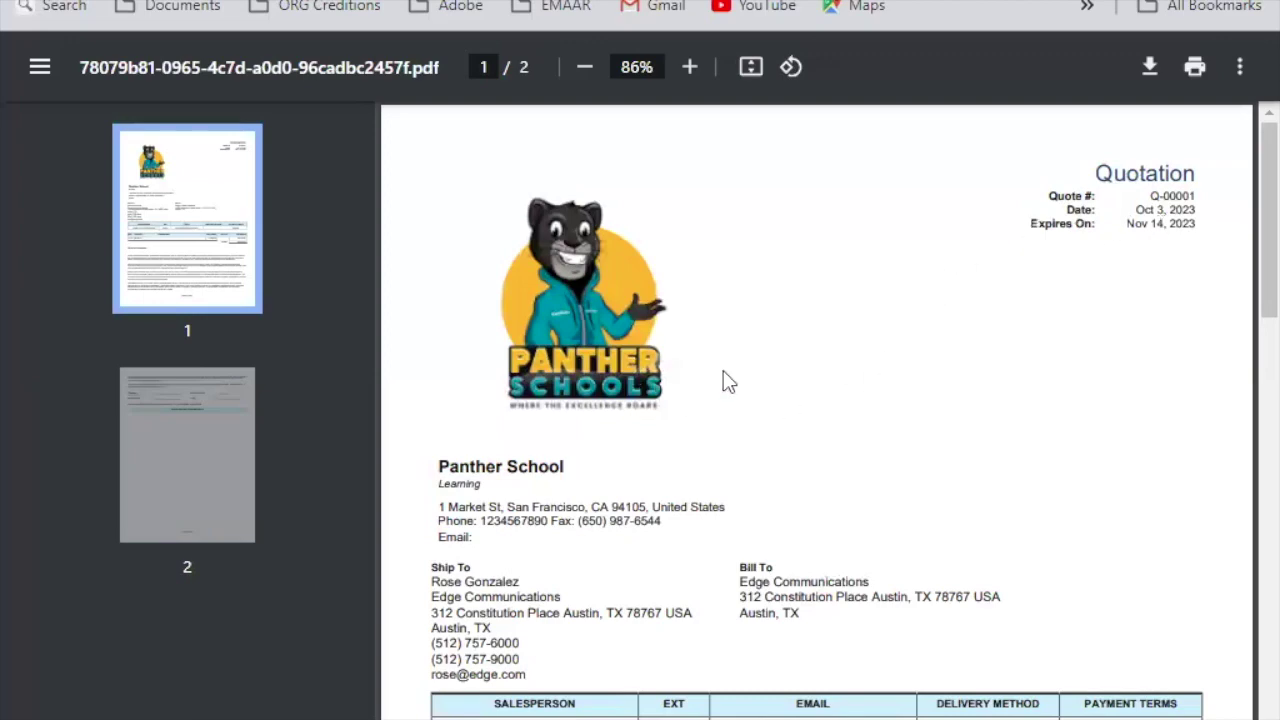
scroll(725, 368, down, 7)
scroll(729, 366, down, 5)
scroll(722, 330, up, 15)
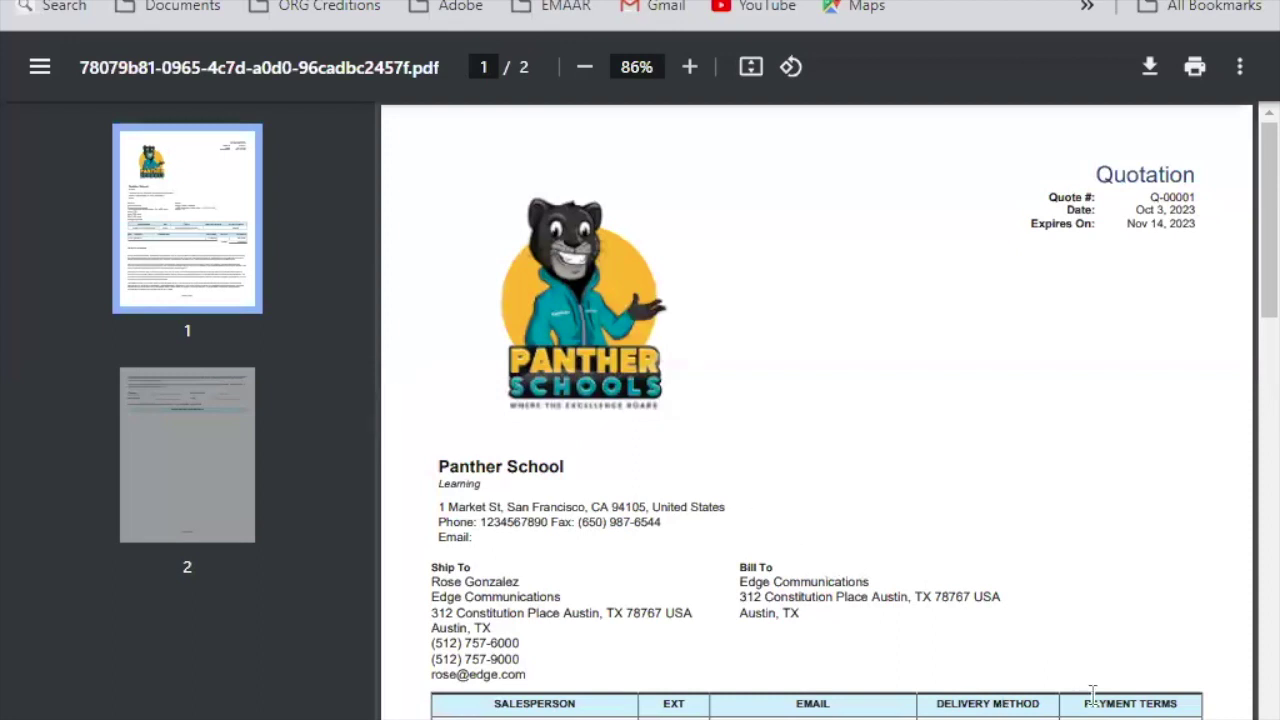
mouse_move(765, 719)
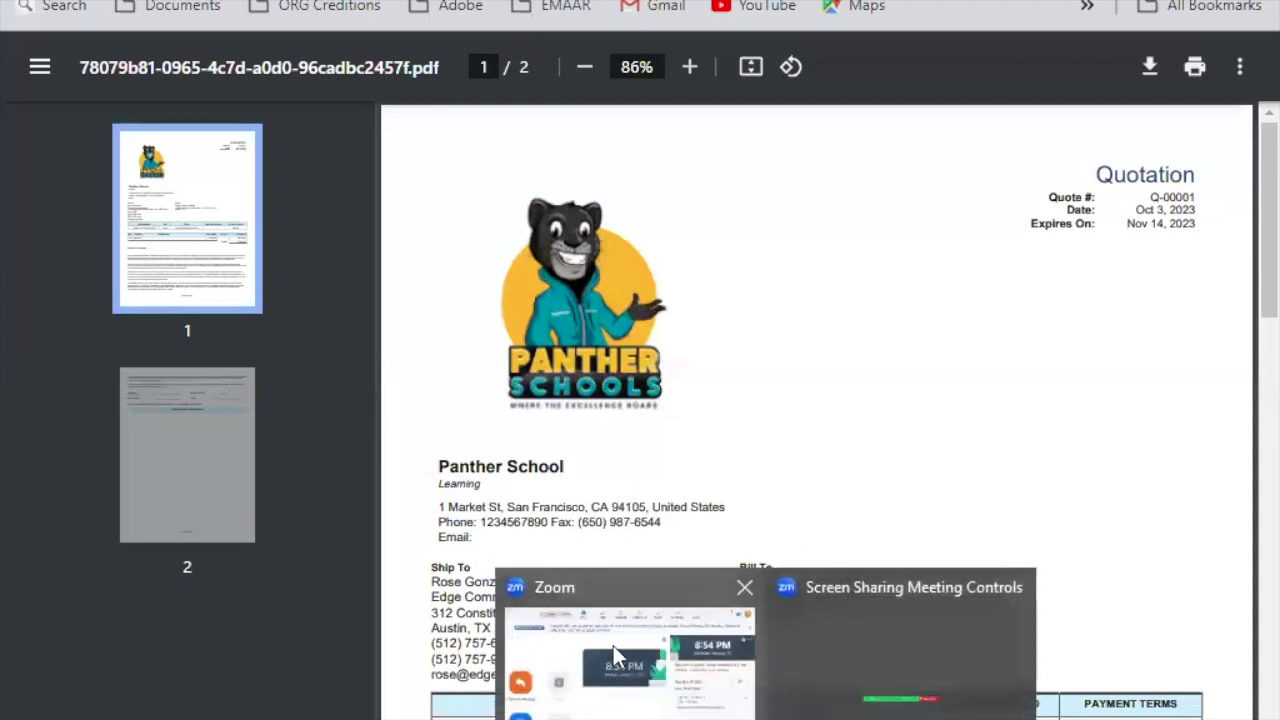